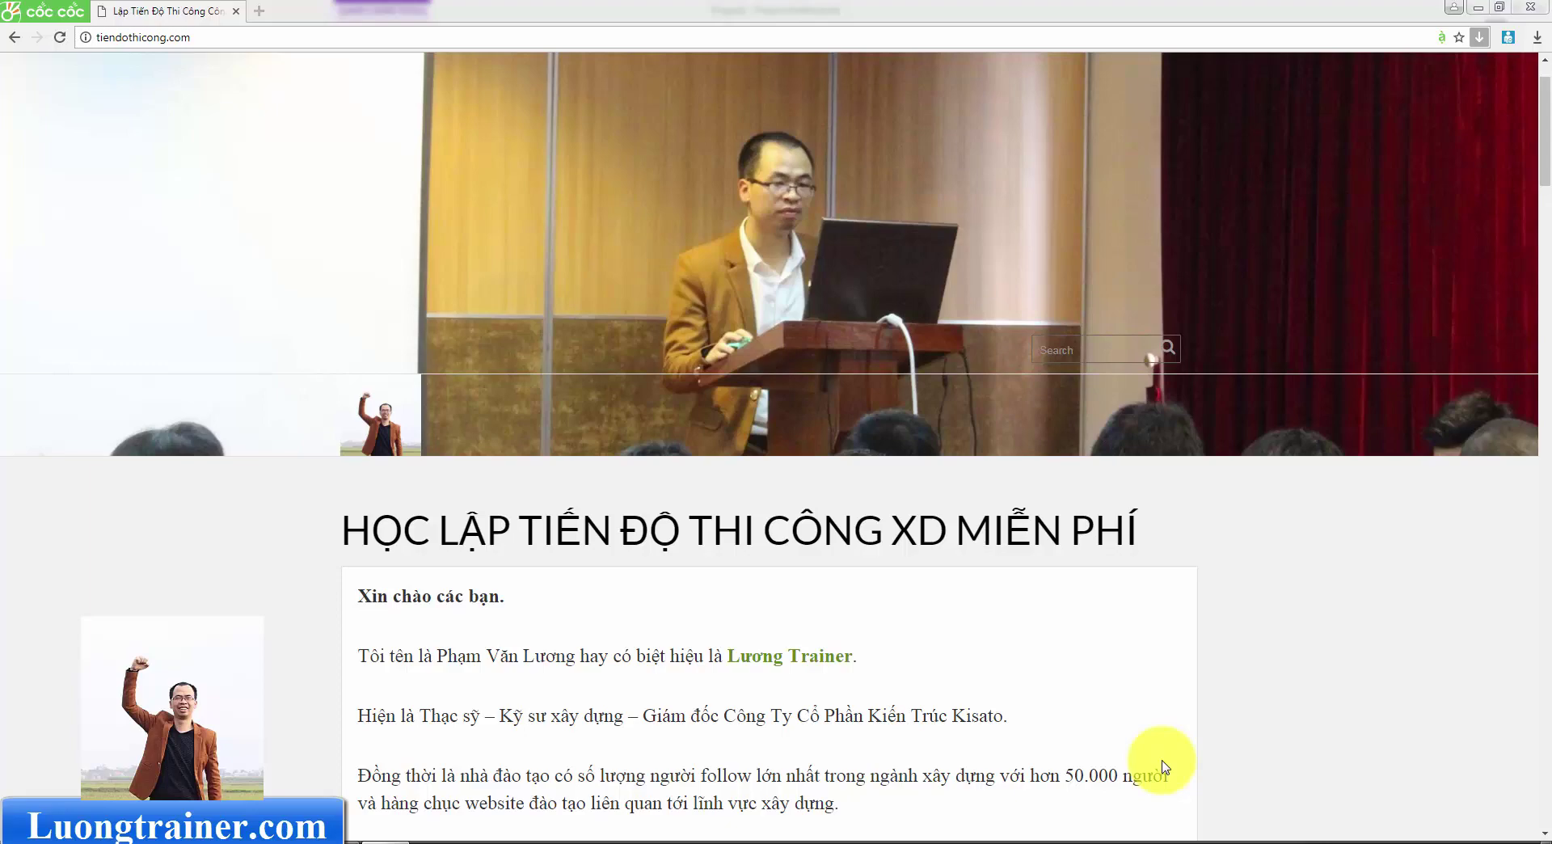
Look through the tiendothicong.com page down to the course registration form with its name and e-mail fields.
click(218, 38)
click(776, 600)
scroll(755, 605, down, 20)
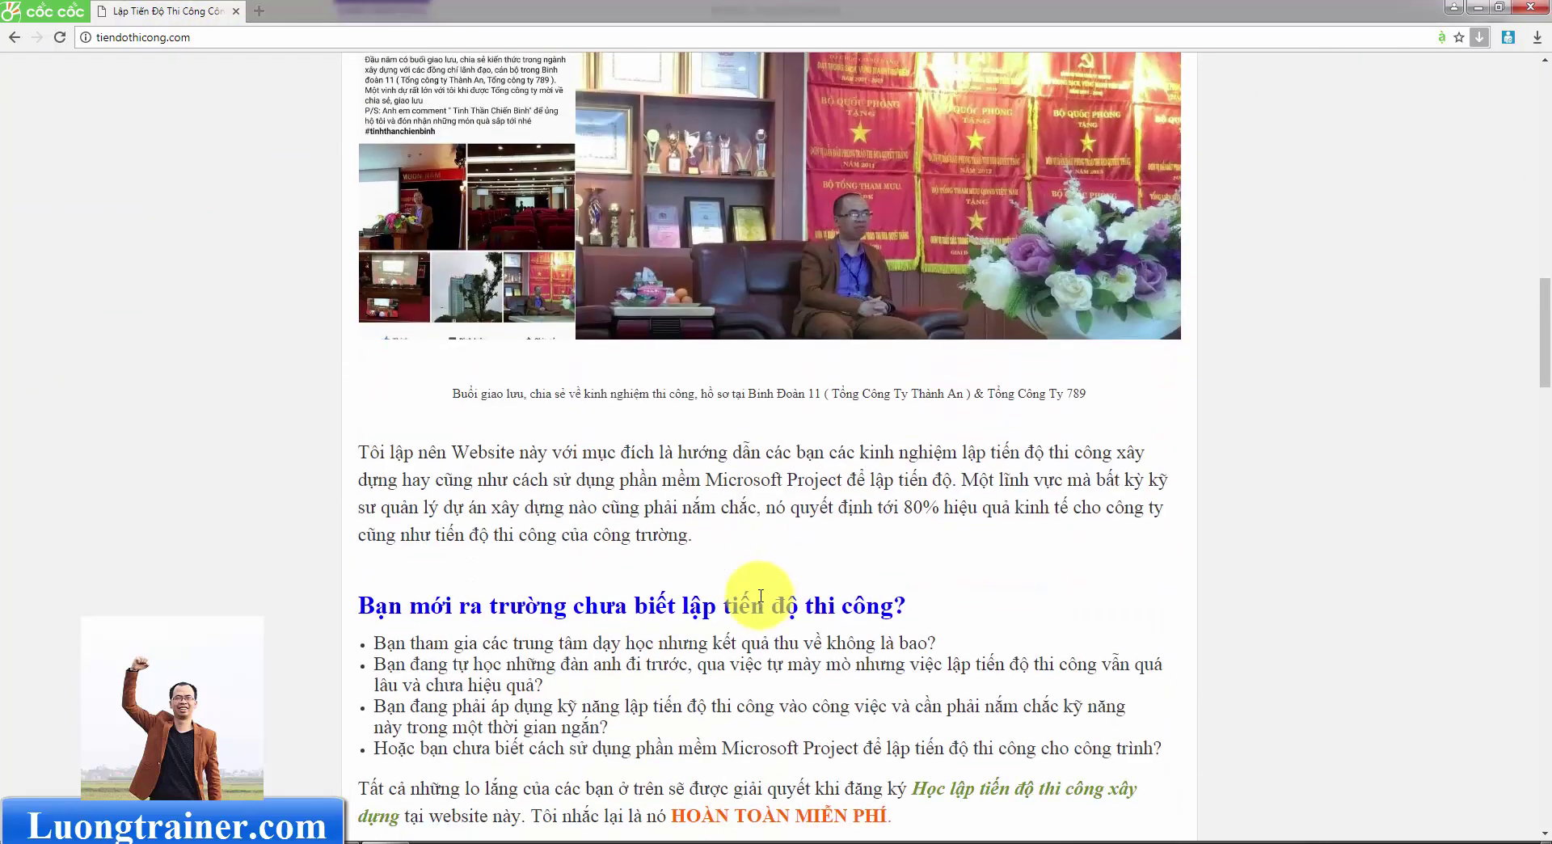
scroll(751, 606, down, 15)
scroll(700, 616, up, 3)
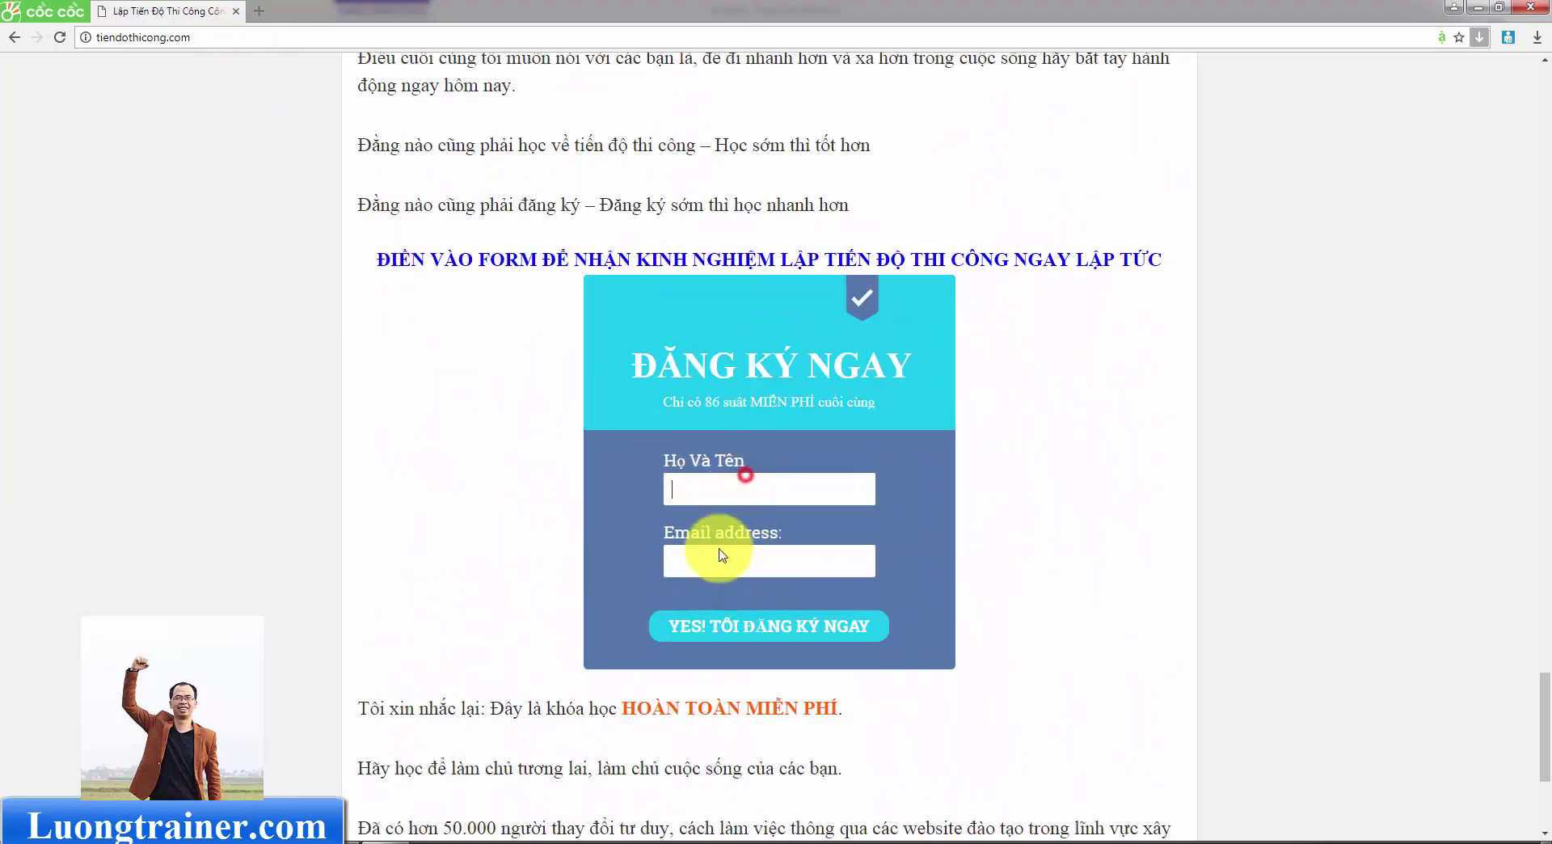
click(720, 561)
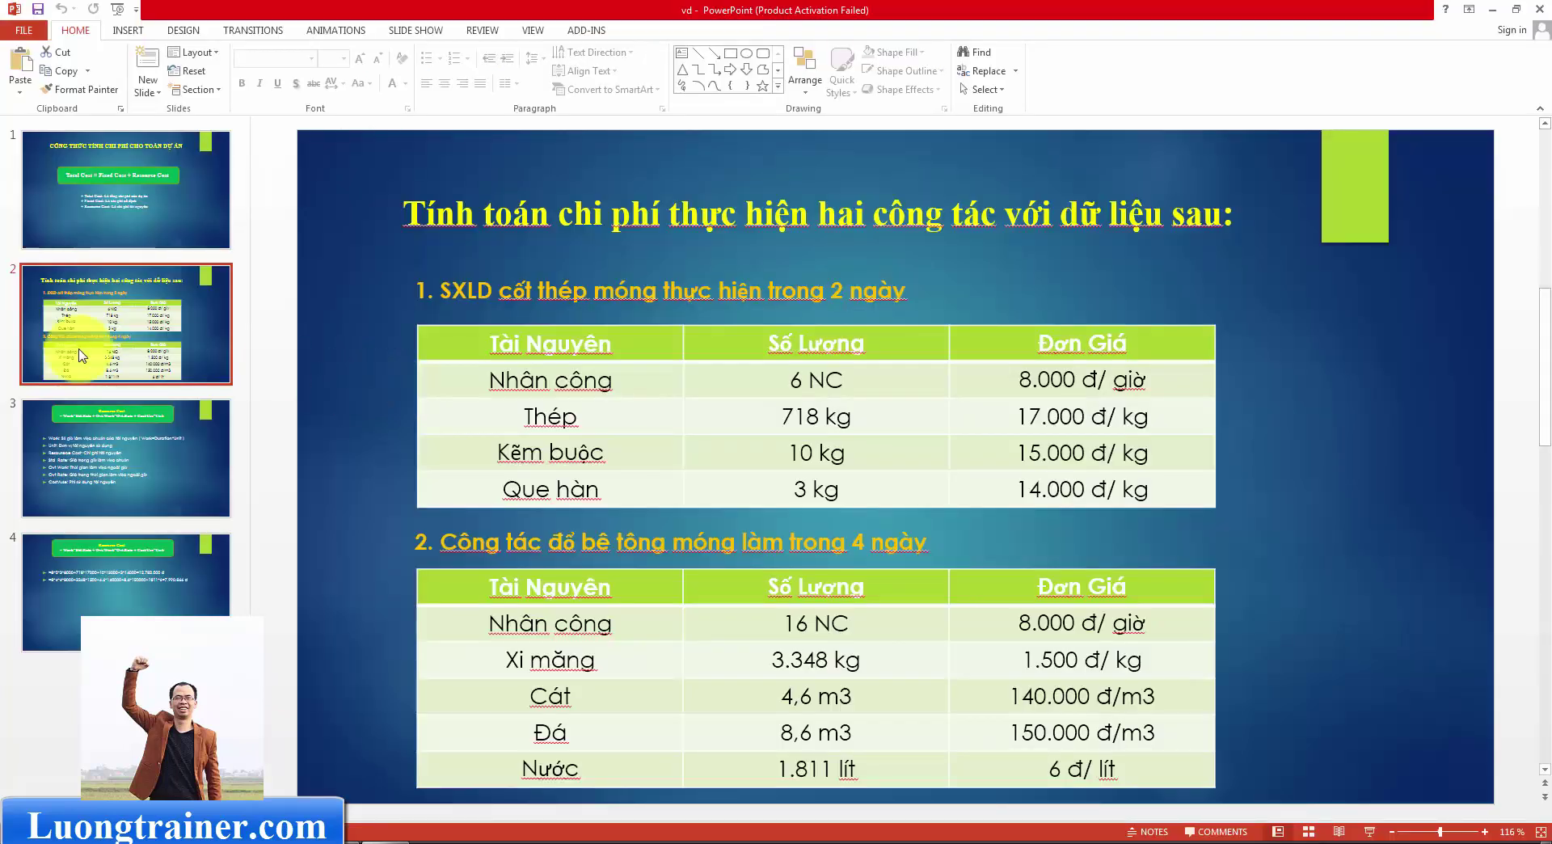
Switch to the PowerPoint presentation and review the Total Cost and Resource Cost formula slides.
click(154, 202)
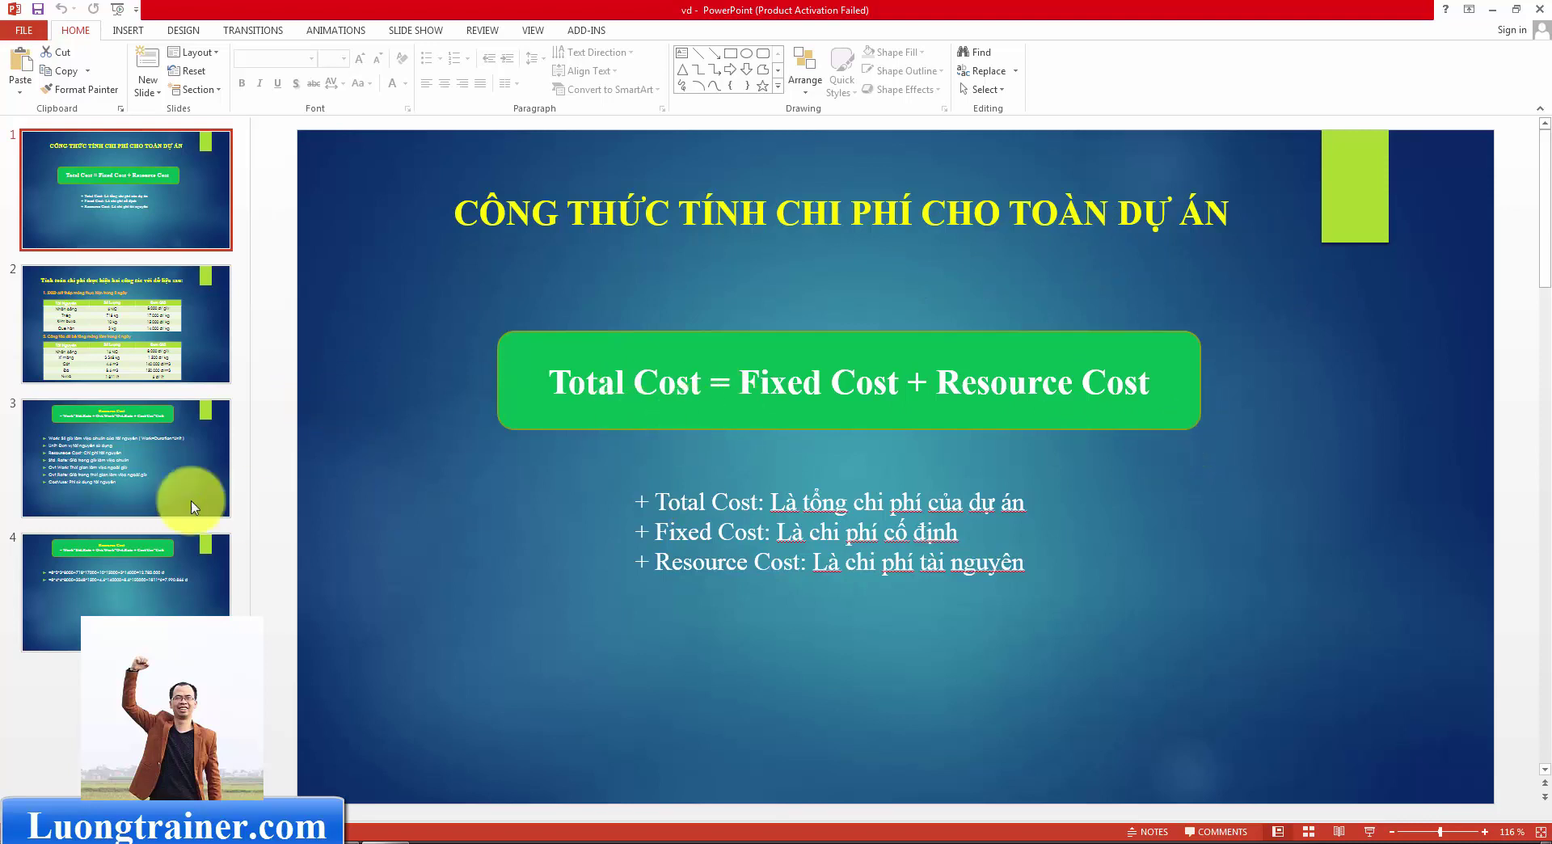
click(154, 456)
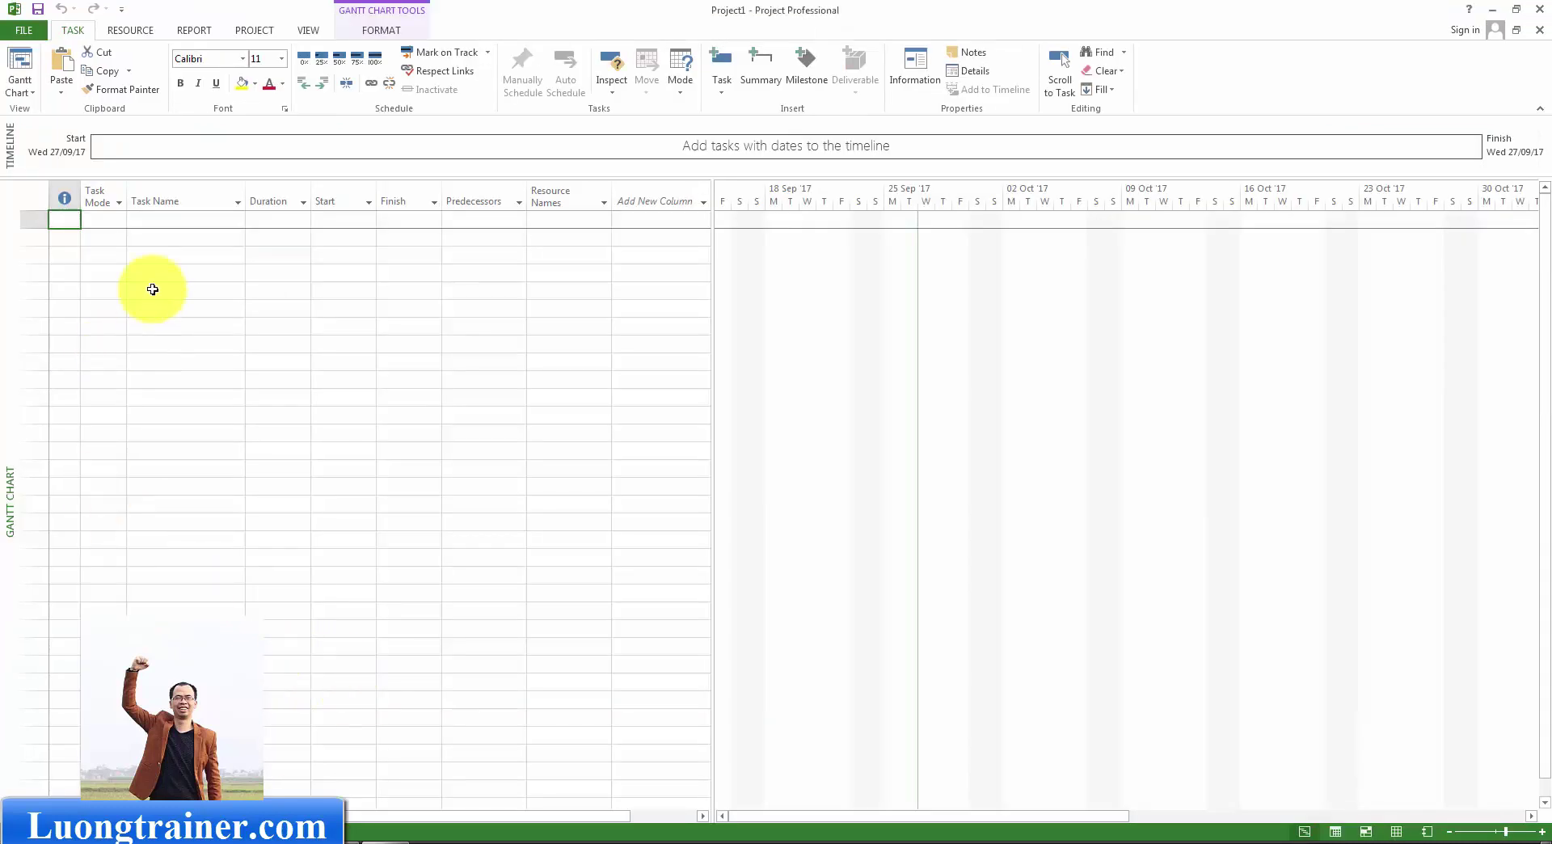
In Microsoft Project, add the task "Đào móng bằng tay" with a duration of 5 days.
click(148, 287)
click(146, 216)
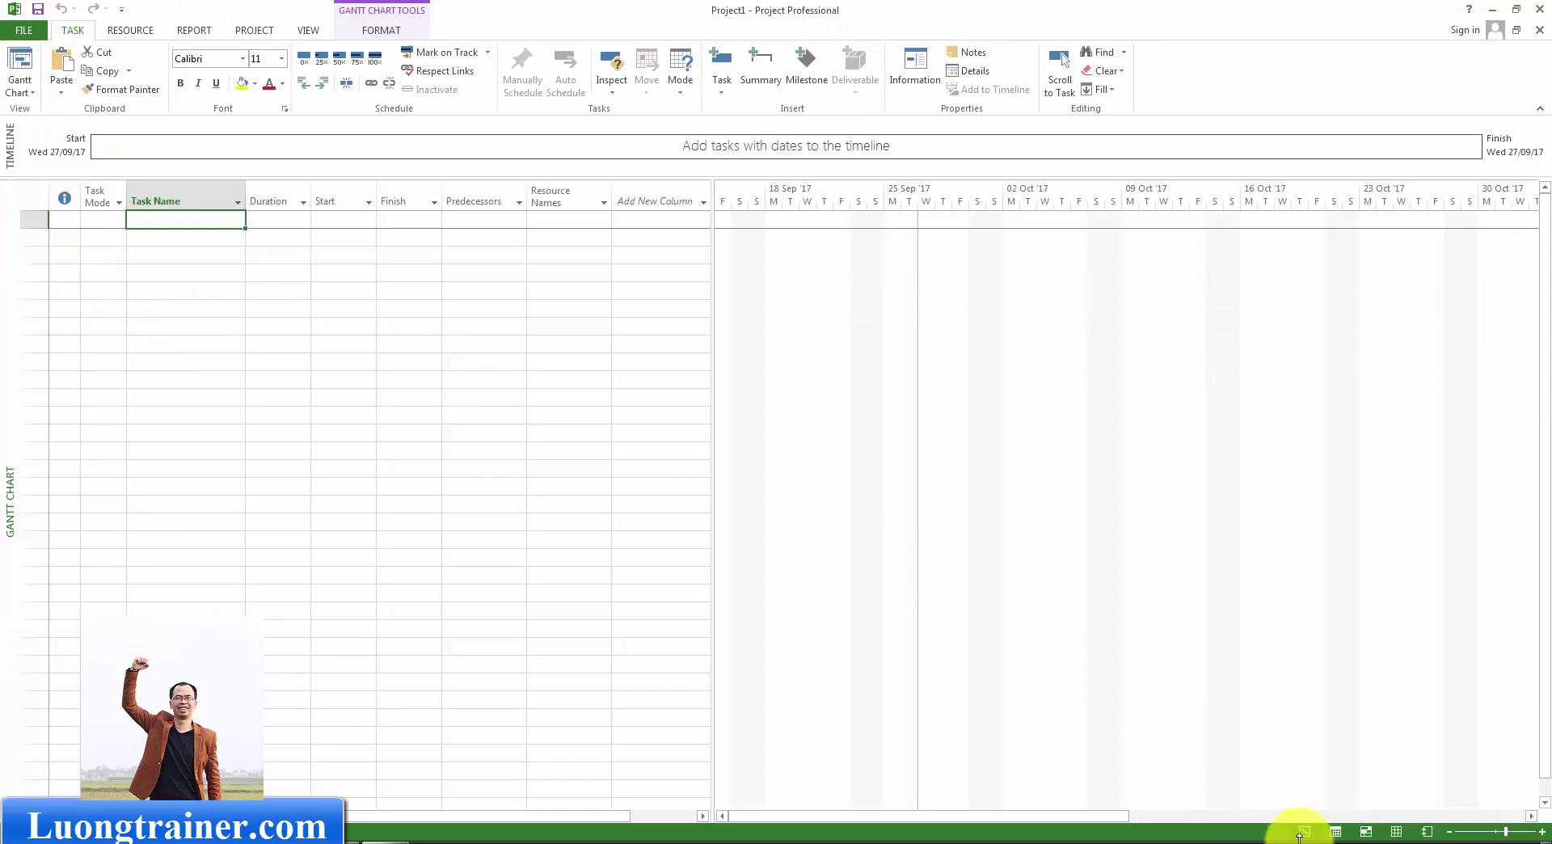
click(170, 229)
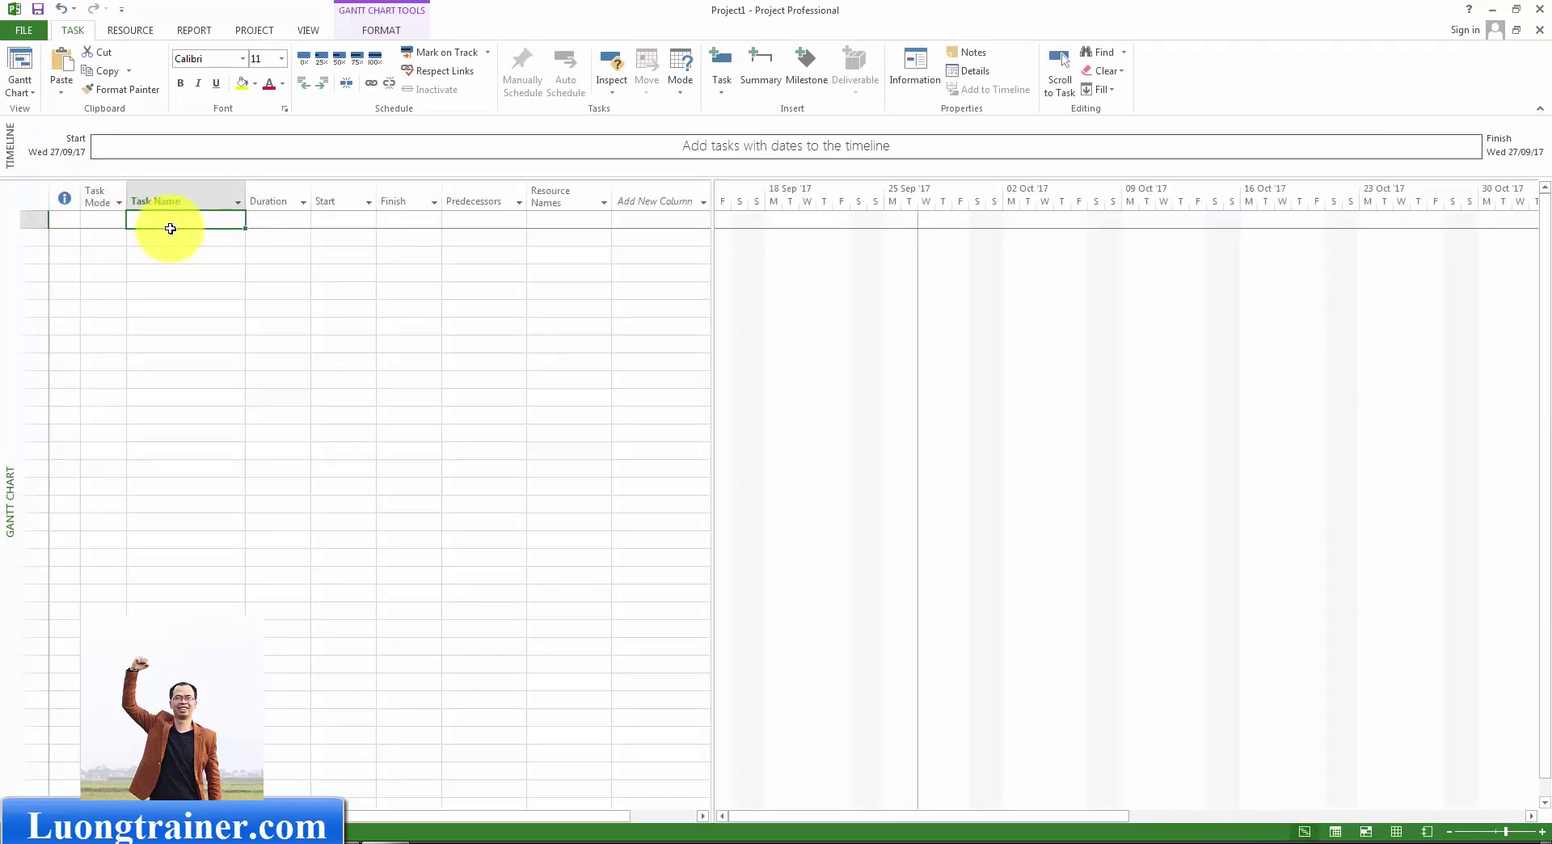
text(Cong)
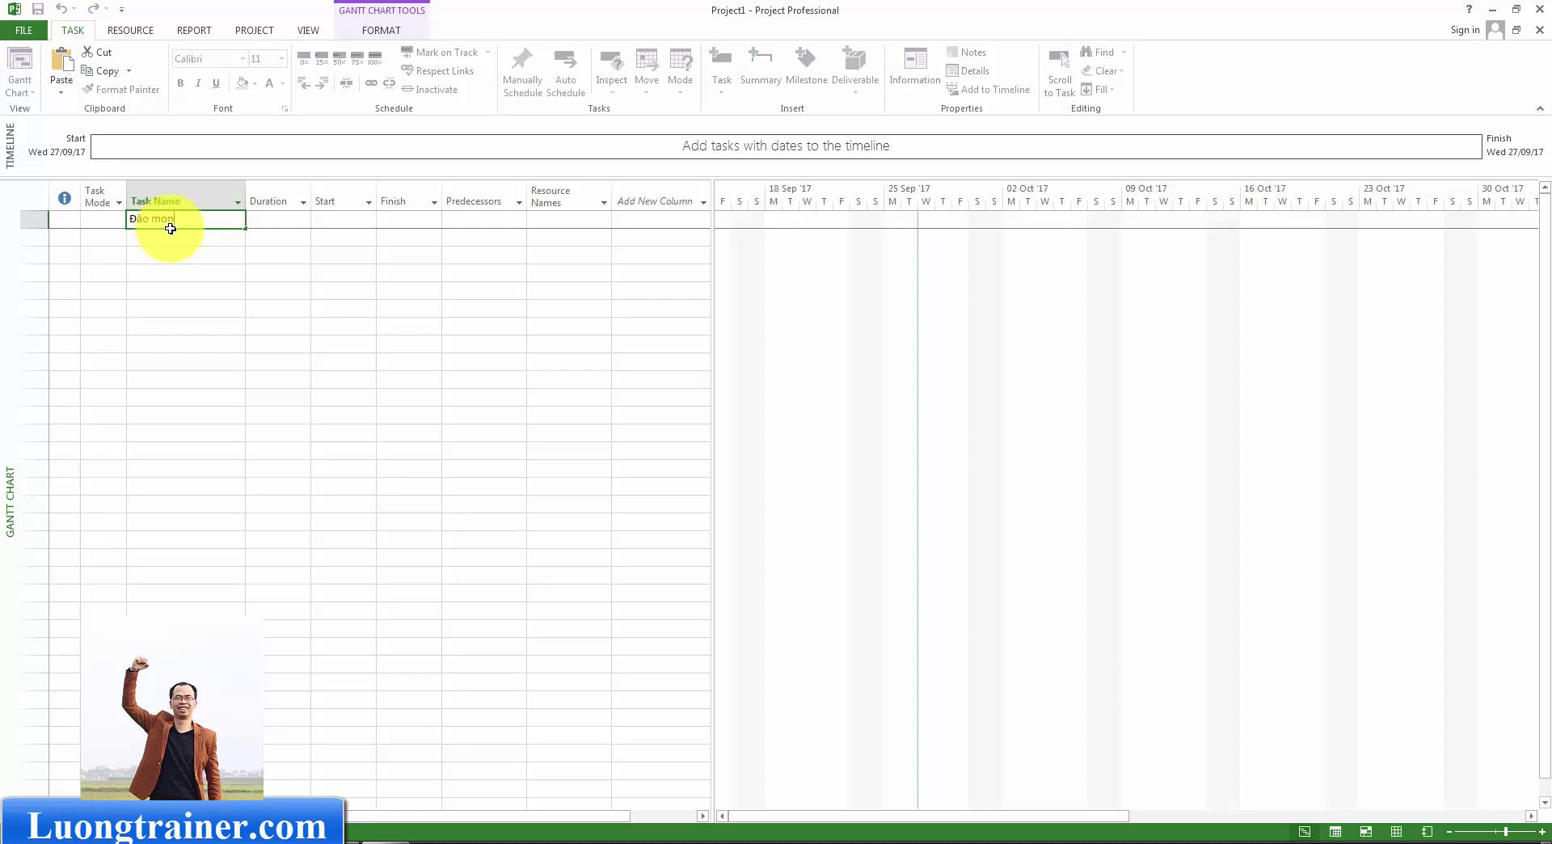
key(Return)
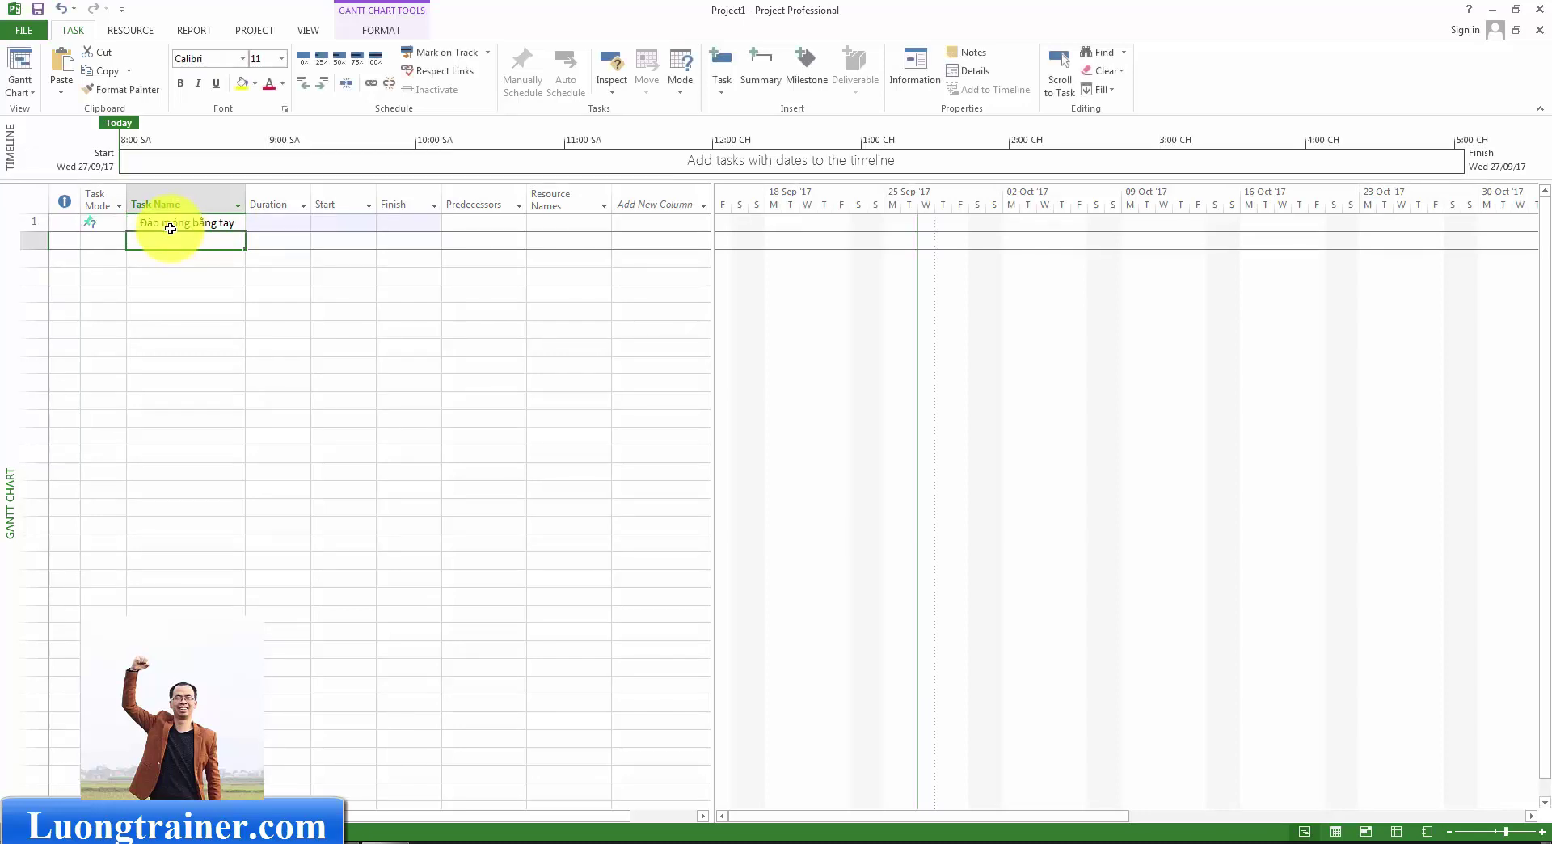
click(276, 229)
text(5)
key(Return)
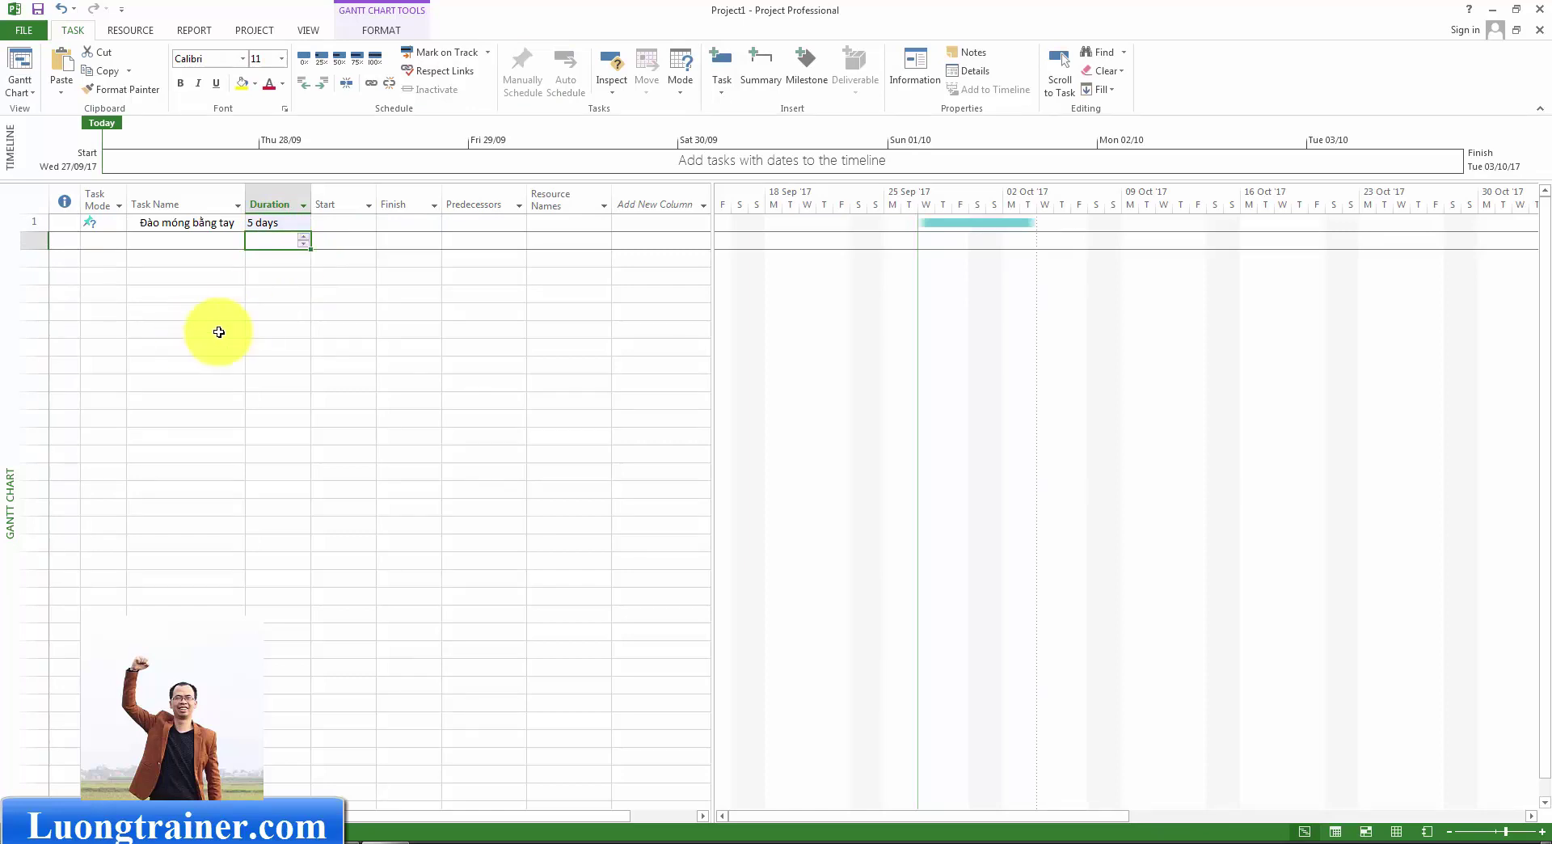
Show the Resource Sheet and add a resource named "Nhân công".
click(367, 276)
click(346, 220)
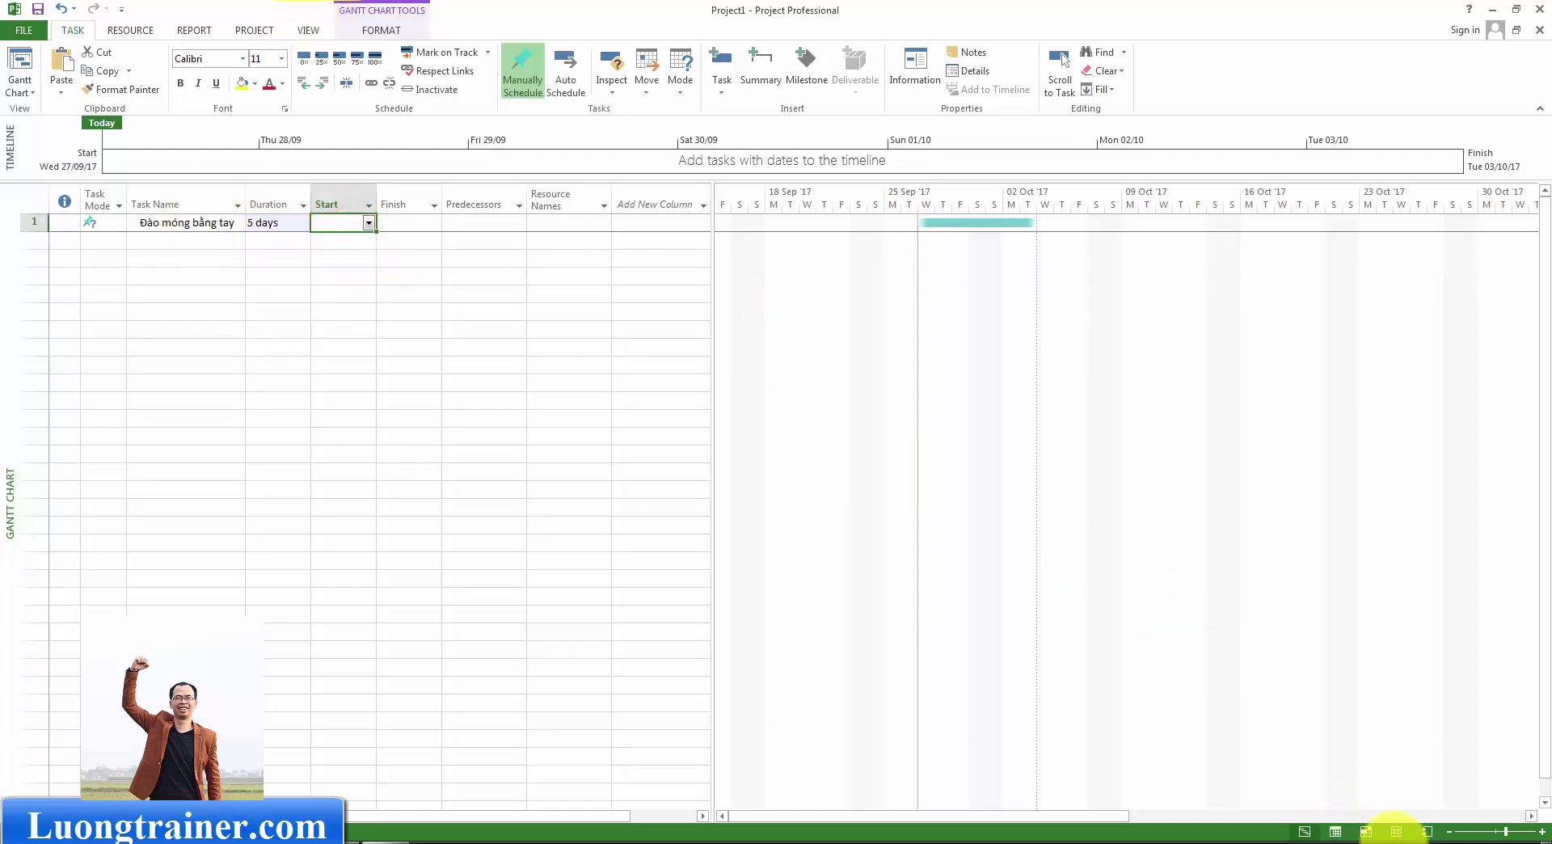
click(1397, 833)
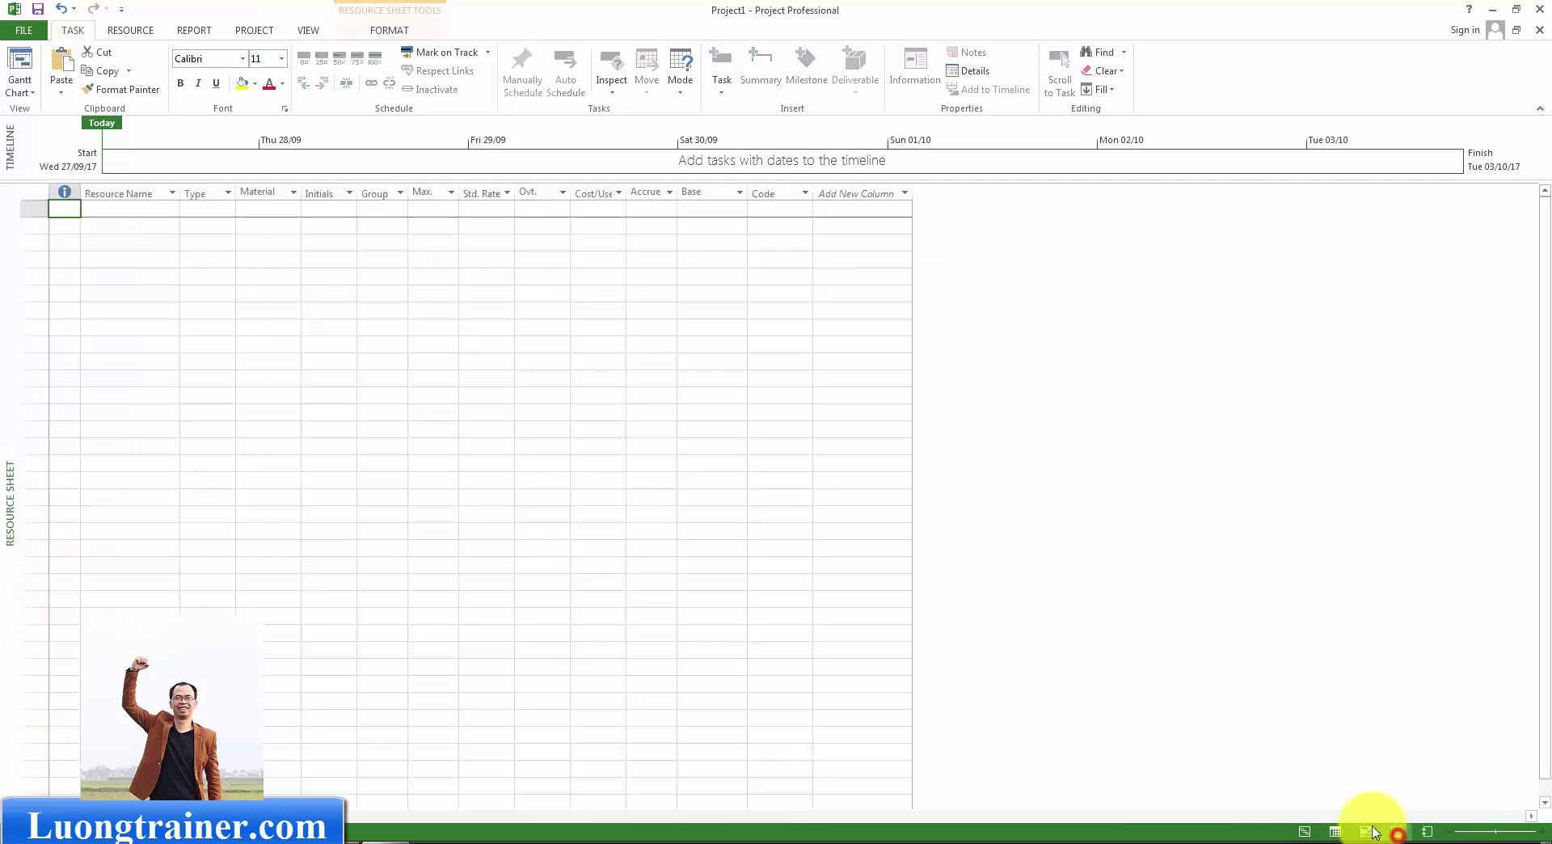
click(146, 209)
text(Nhân công)
key(Return)
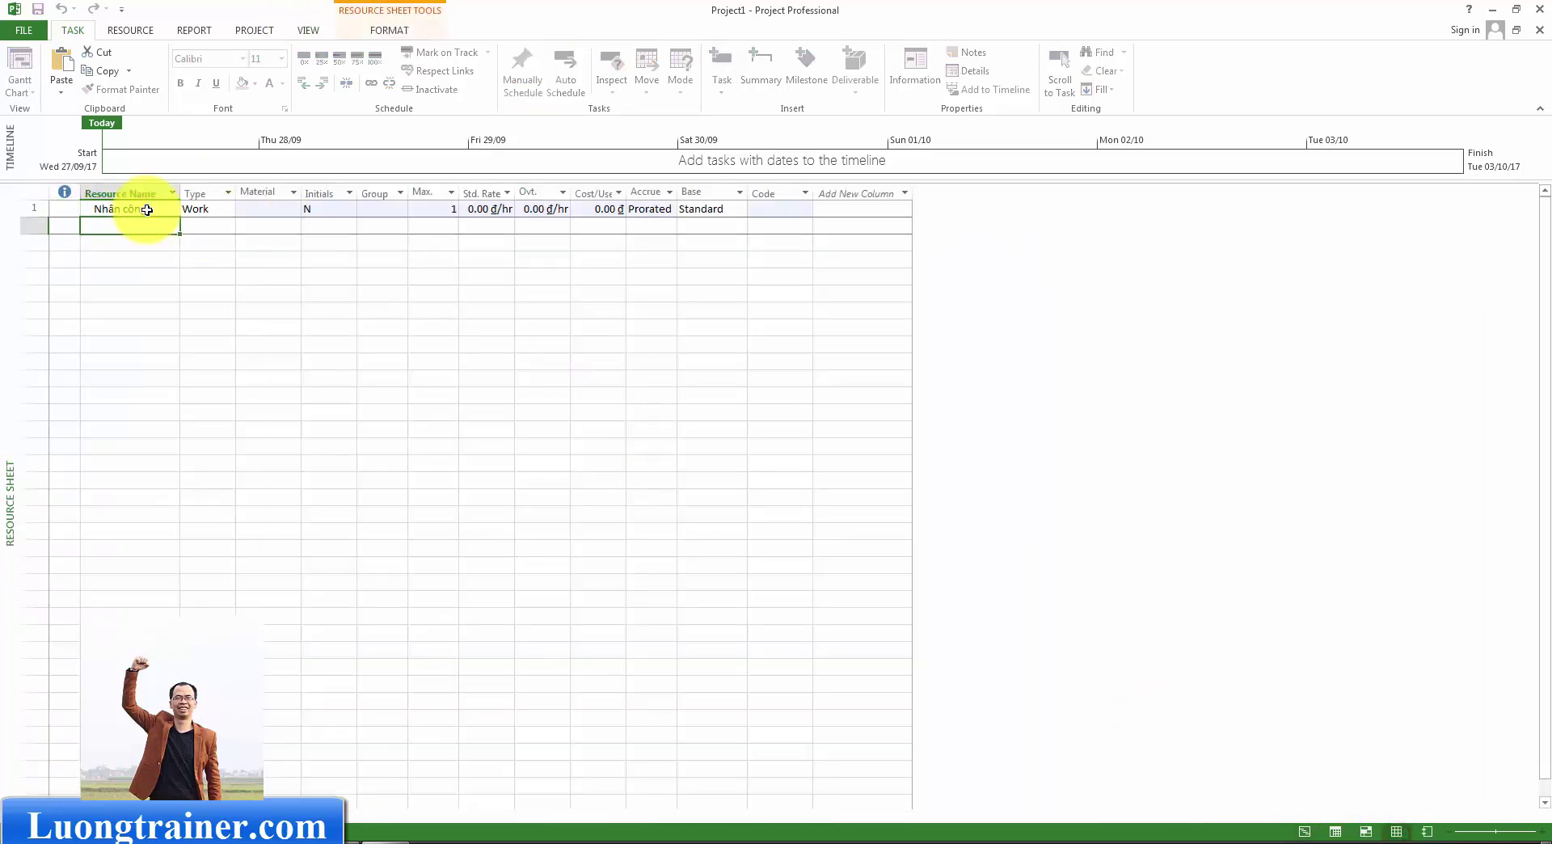
Set the Nhân công resource's standard rate to 8000 and its overtime rate to 12000 per hour.
click(450, 211)
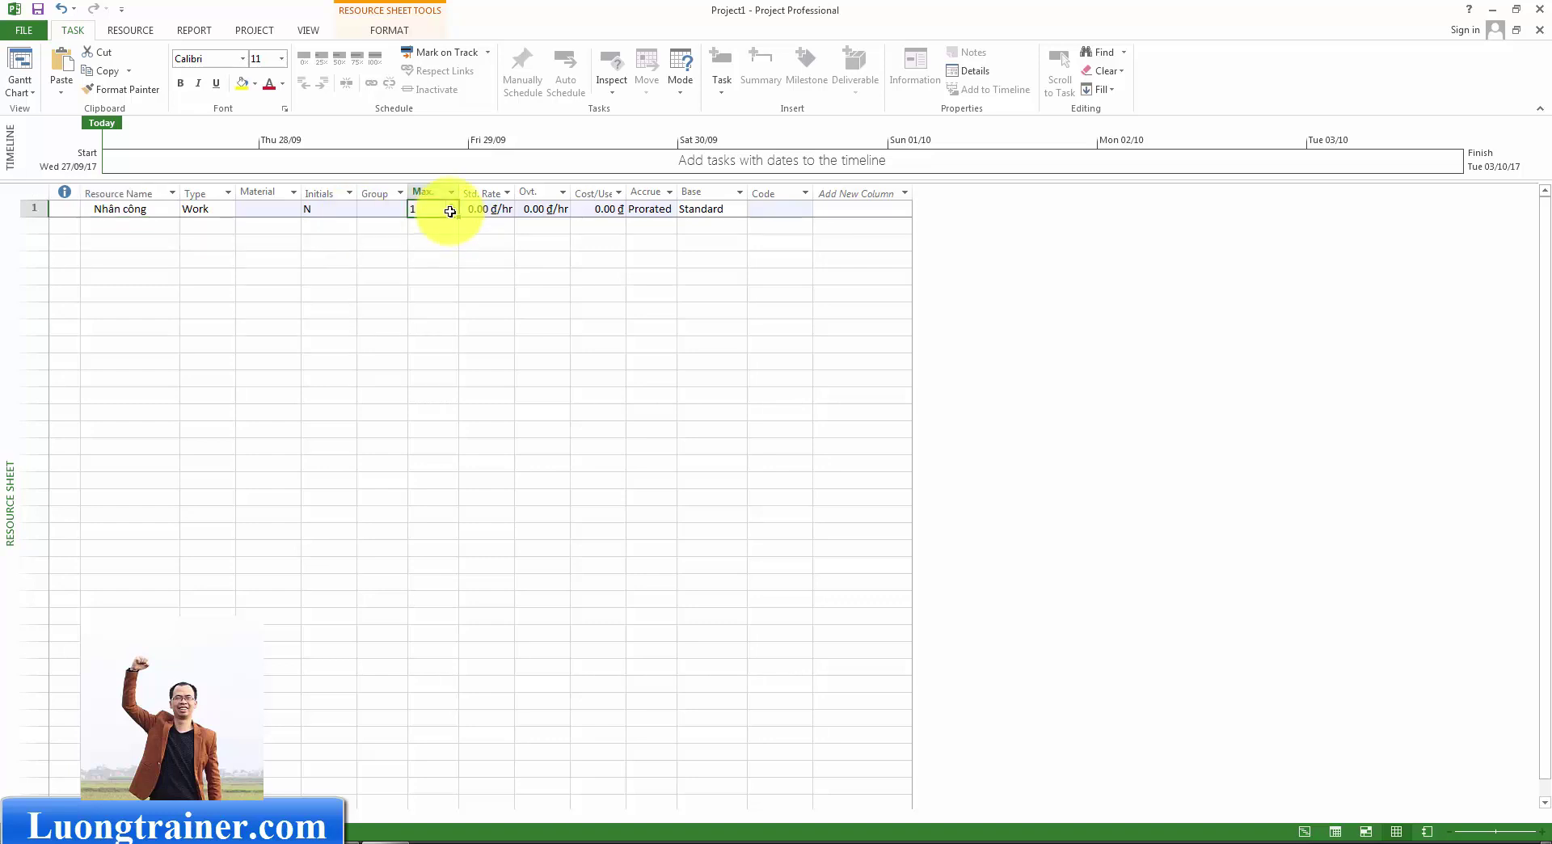
click(490, 210)
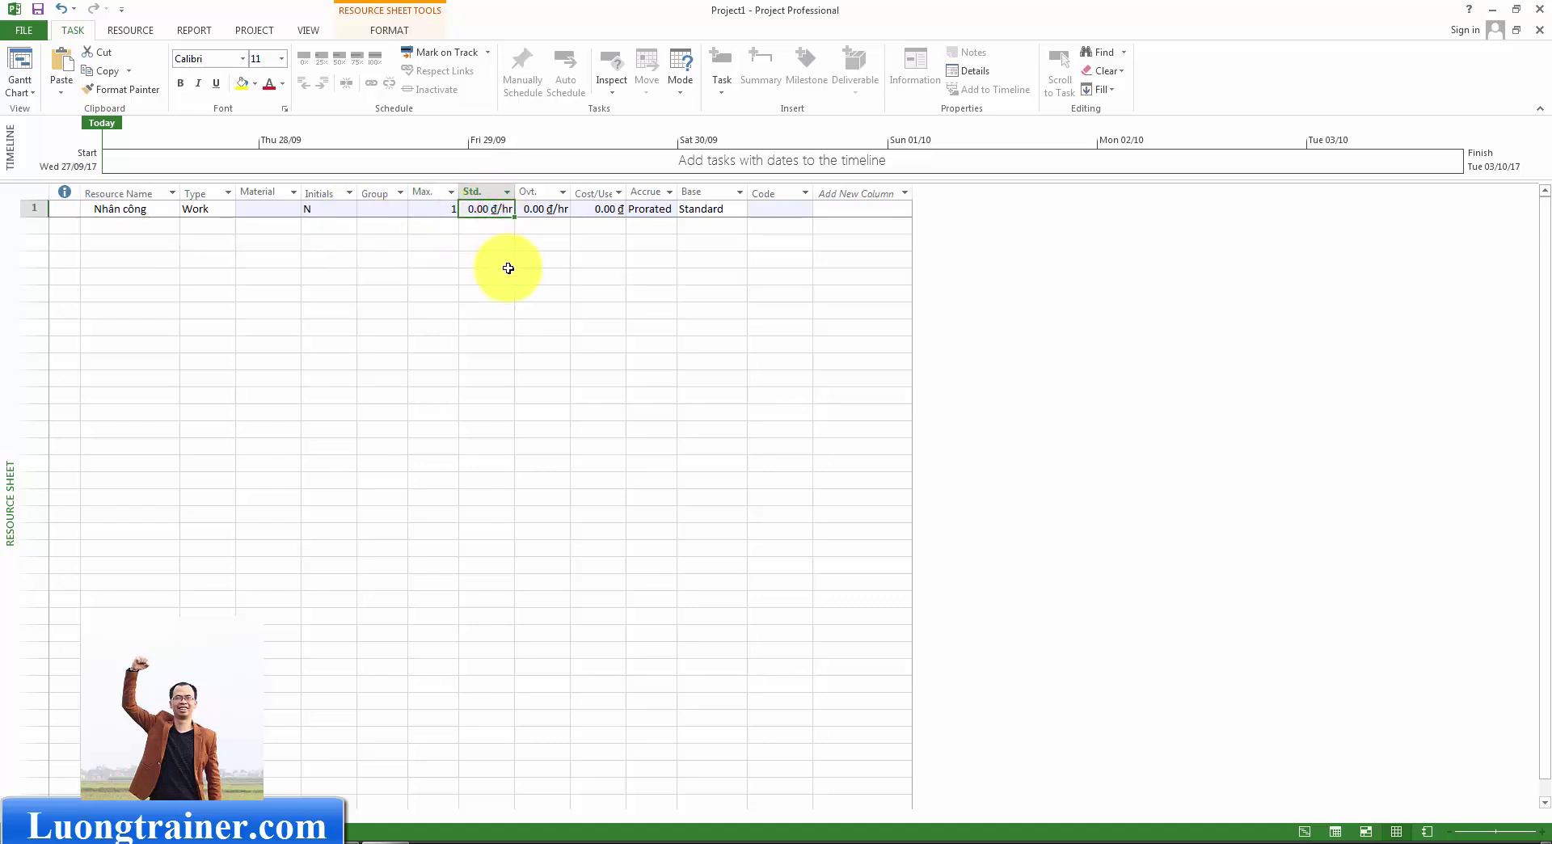
text(8000)
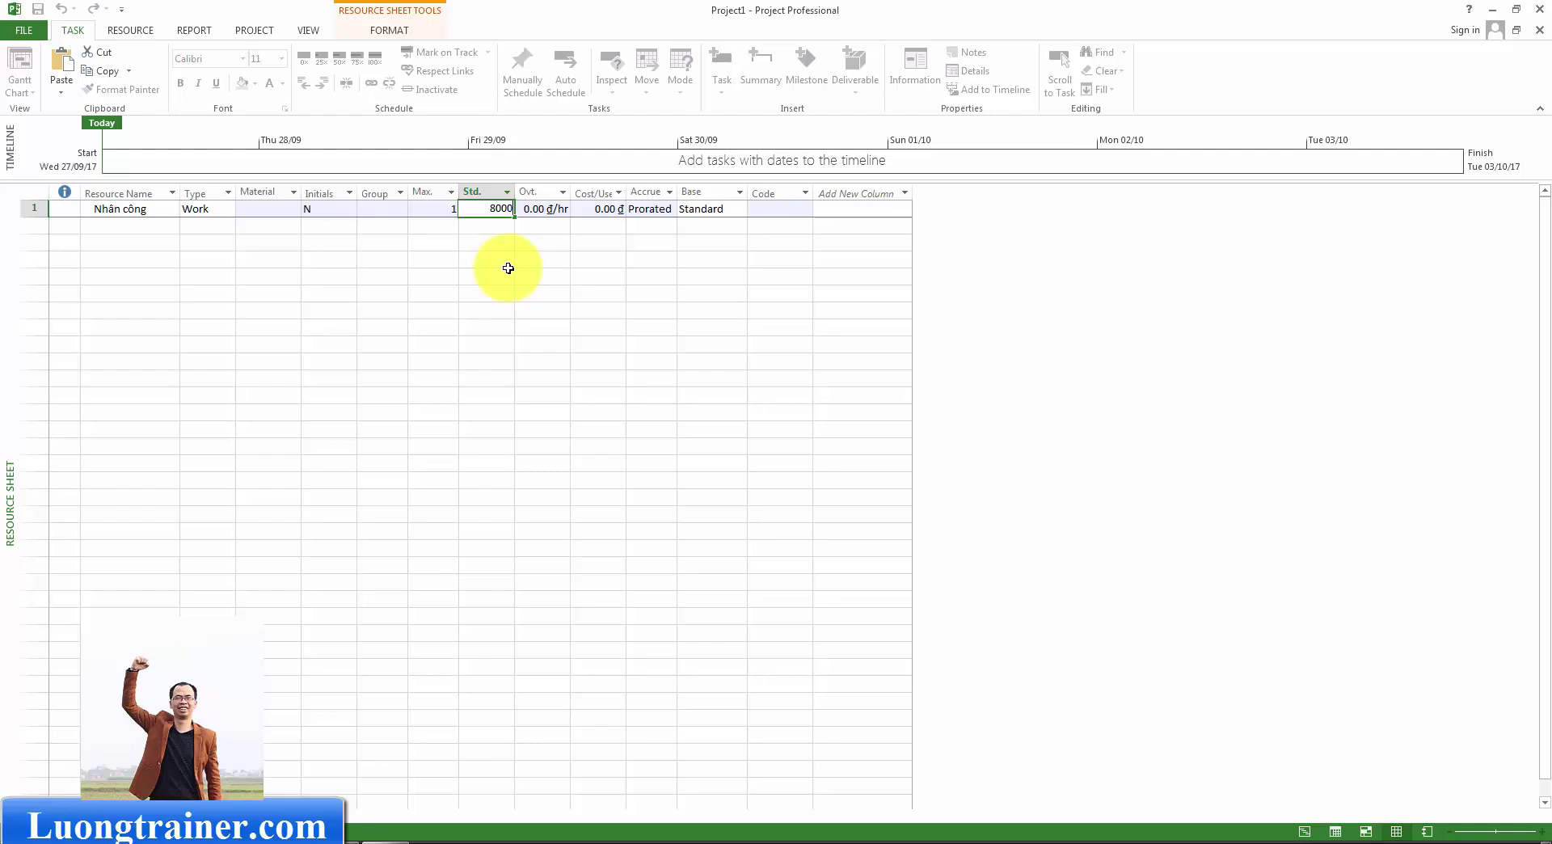
key(Return)
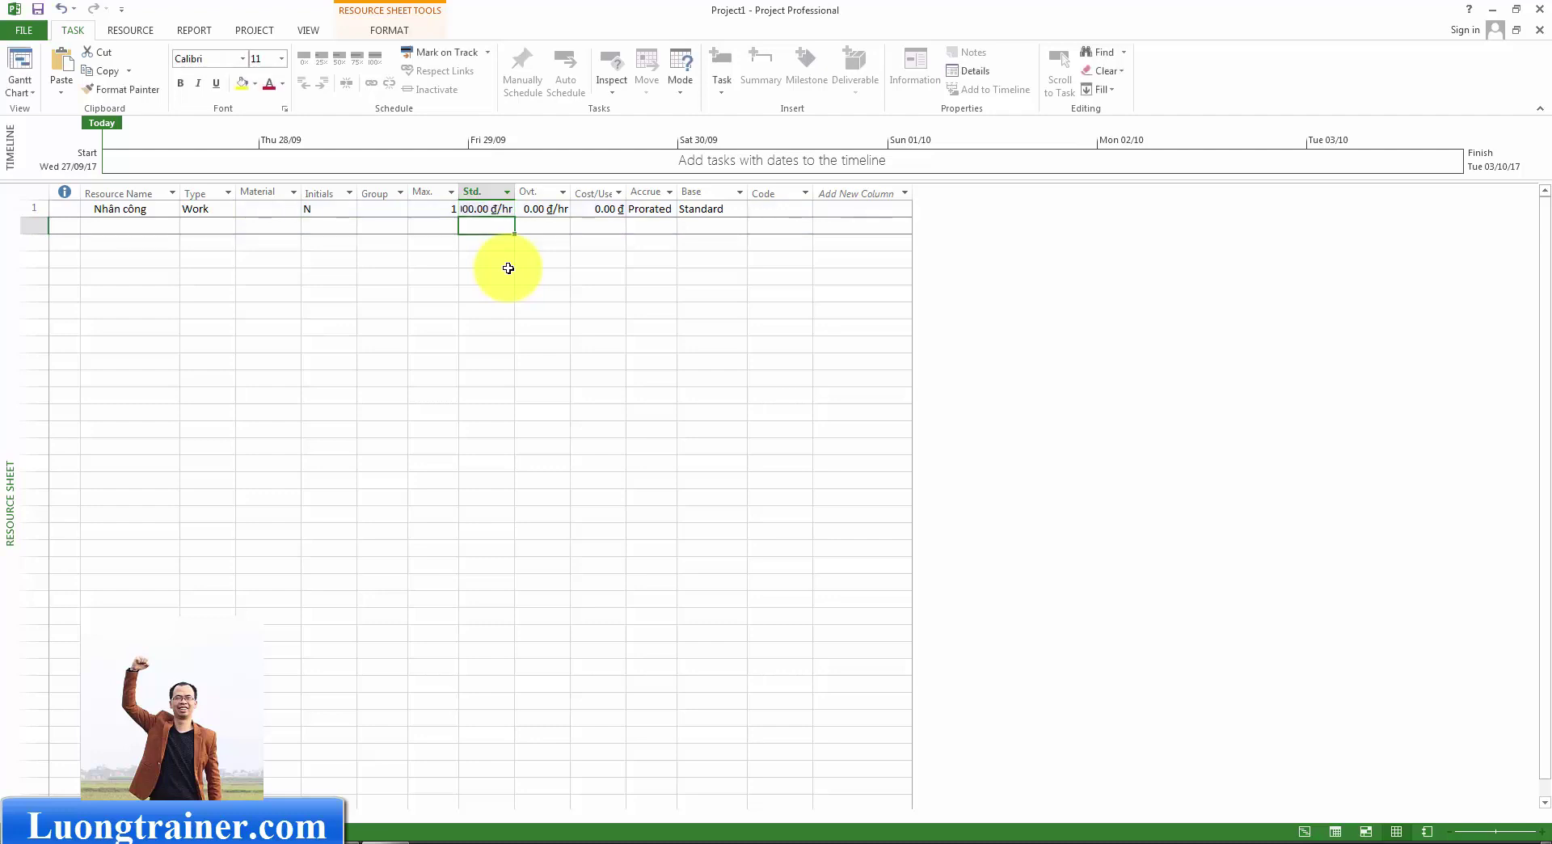
click(541, 209)
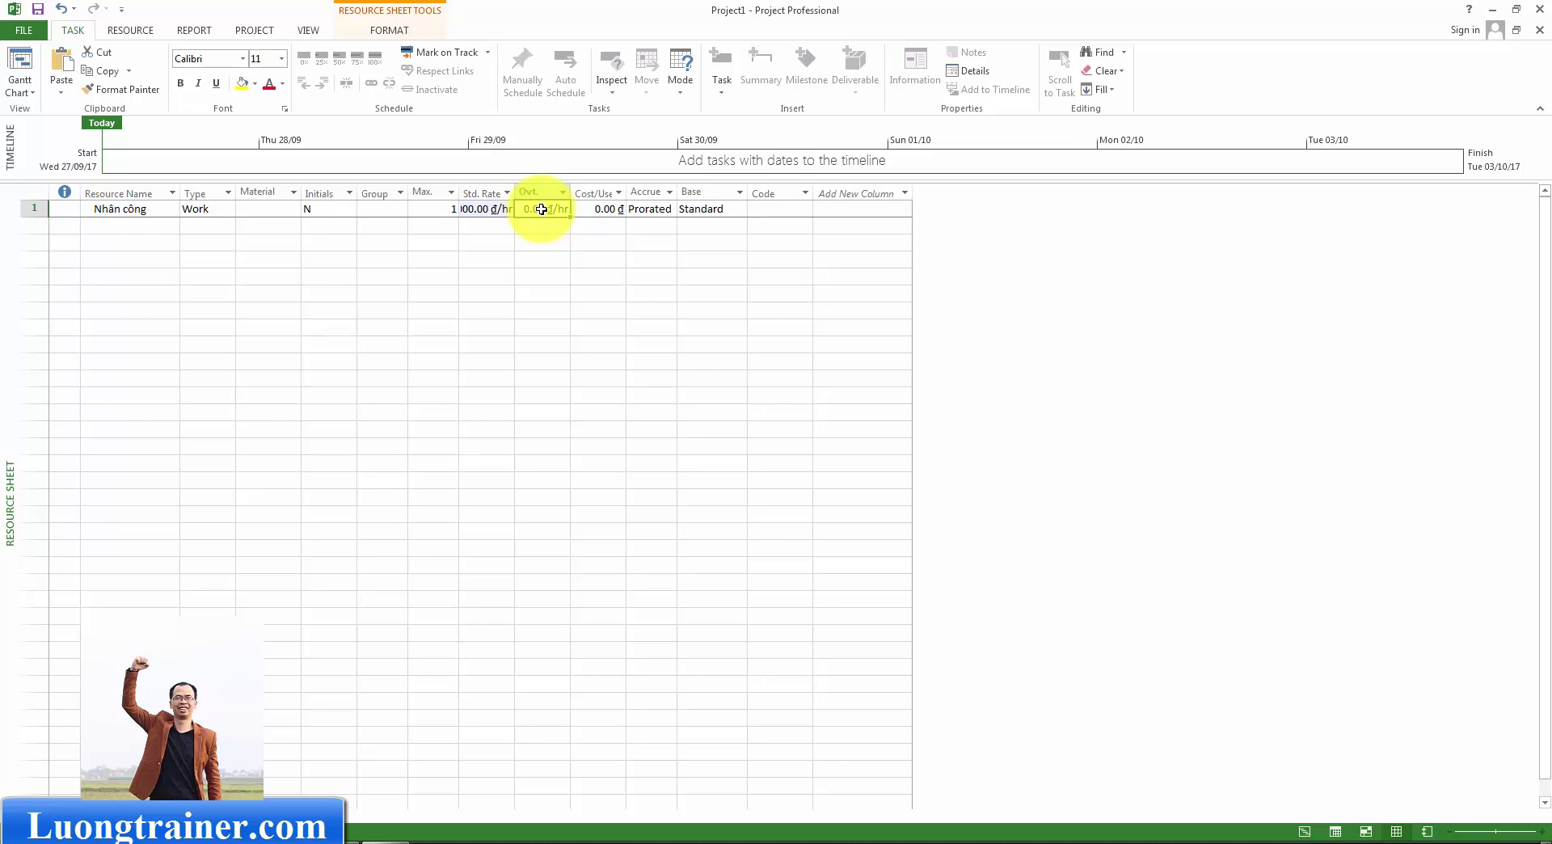
text(1200)
key(Return)
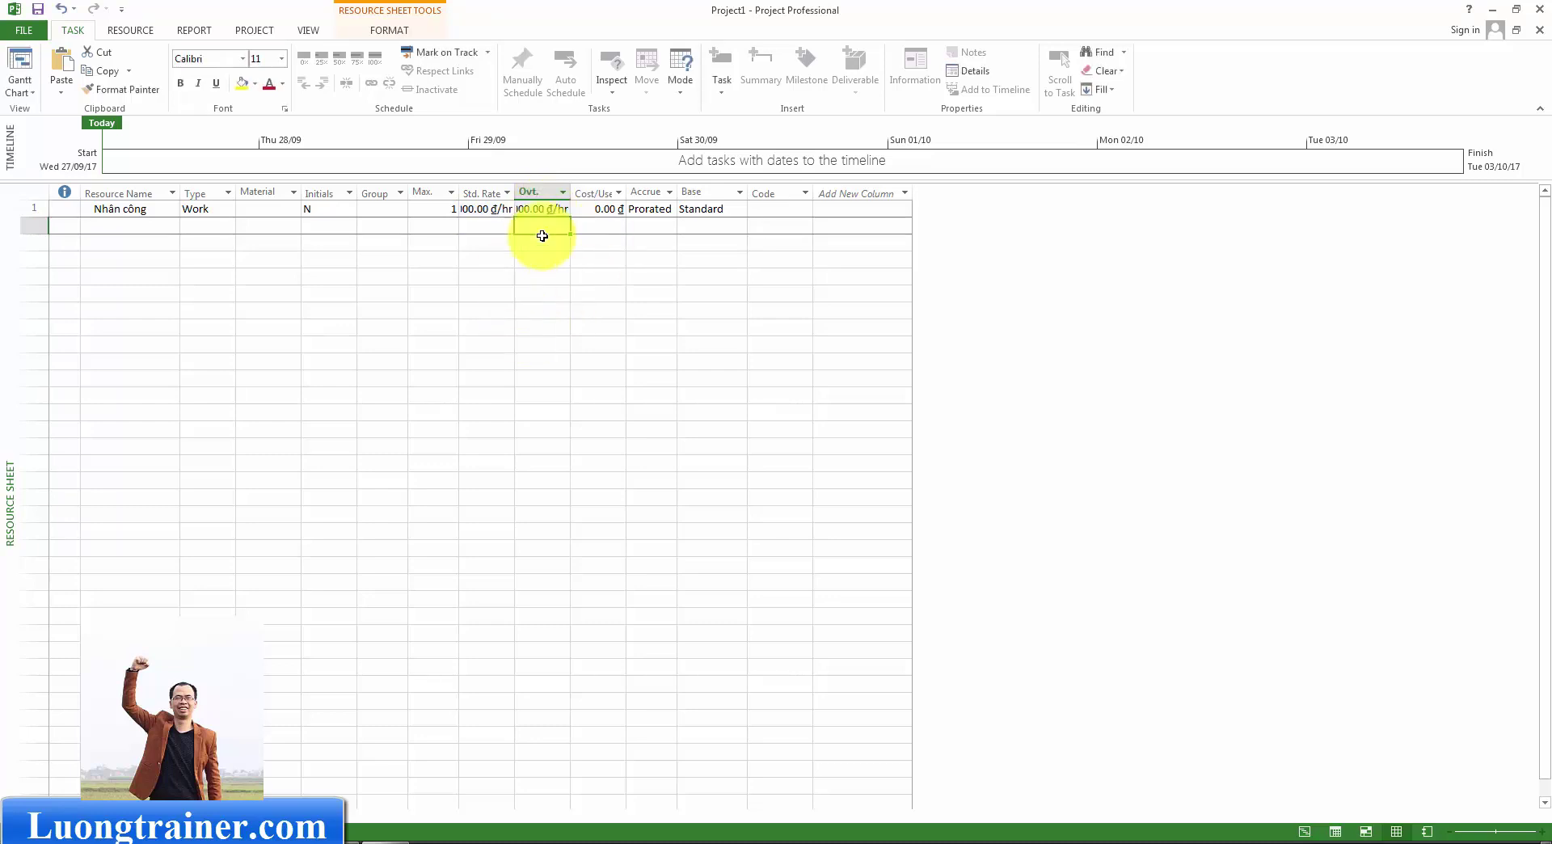
Set the project's currency display option to 0 decimal digits.
click(24, 29)
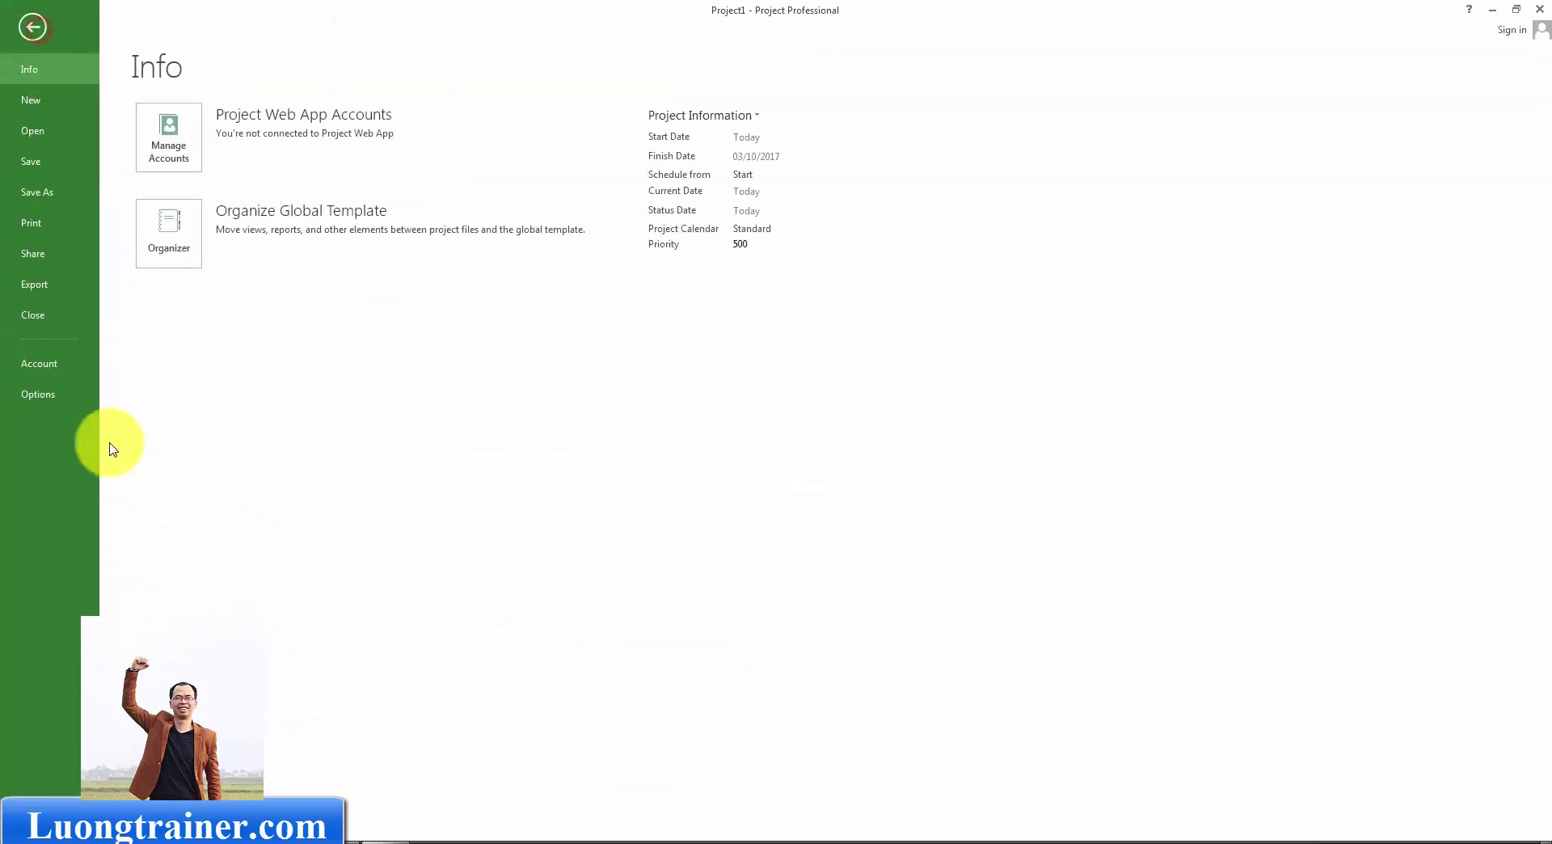
click(71, 396)
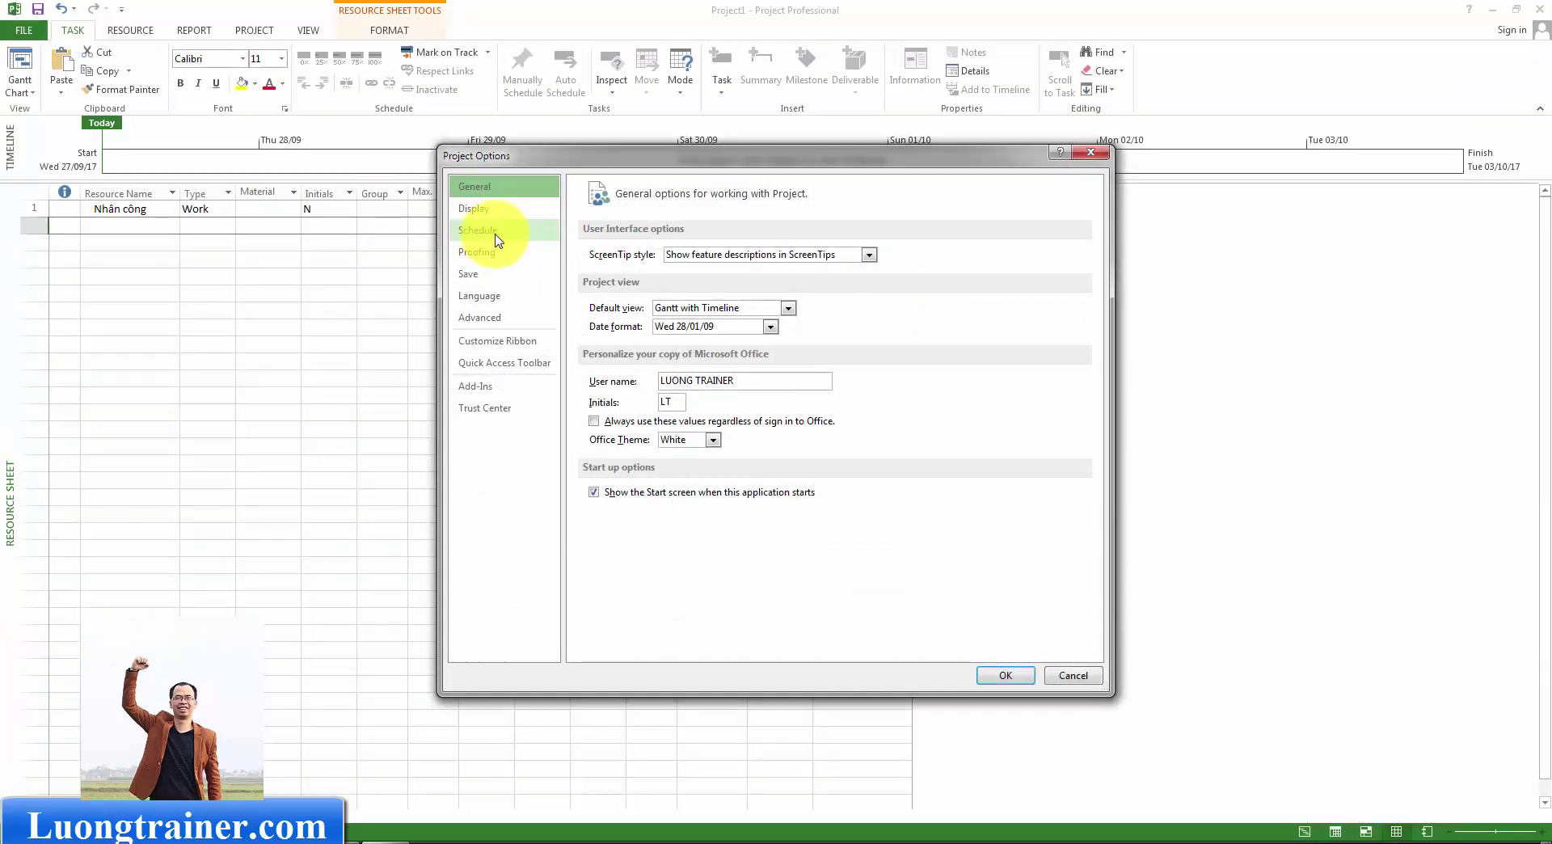
click(481, 230)
drag(485, 155, 617, 227)
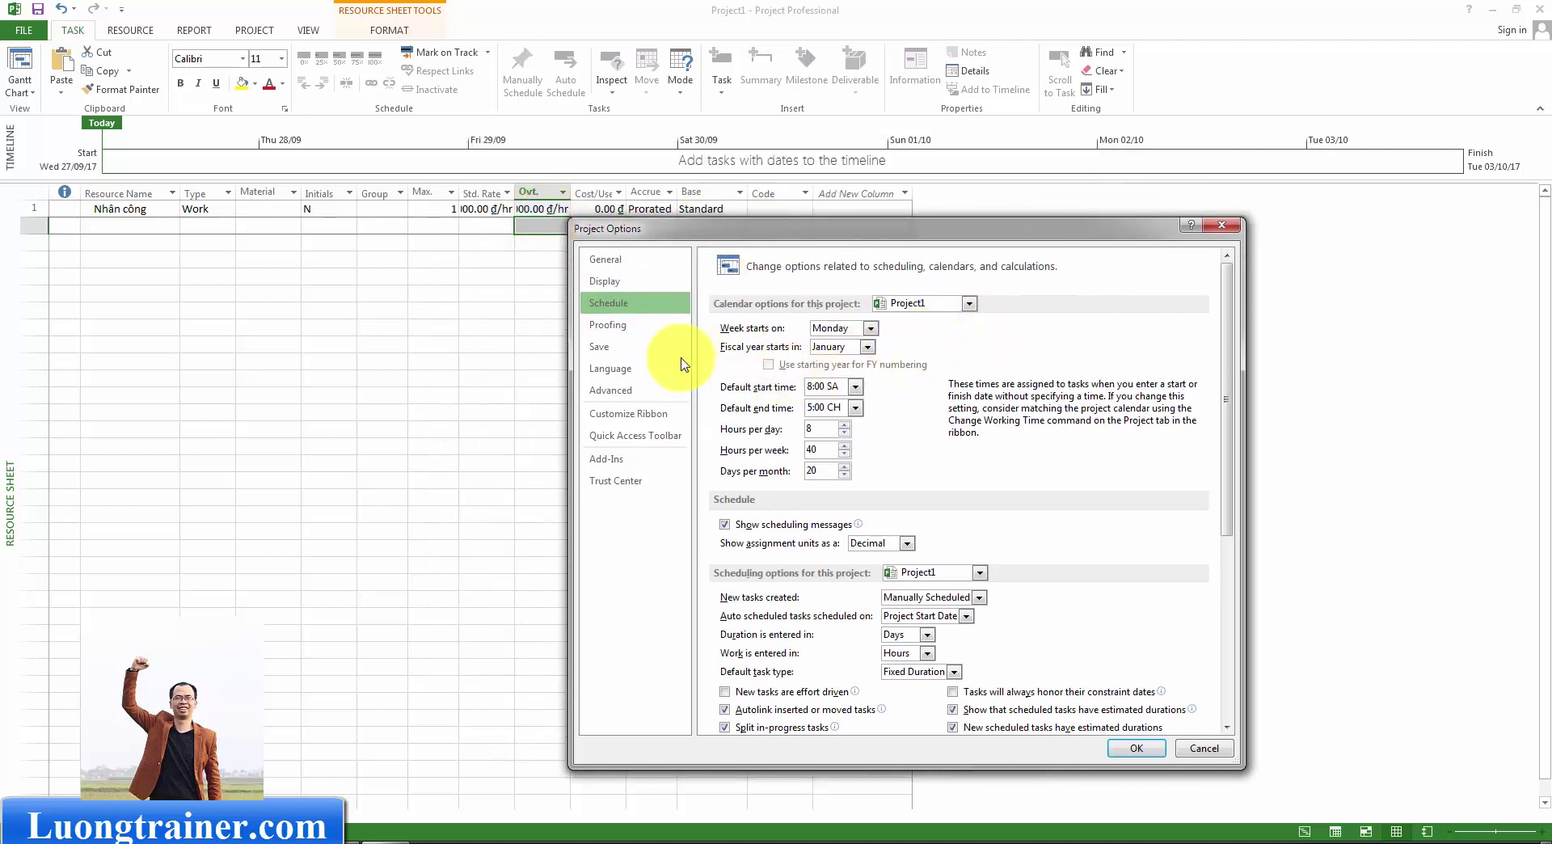
click(633, 283)
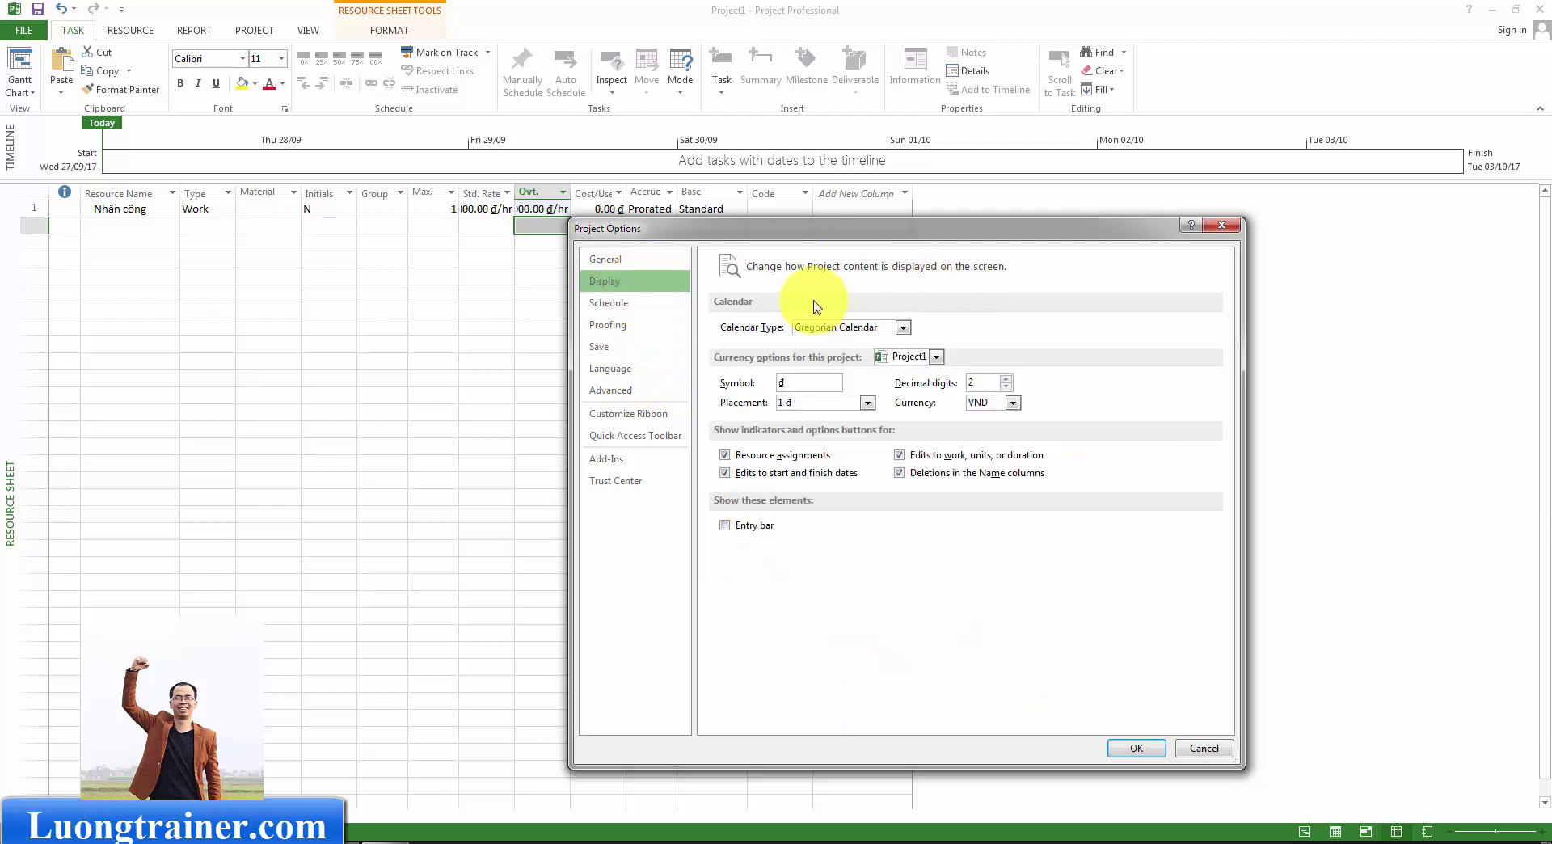
click(1006, 387)
click(1007, 387)
click(1136, 748)
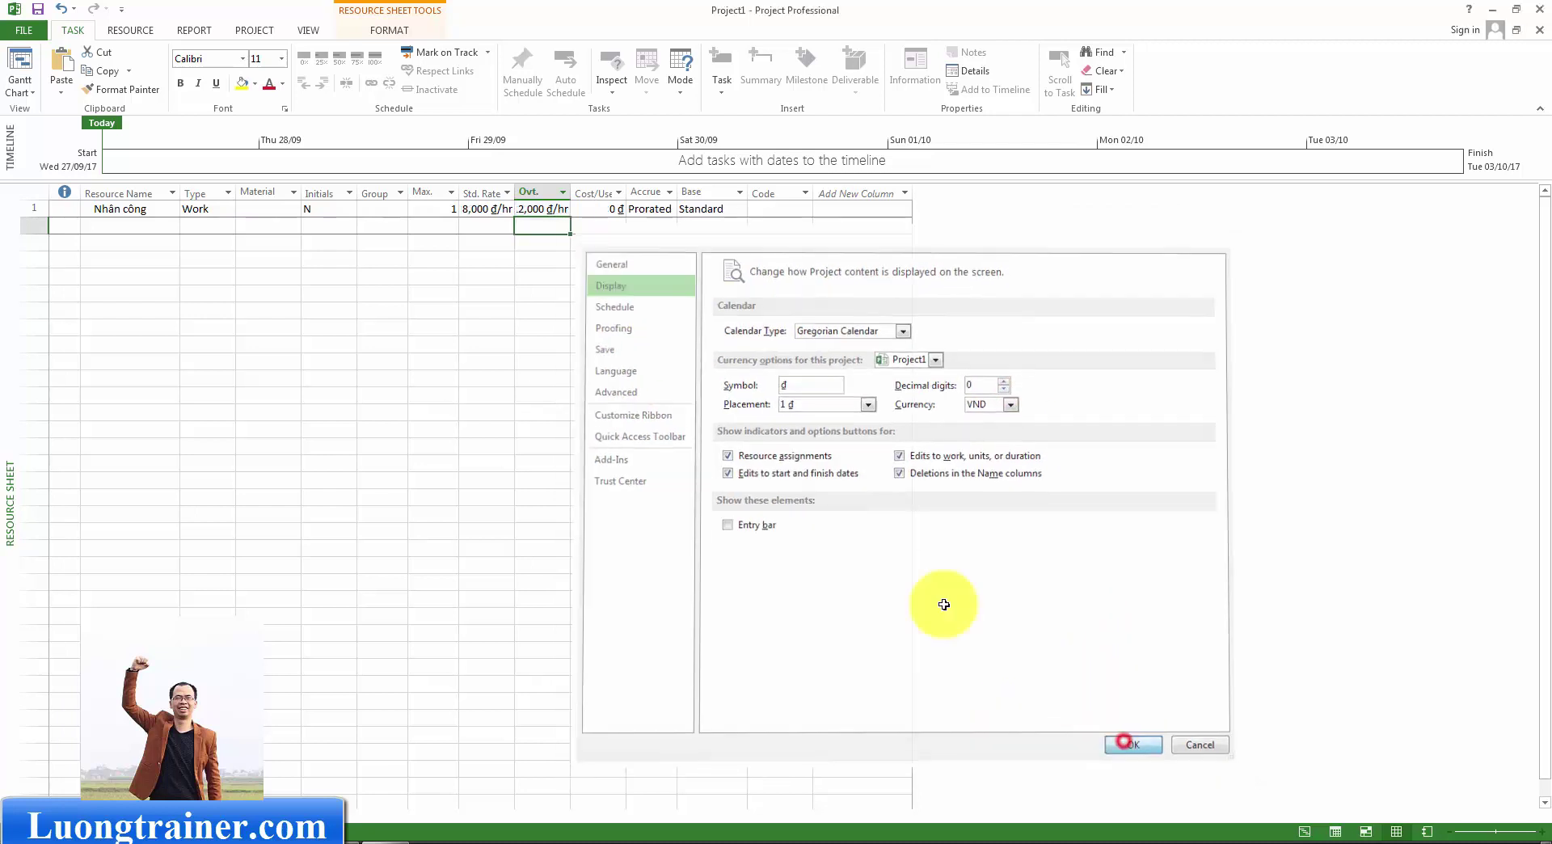
Widen the Ovt. Rate column of the Resource Sheet so the full overtime rate fits.
click(549, 260)
click(665, 230)
click(529, 226)
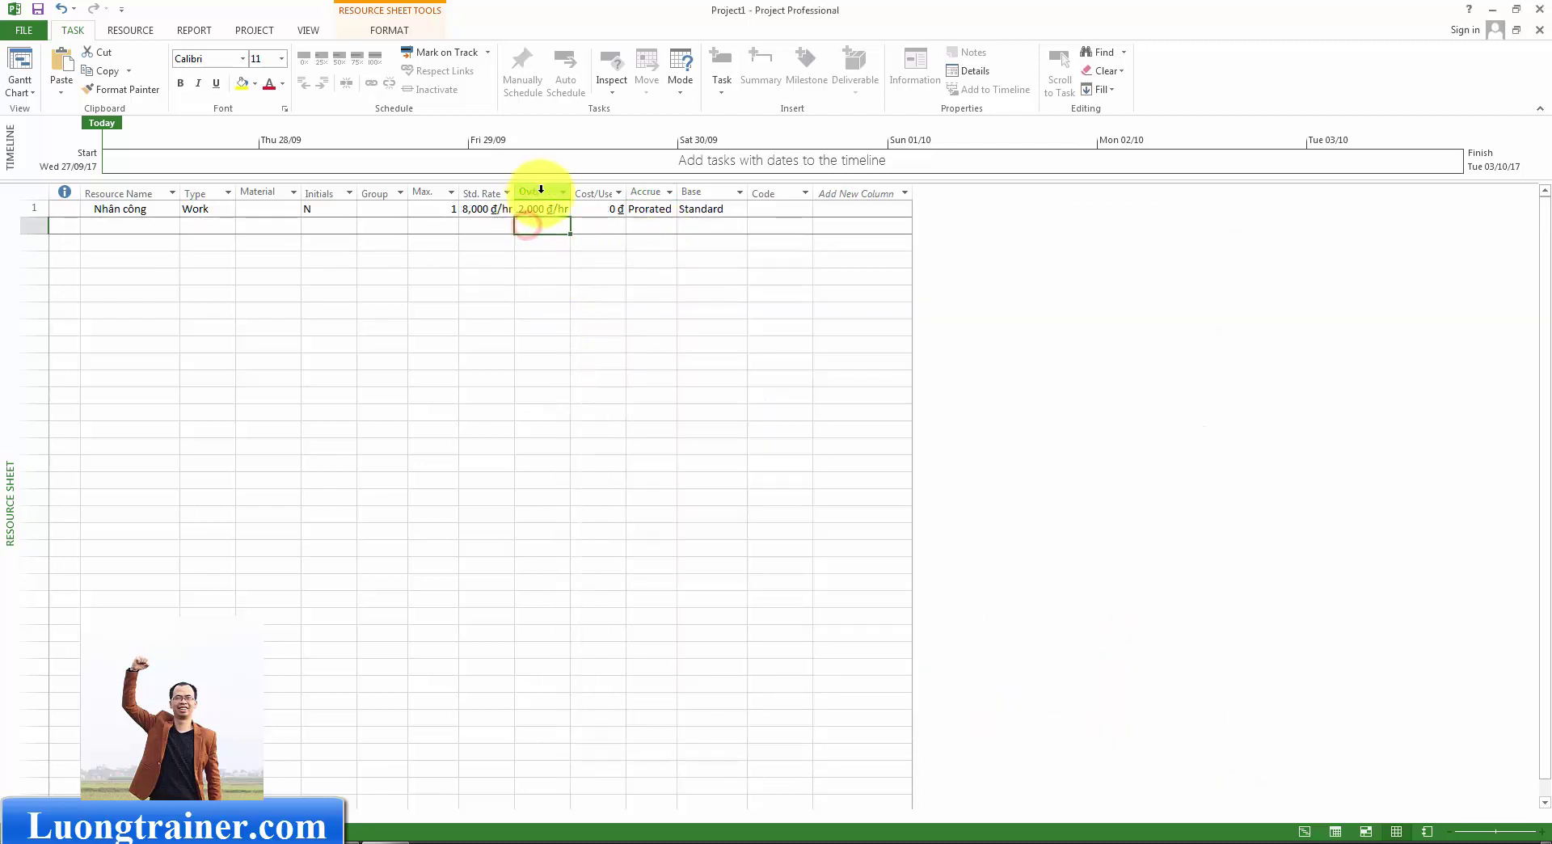
drag(569, 188, 603, 191)
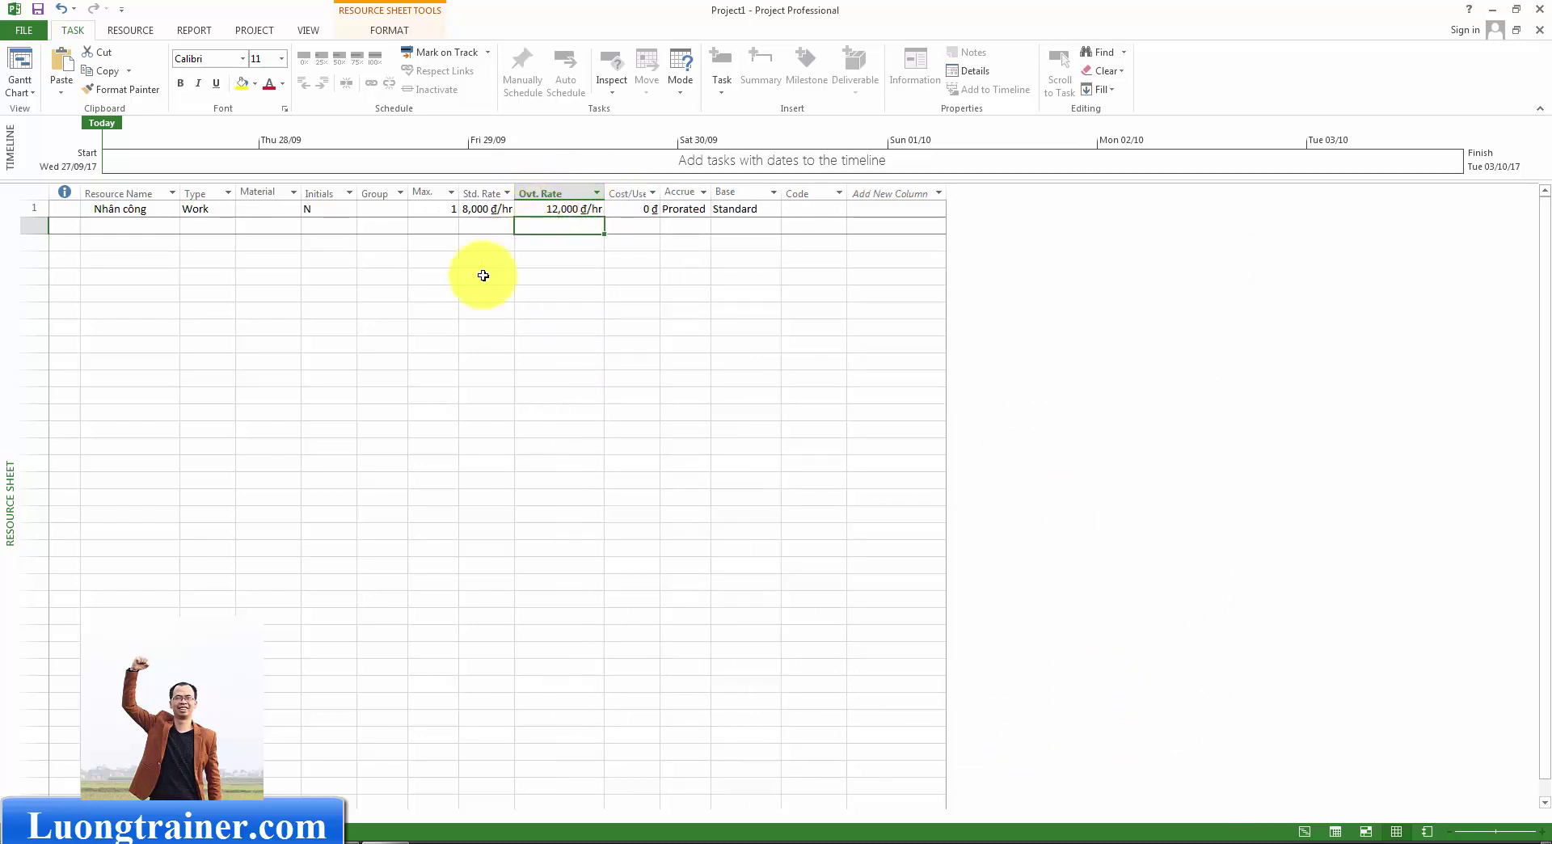
click(403, 230)
click(254, 221)
click(145, 223)
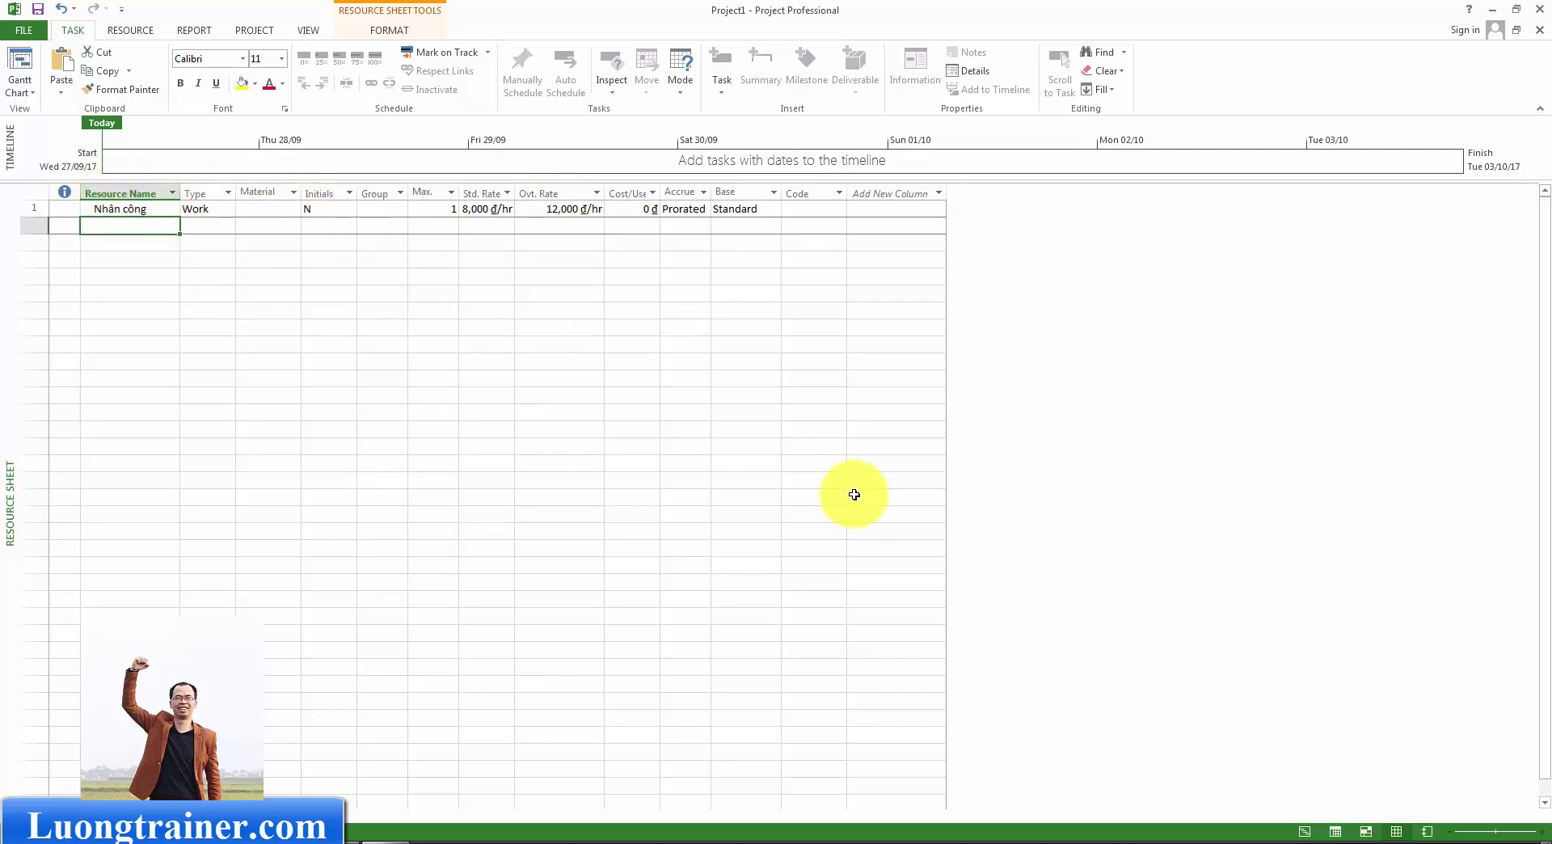
Return to the Gantt Chart and assign the Nhân công resource to the task "Đào móng bằng tay".
click(1308, 832)
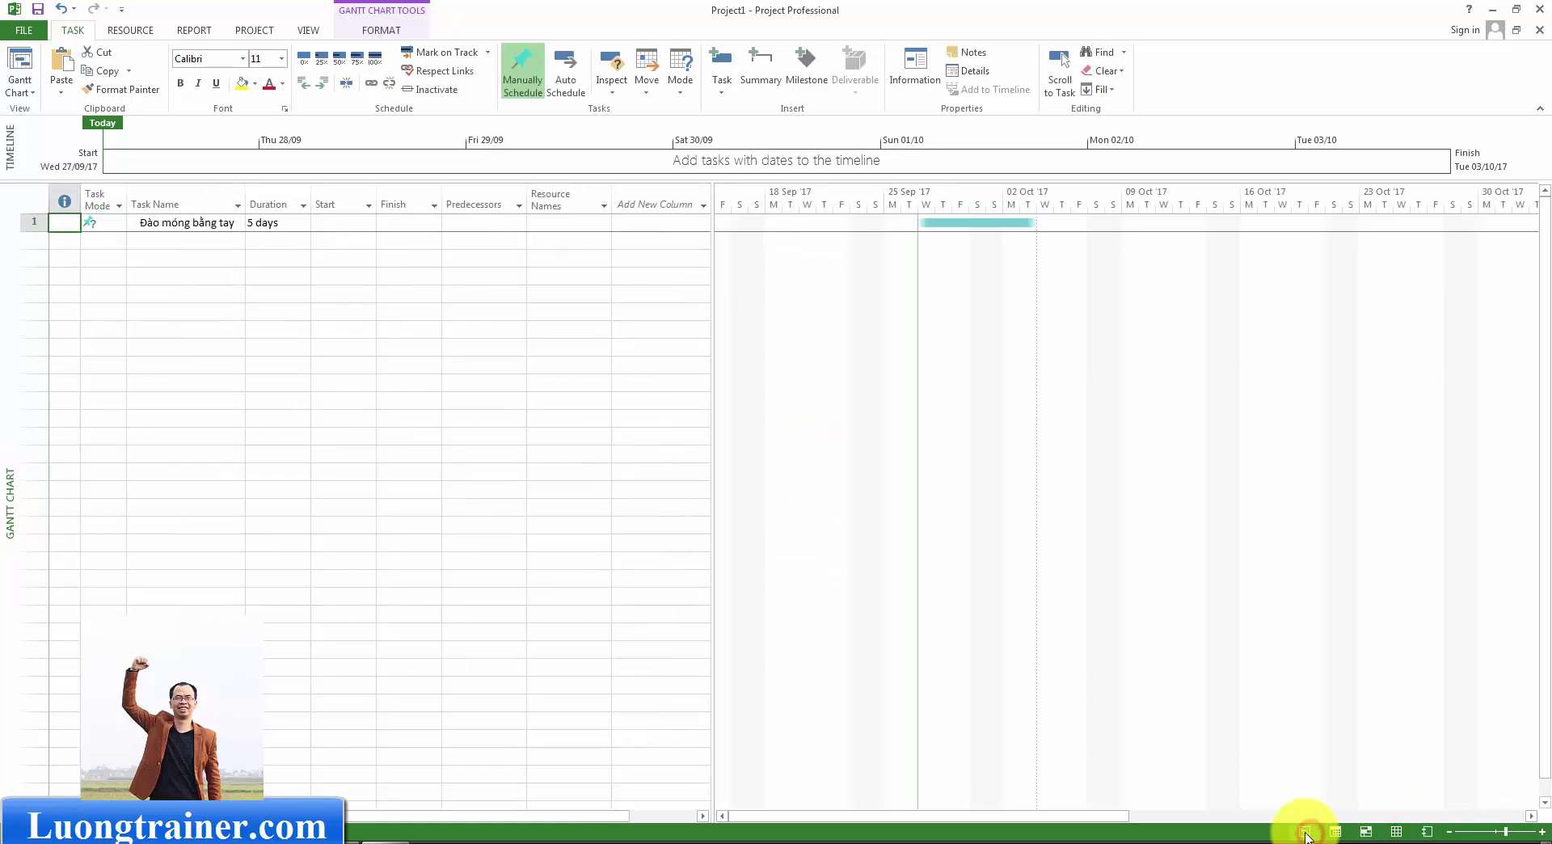
click(207, 231)
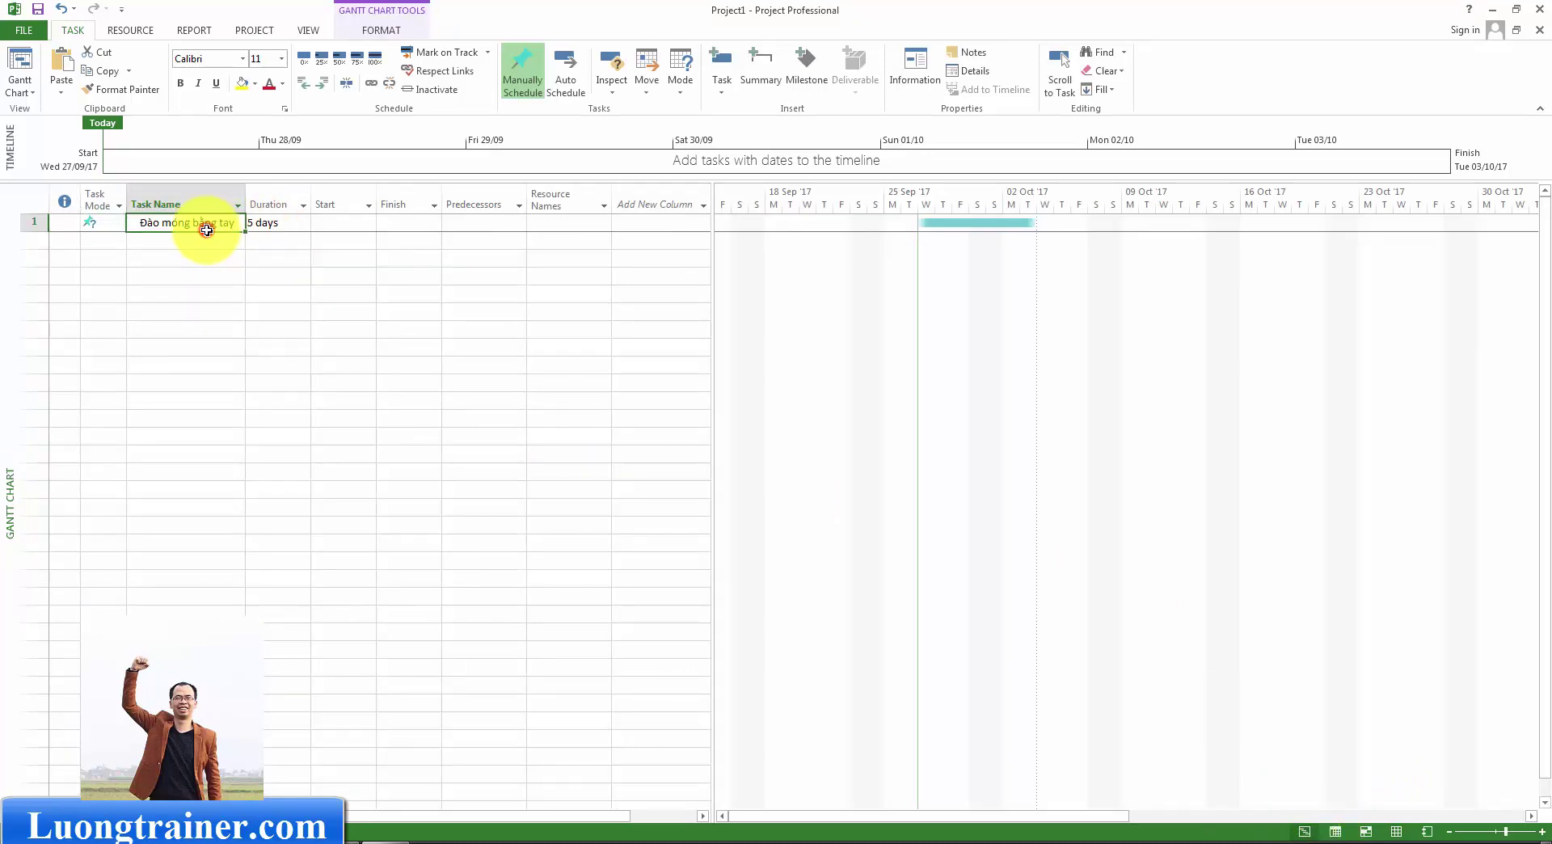
click(129, 30)
click(84, 84)
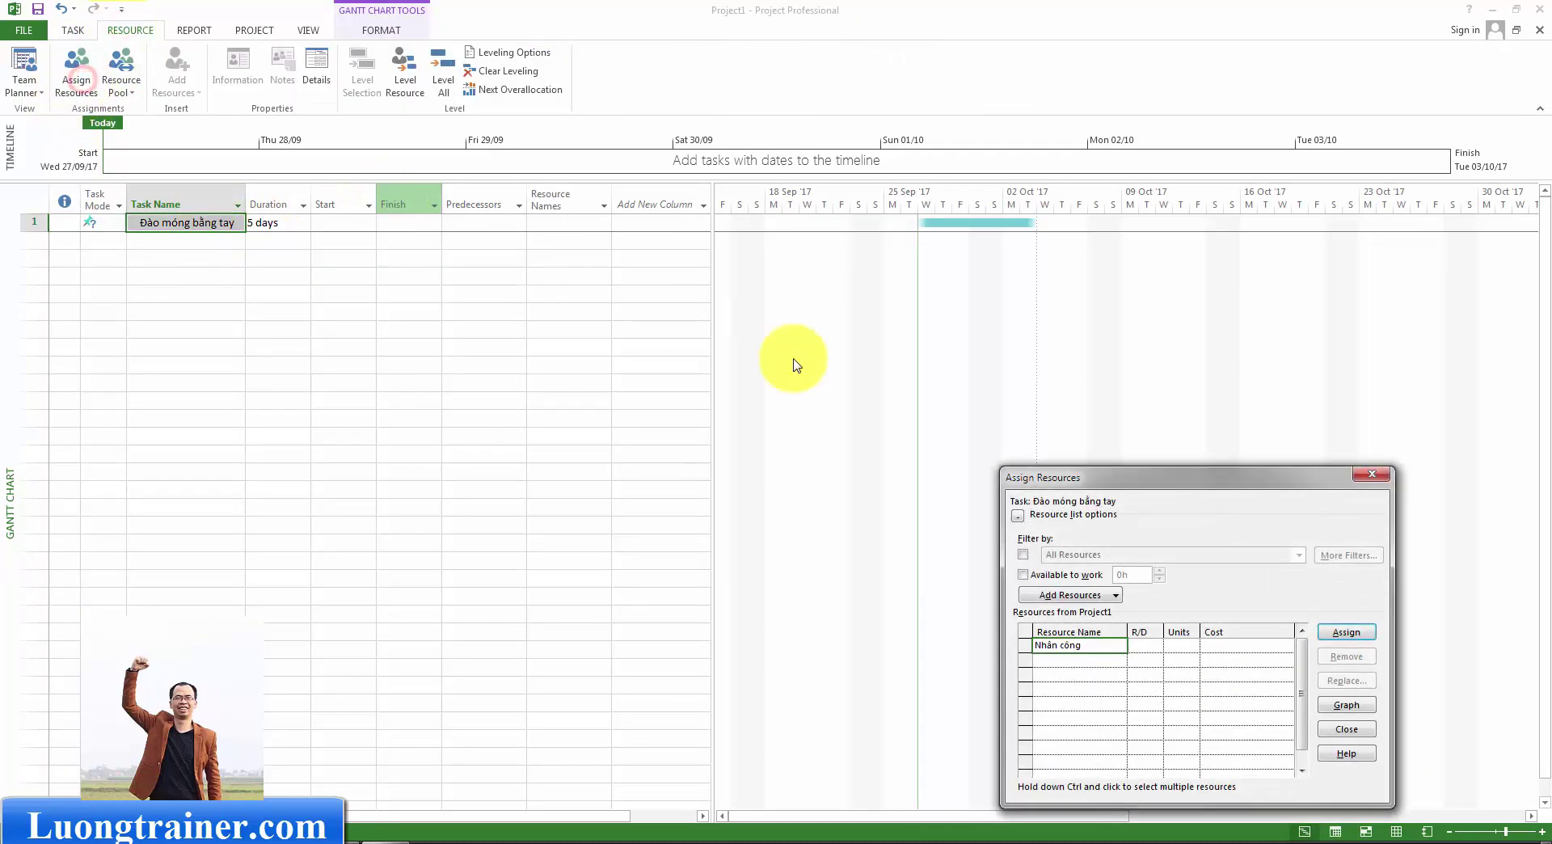
click(1222, 646)
click(1210, 645)
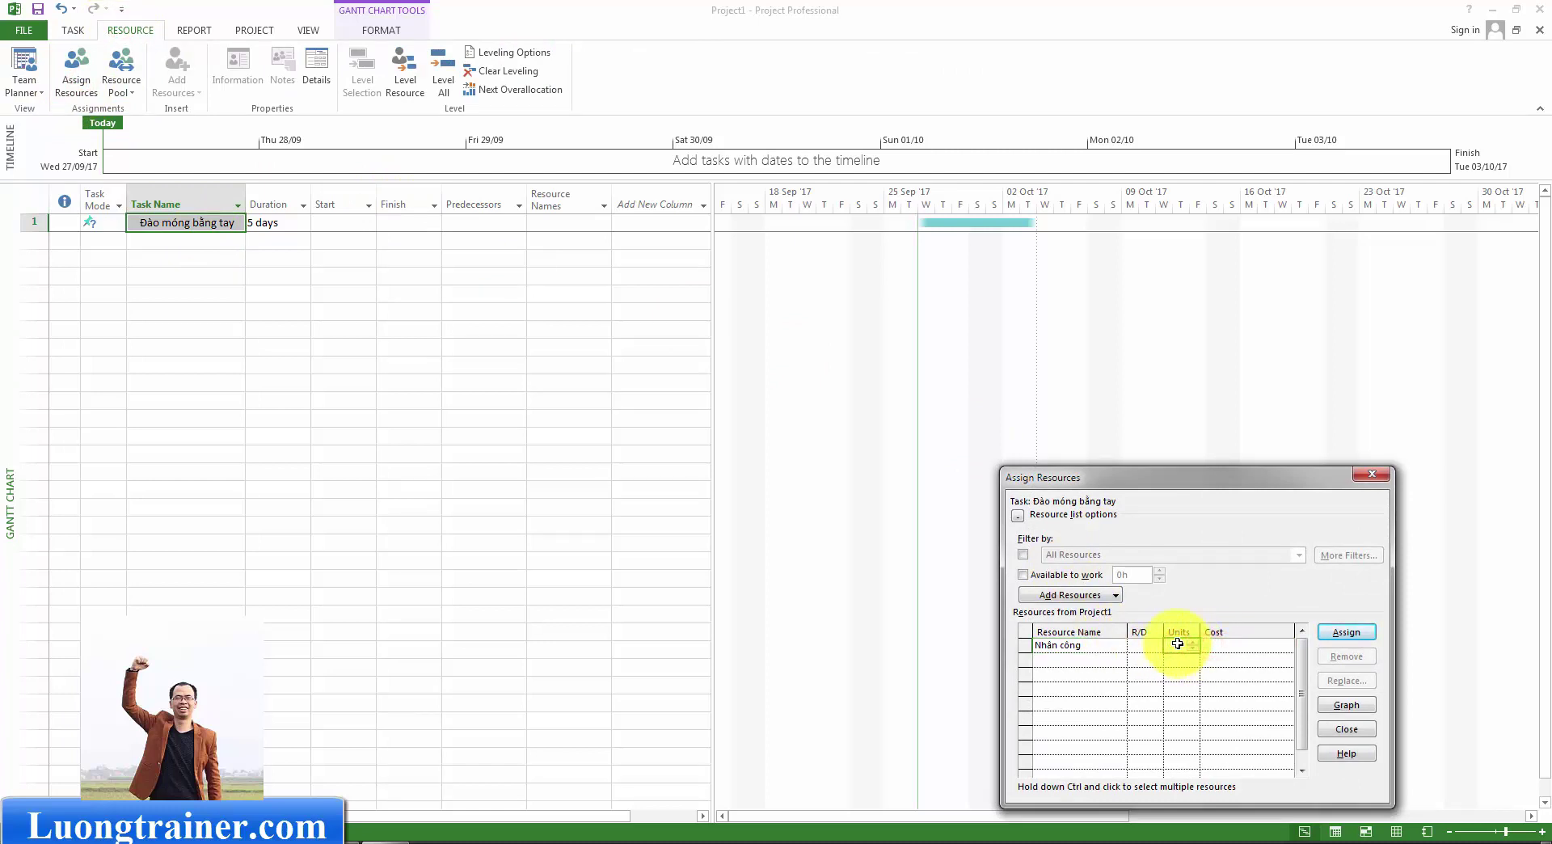
click(1177, 645)
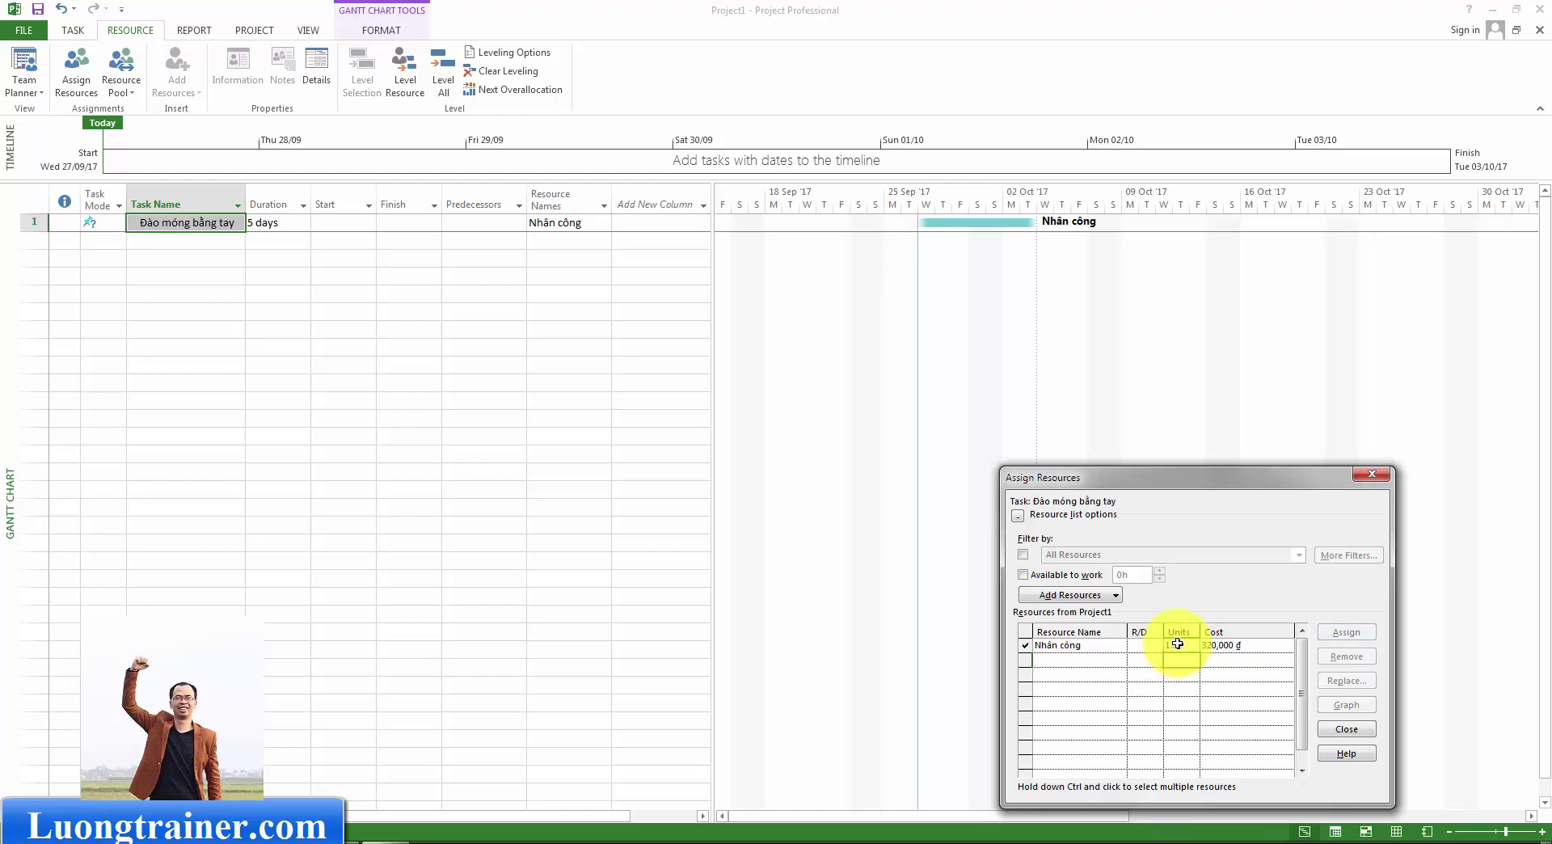
click(1347, 729)
click(392, 257)
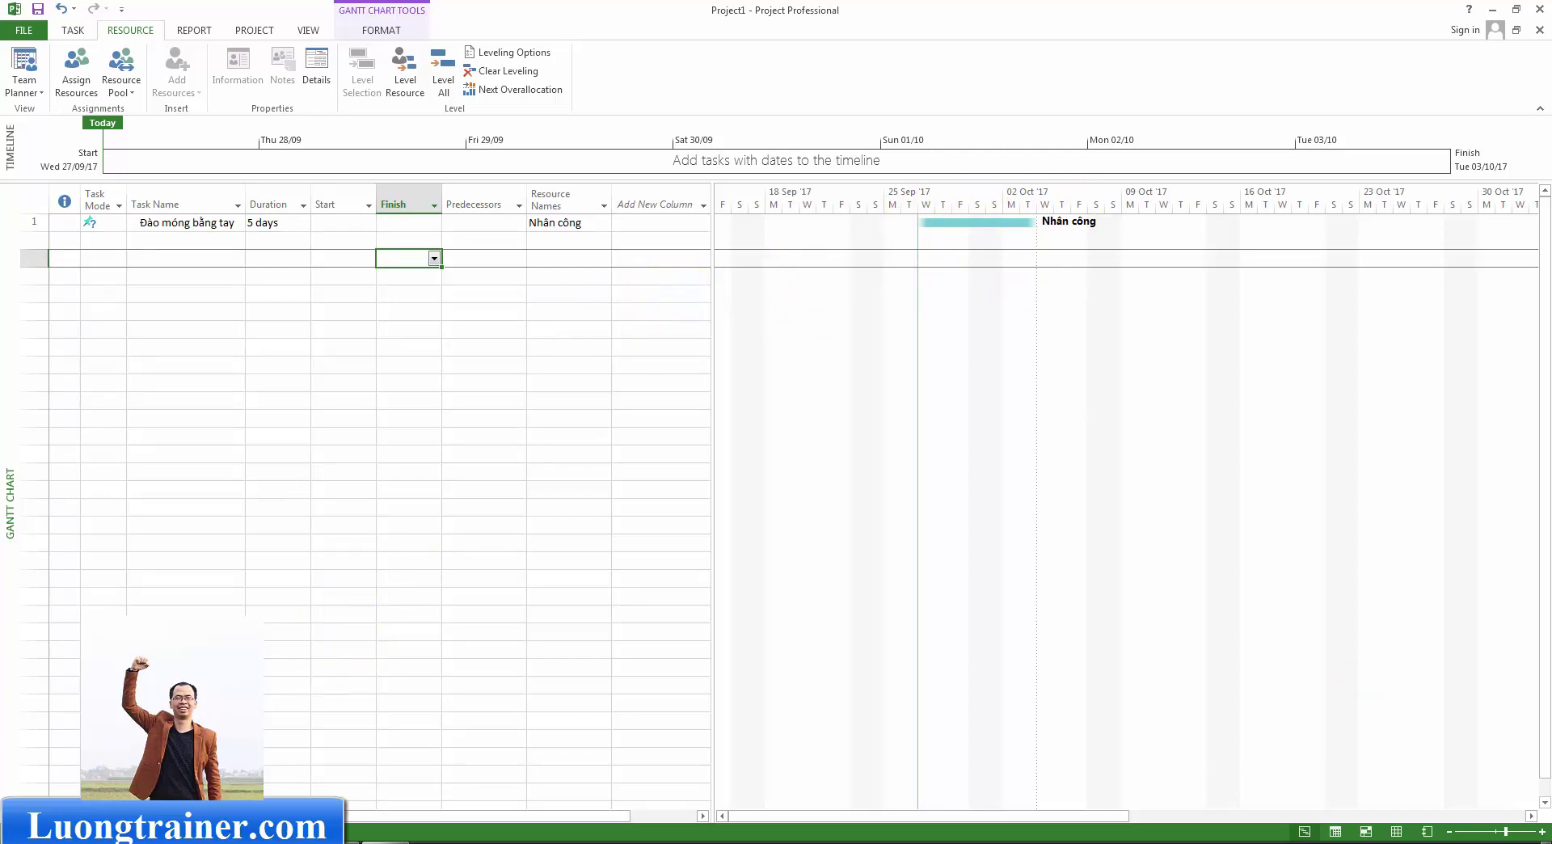
Check the Resource Cost formula slide in PowerPoint and return to Microsoft Project.
key(alt+Tab)
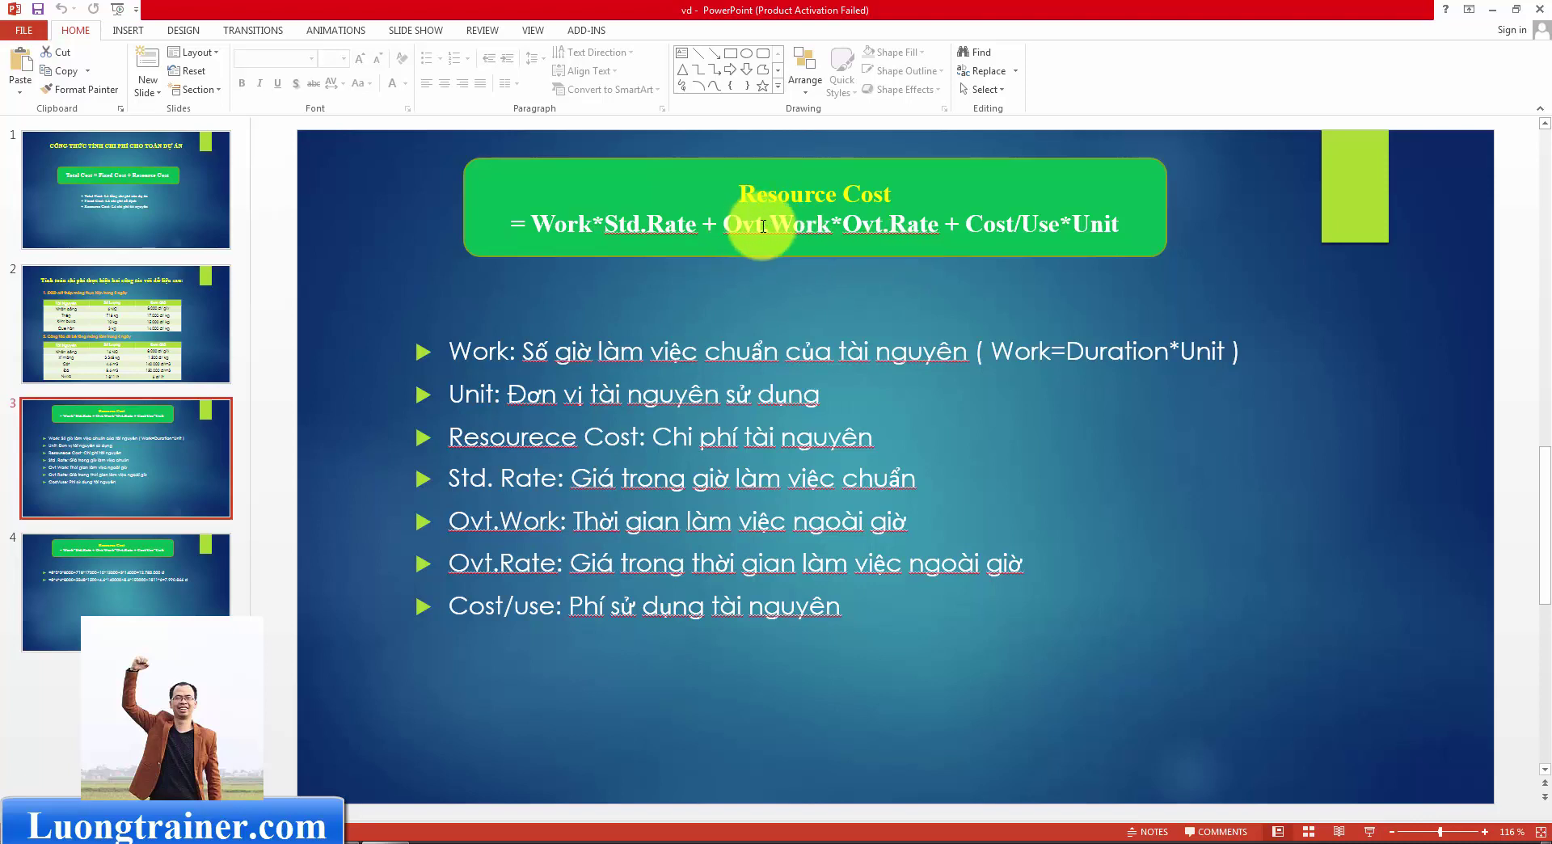
key(alt+Tab)
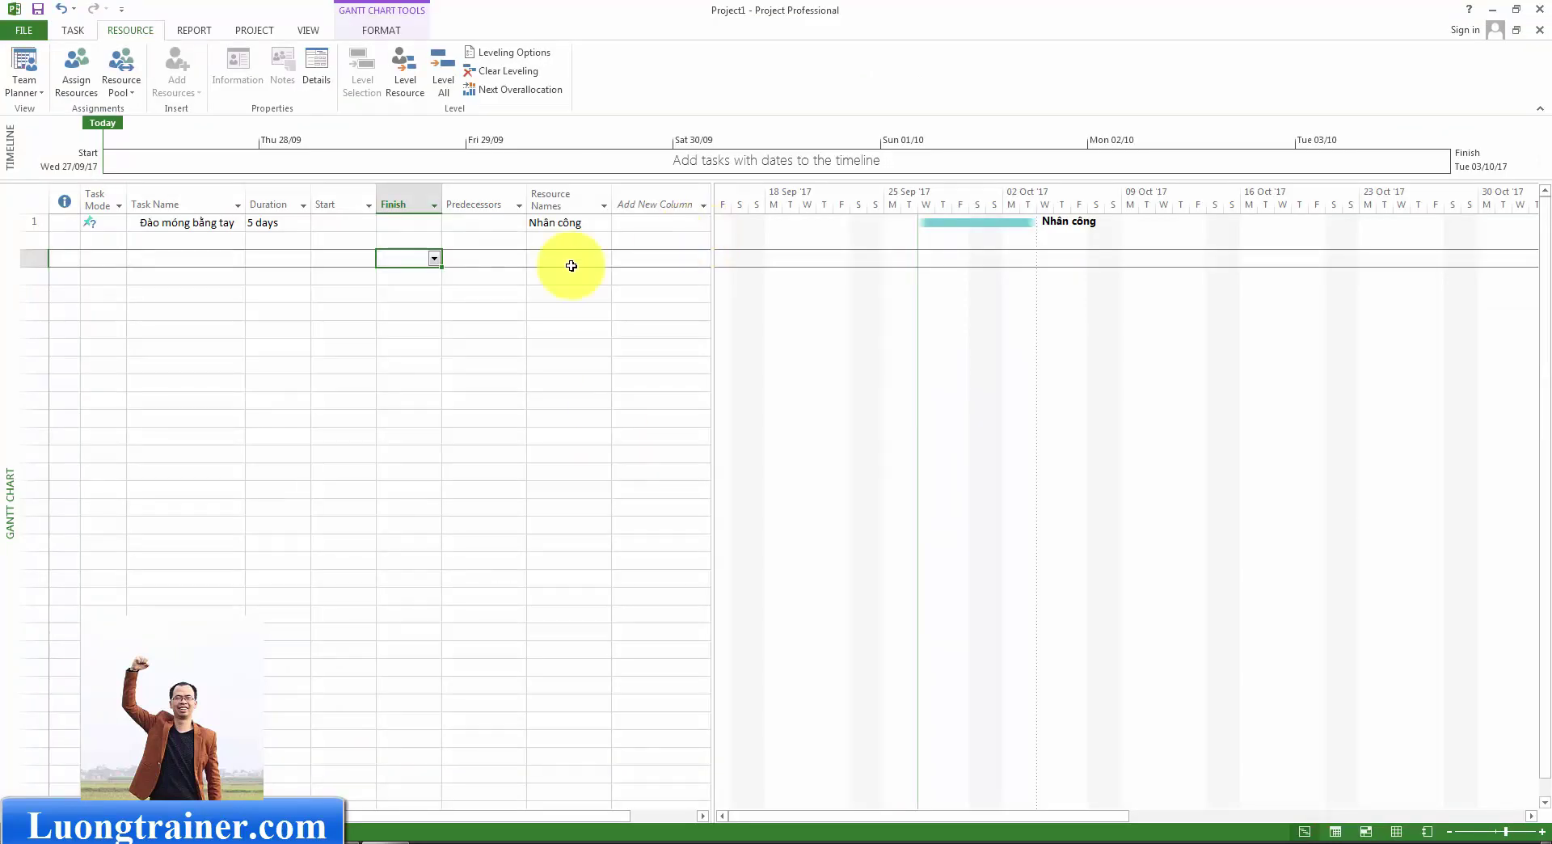
click(283, 292)
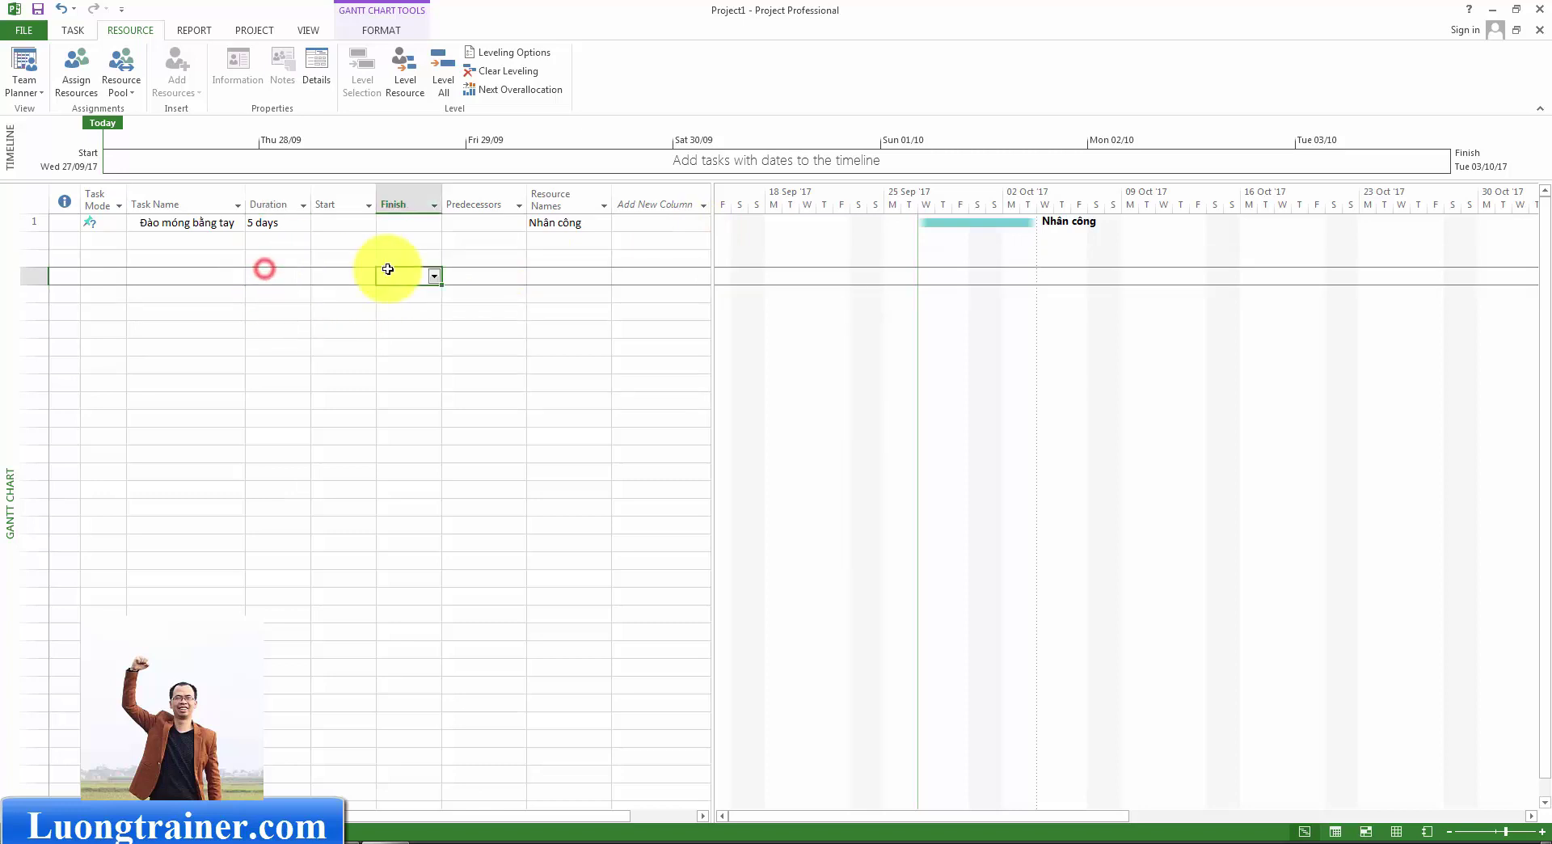
click(229, 232)
click(267, 226)
click(341, 234)
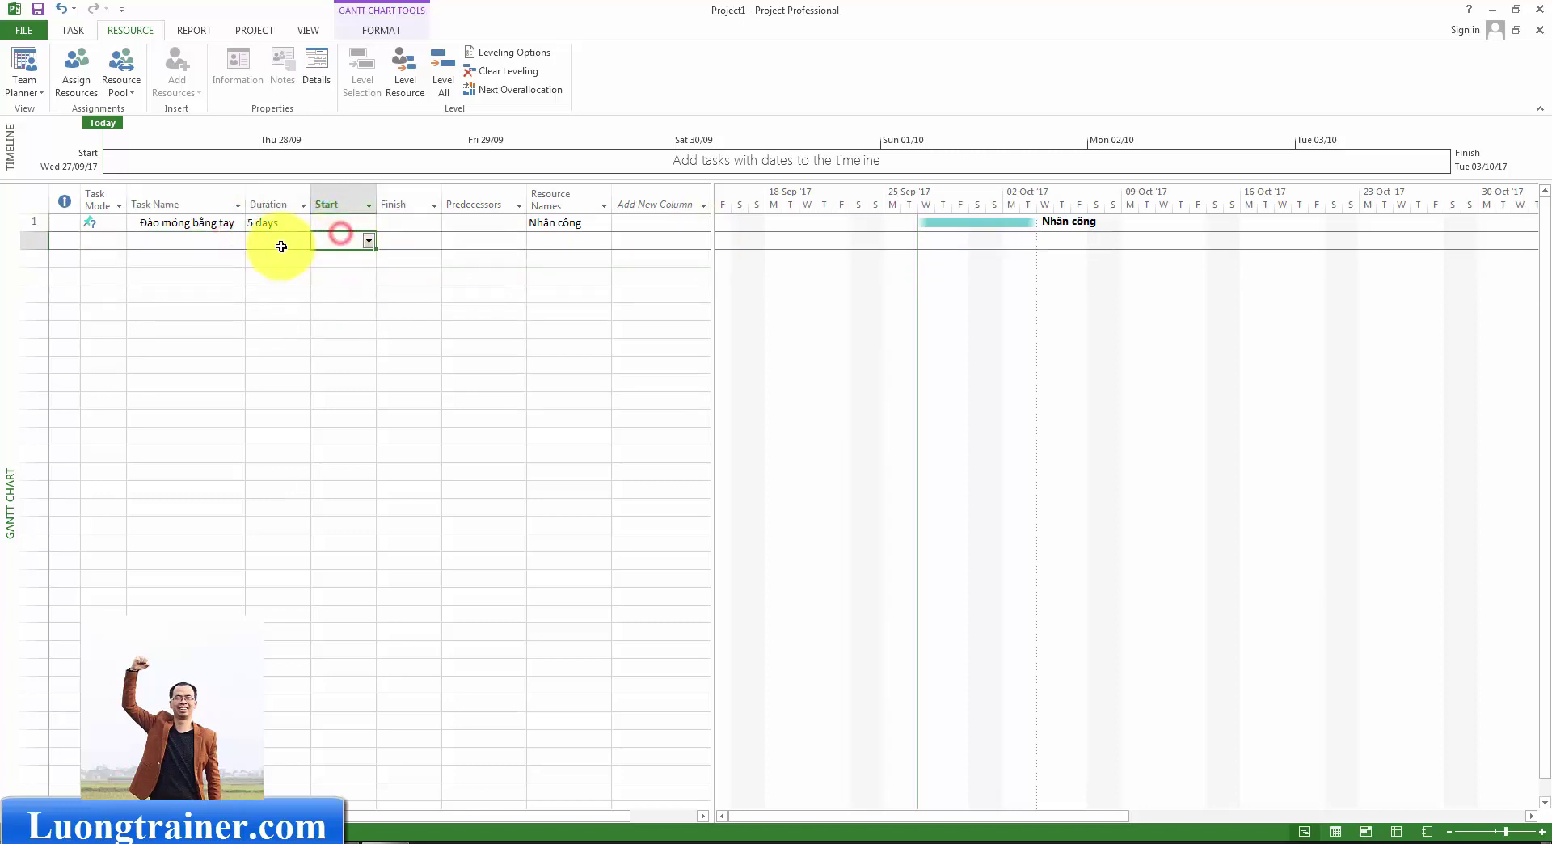
click(281, 246)
click(211, 237)
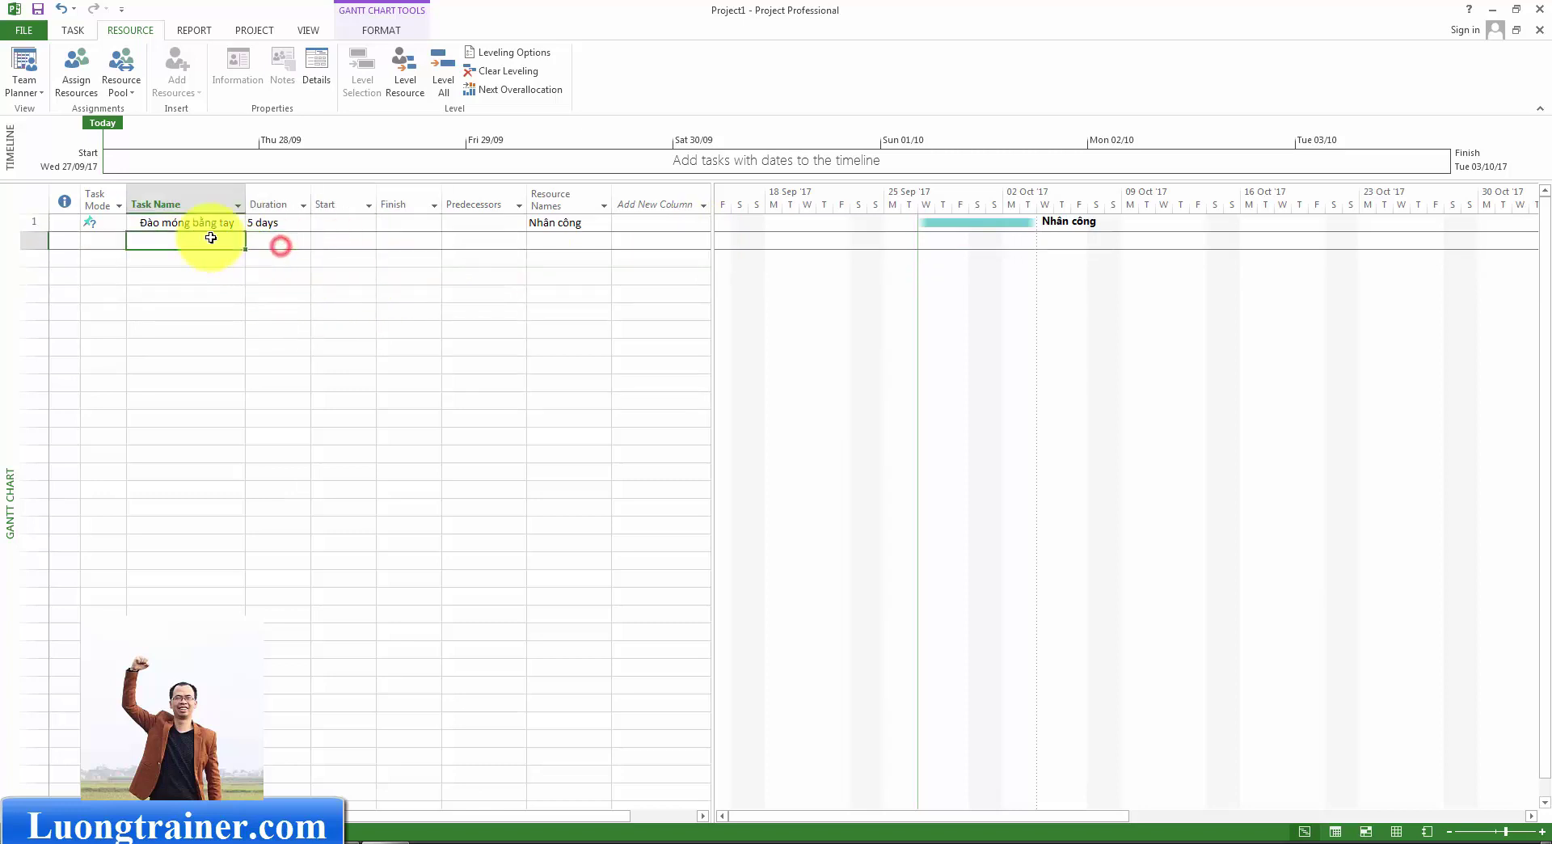
click(299, 235)
click(260, 219)
click(287, 255)
Select the task "Đào móng bằng tay" and apply the Task Usage view from the list of all views.
click(202, 222)
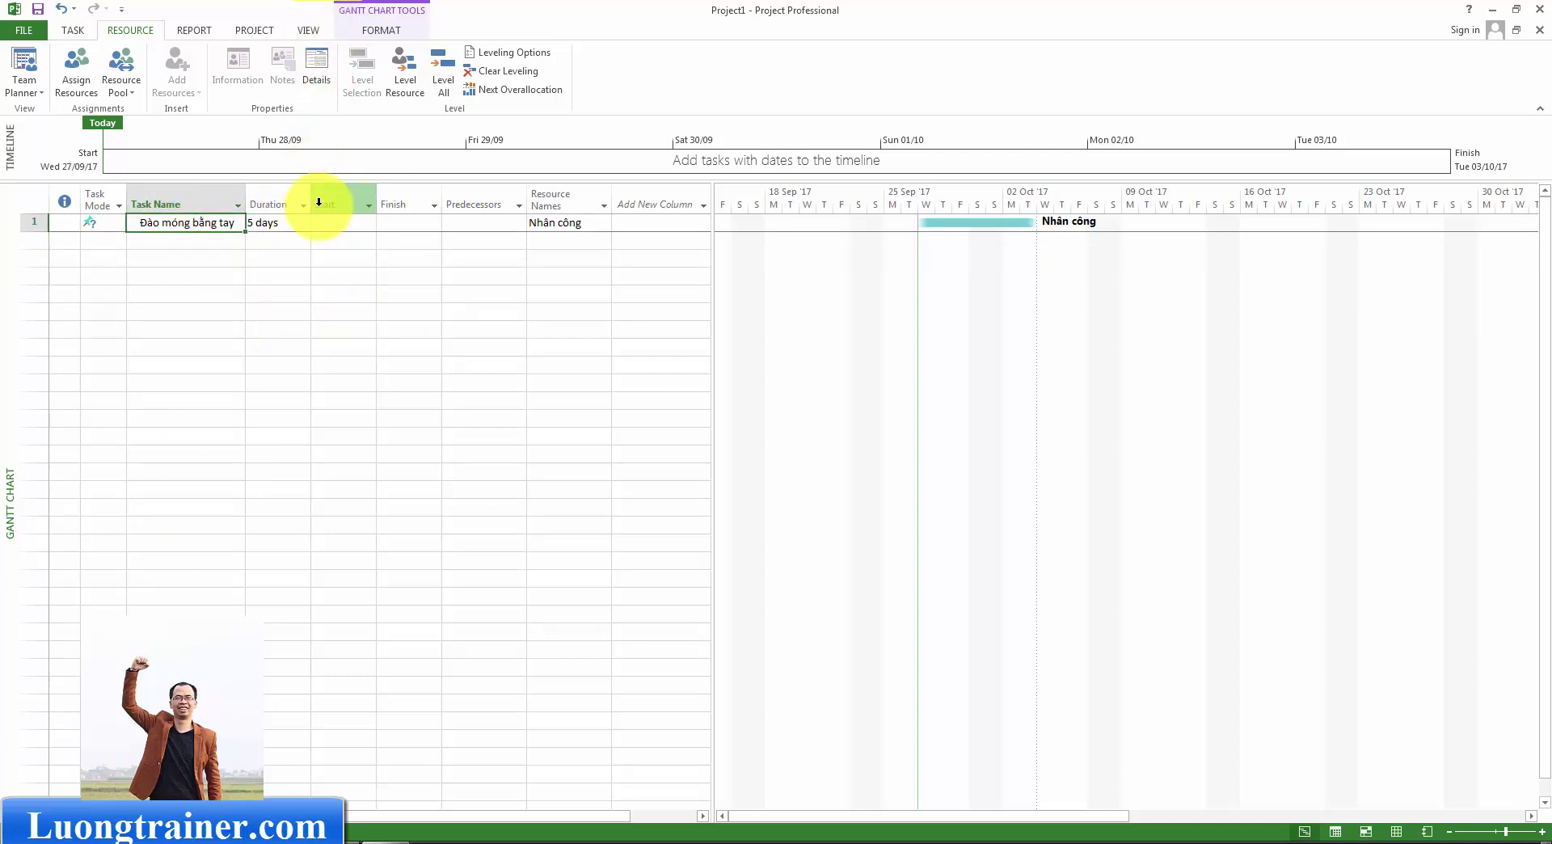
click(309, 31)
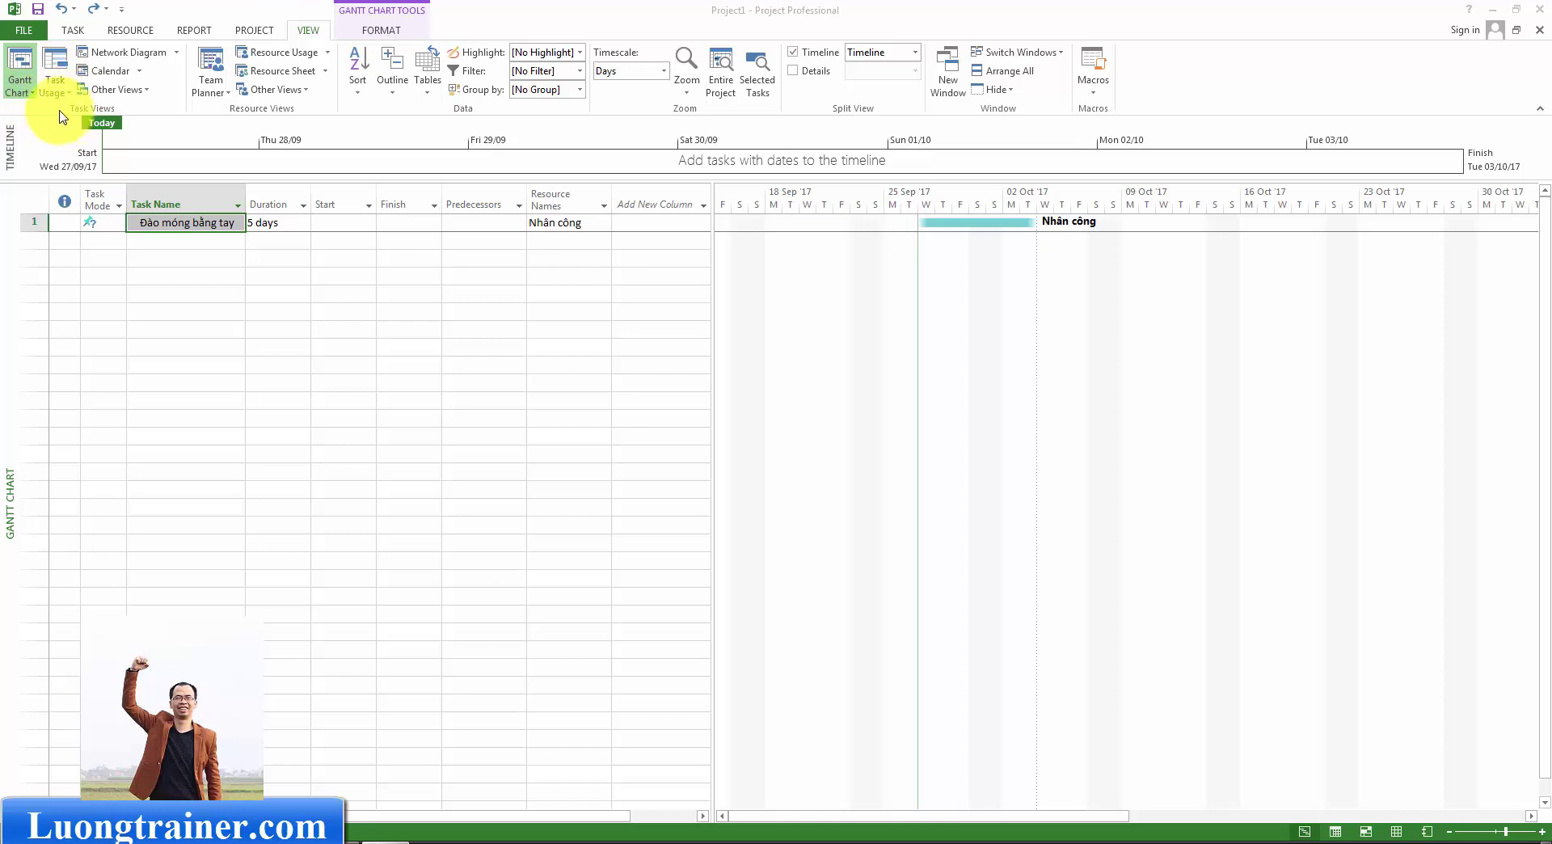
click(35, 95)
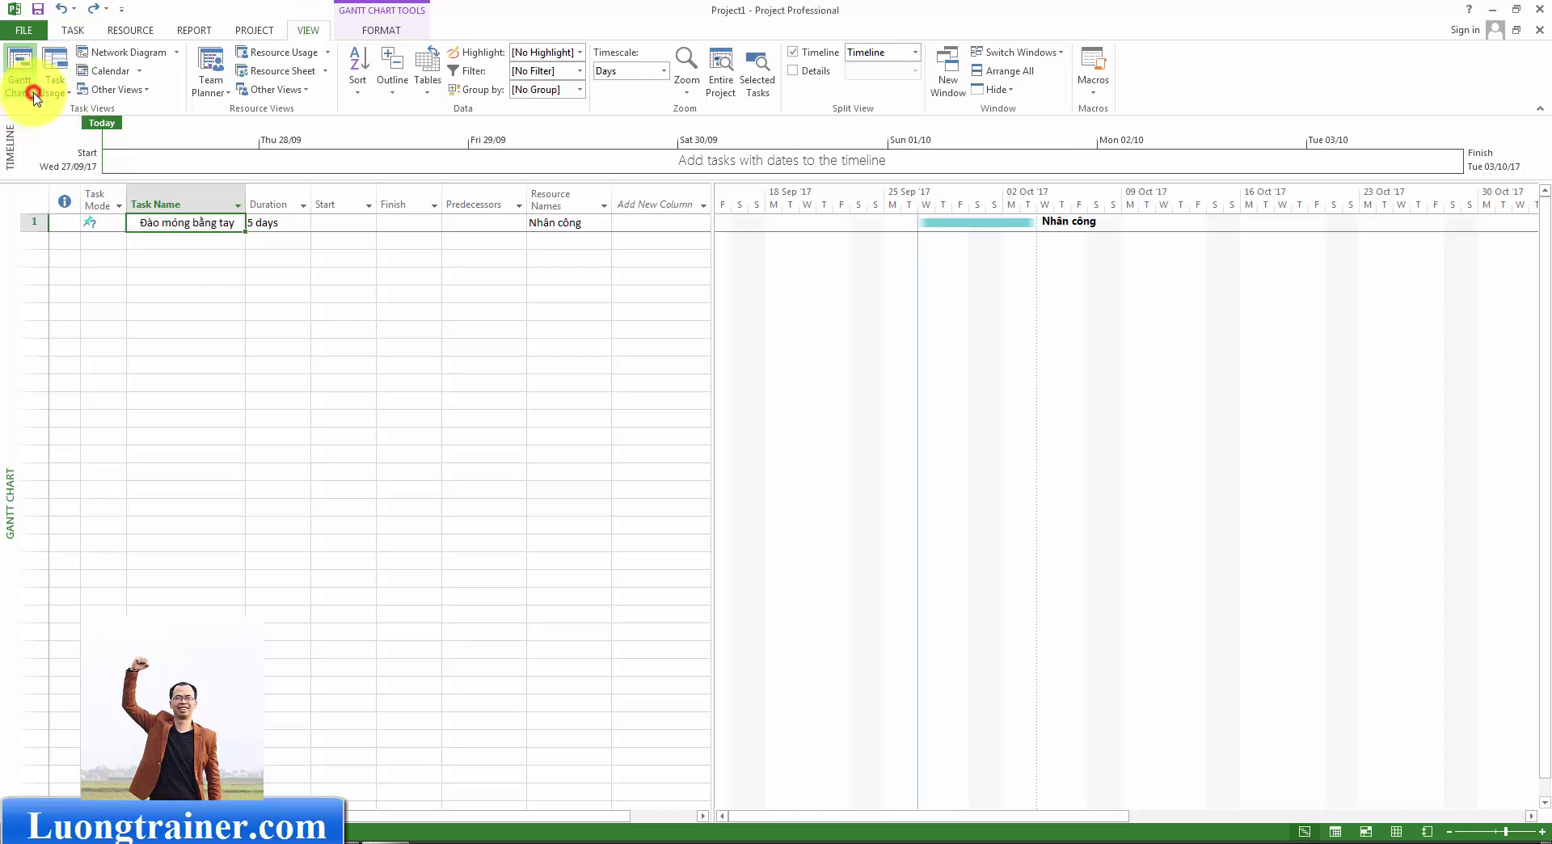
click(35, 95)
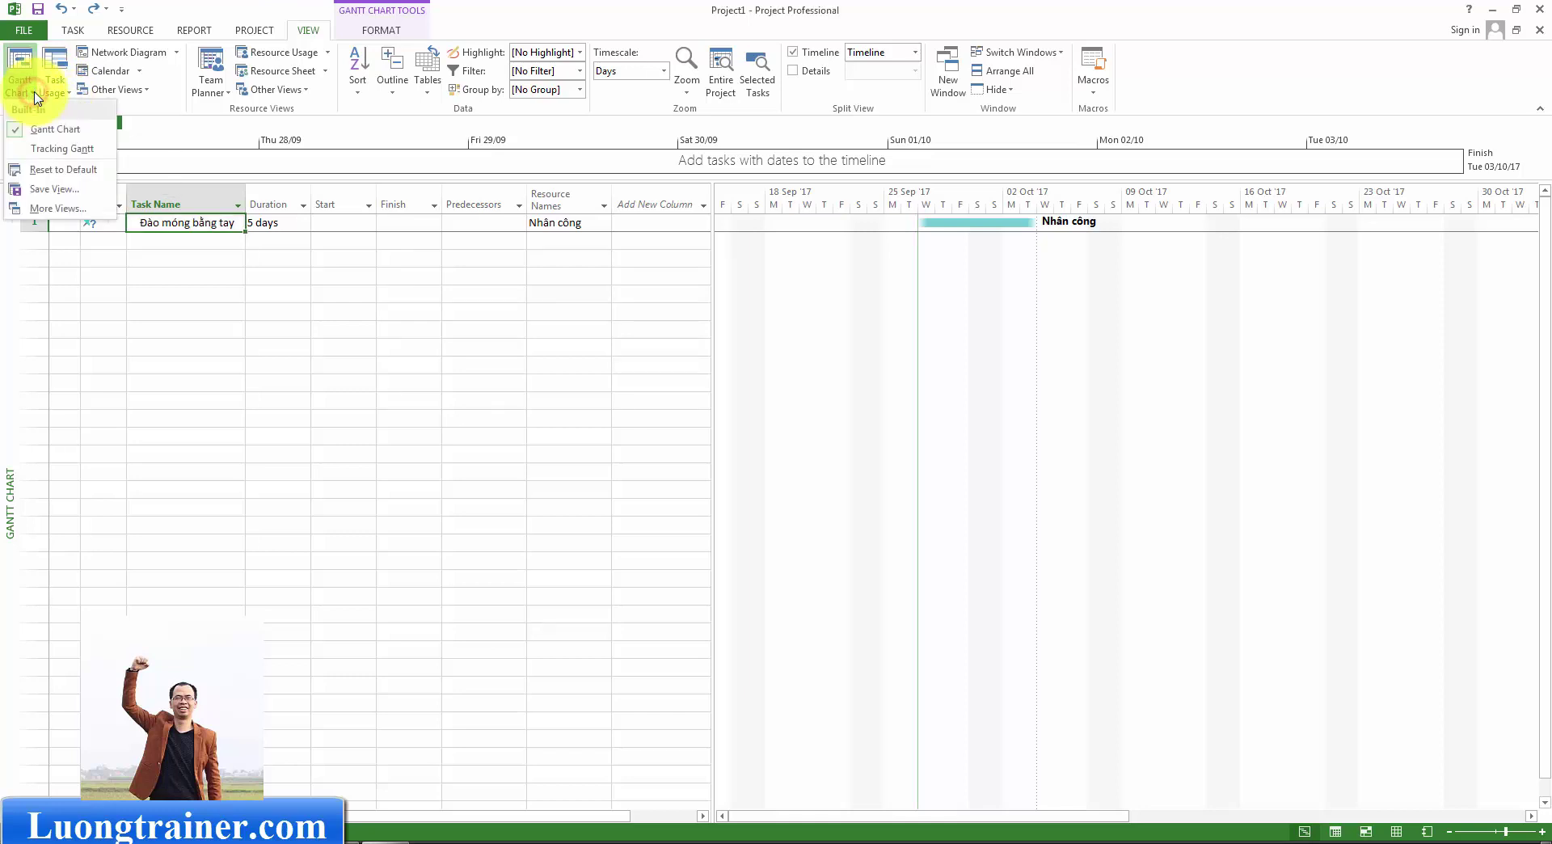
click(69, 212)
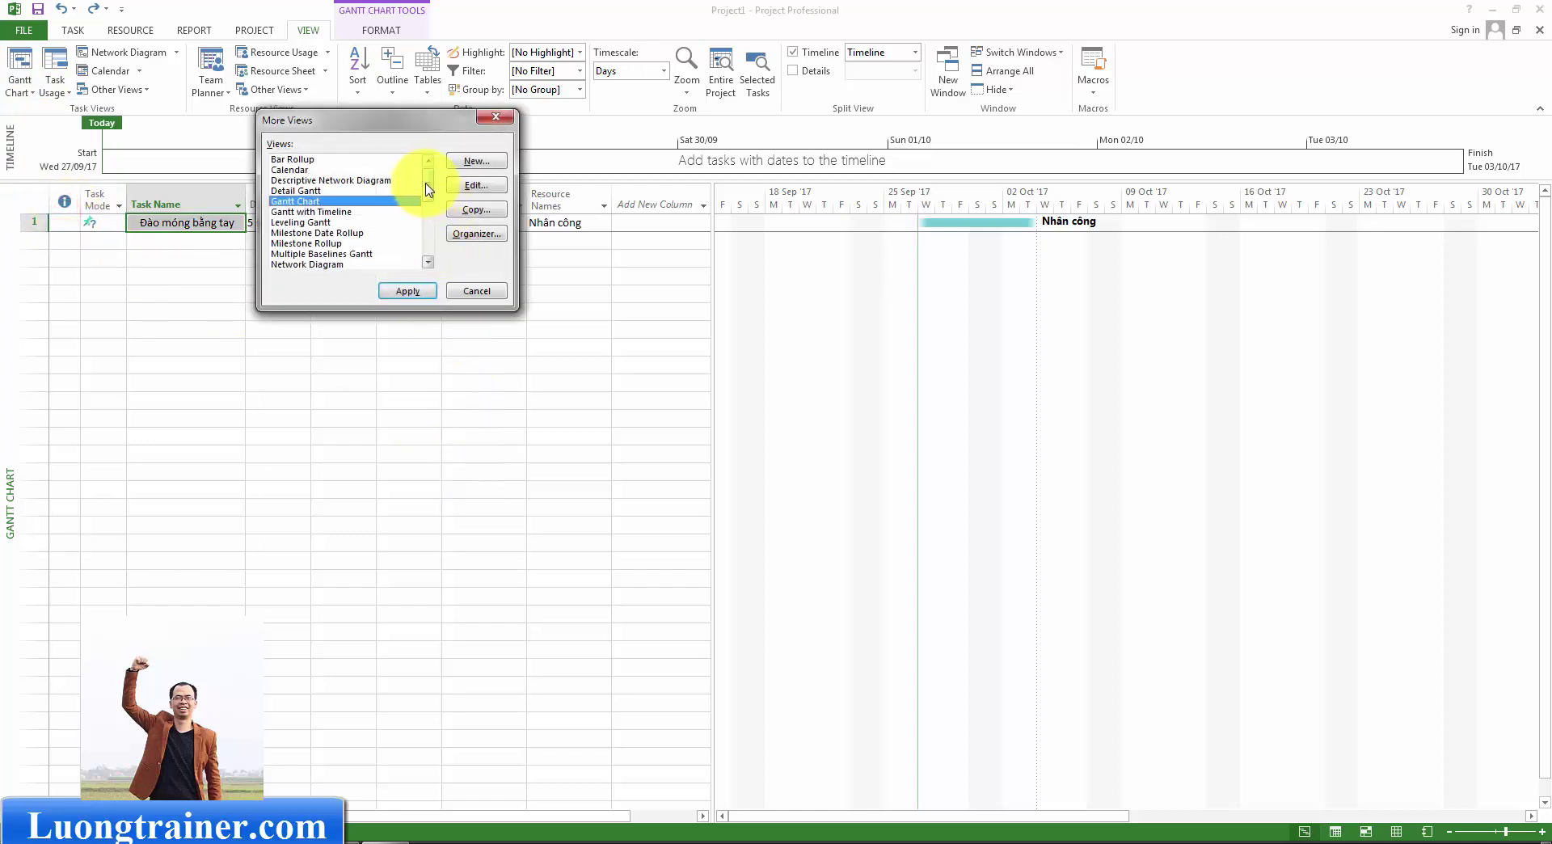
drag(425, 185, 426, 235)
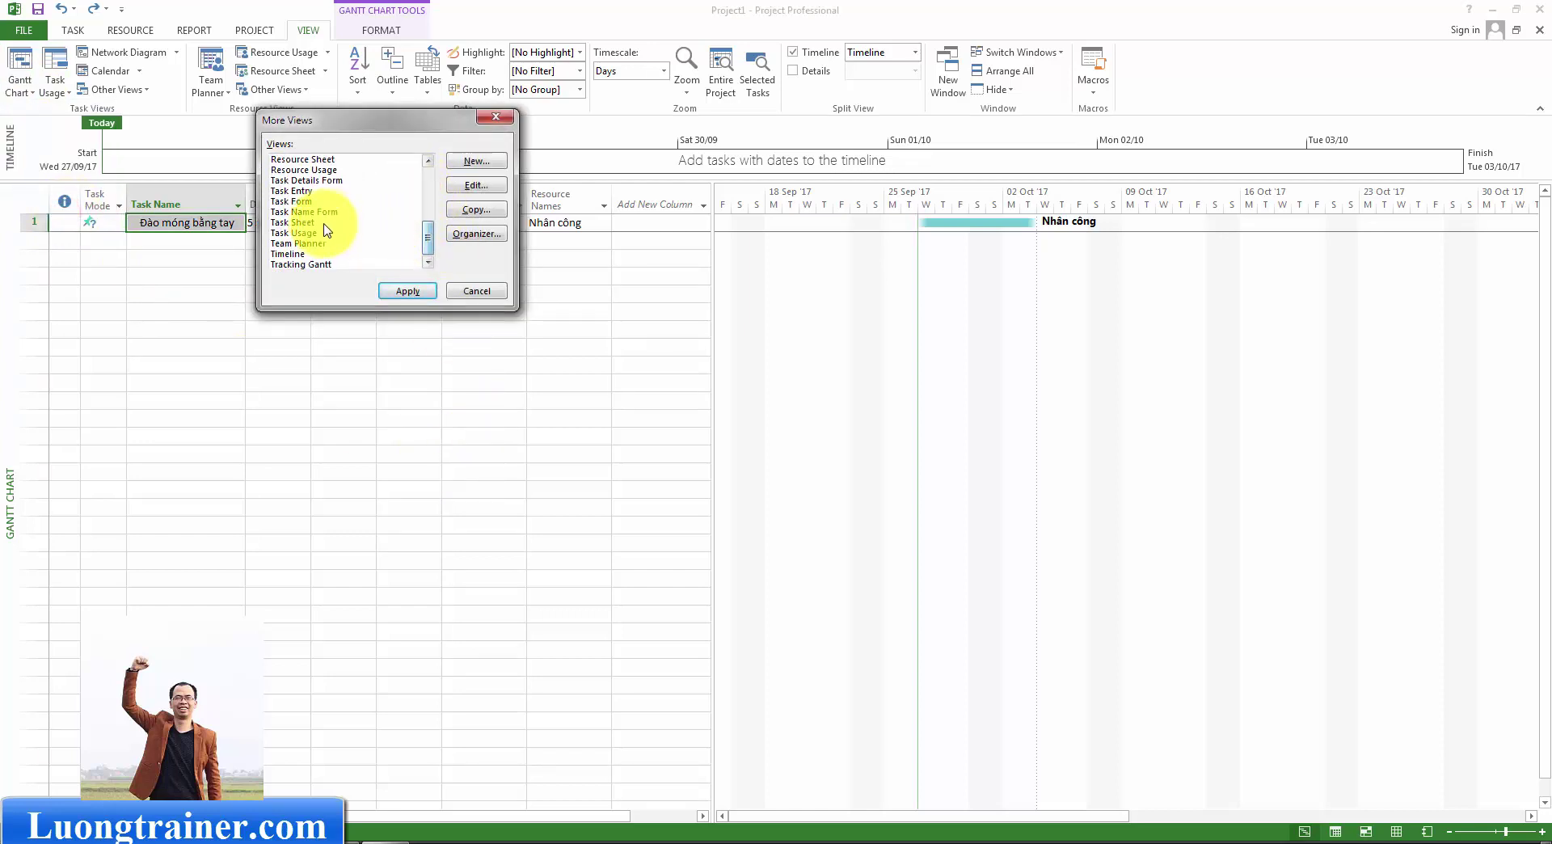
click(306, 234)
click(409, 293)
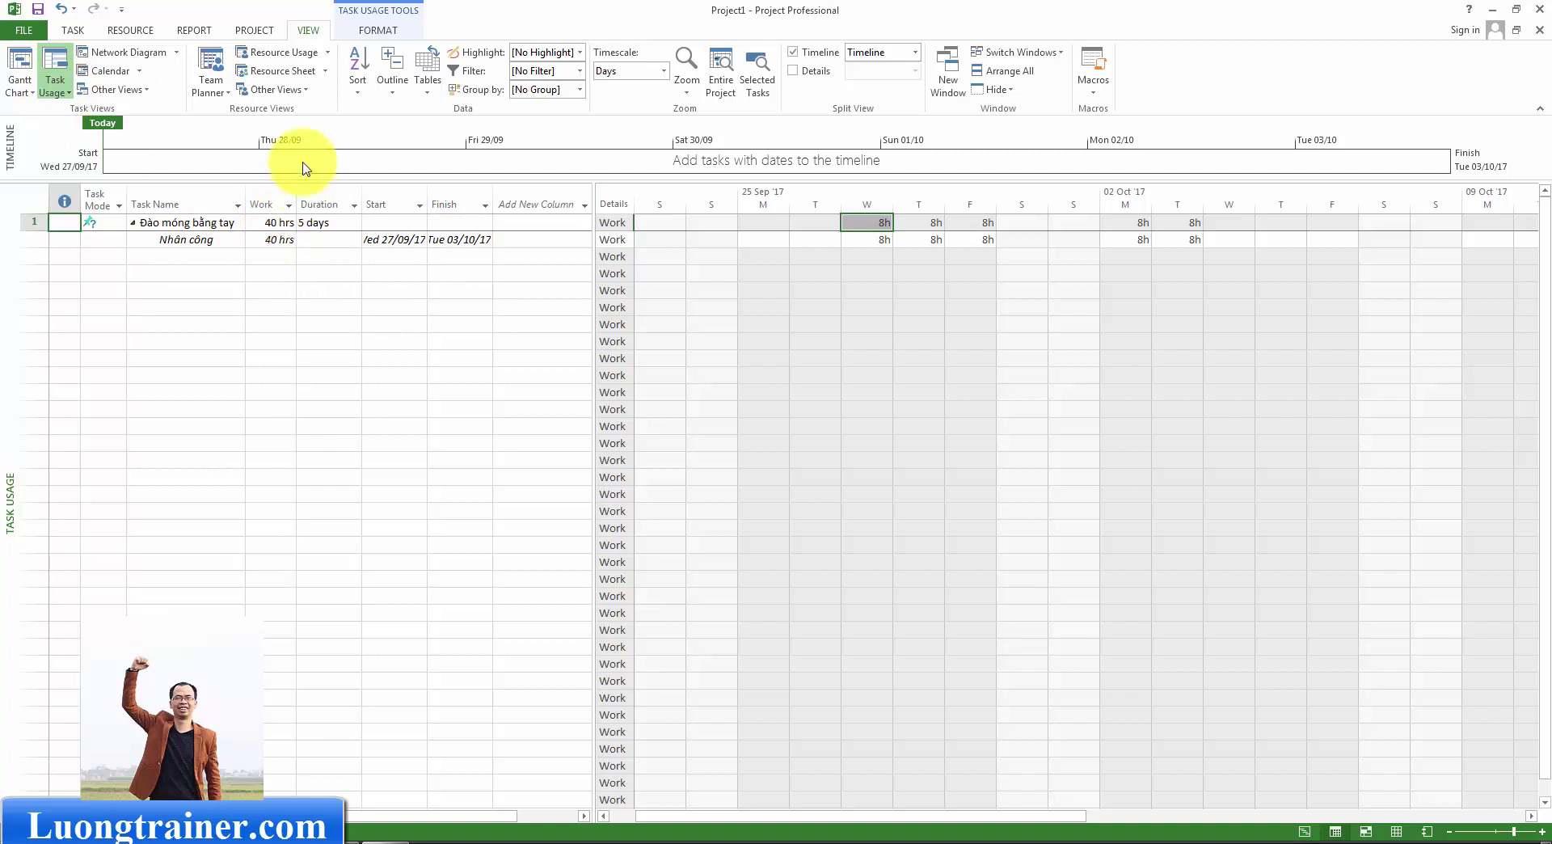
Display the Work table in the Task Usage view.
click(312, 32)
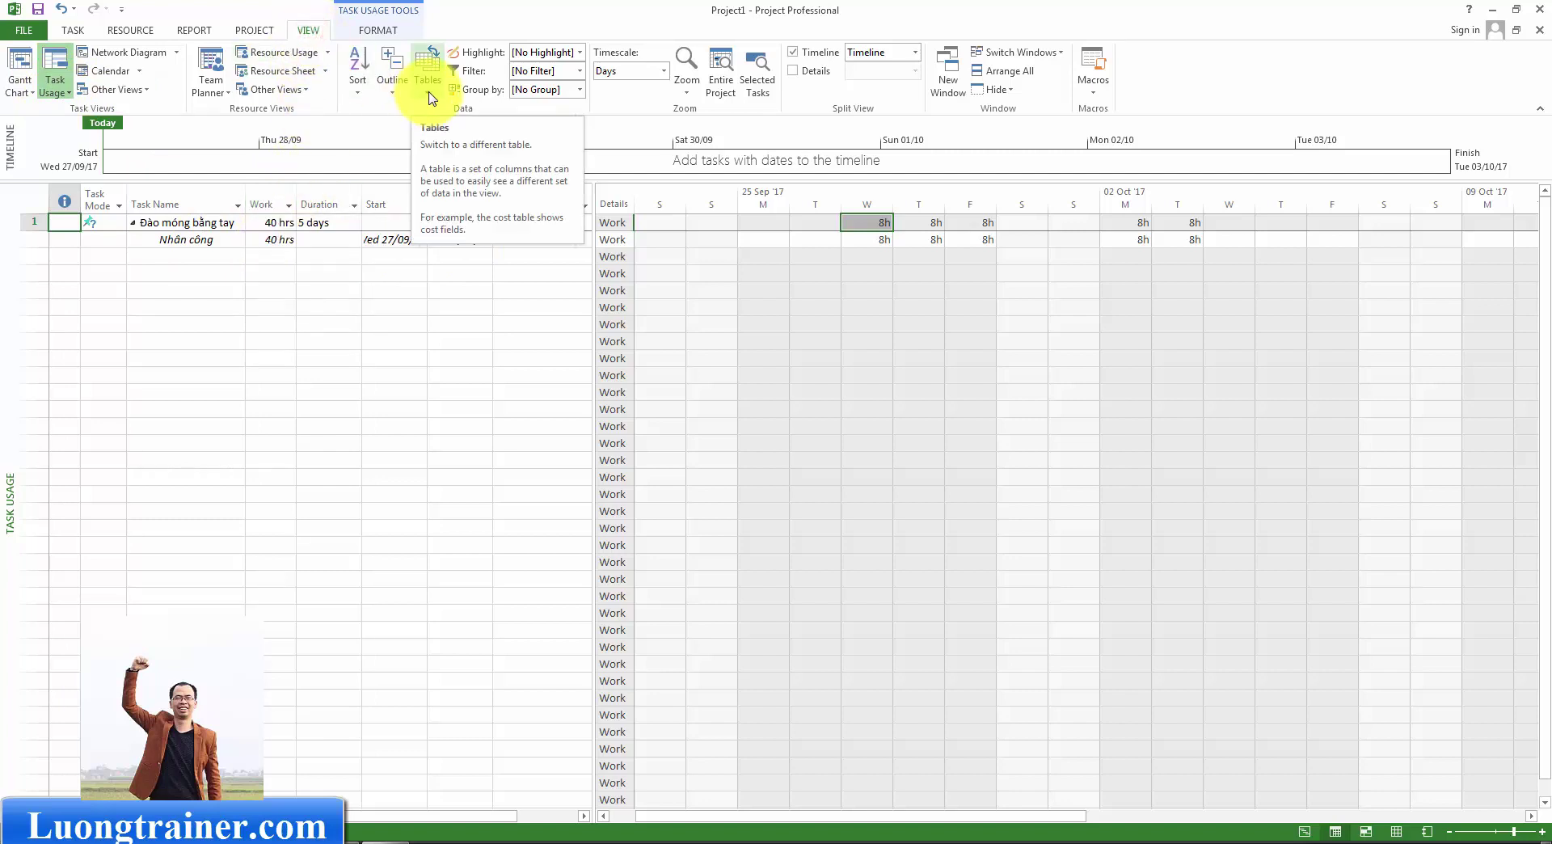
click(427, 90)
click(457, 249)
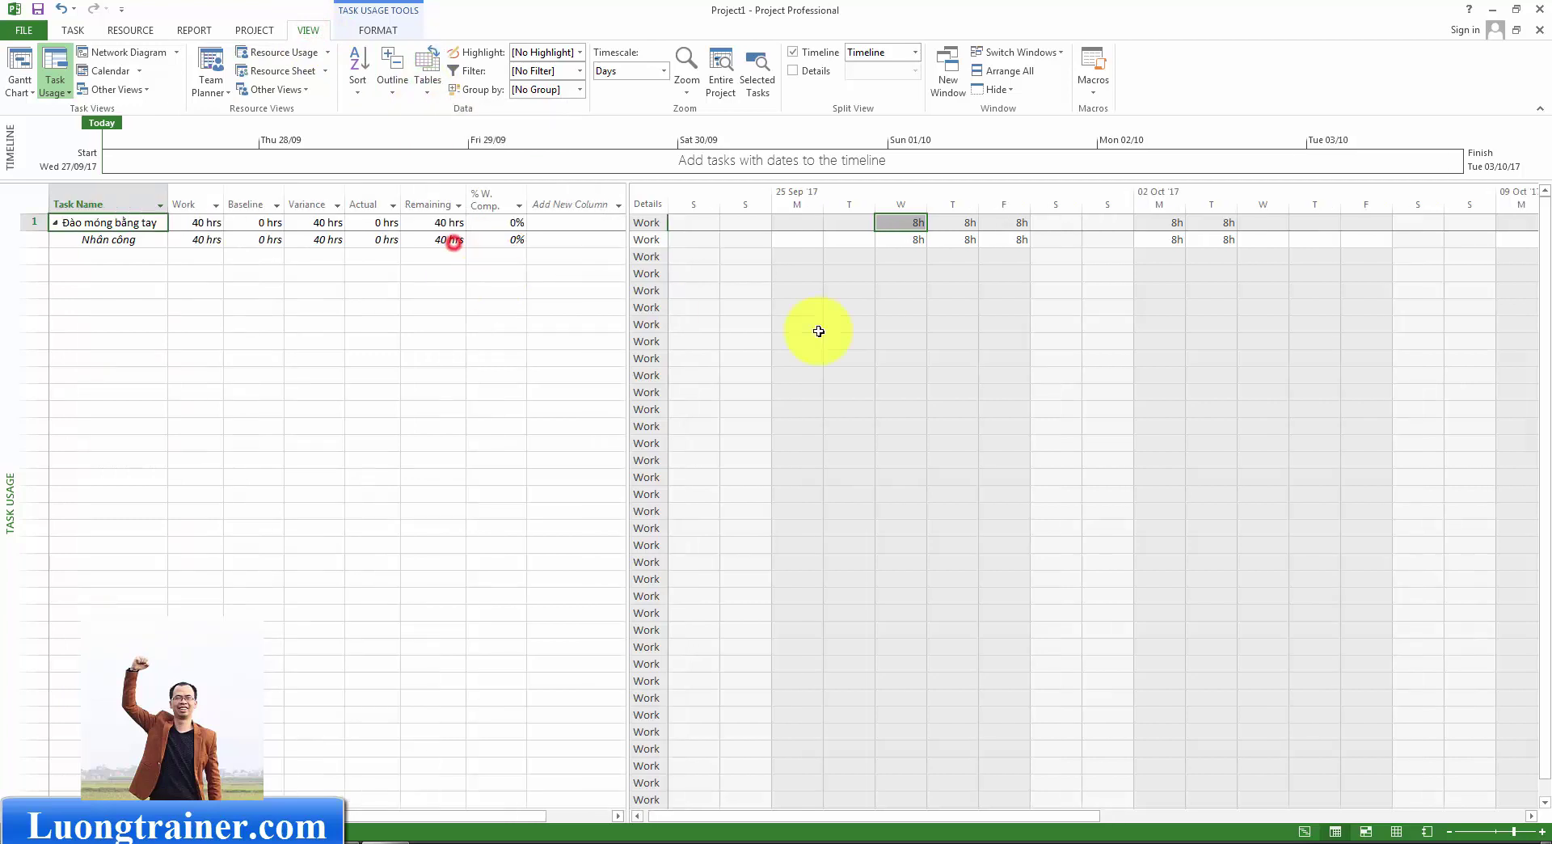
click(192, 253)
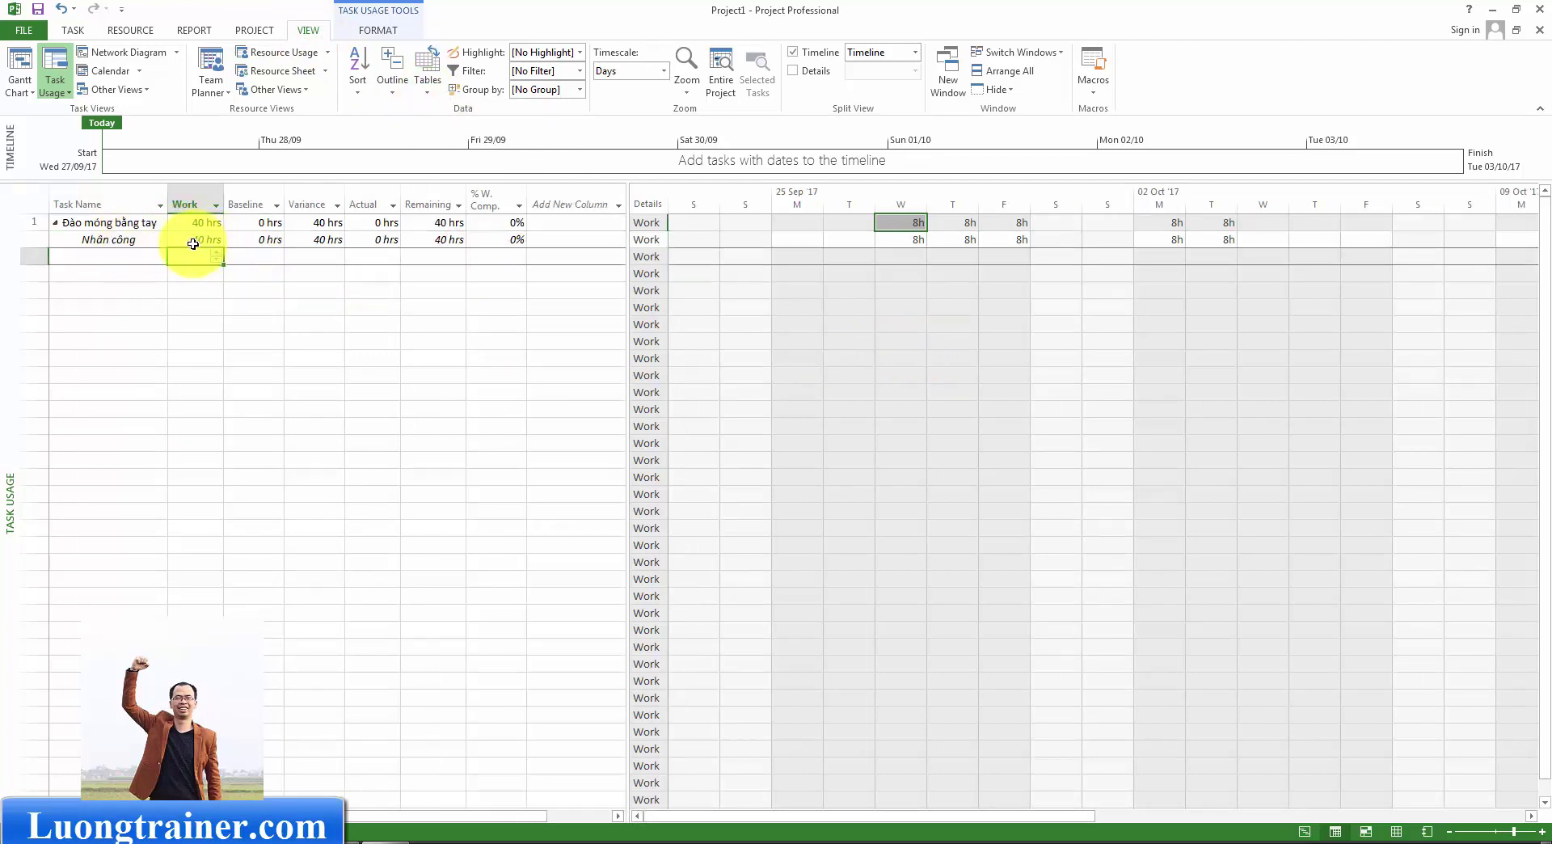
Show the Task Form details for "Đào móng bằng tay" below the usage table and make the form list the resource's work fields.
click(114, 224)
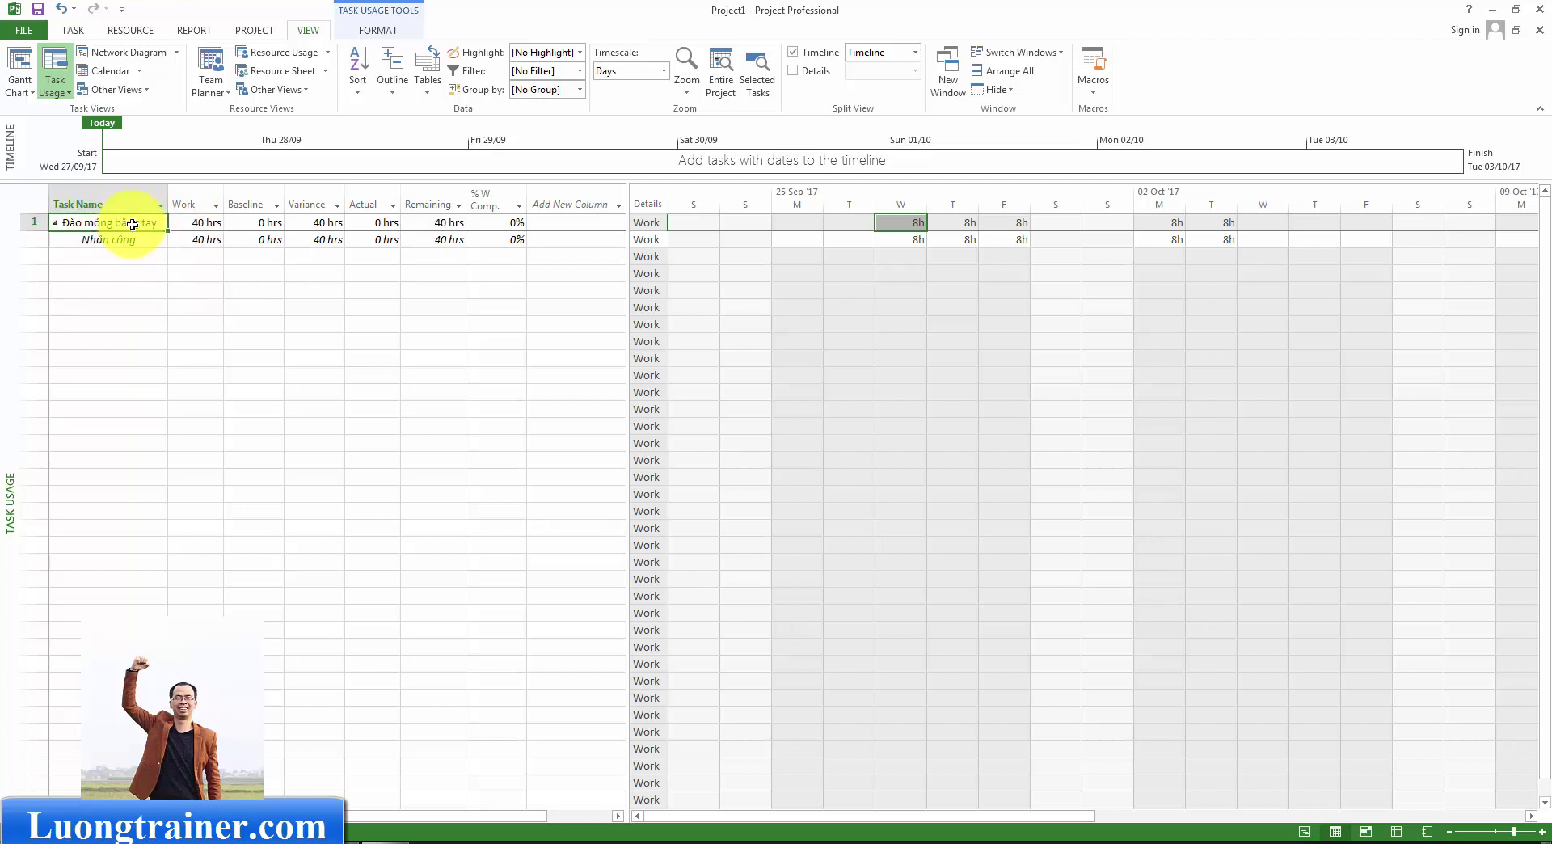
click(810, 72)
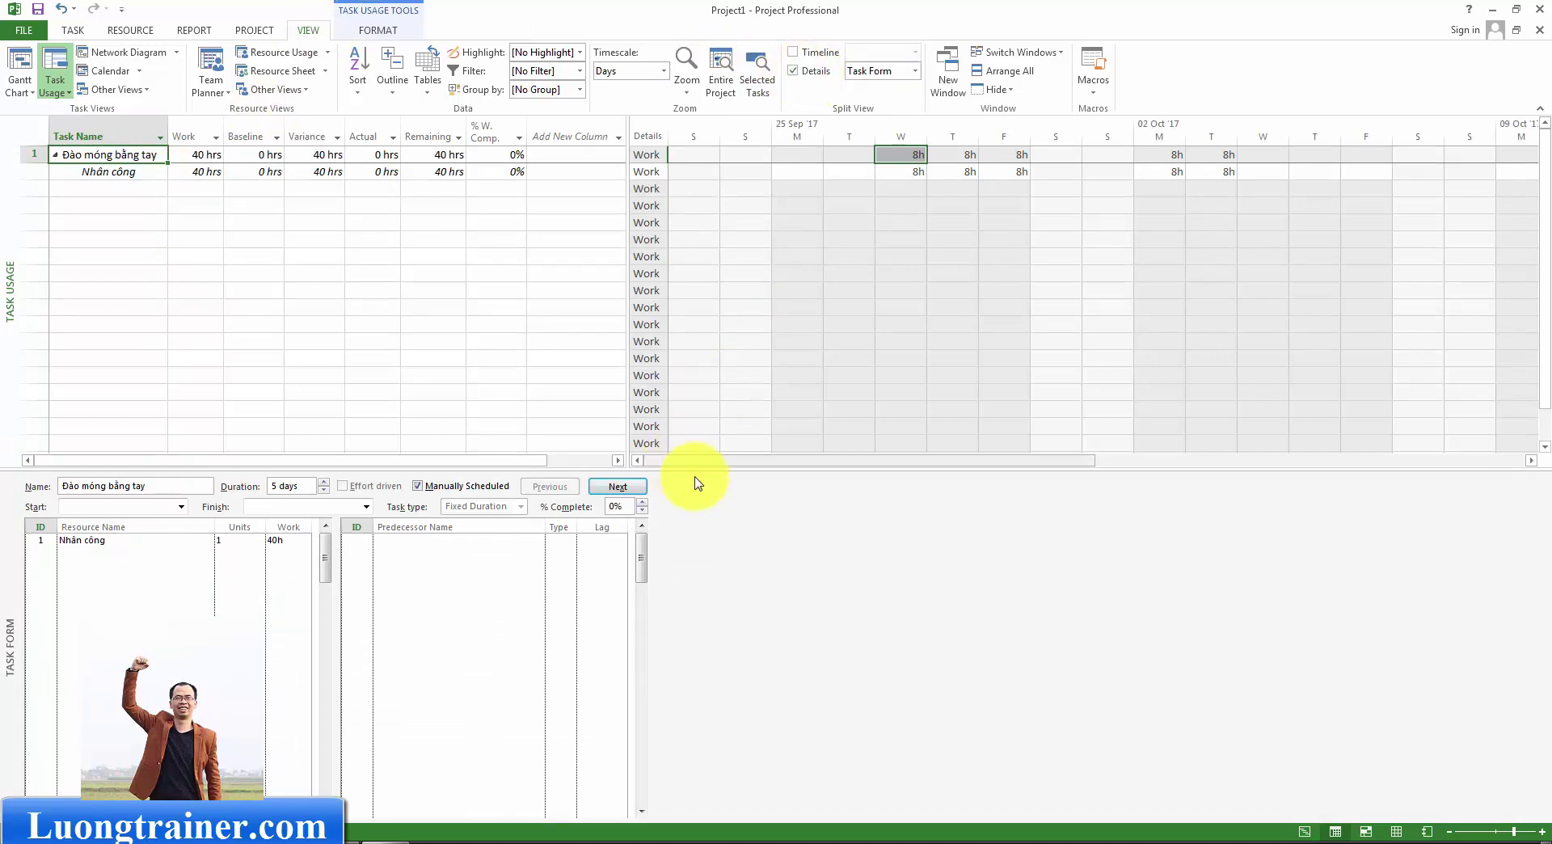
right_click(765, 604)
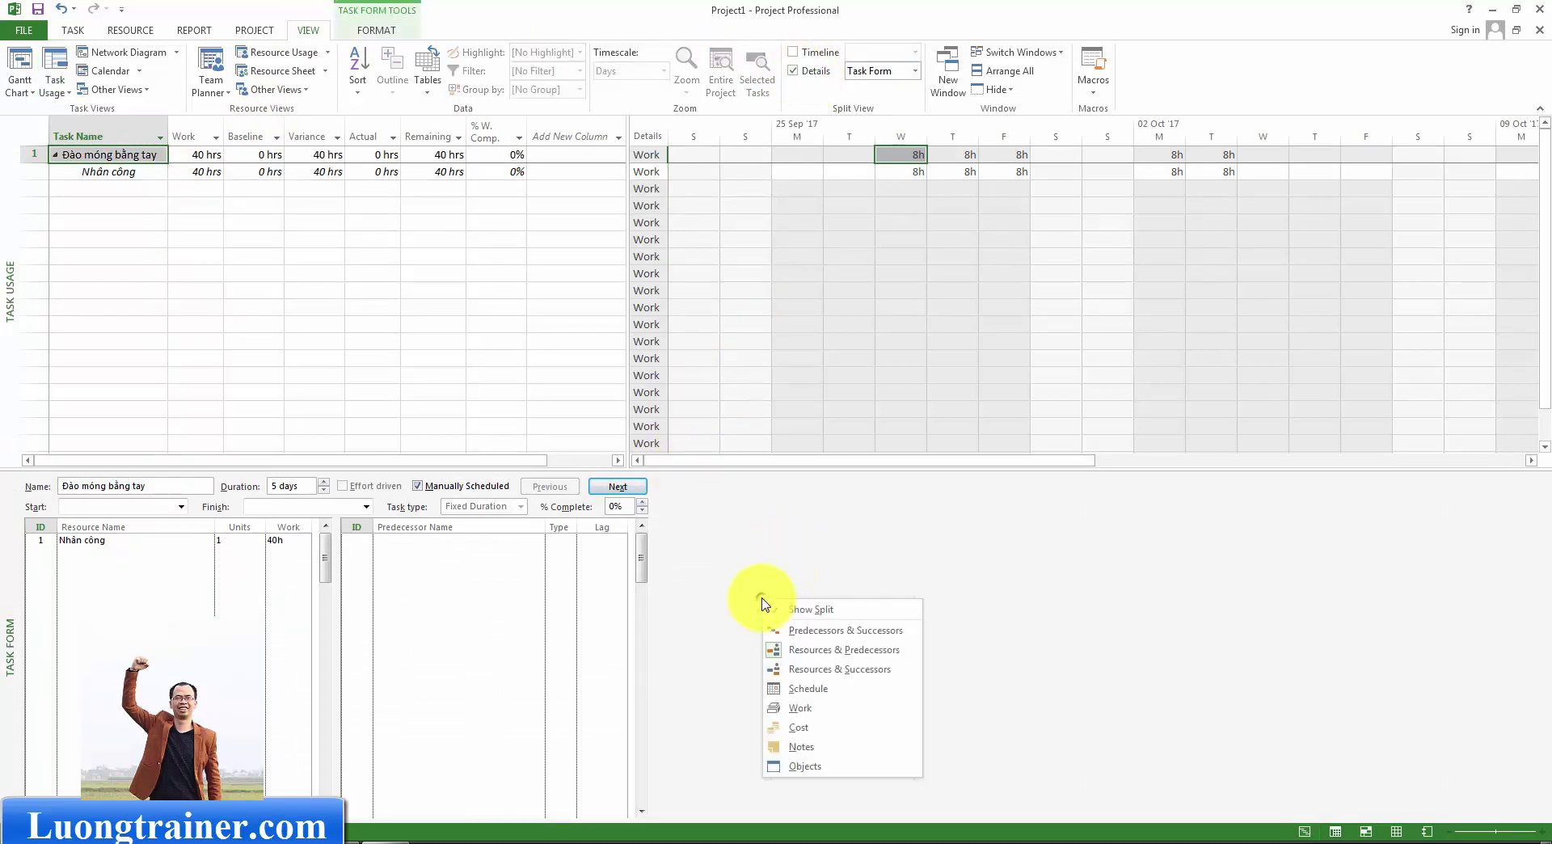
click(785, 708)
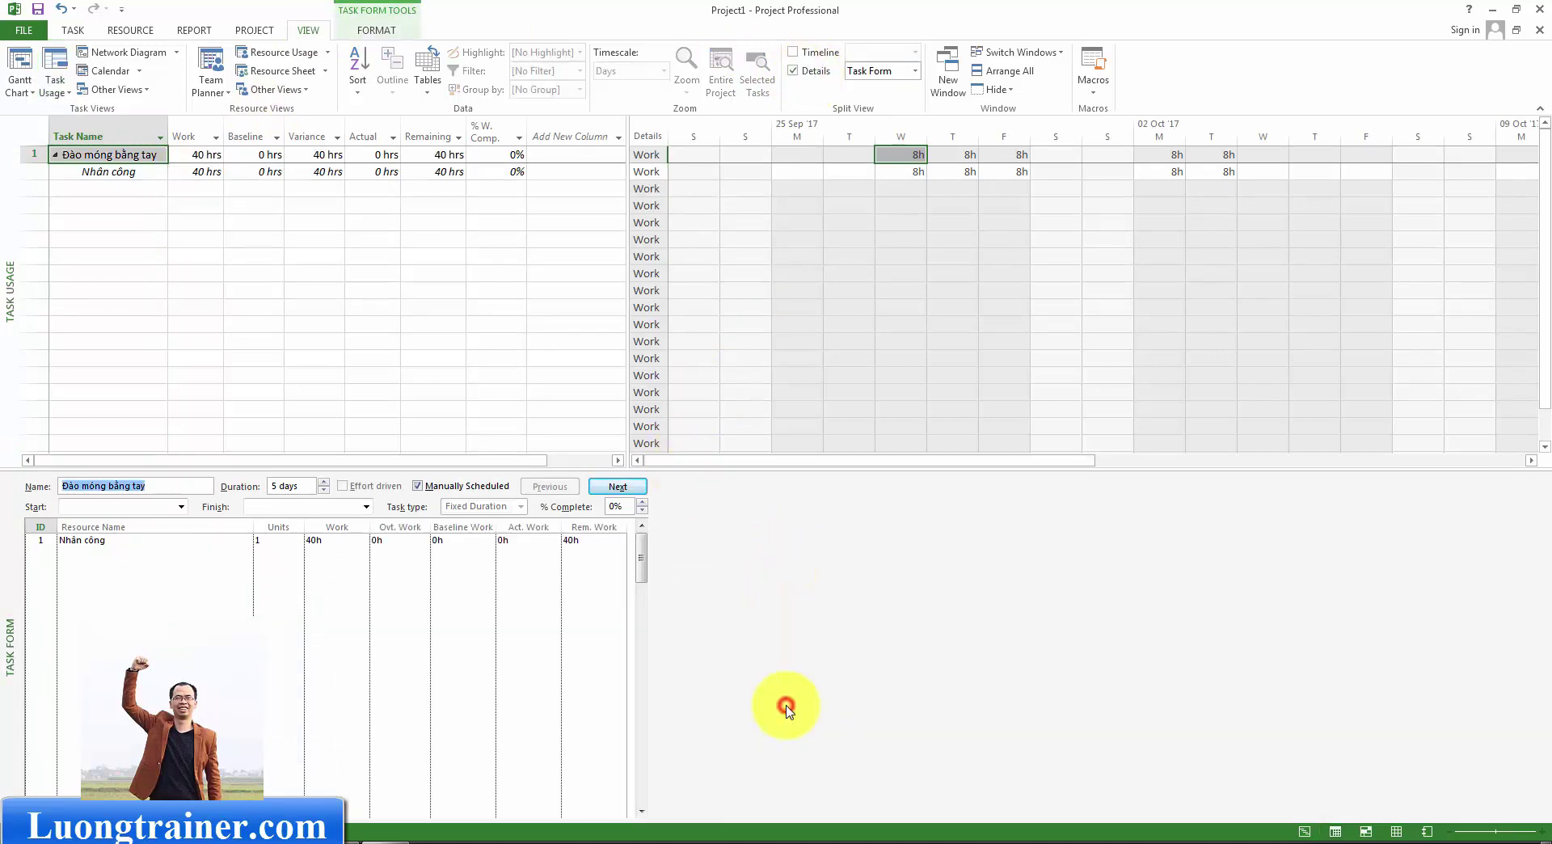
Turn off manual scheduling for the task "Đào móng bằng tay" in the Task Form and apply the change.
click(402, 544)
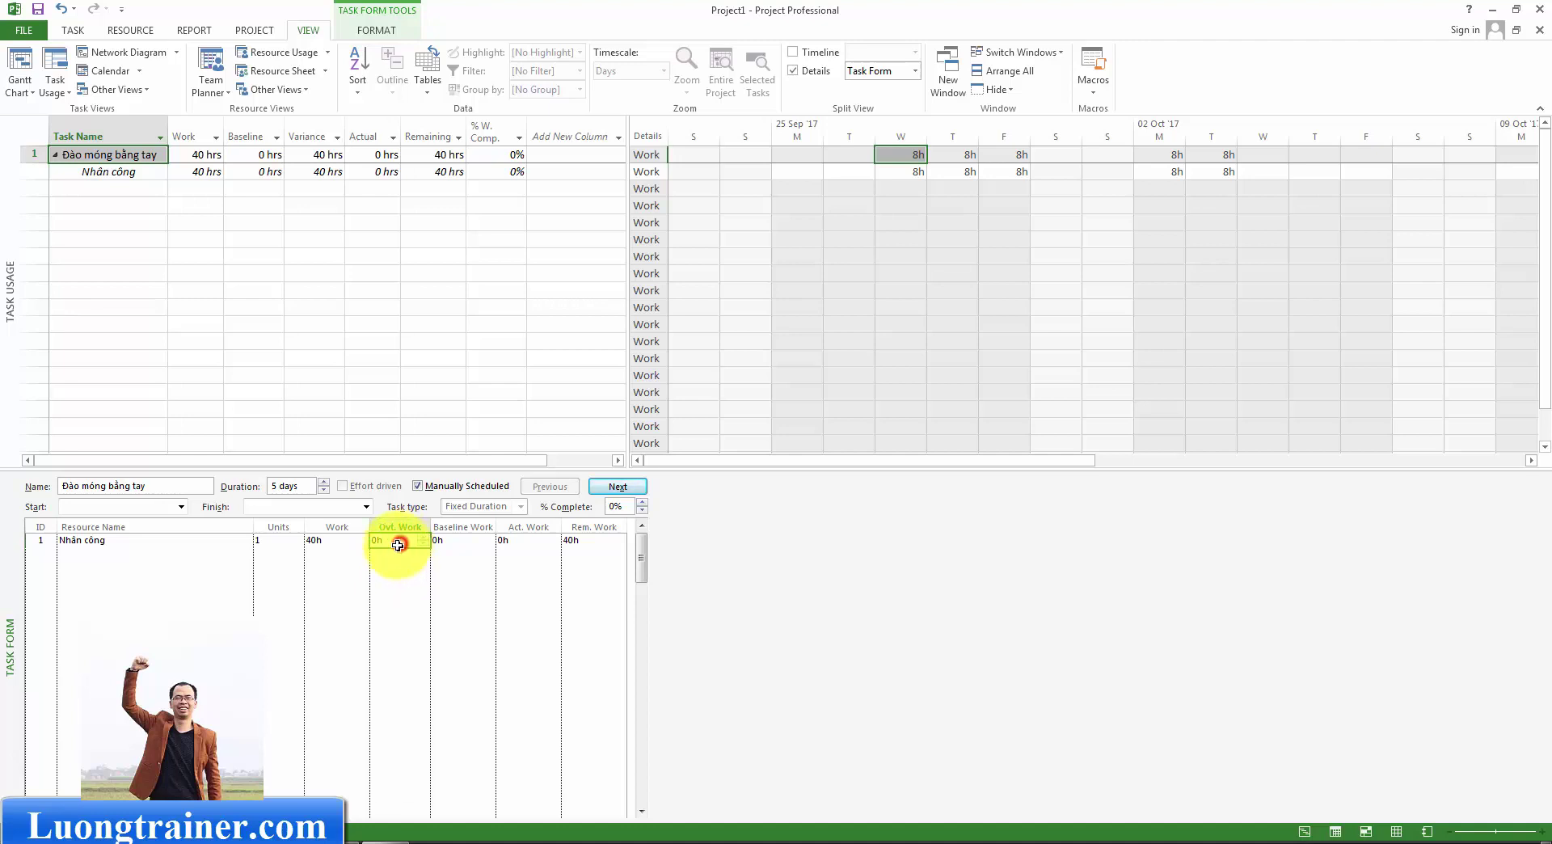
click(450, 486)
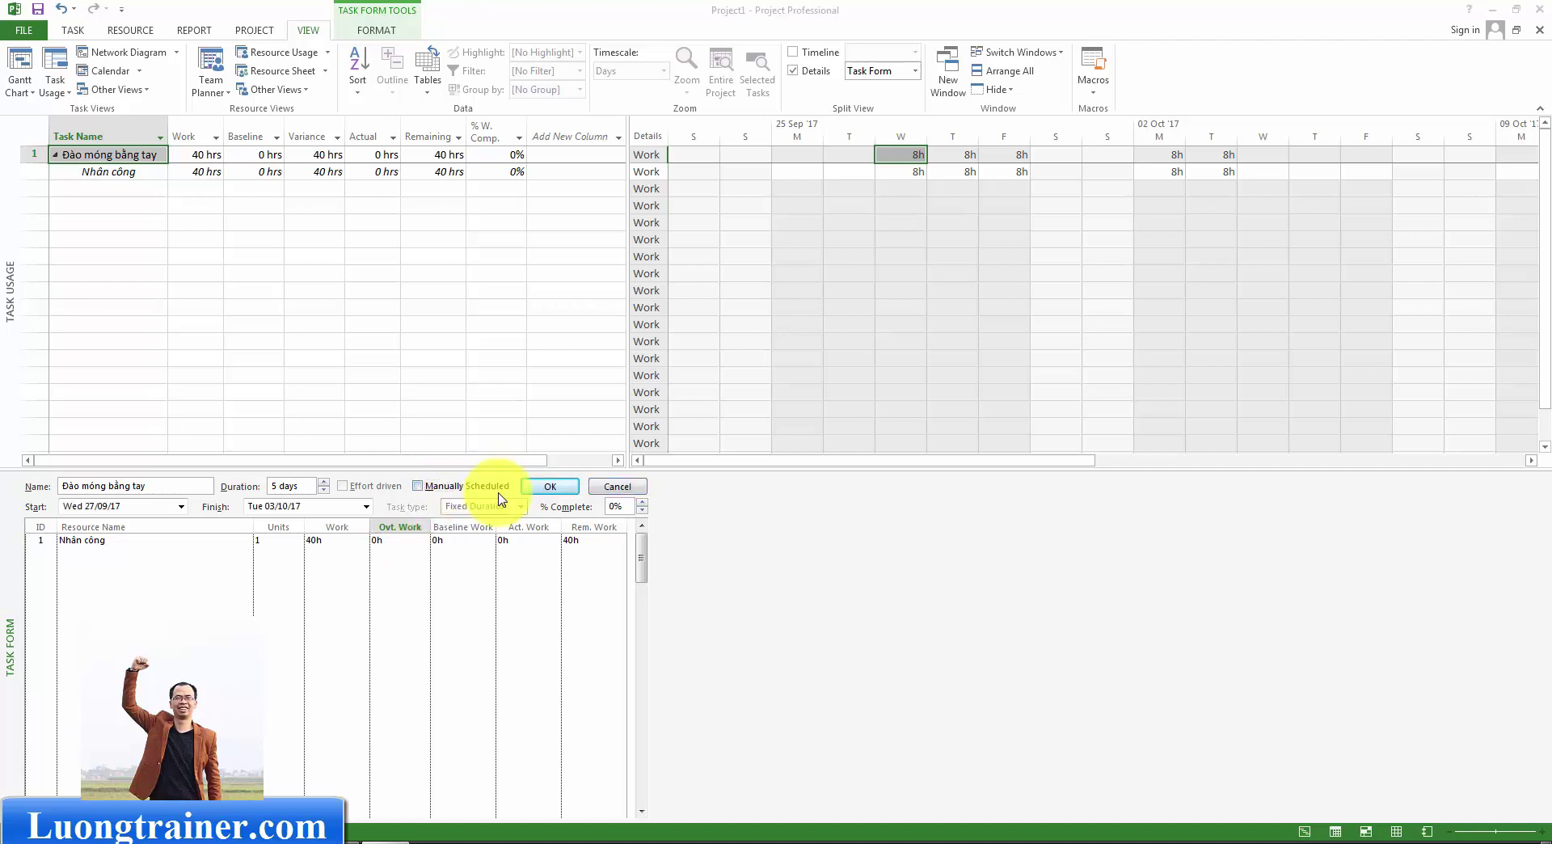
click(555, 490)
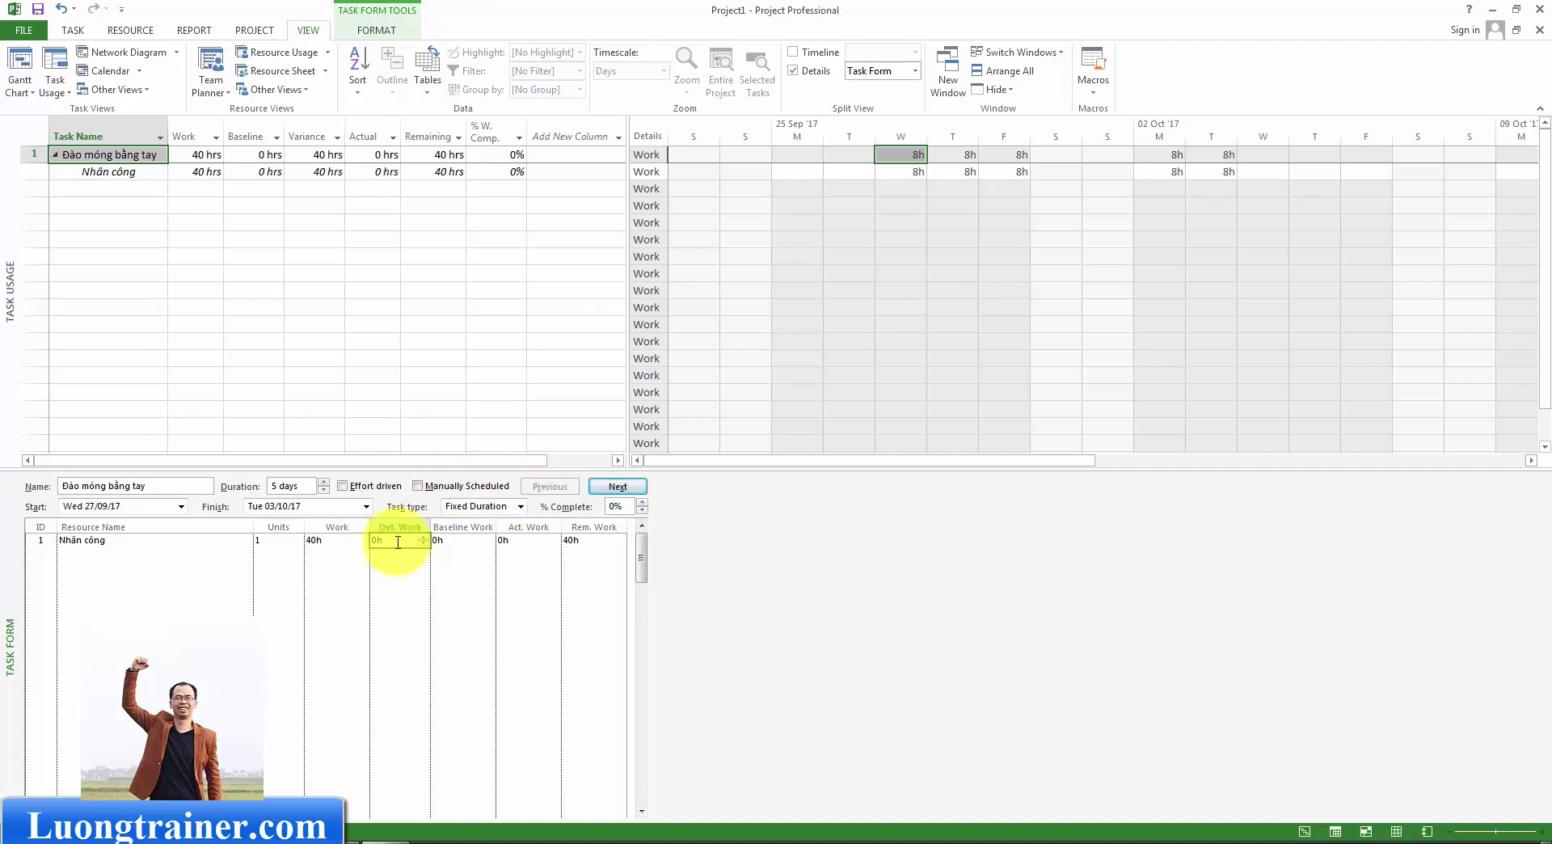
Enter 8h of overtime work for Nhân công under the Fixed Units task type, and hide the Task Form so only the Gantt Chart shows.
click(463, 538)
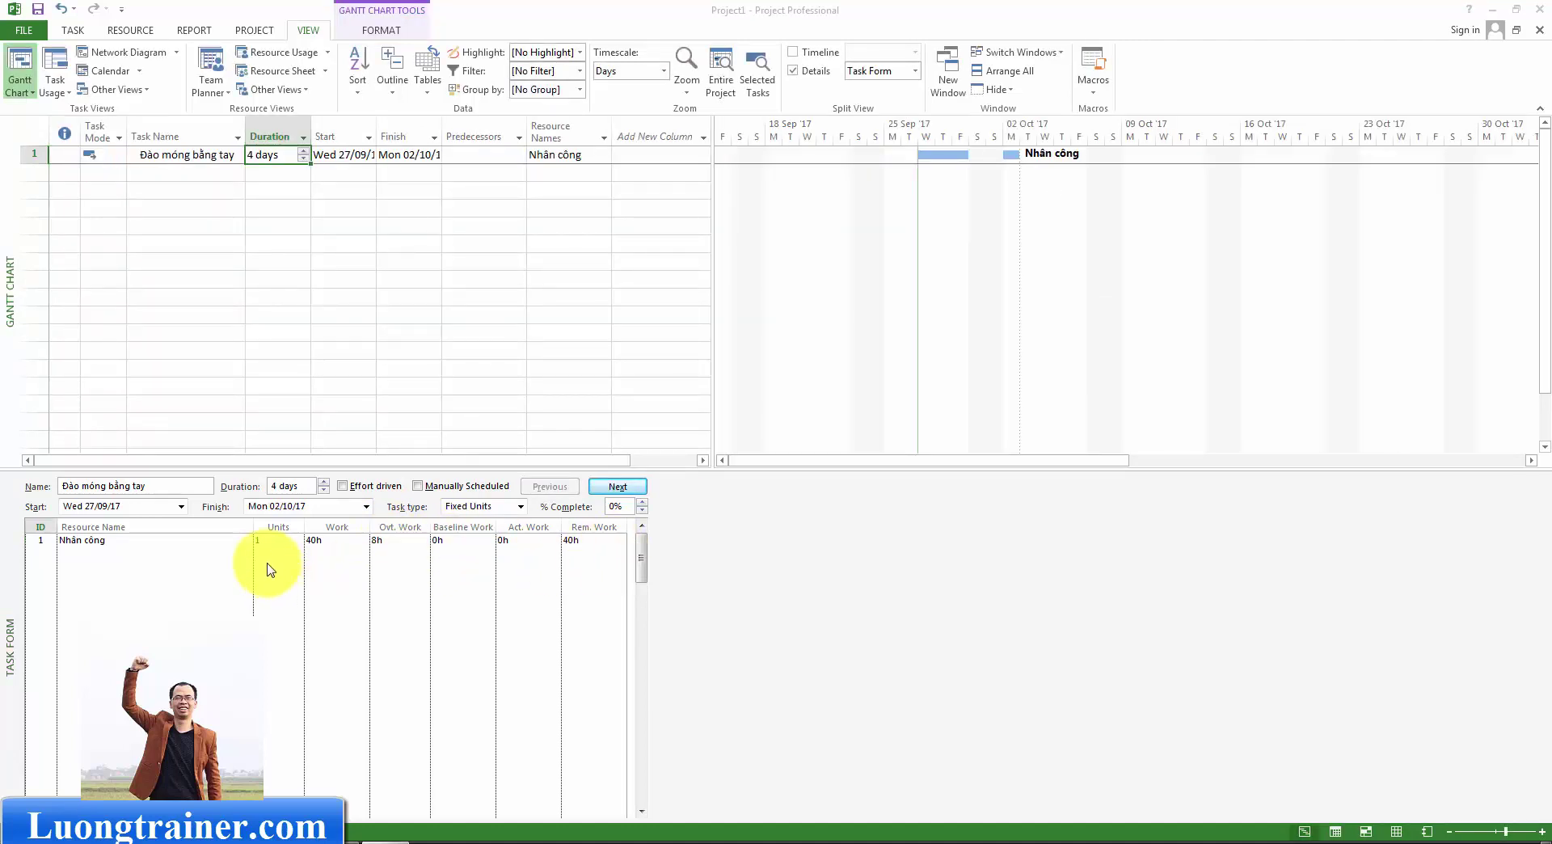
click(389, 541)
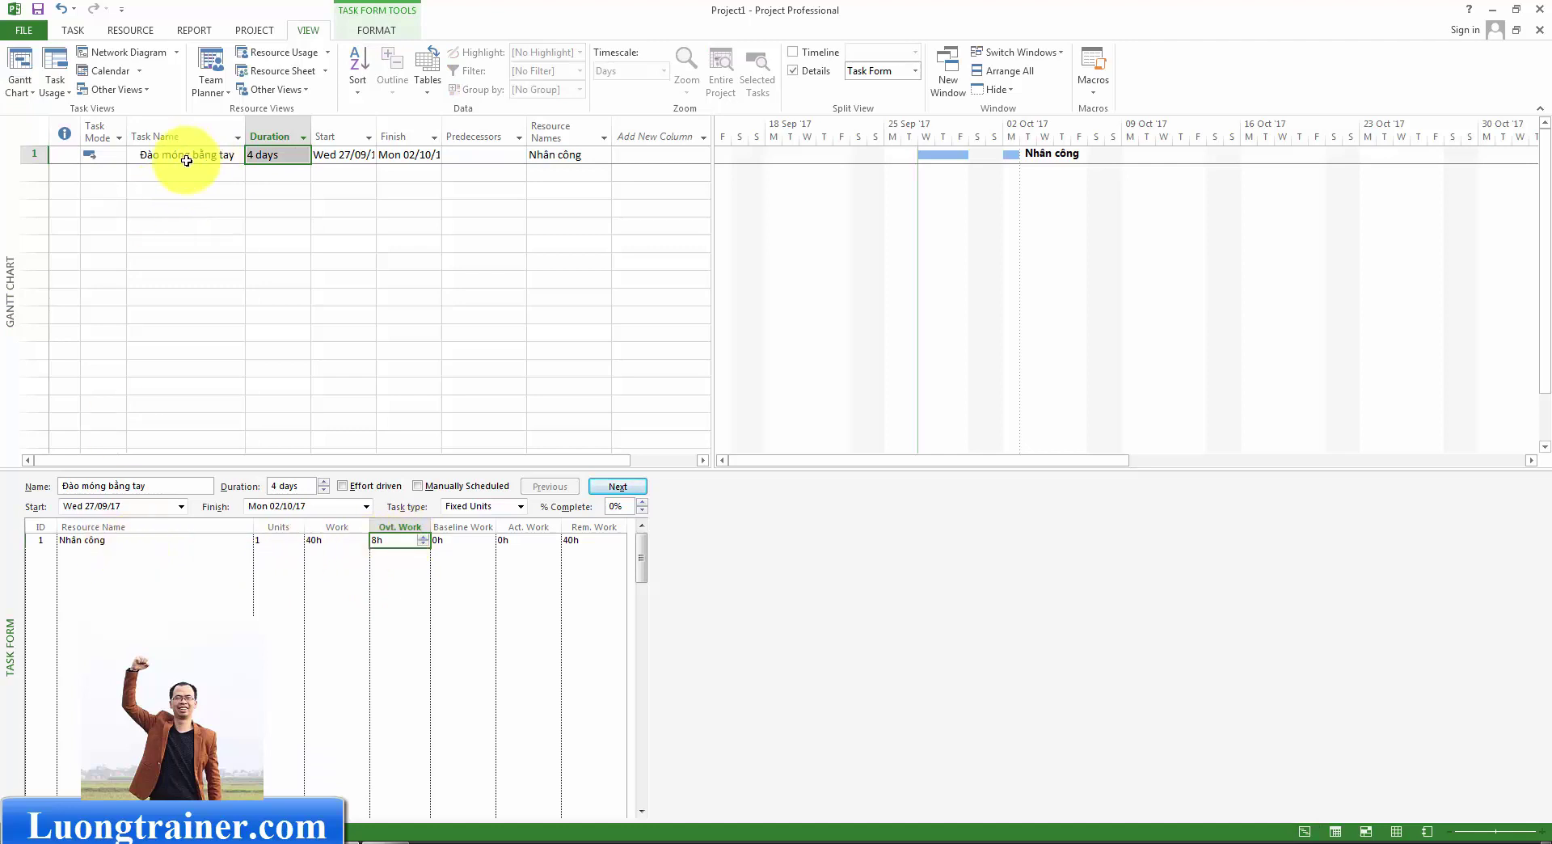
click(806, 71)
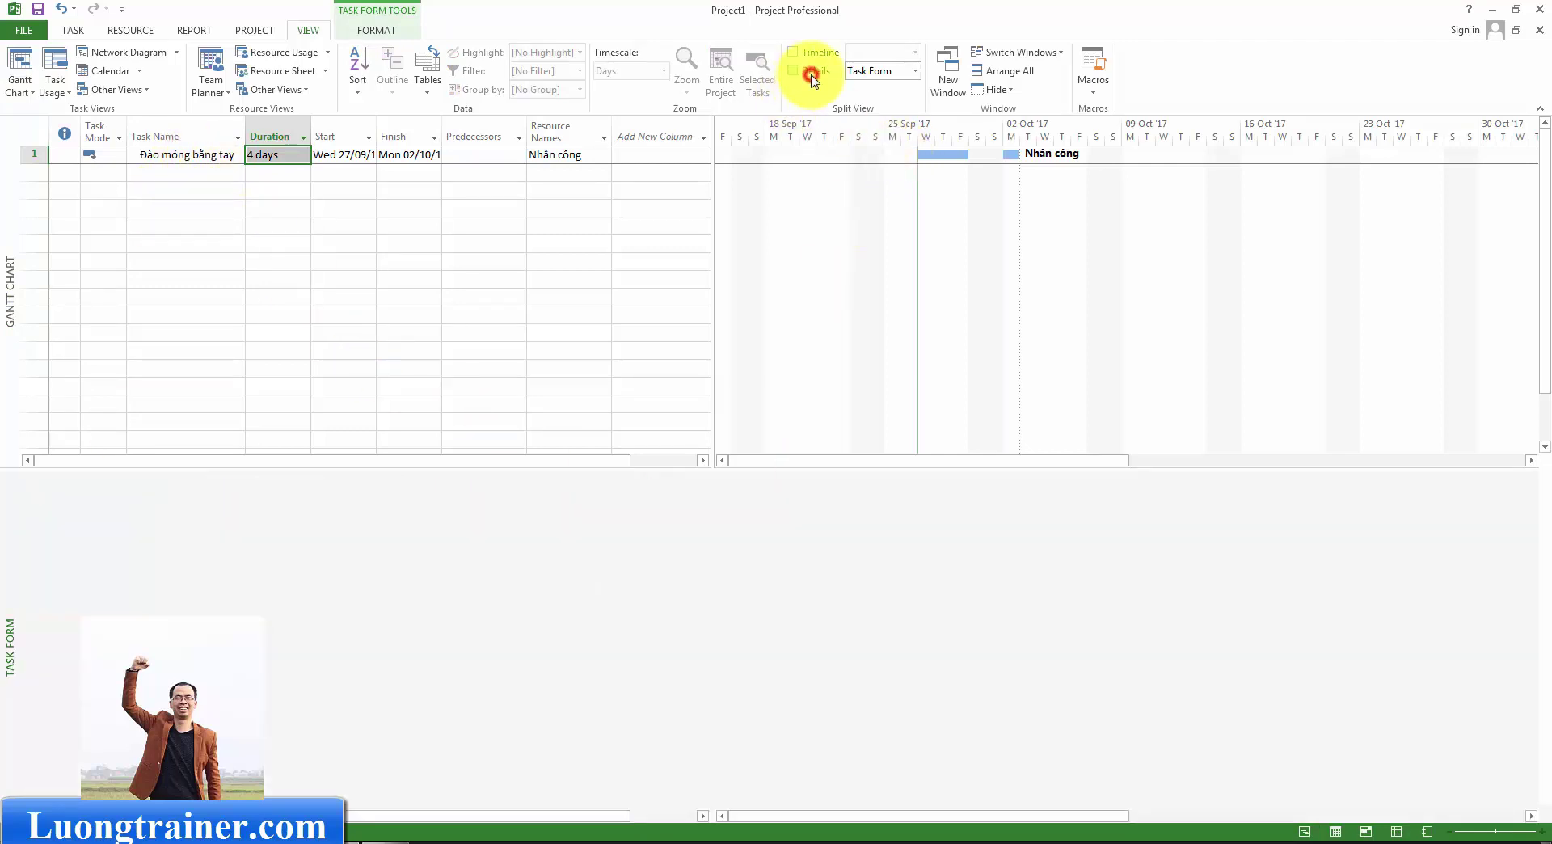
click(1303, 834)
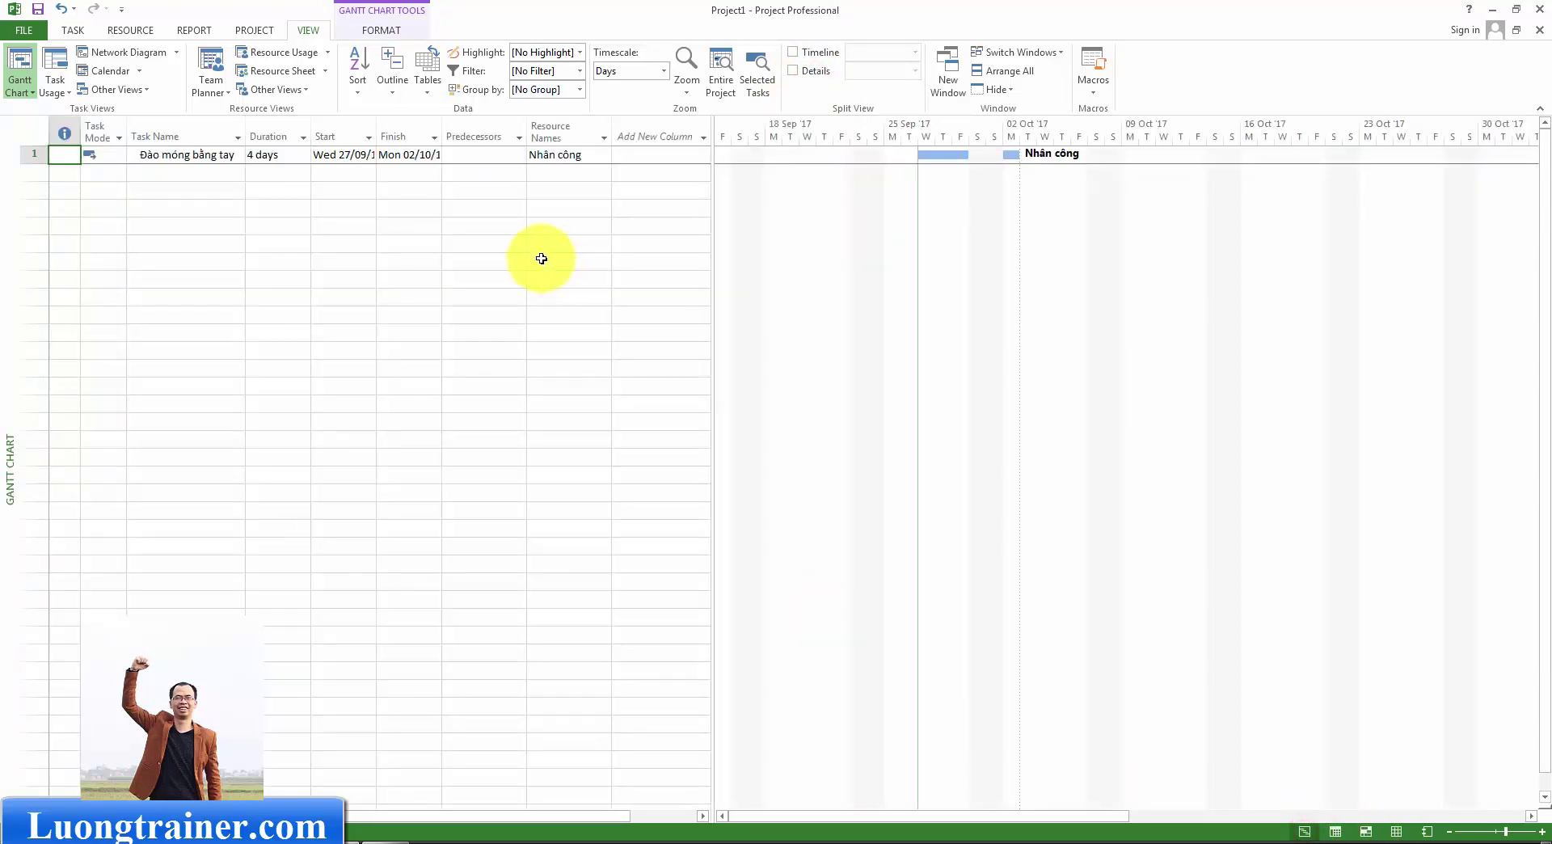
drag(299, 155, 263, 159)
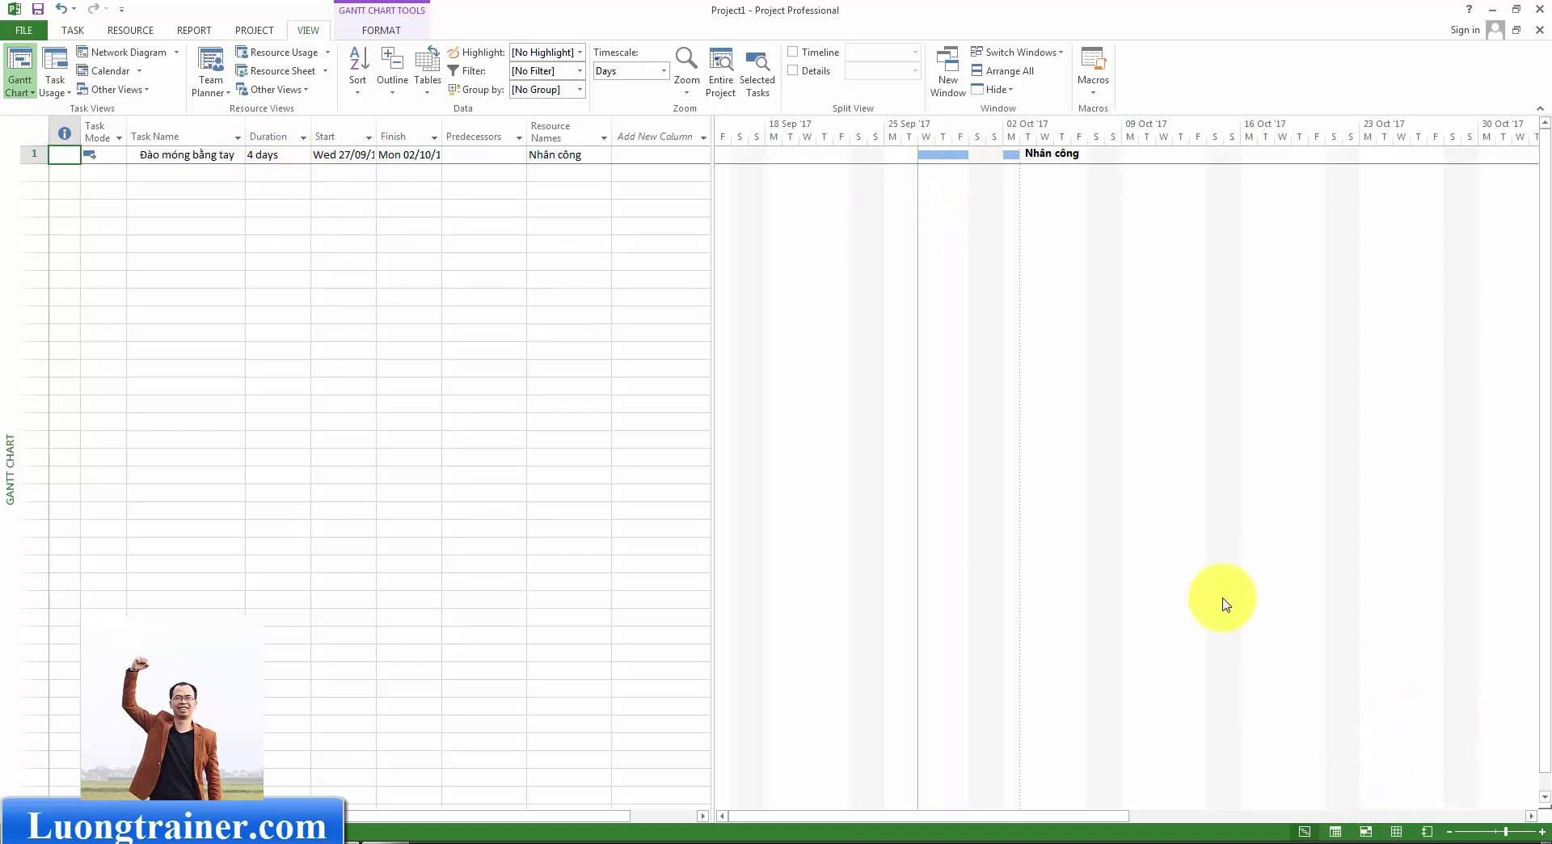
click(267, 190)
click(260, 155)
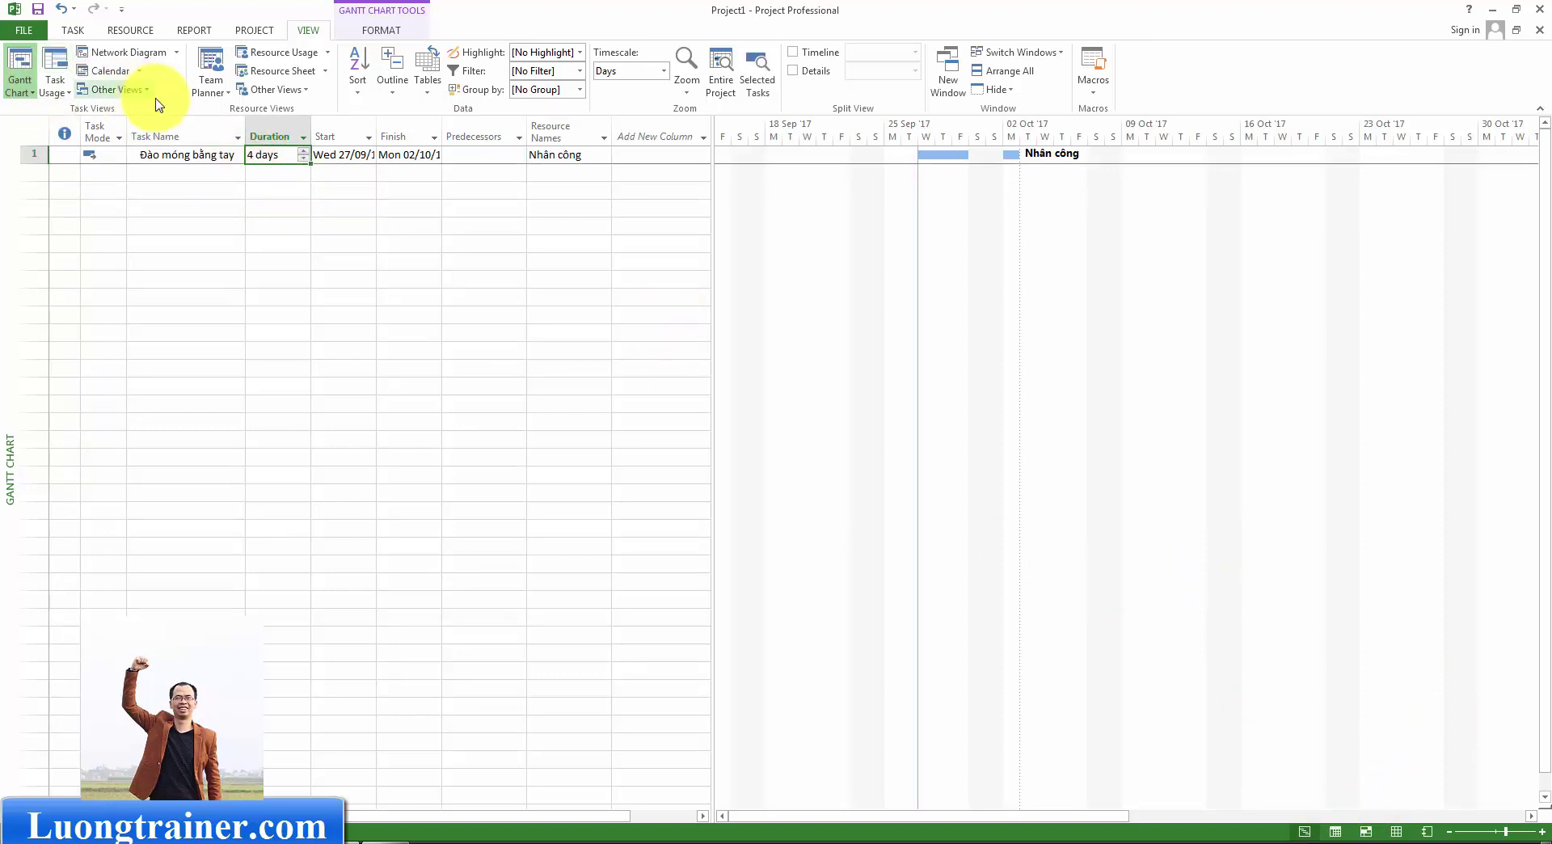
Examine the default task type choices in the project's schedule options and leave the options without saving.
click(22, 30)
click(50, 391)
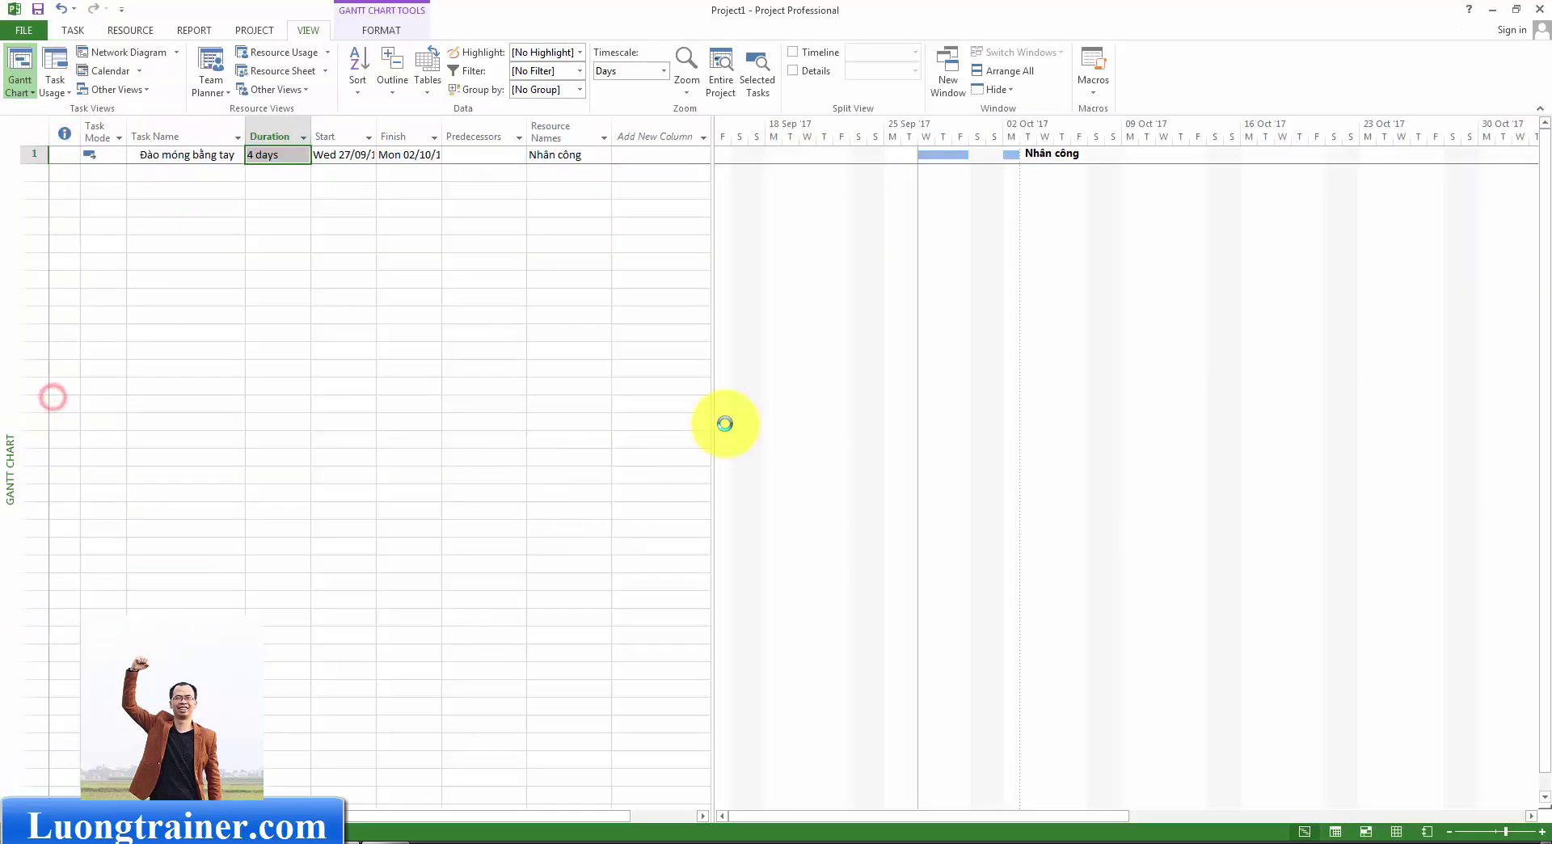
click(608, 302)
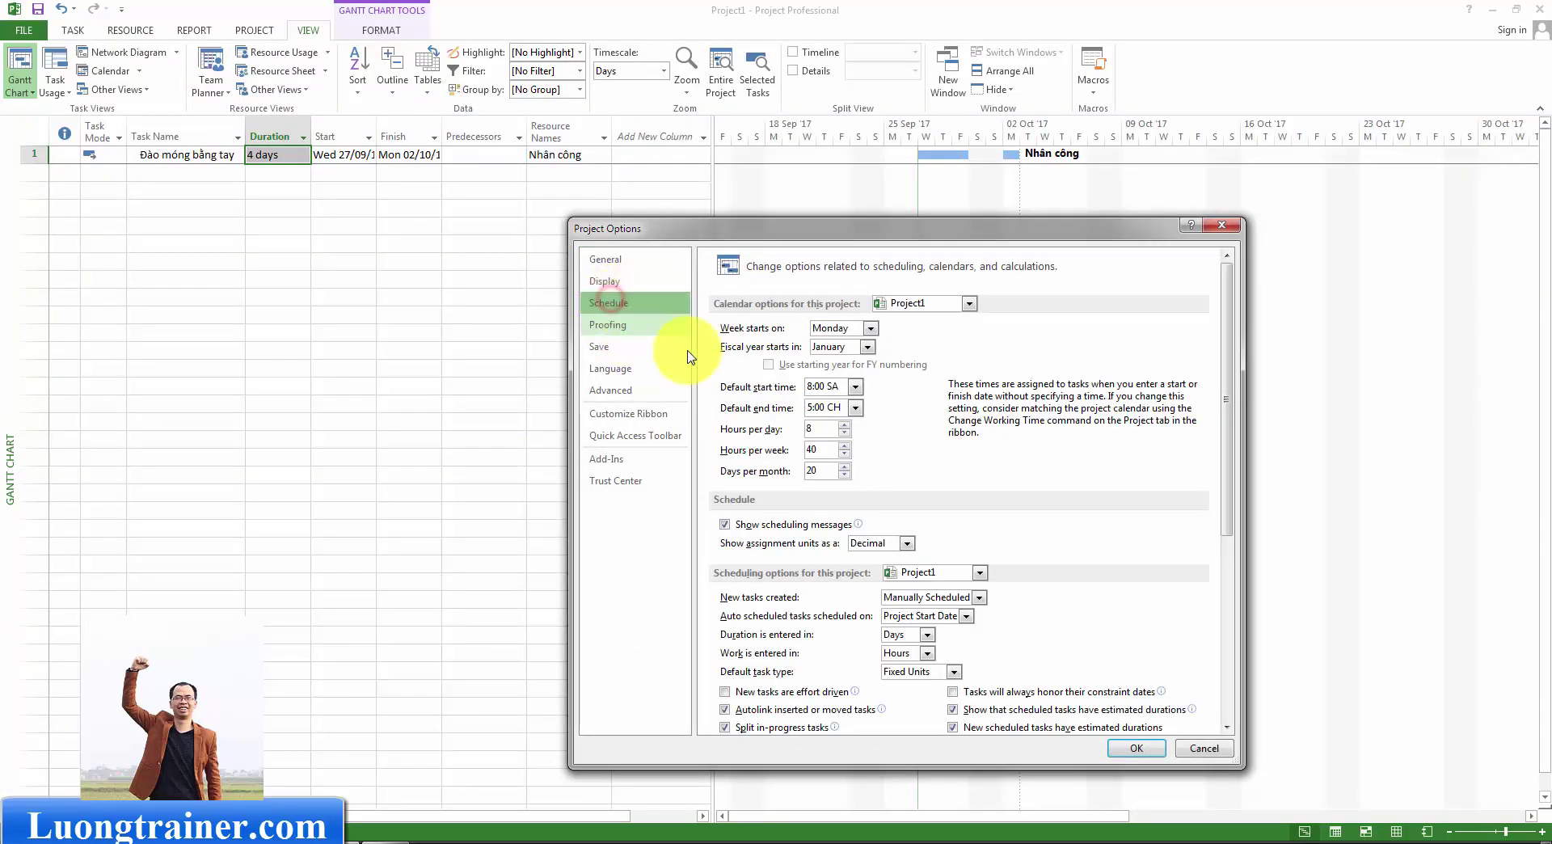
drag(1227, 468, 1229, 582)
click(931, 469)
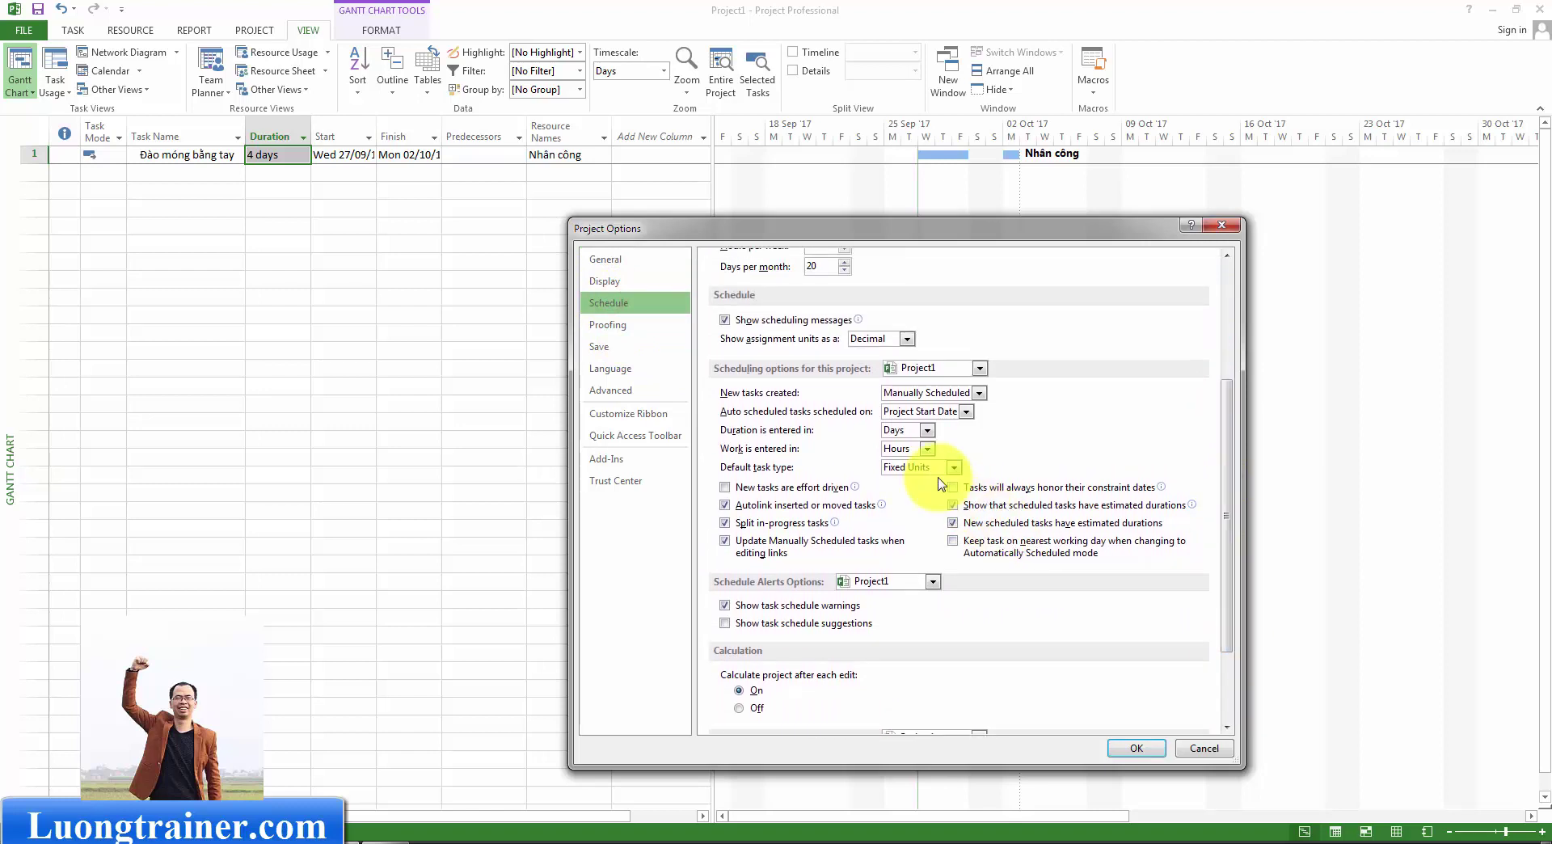
click(903, 482)
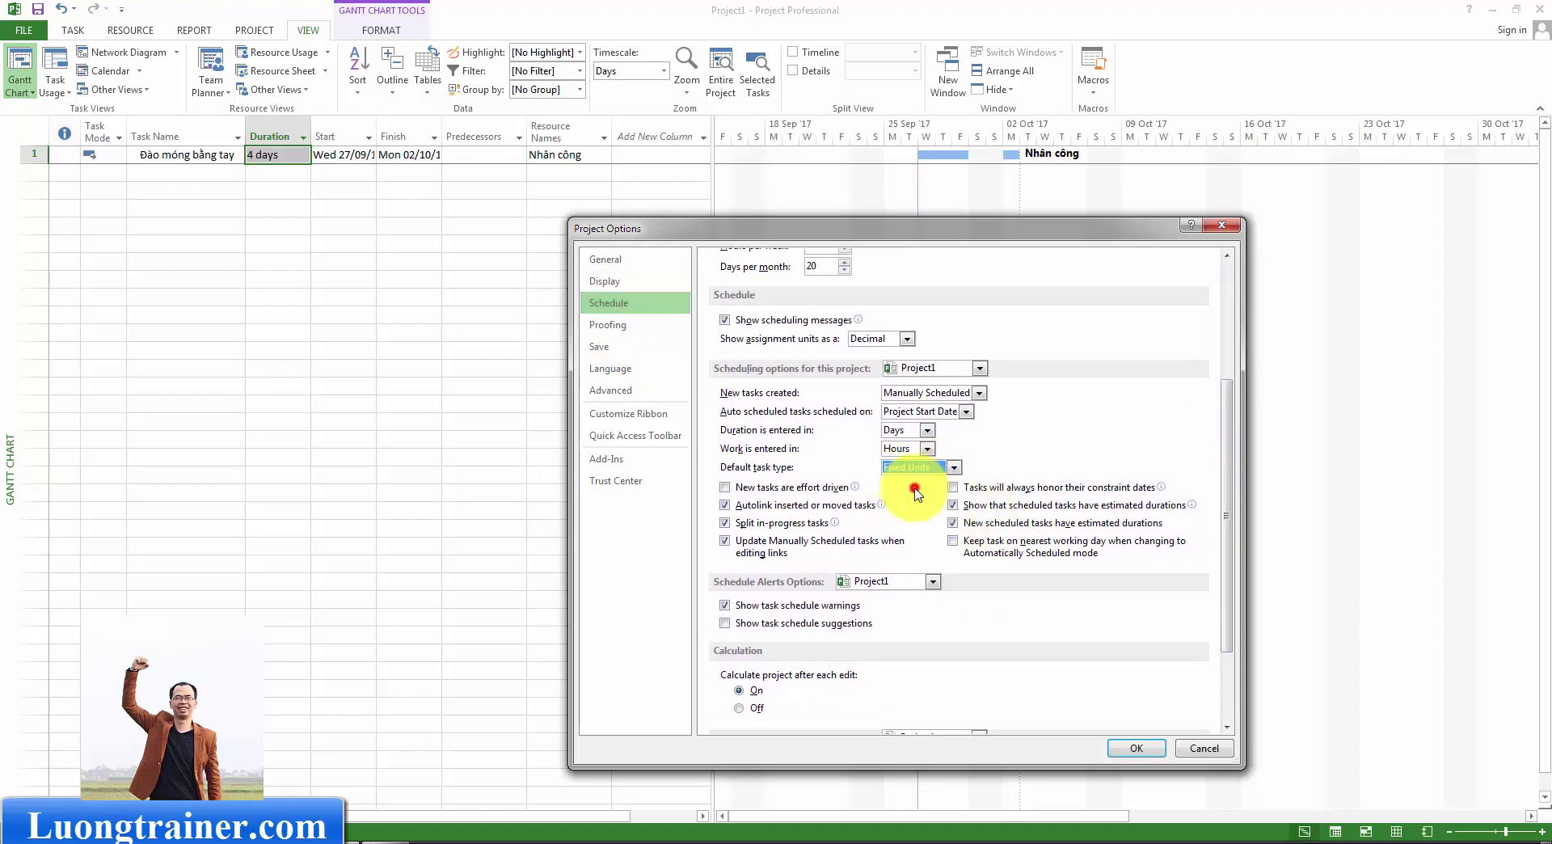
click(912, 476)
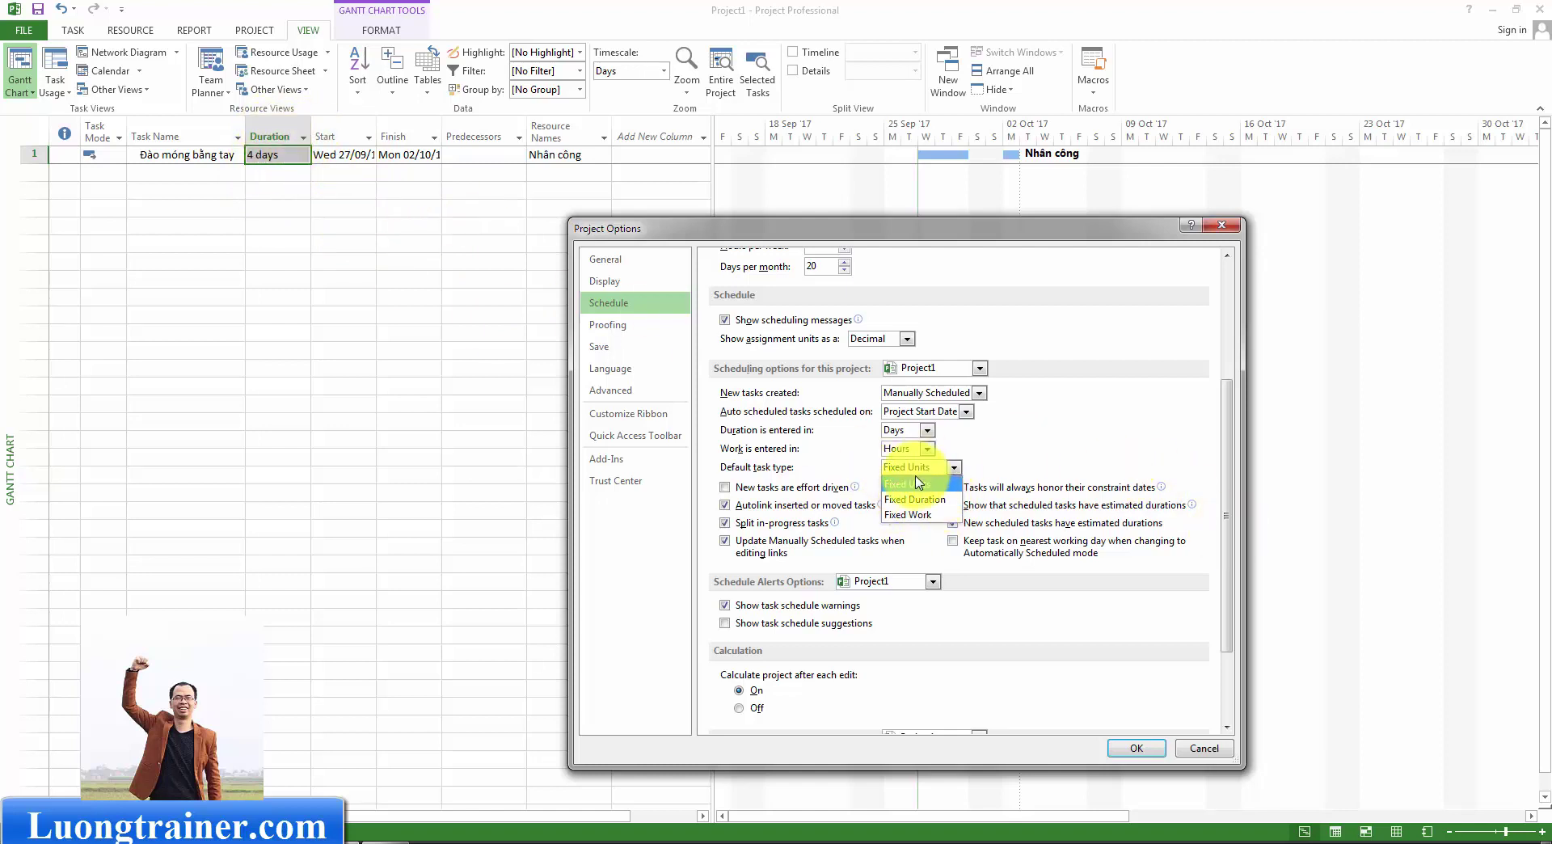
click(1045, 454)
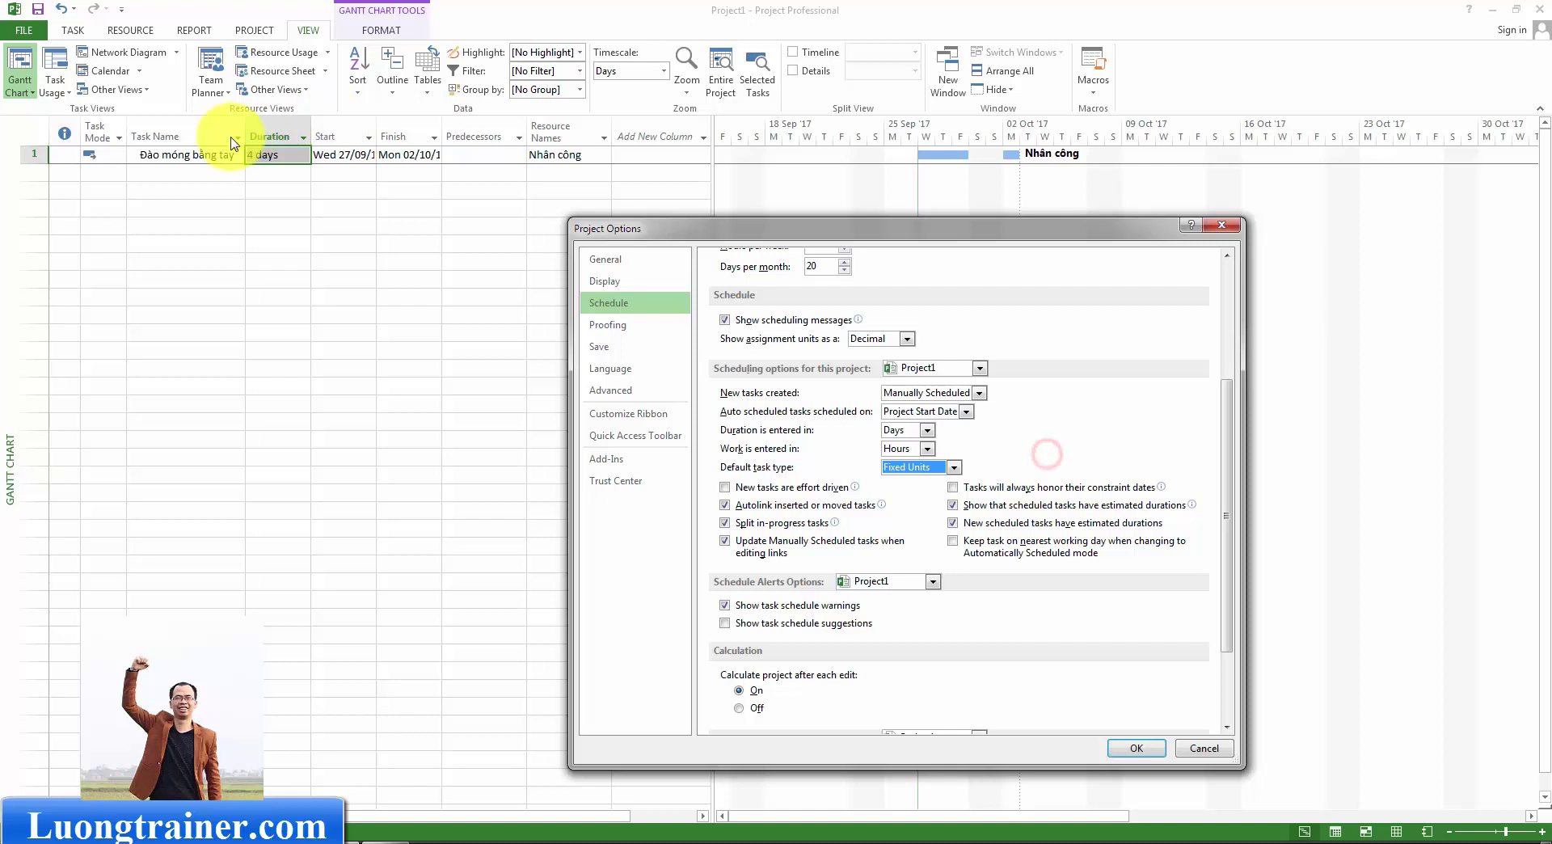
click(1204, 747)
Select the duration of "Đào móng bằng tay" and switch from the Gantt Chart to the Task Usage view.
click(338, 190)
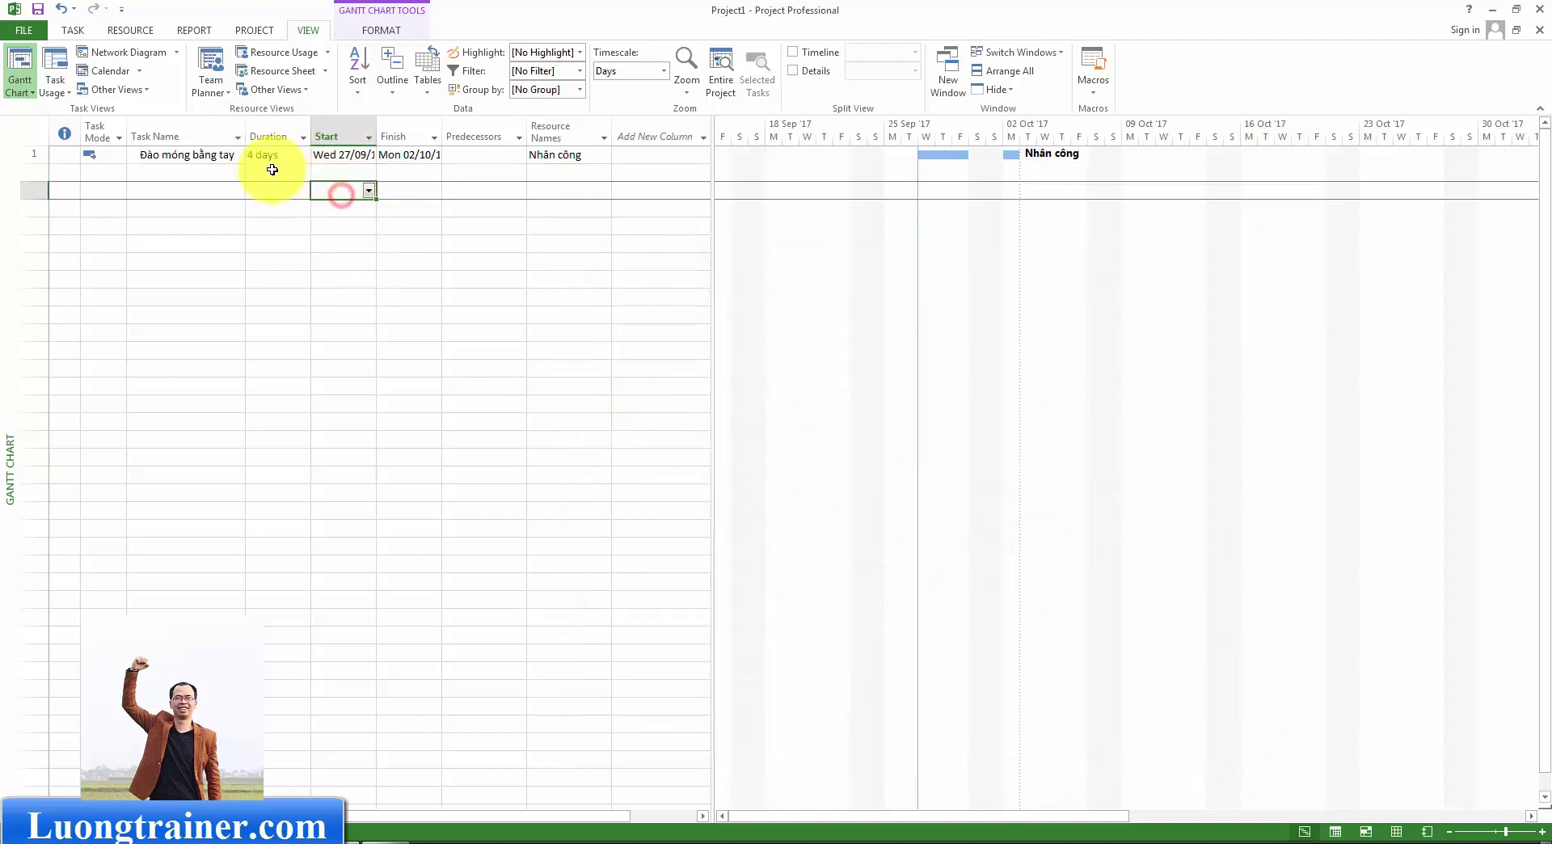
click(263, 154)
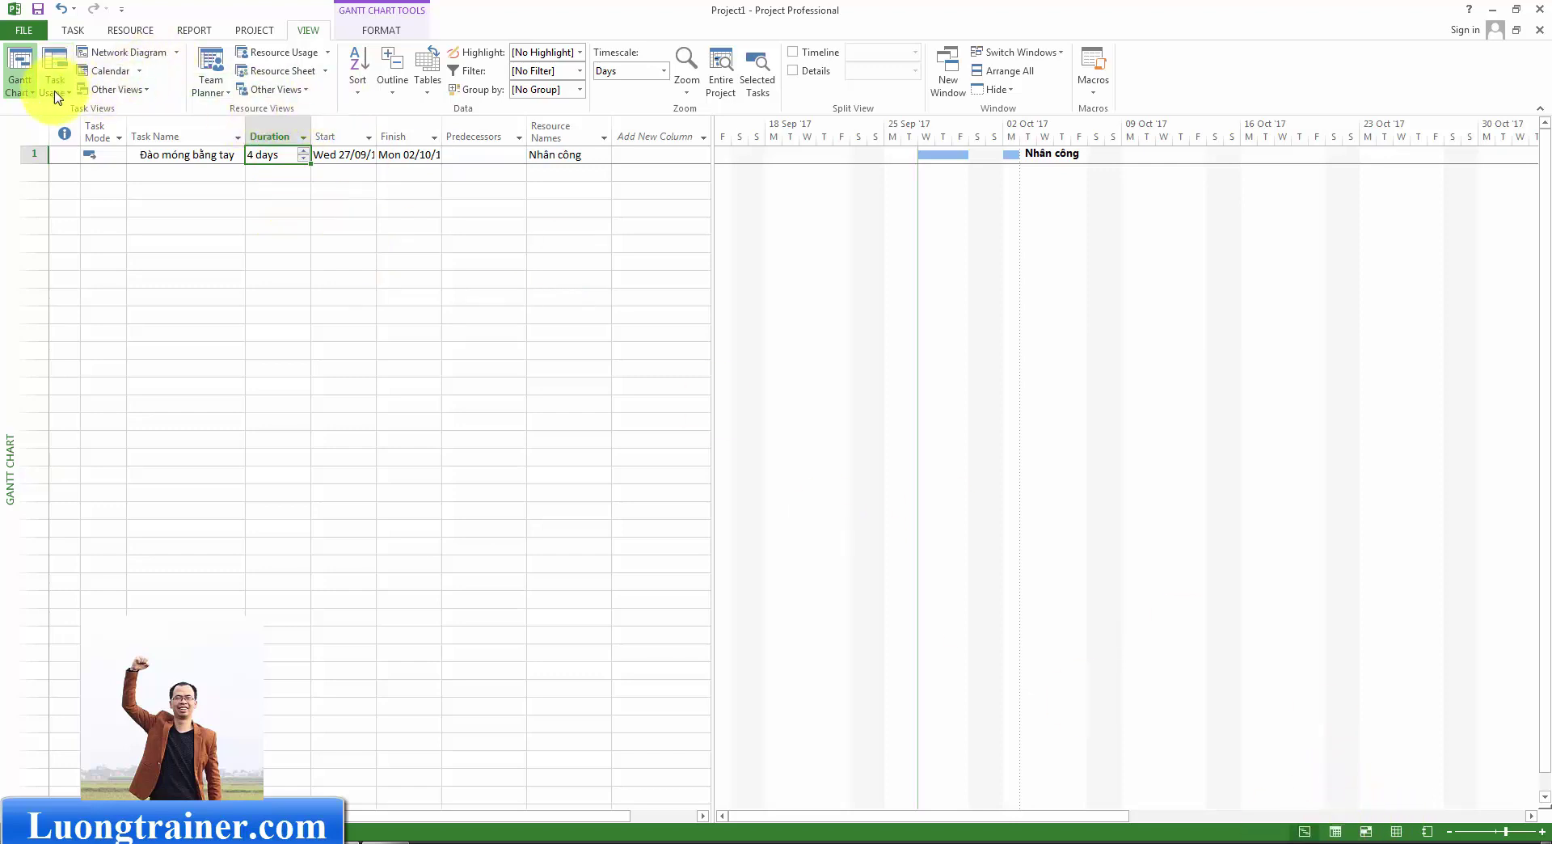
click(1334, 833)
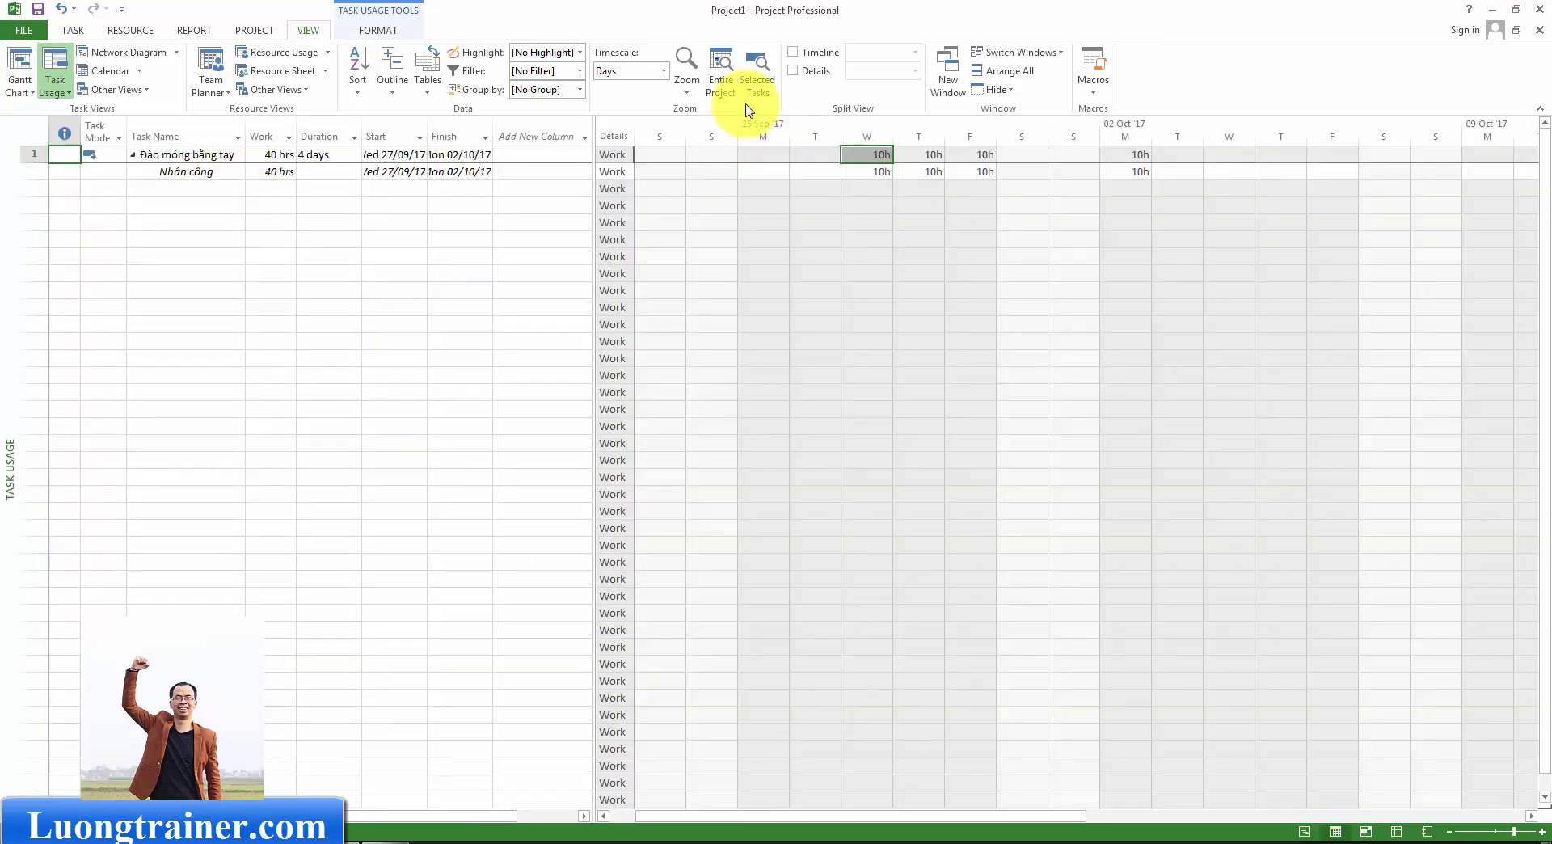
Set the overtime work of Nhân công on "Đào móng bằng tay" to 0 in the Task Form, hide the form, and return to the Gantt Chart.
click(162, 154)
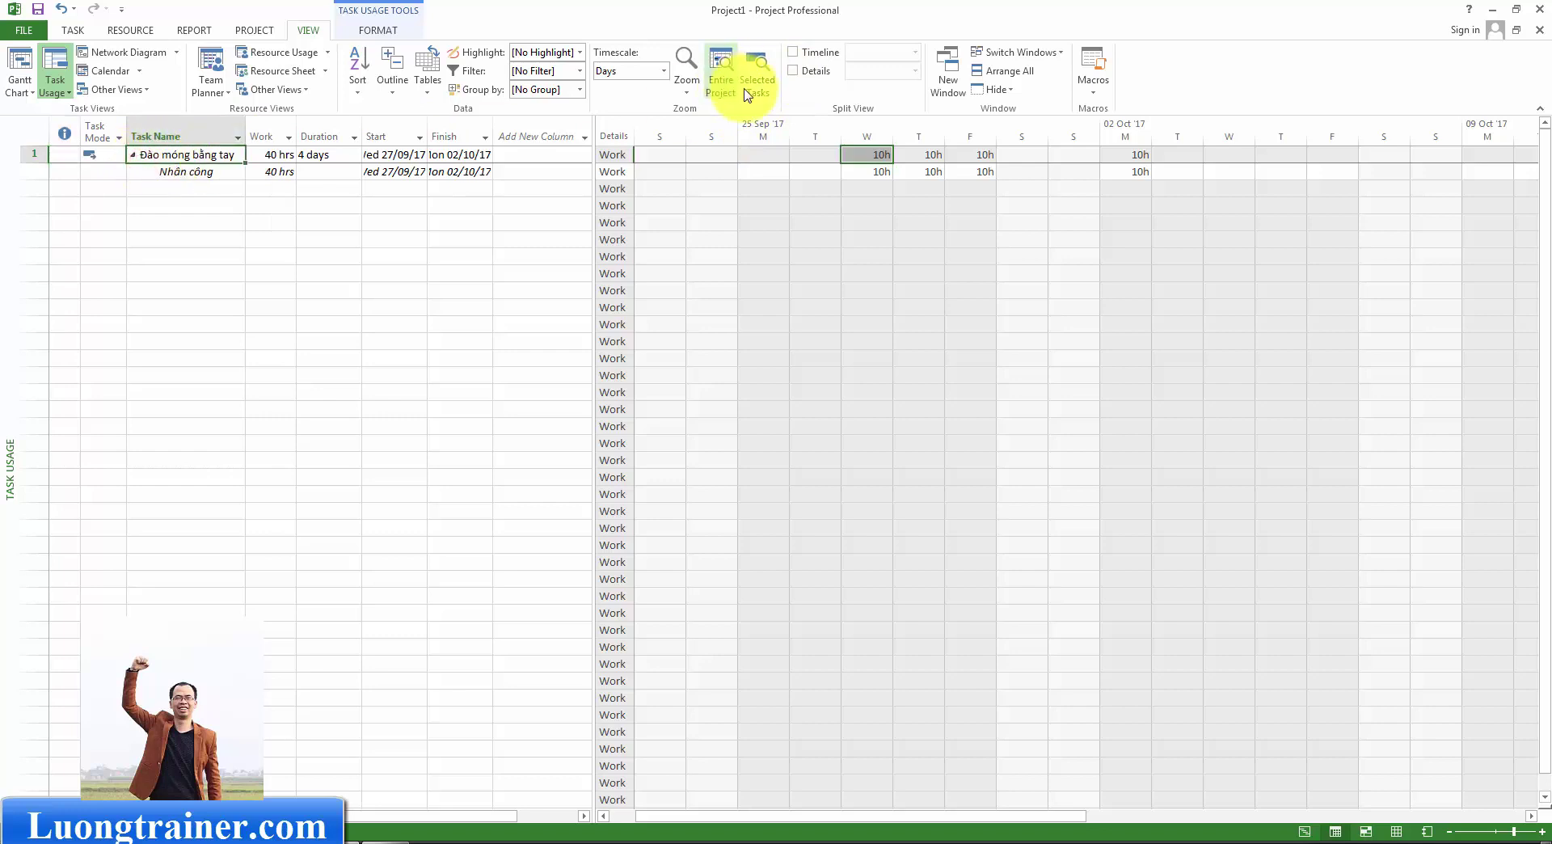
click(814, 74)
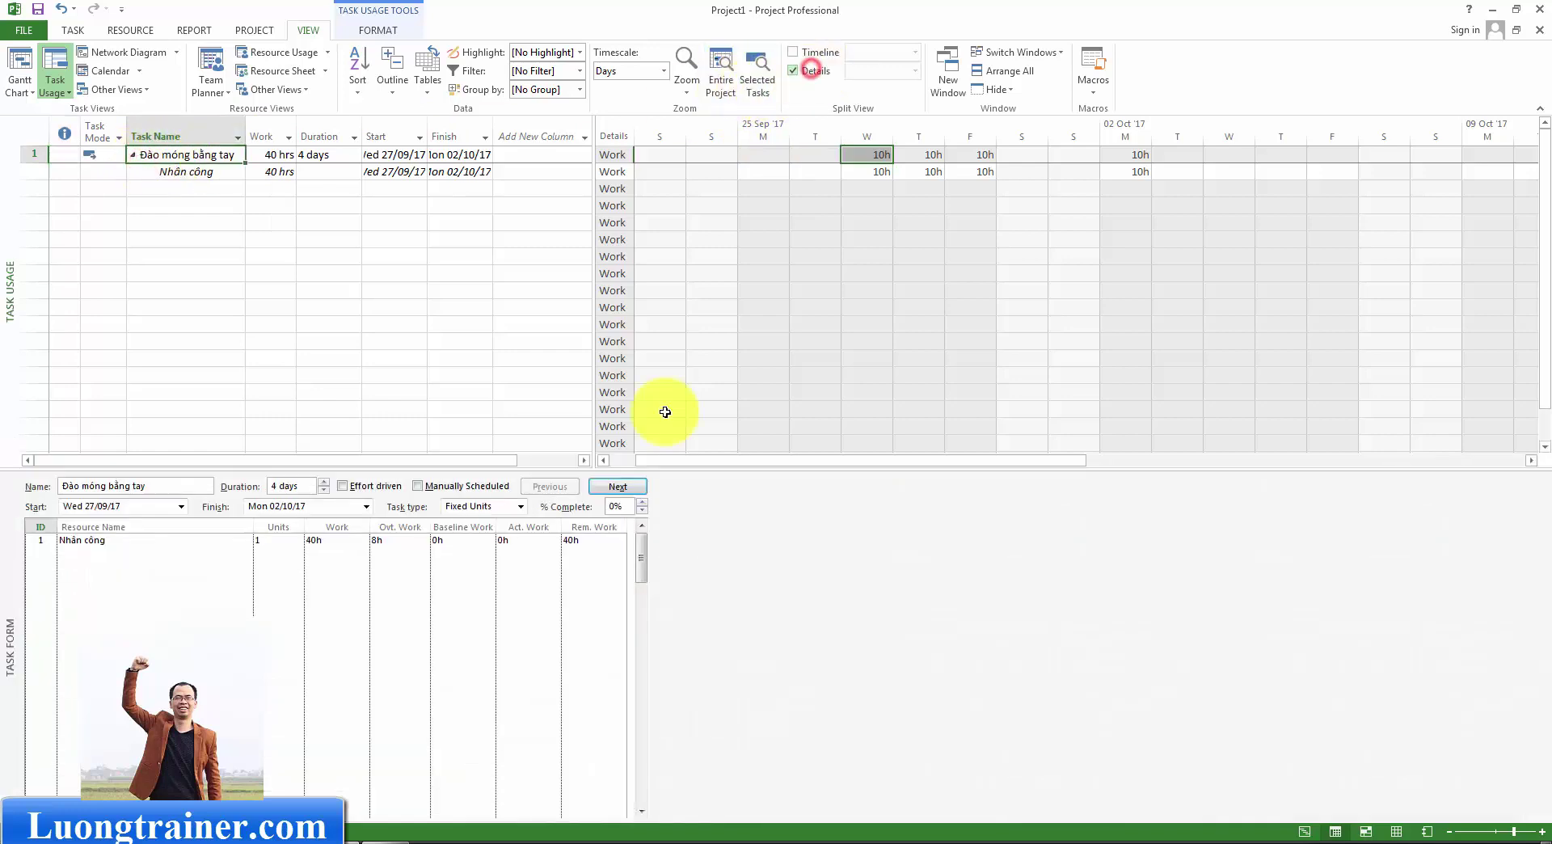
click(407, 545)
text(0)
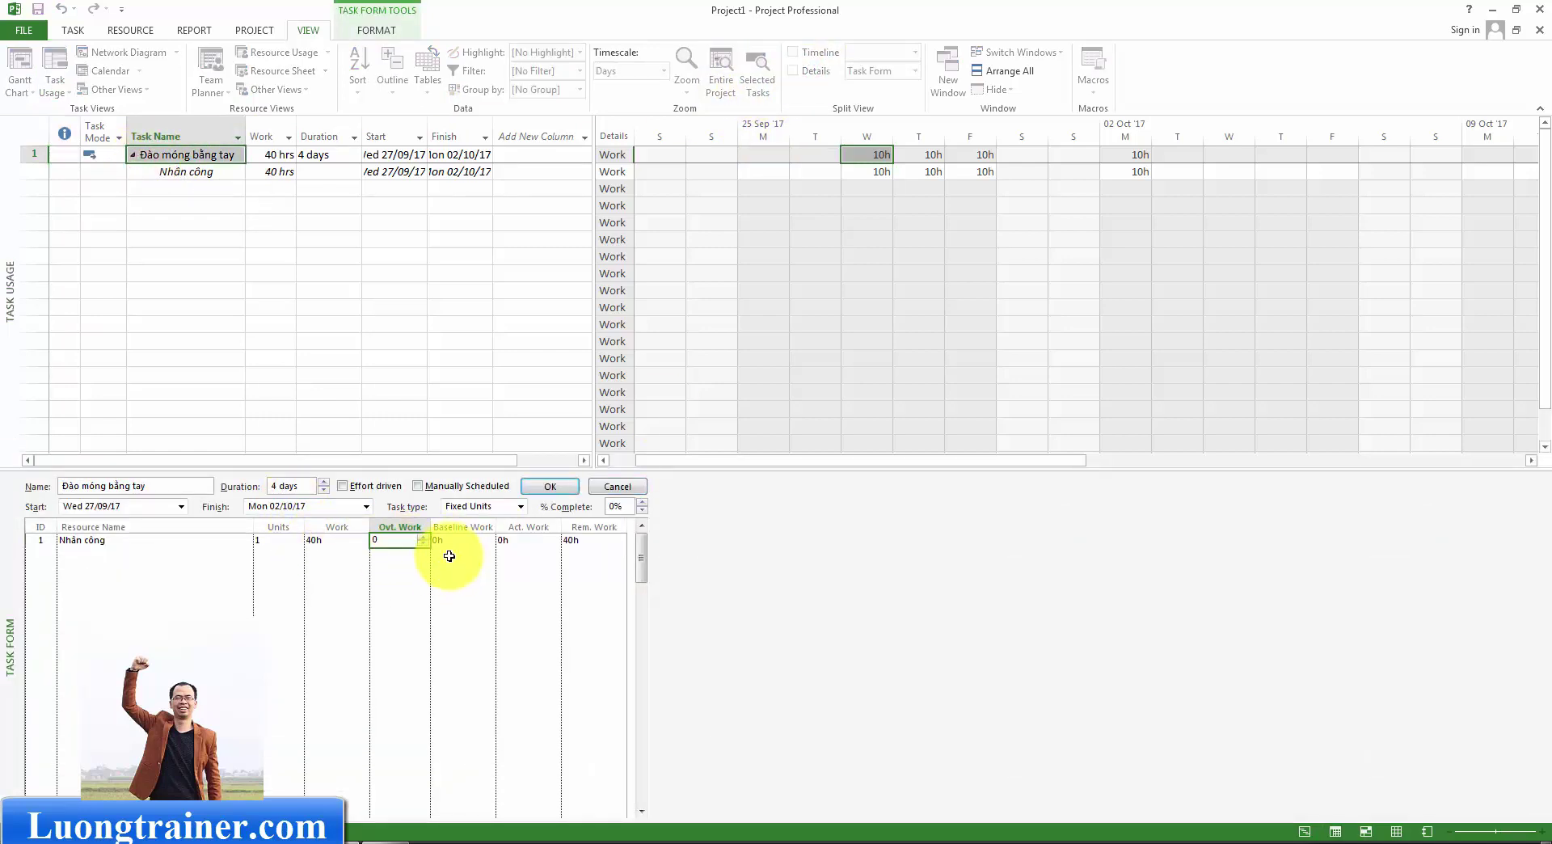
key(Return)
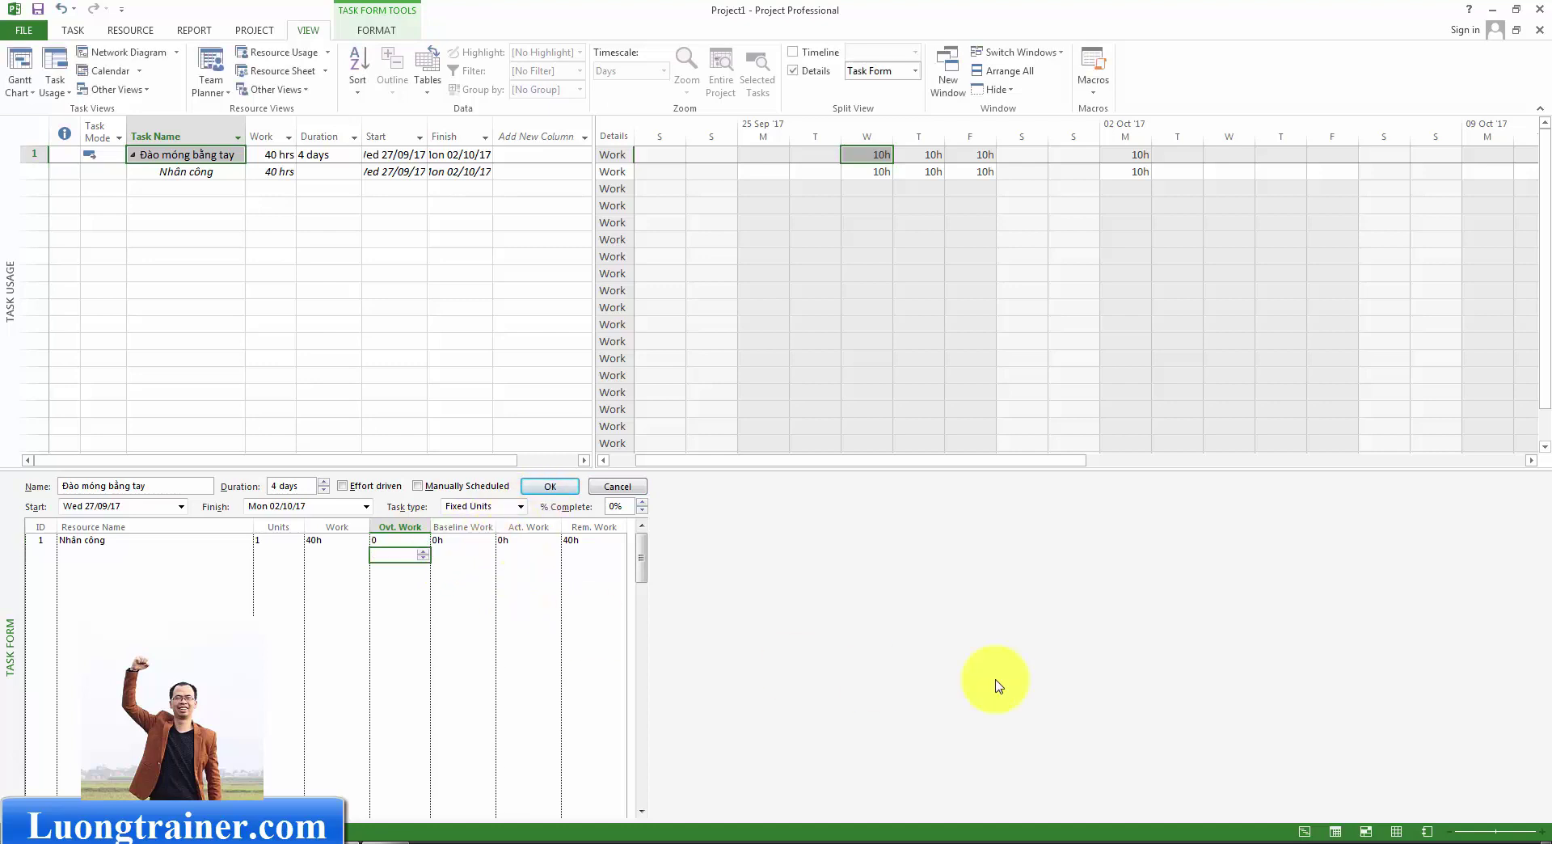
click(814, 73)
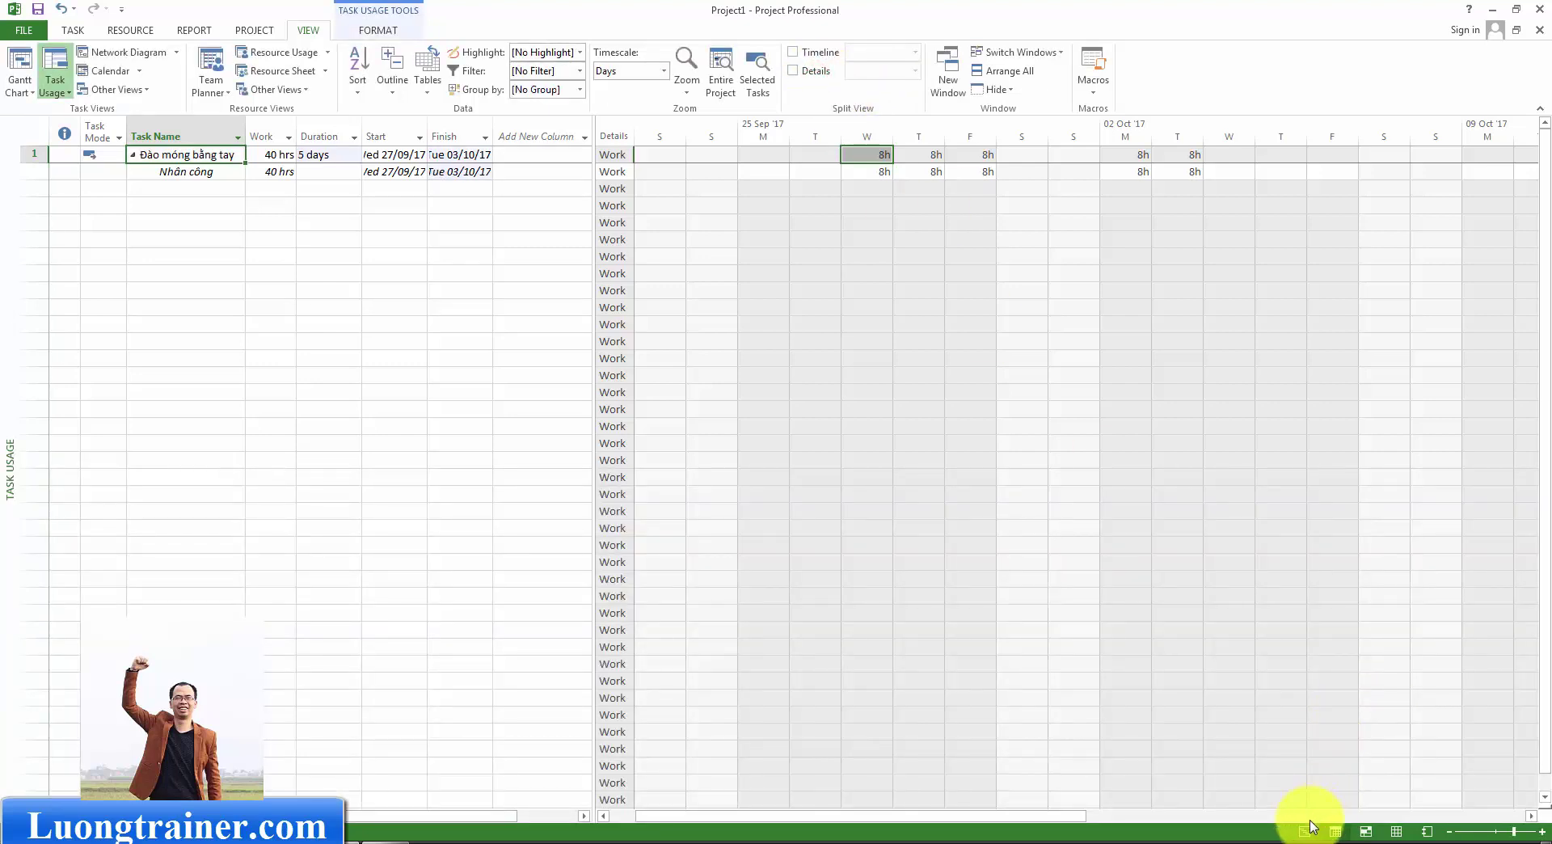
click(1307, 830)
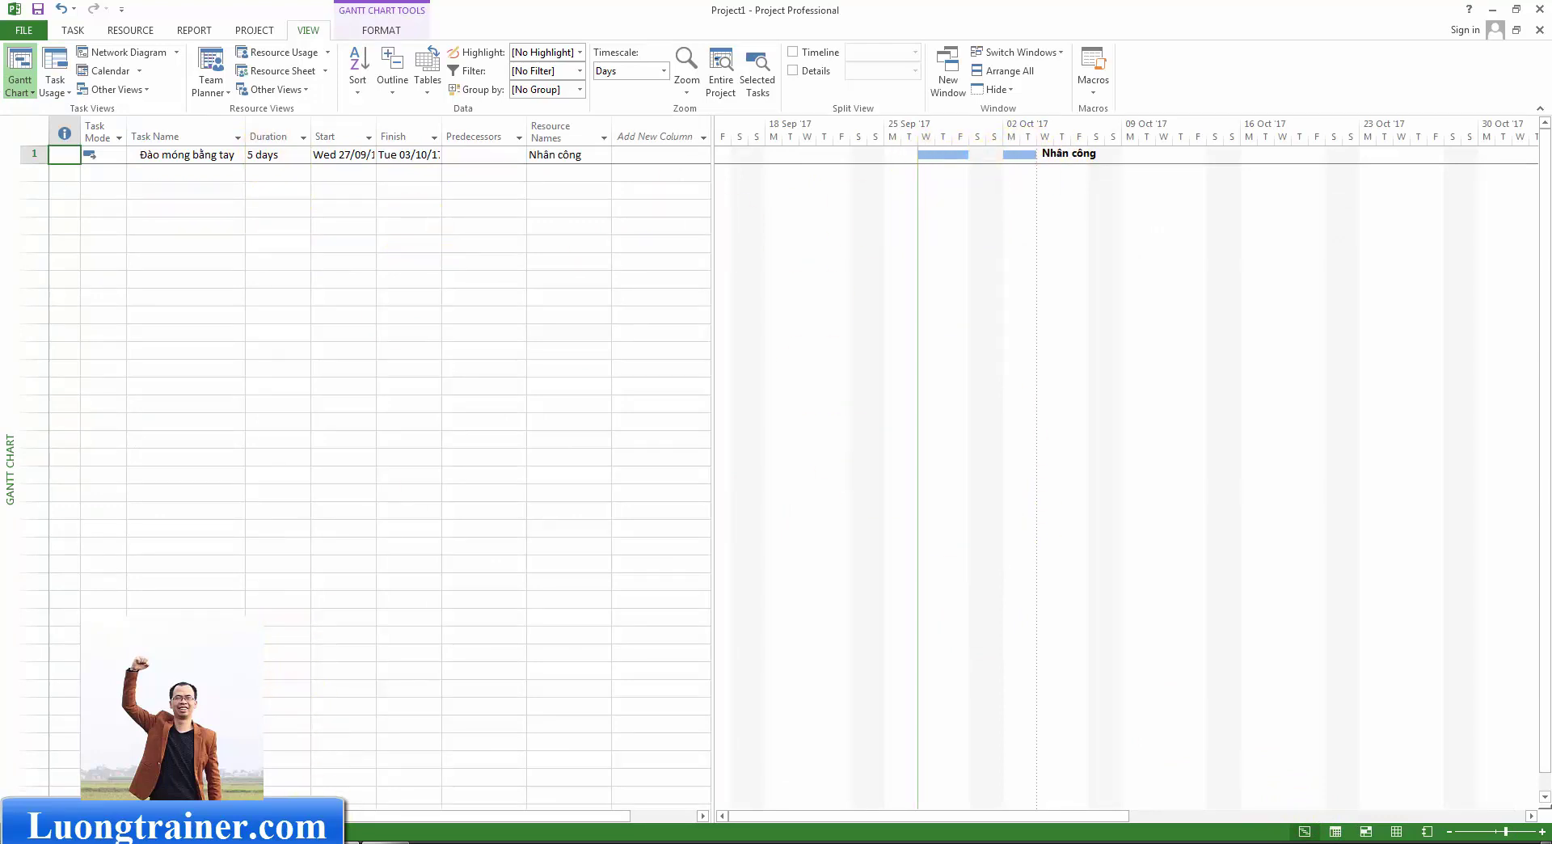
Switch to the PowerPoint presentation and show the first slide, with the total cost formula for the whole project.
key(alt+Tab)
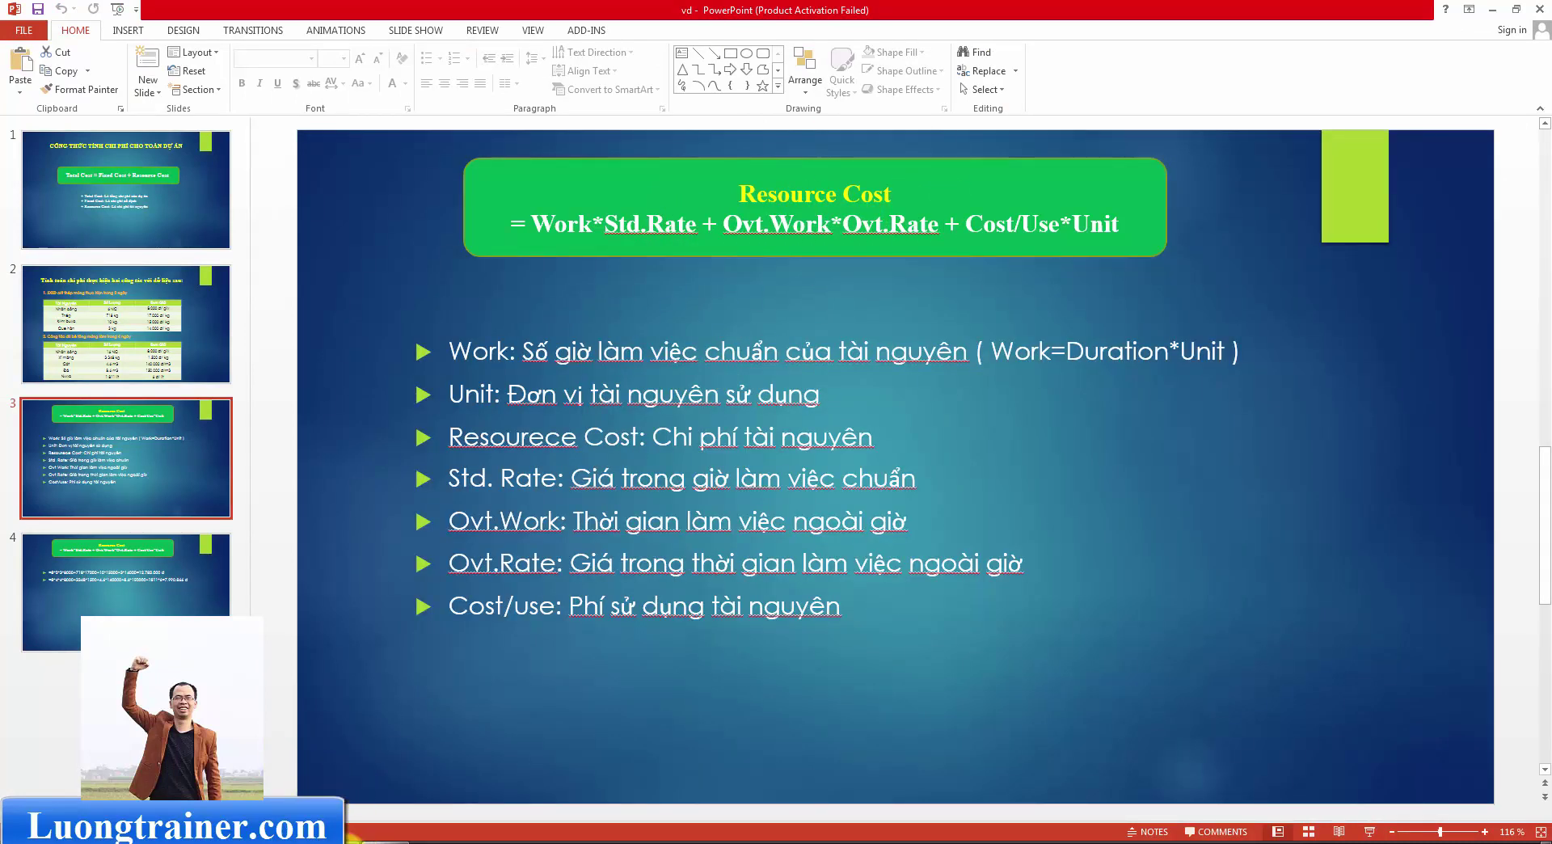
click(380, 719)
click(369, 243)
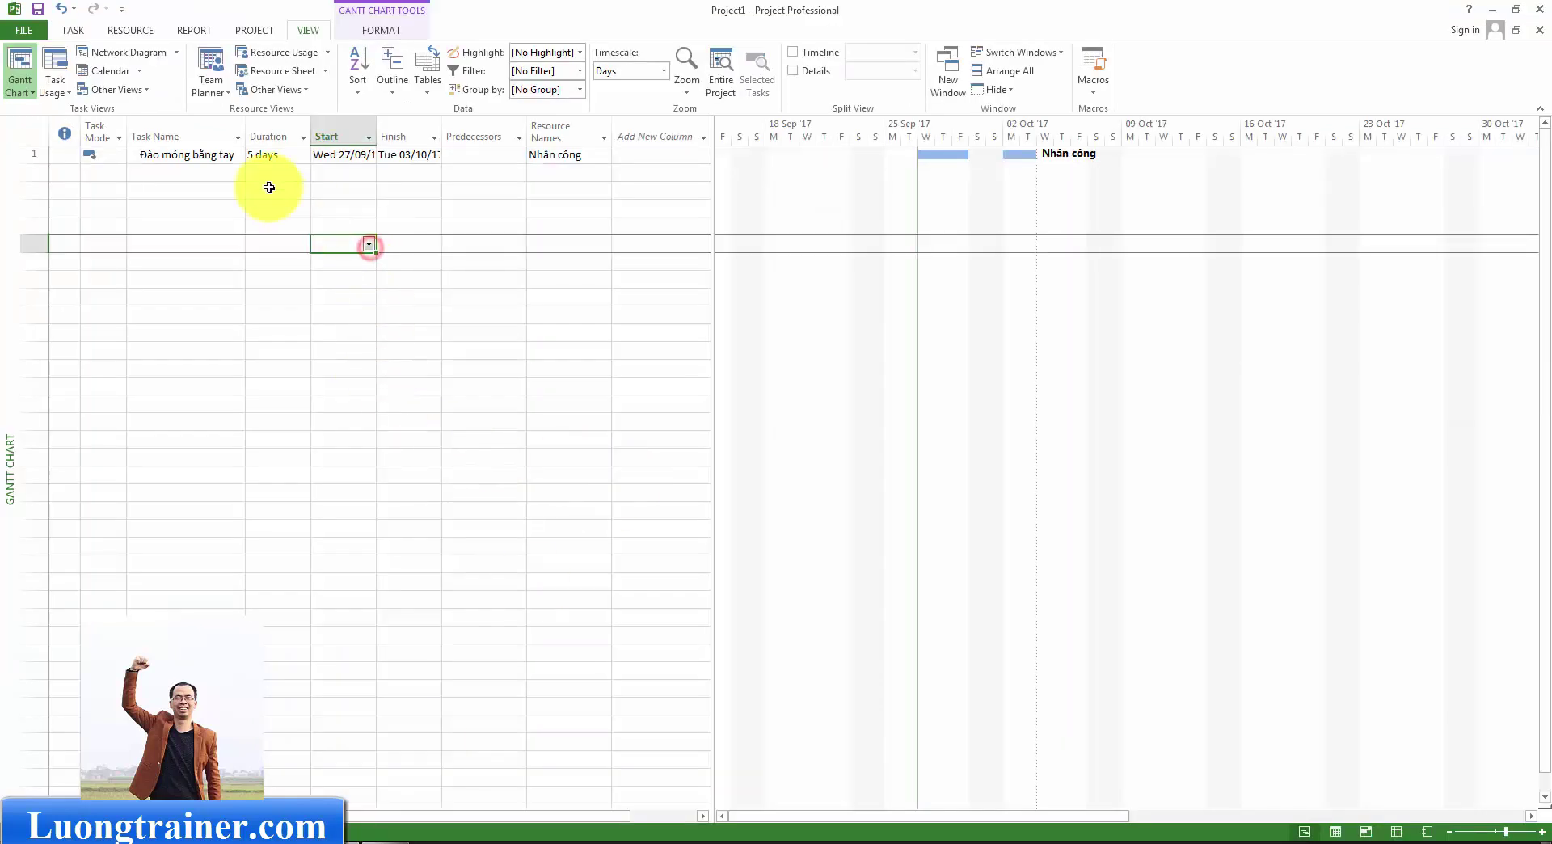
click(269, 188)
click(179, 176)
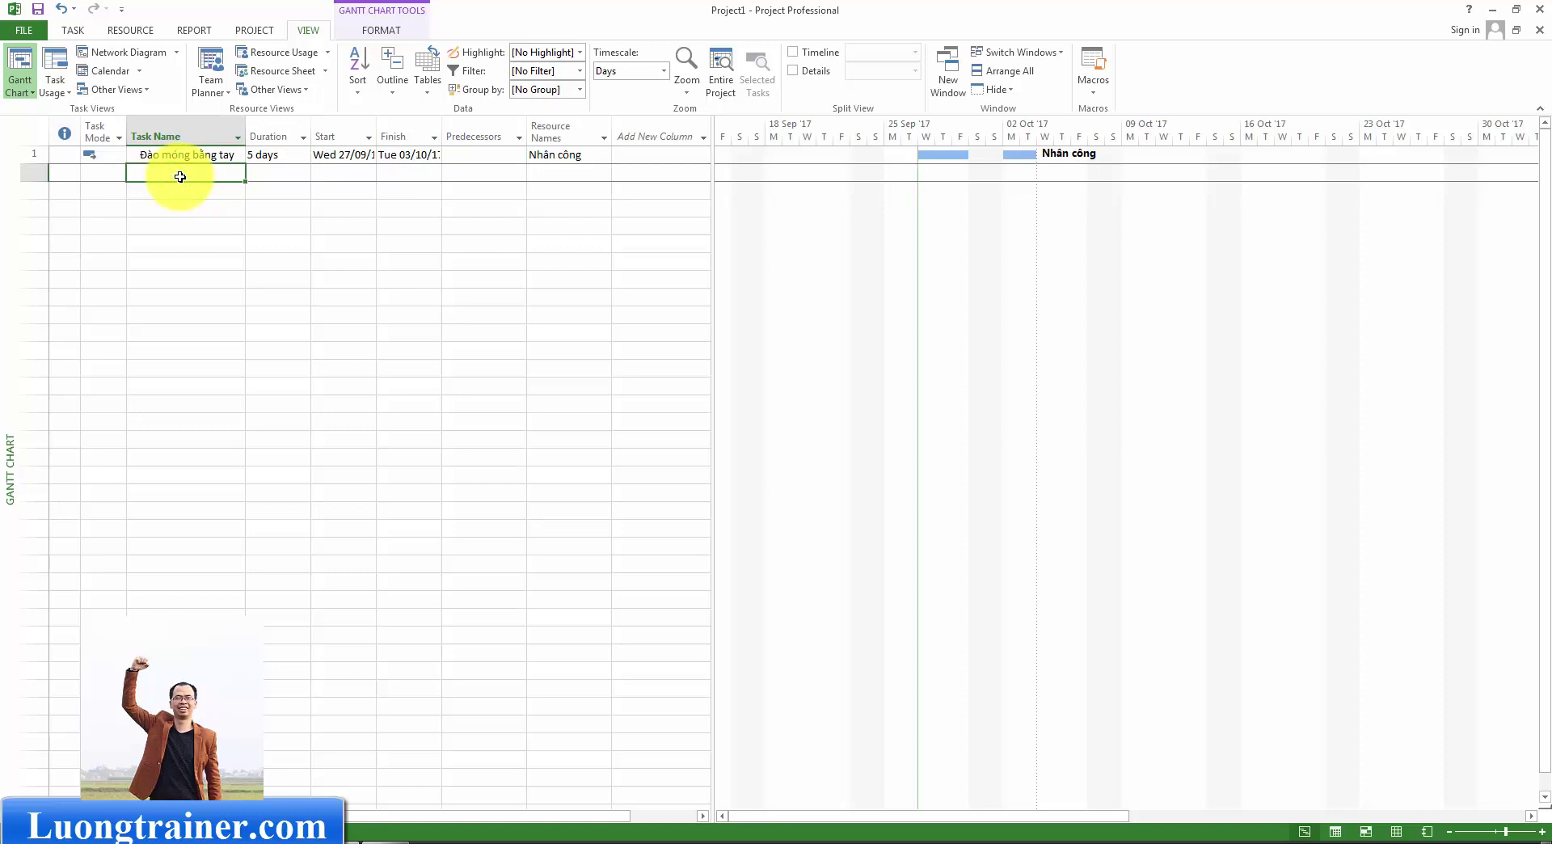
key(alt+Tab)
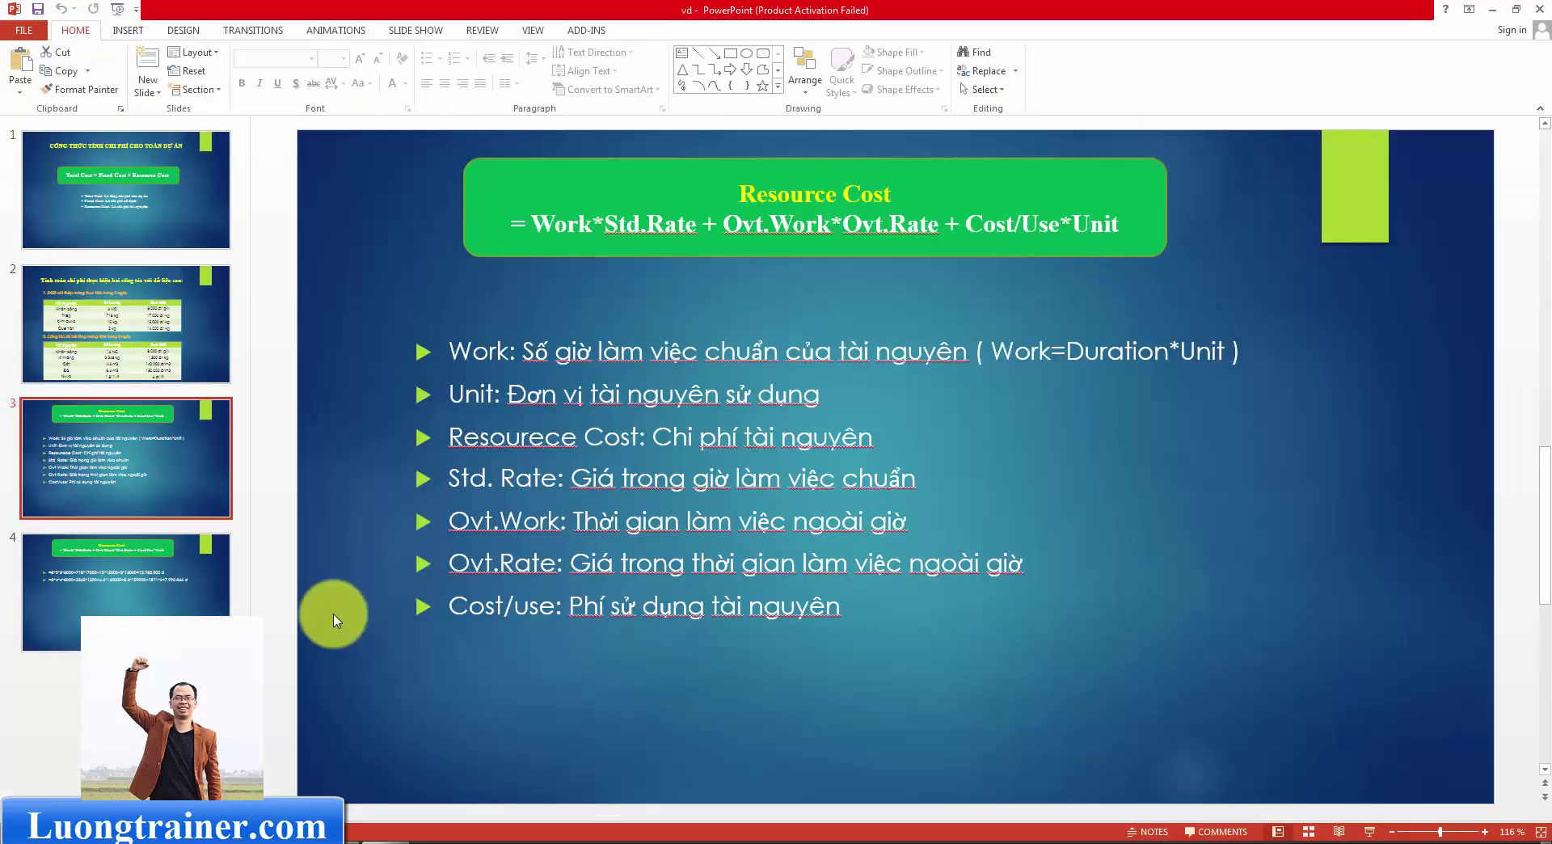
click(217, 181)
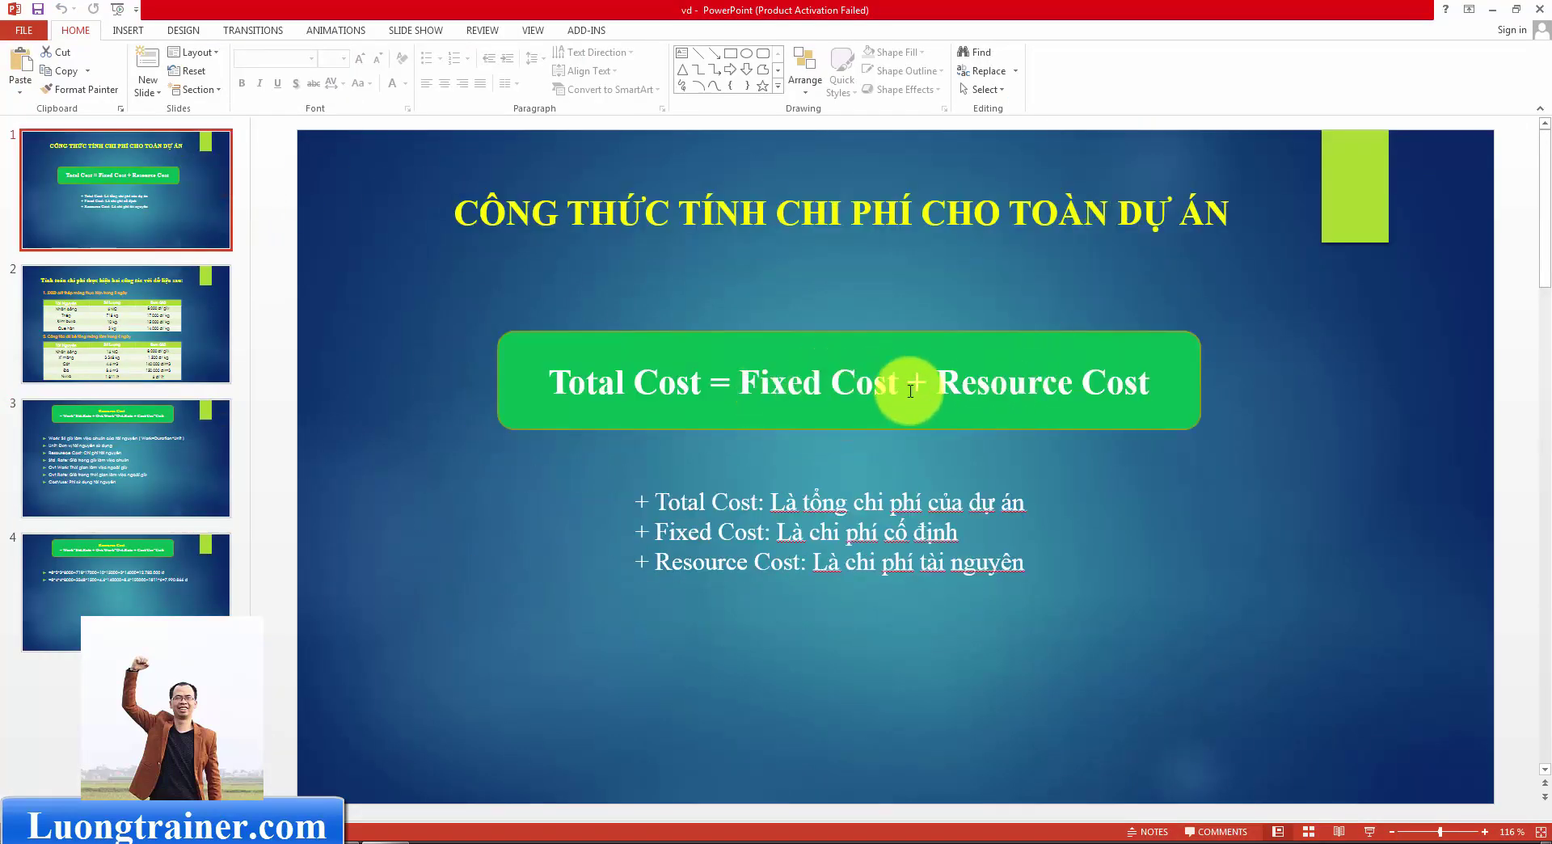
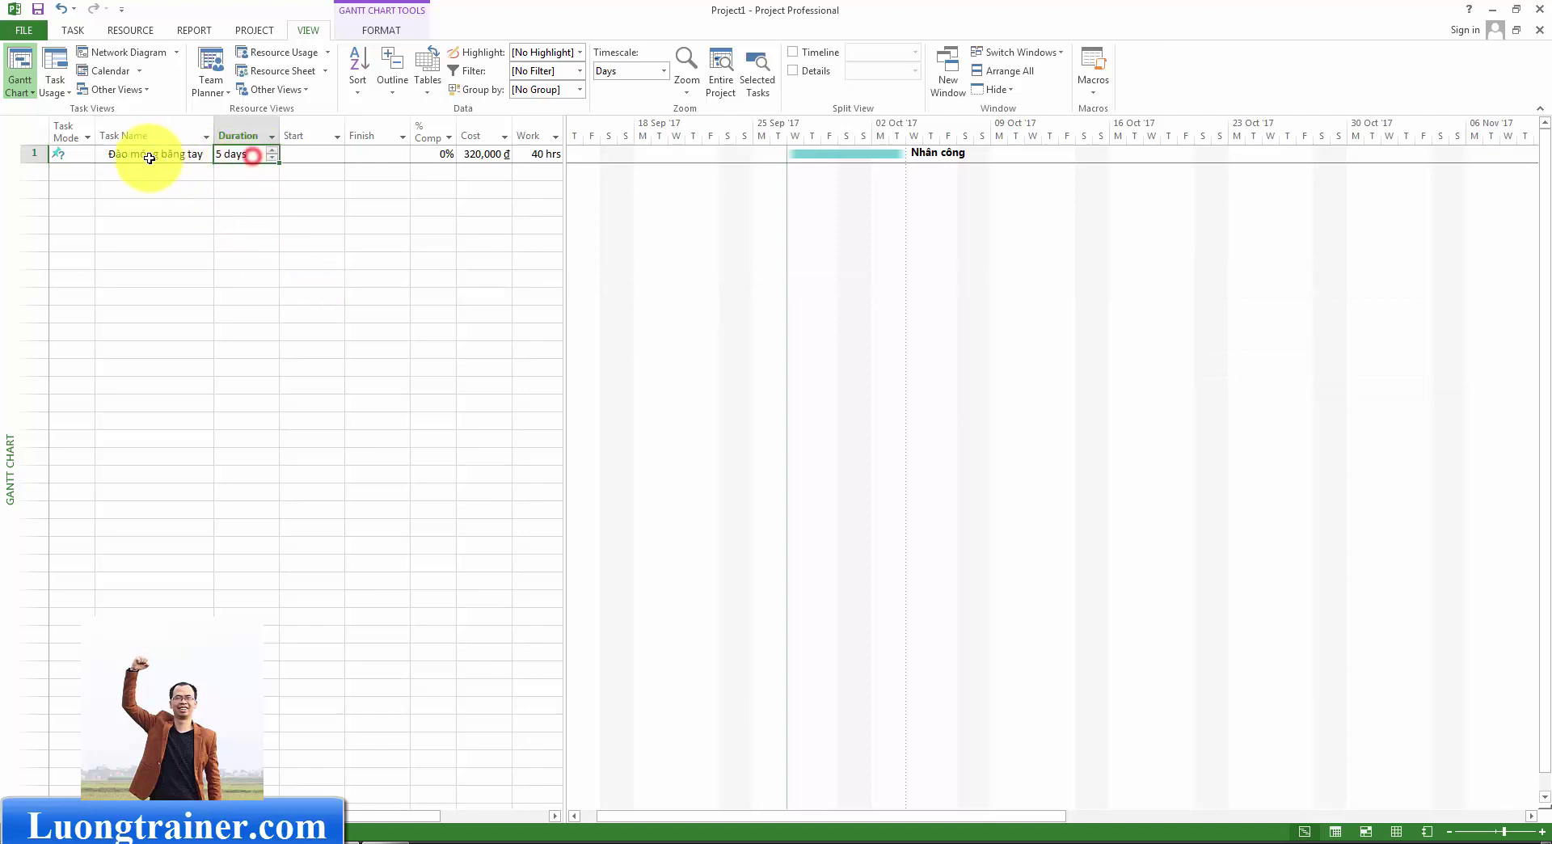
Display the Cost table in the Gantt Chart in place of the Summary table.
click(250, 191)
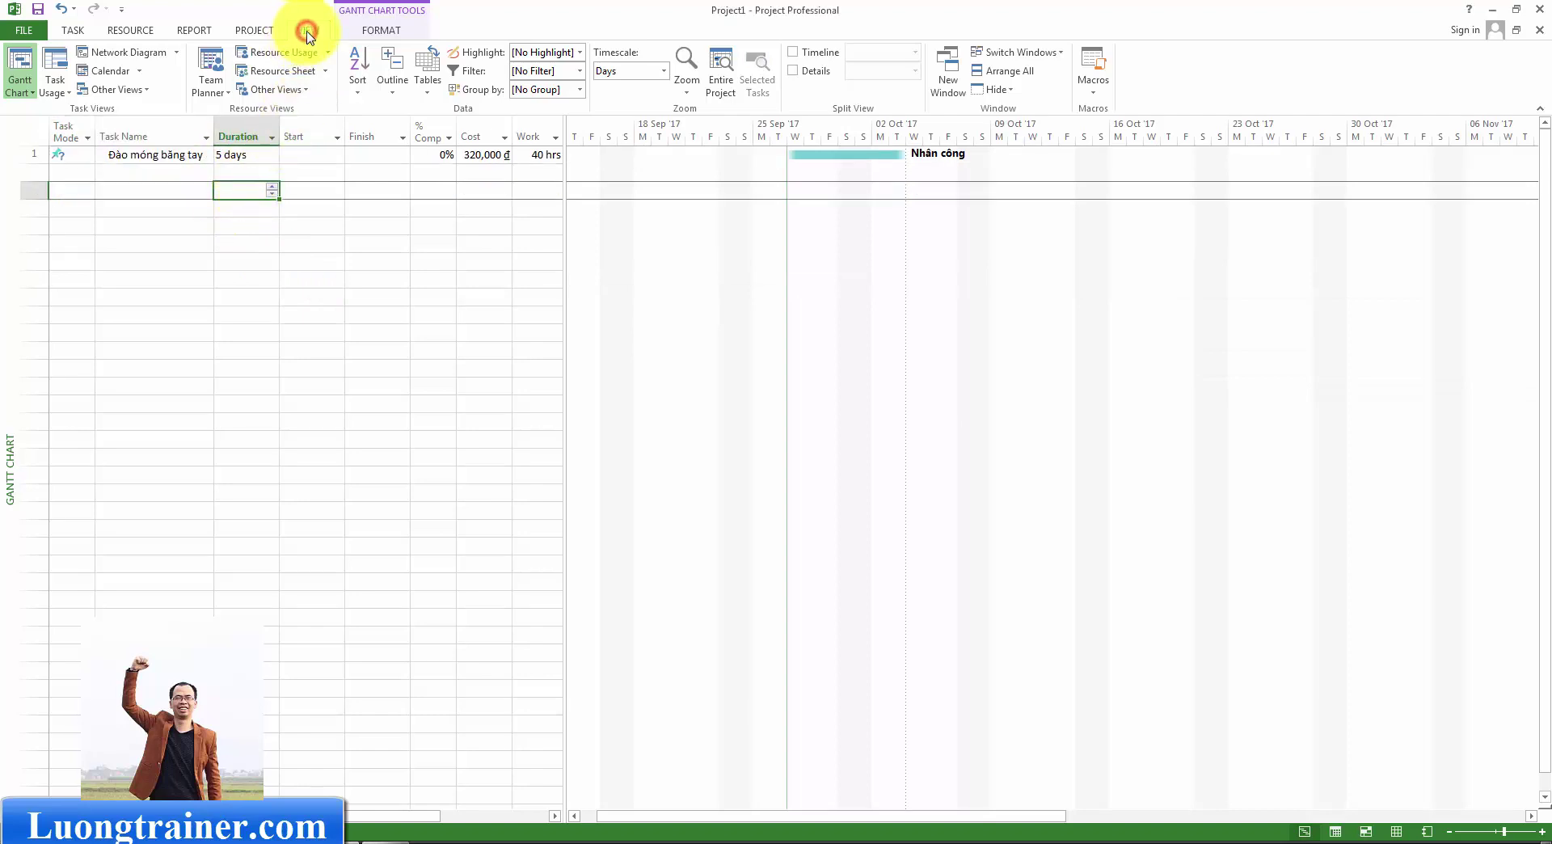
click(428, 96)
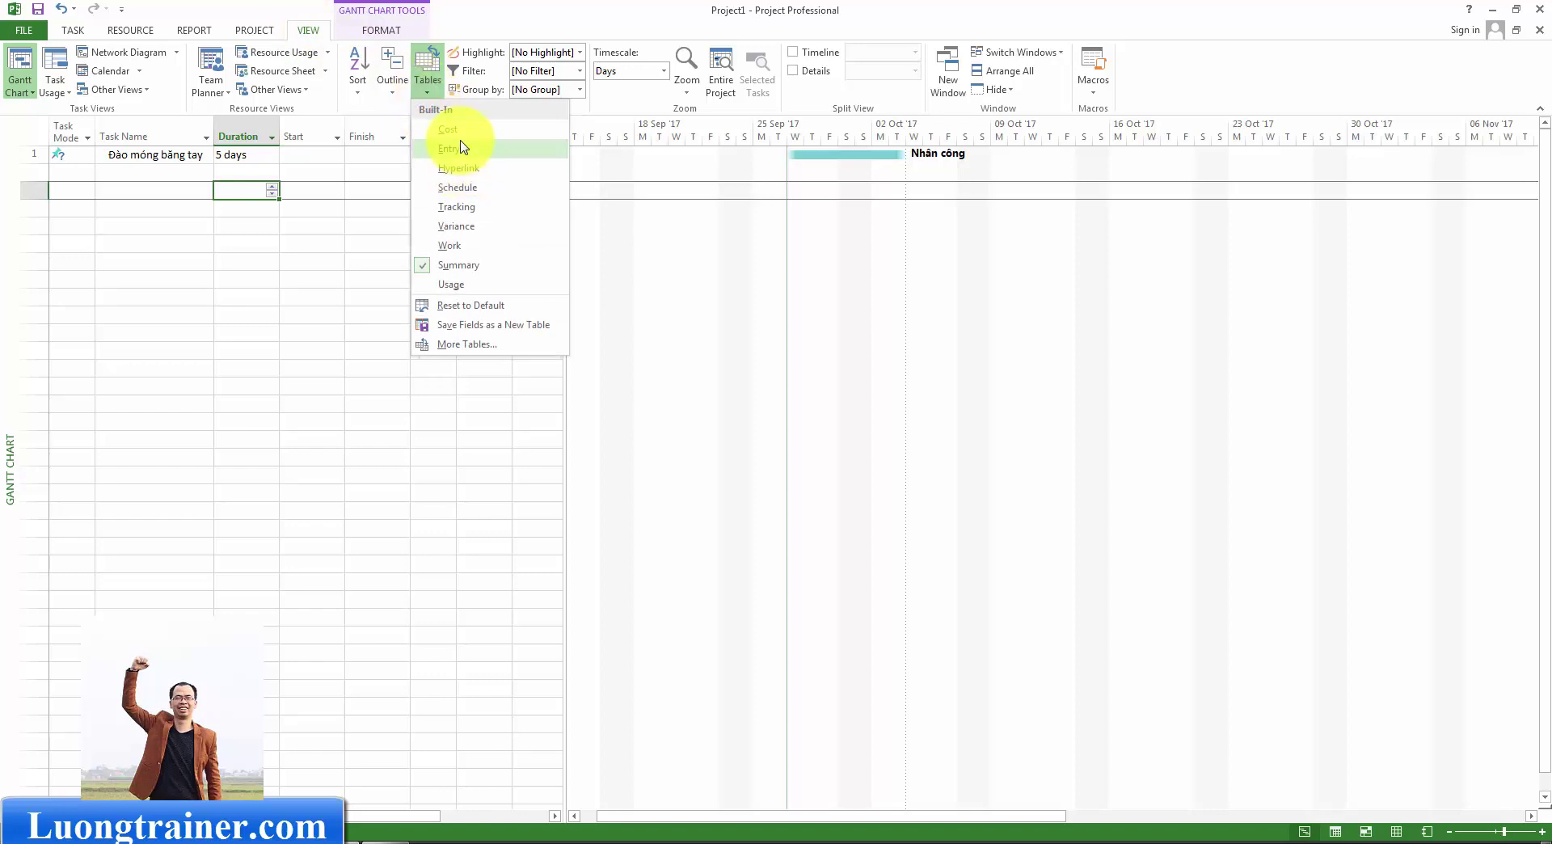
click(447, 130)
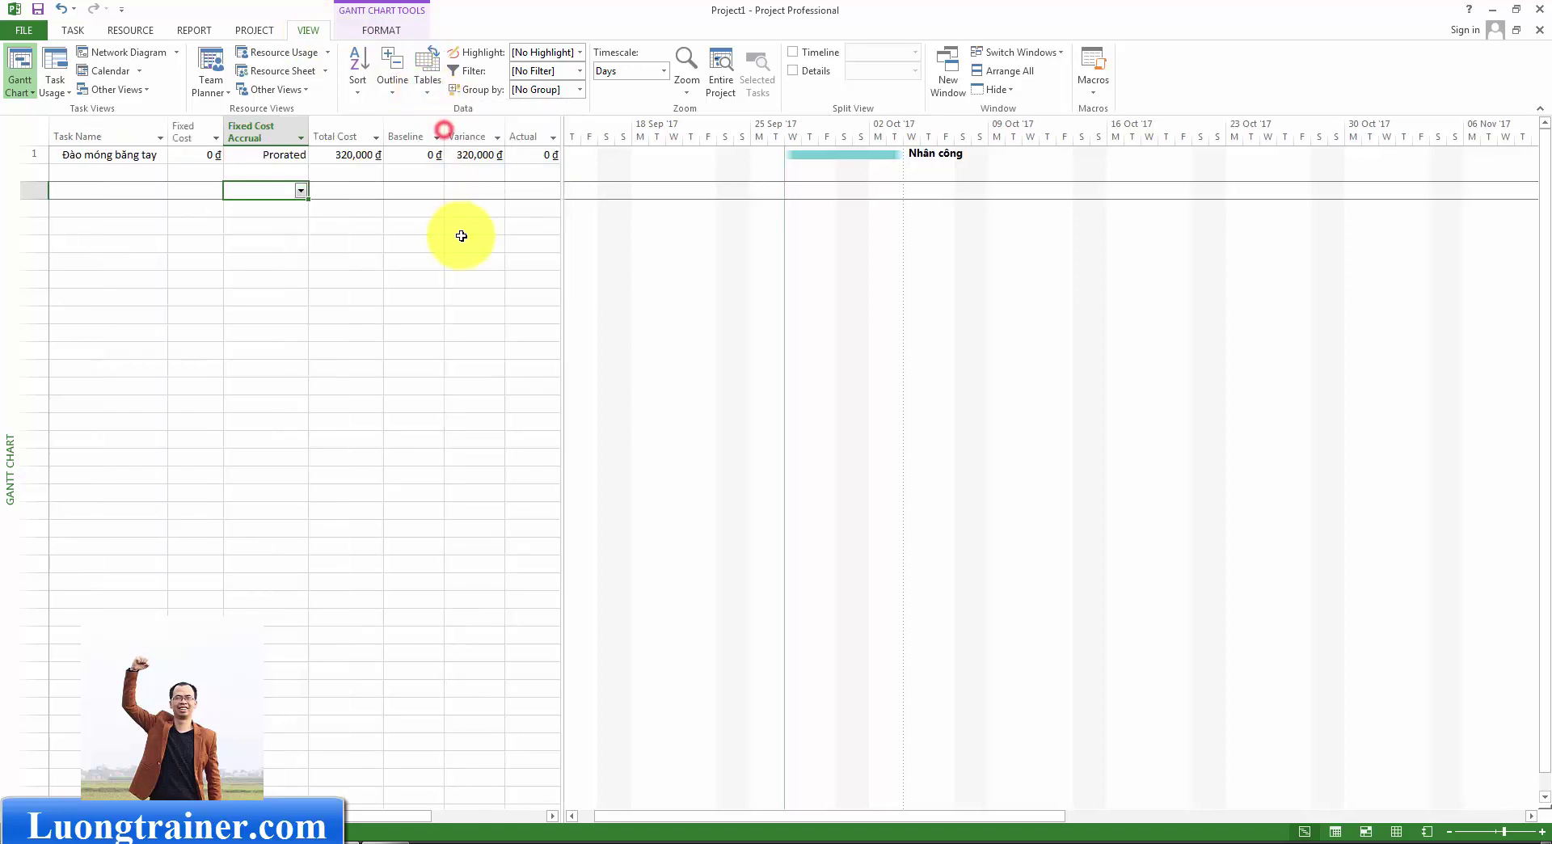
Enter a fixed cost of 150000 for "Đào móng bằng tay" and reset it to 0.
click(193, 154)
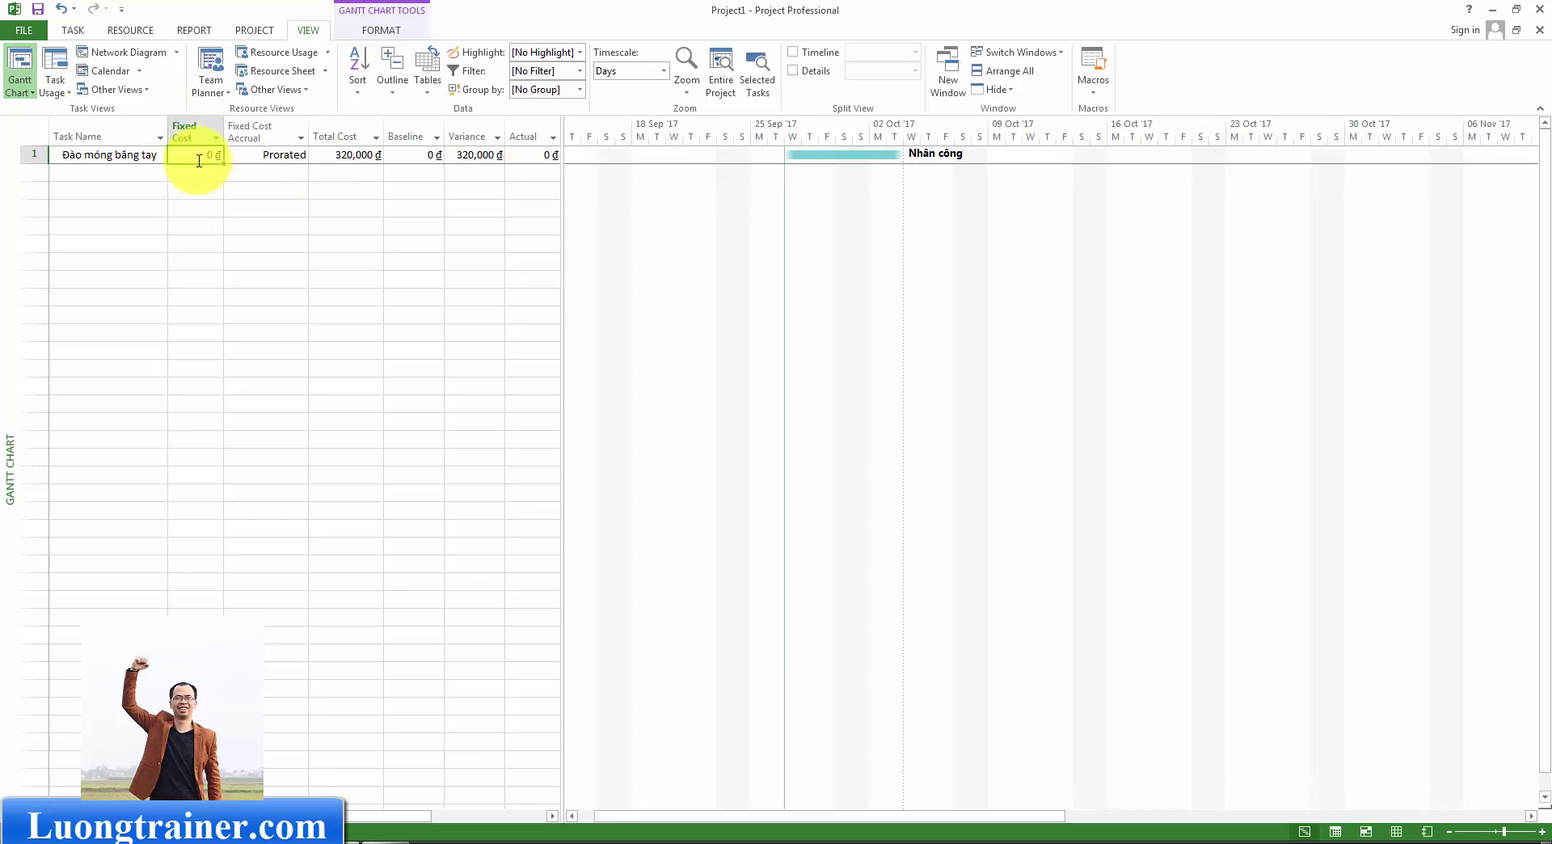
text(150000)
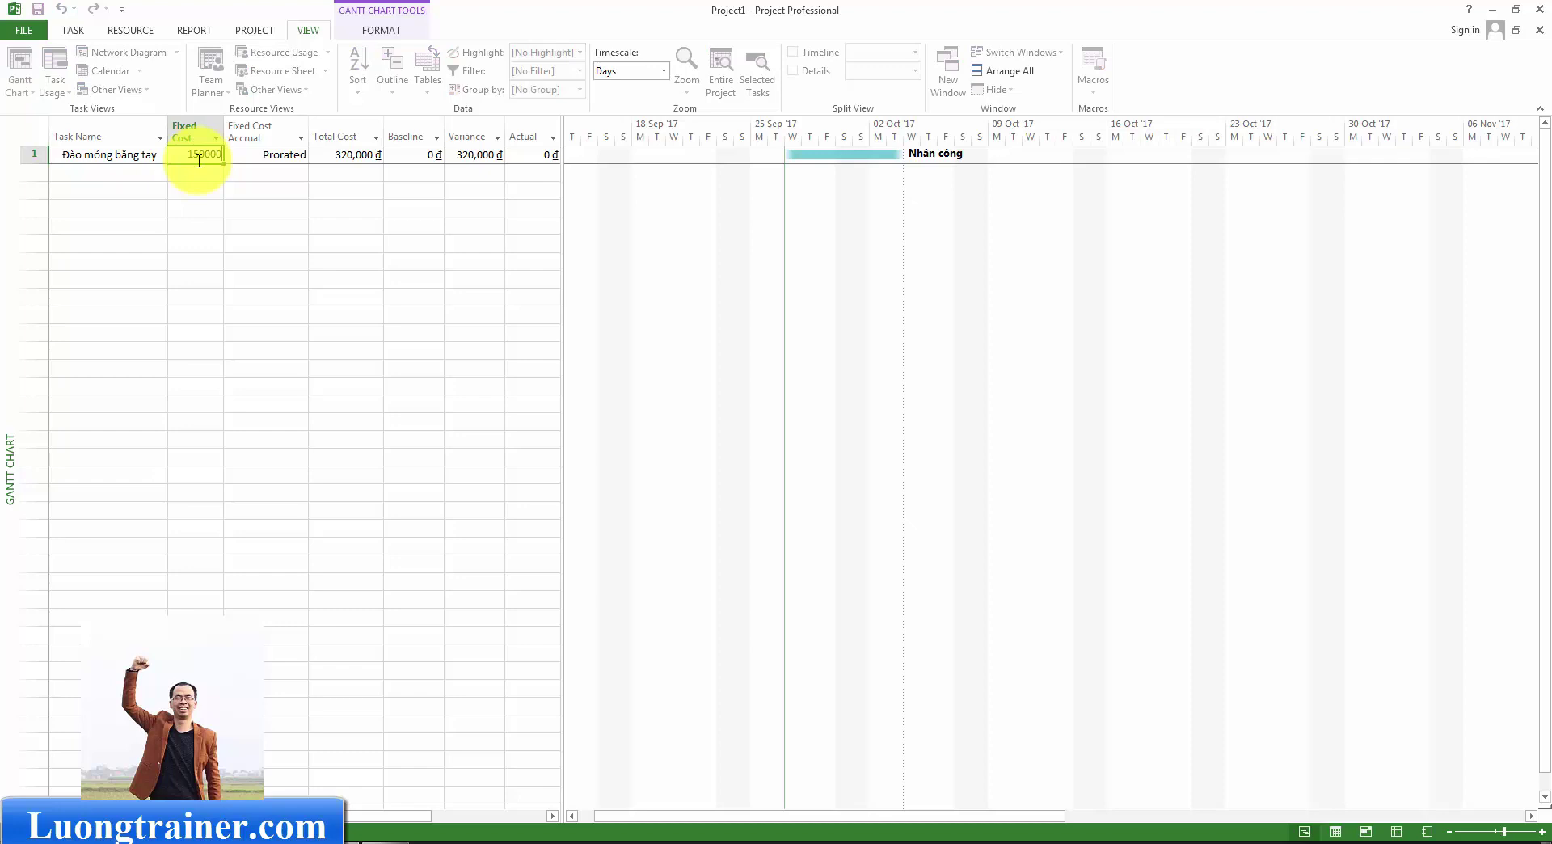
key(Return)
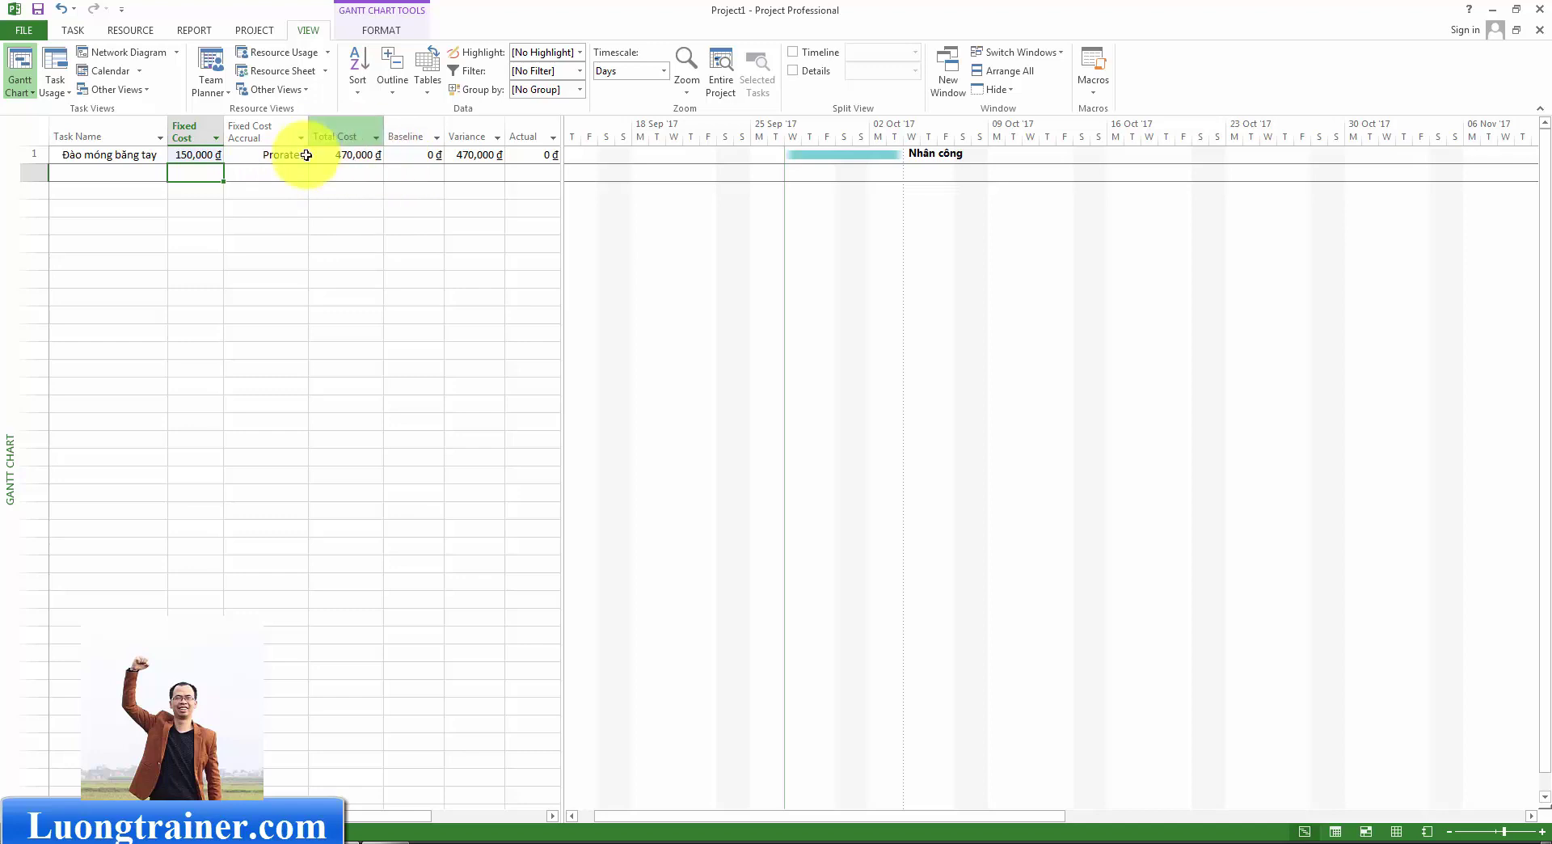
click(193, 153)
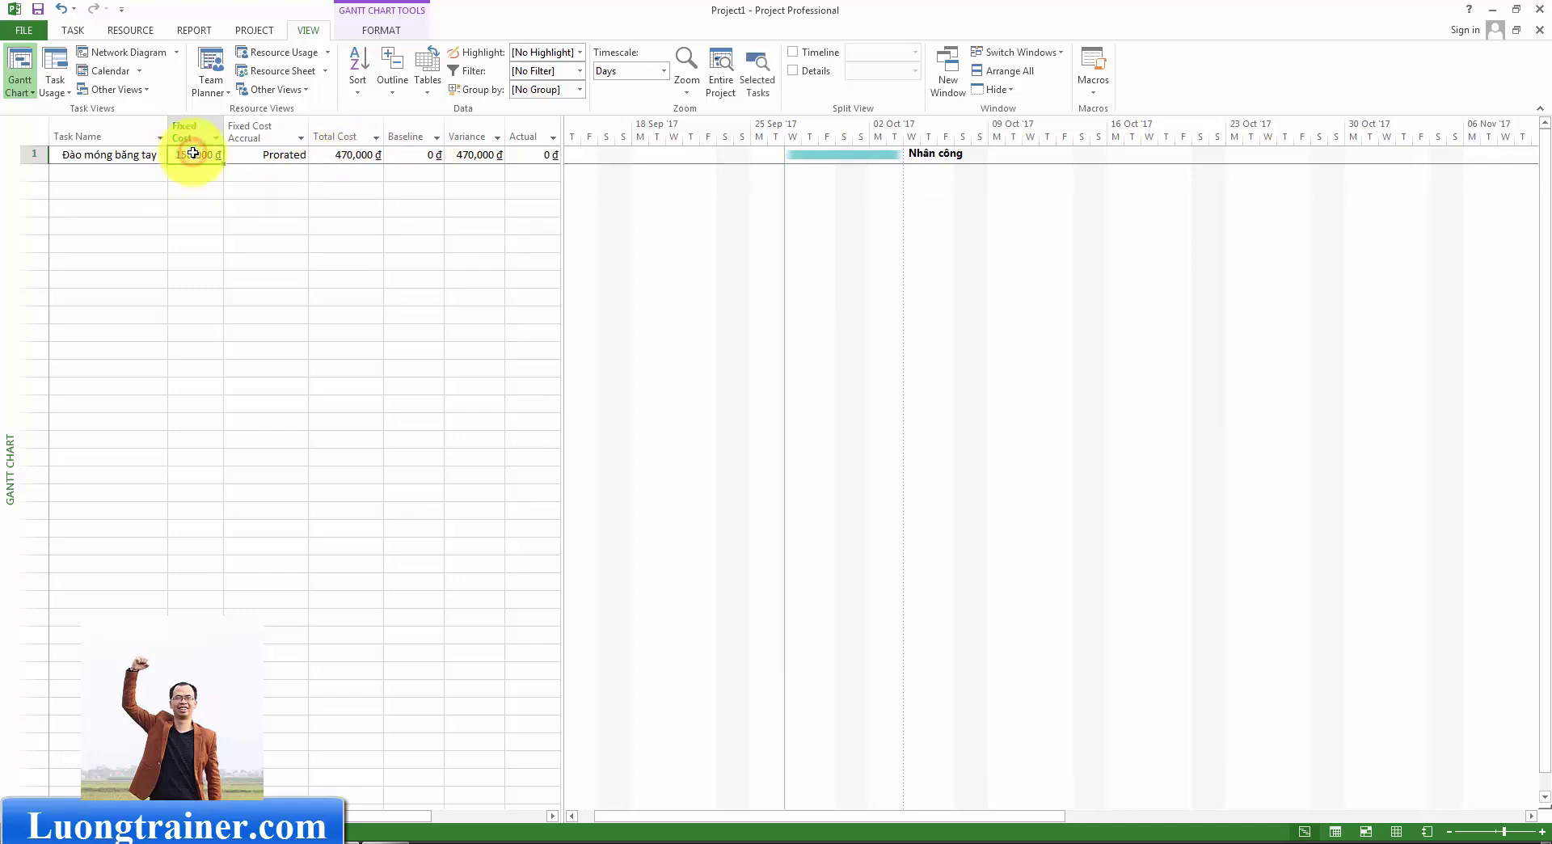
text(0)
key(Return)
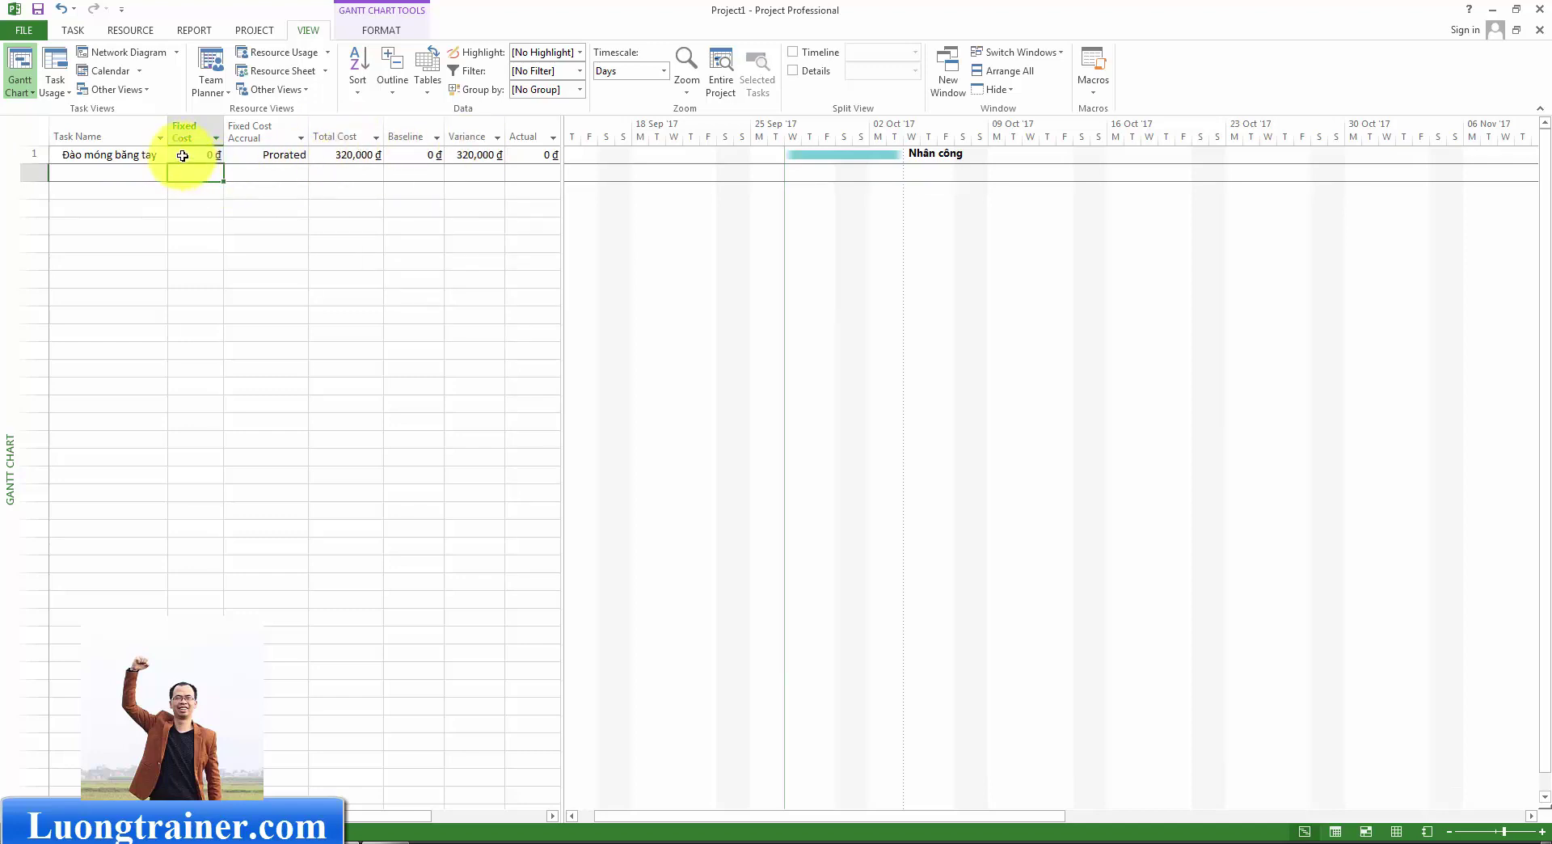
click(187, 153)
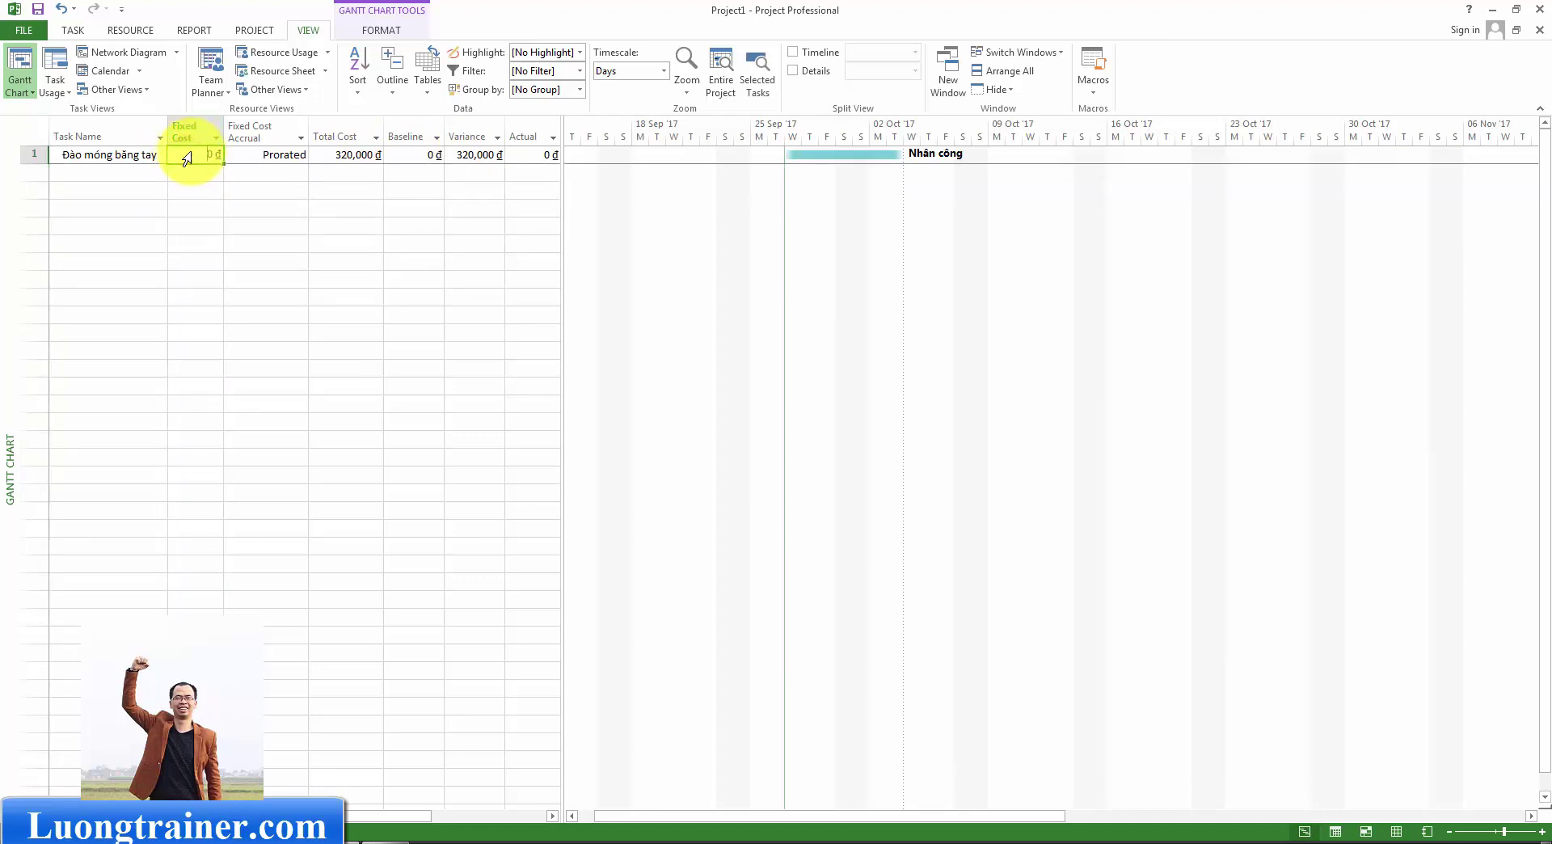
click(186, 155)
click(187, 171)
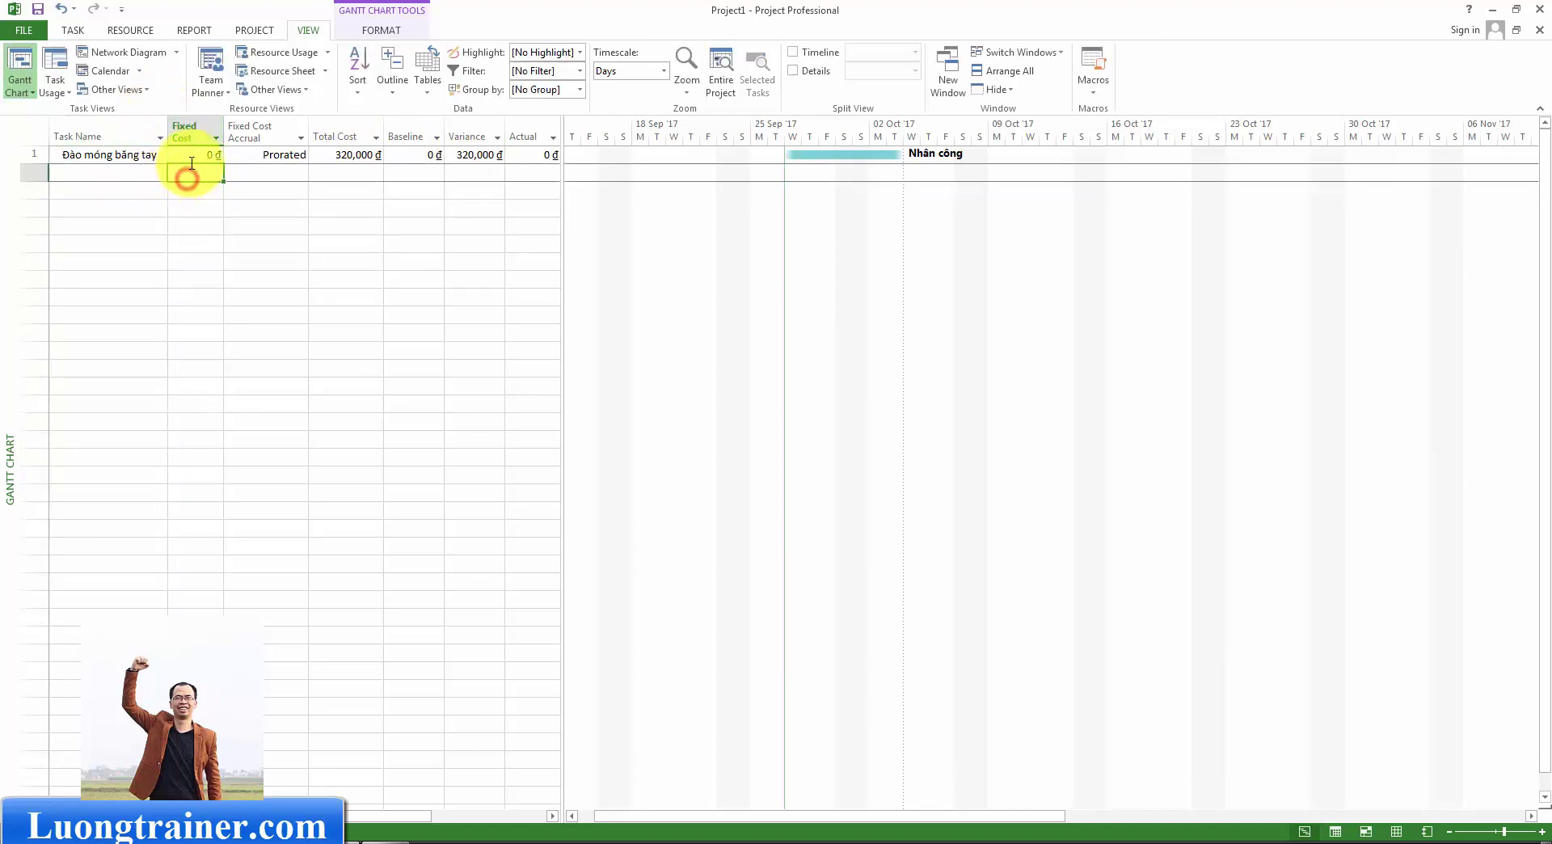
click(199, 180)
click(257, 174)
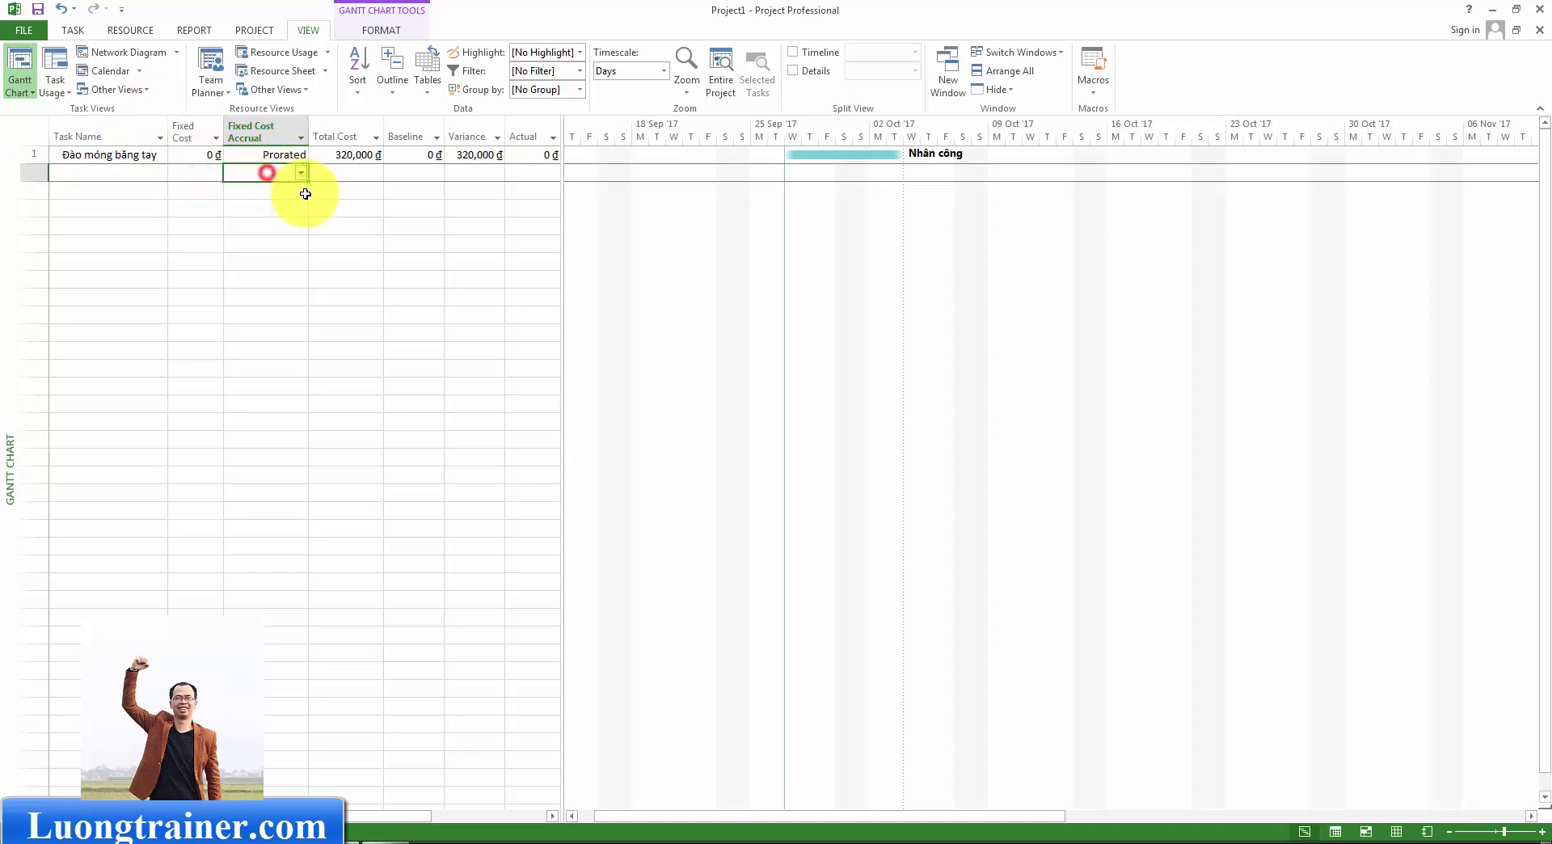
click(350, 176)
click(191, 176)
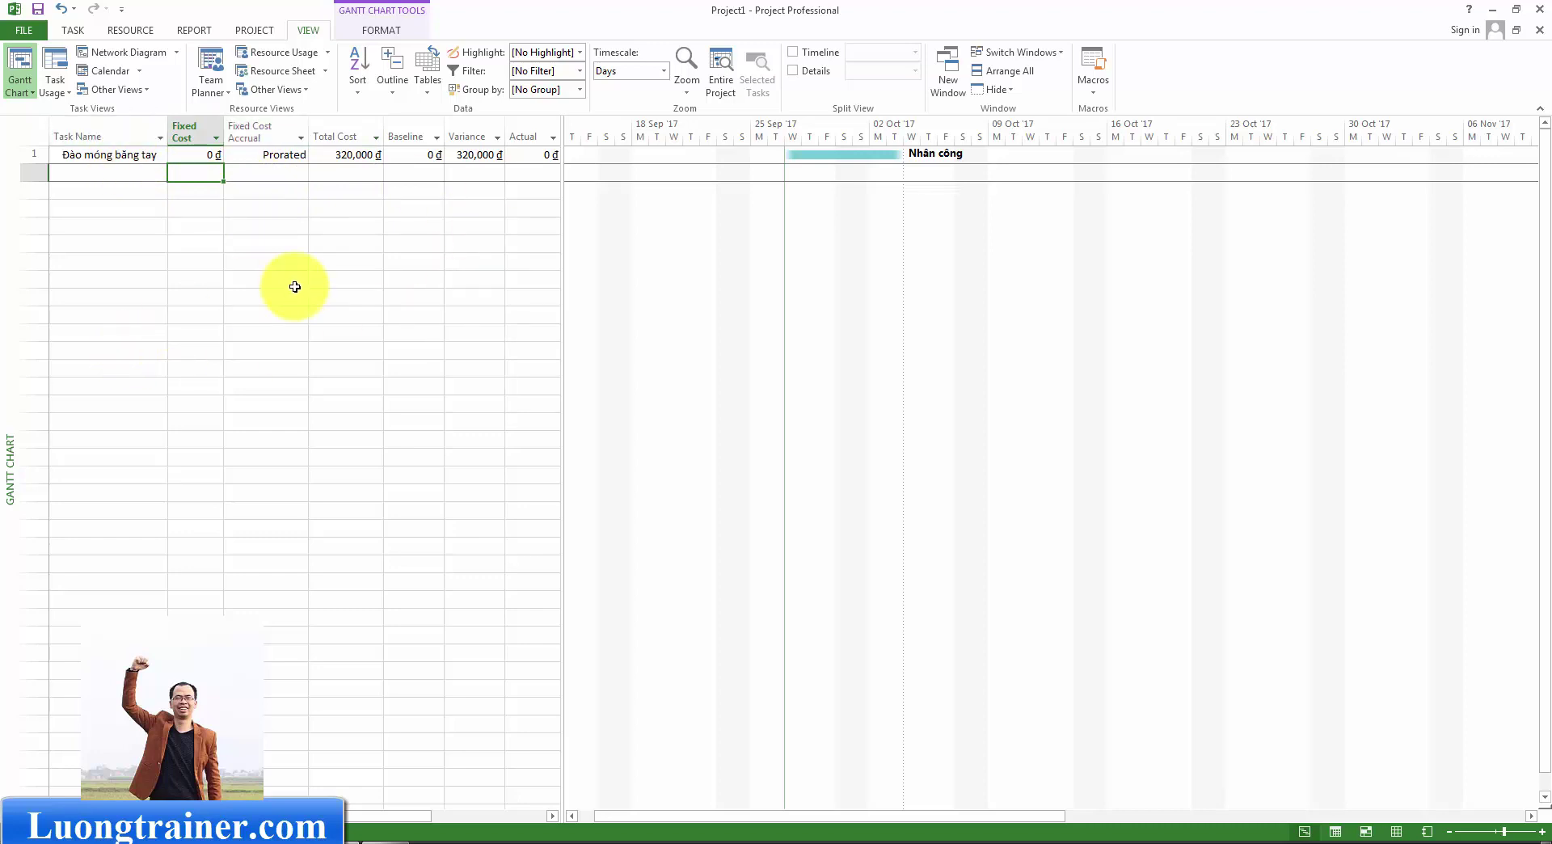
Turn on the project summary task in the advanced display options for Project1 and save the options.
click(24, 30)
click(29, 394)
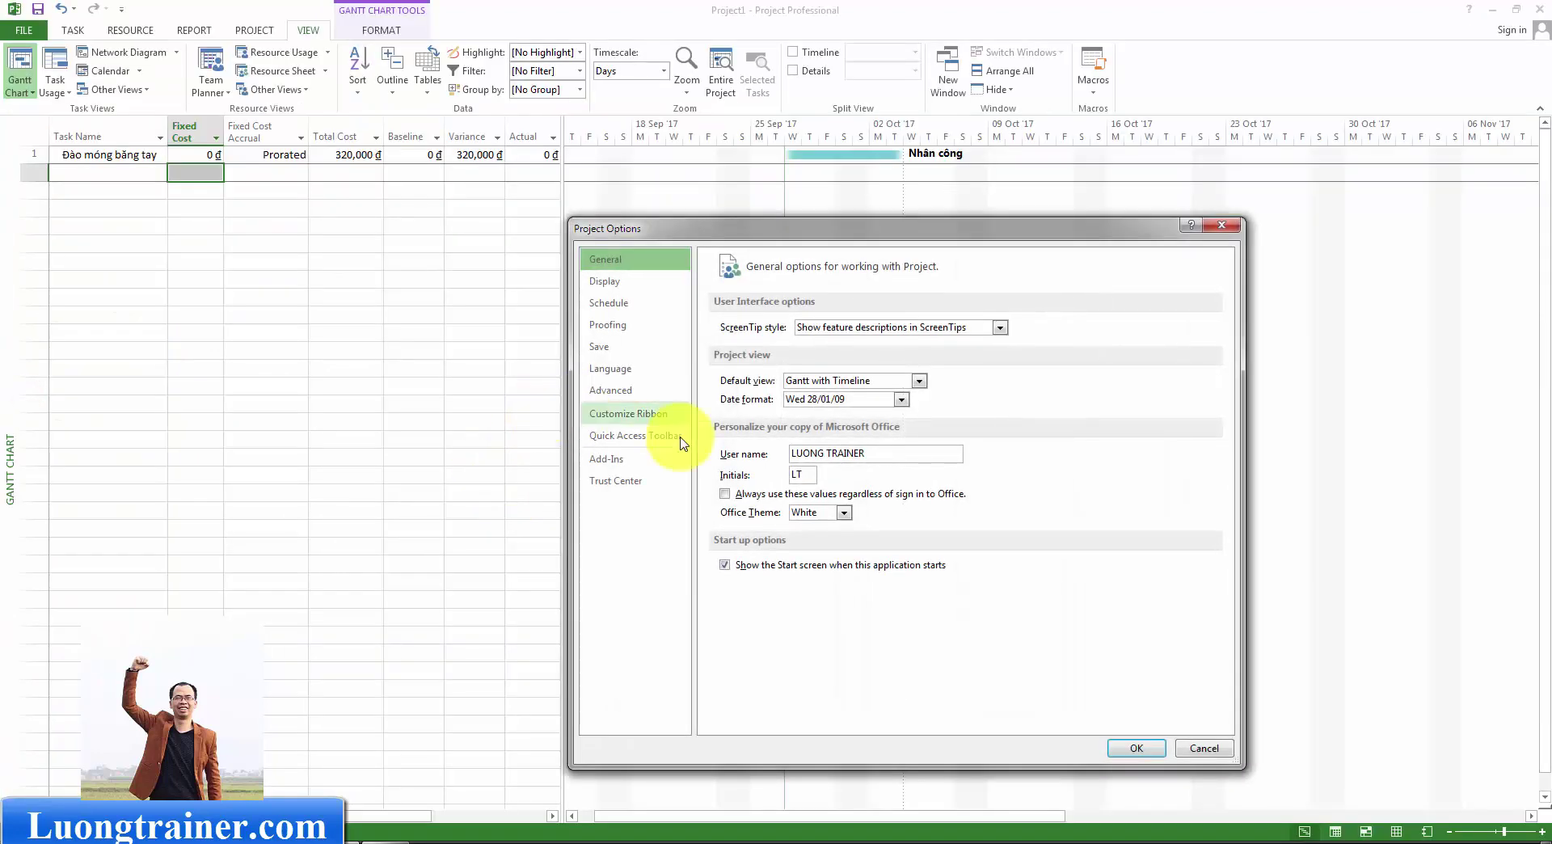
click(602, 389)
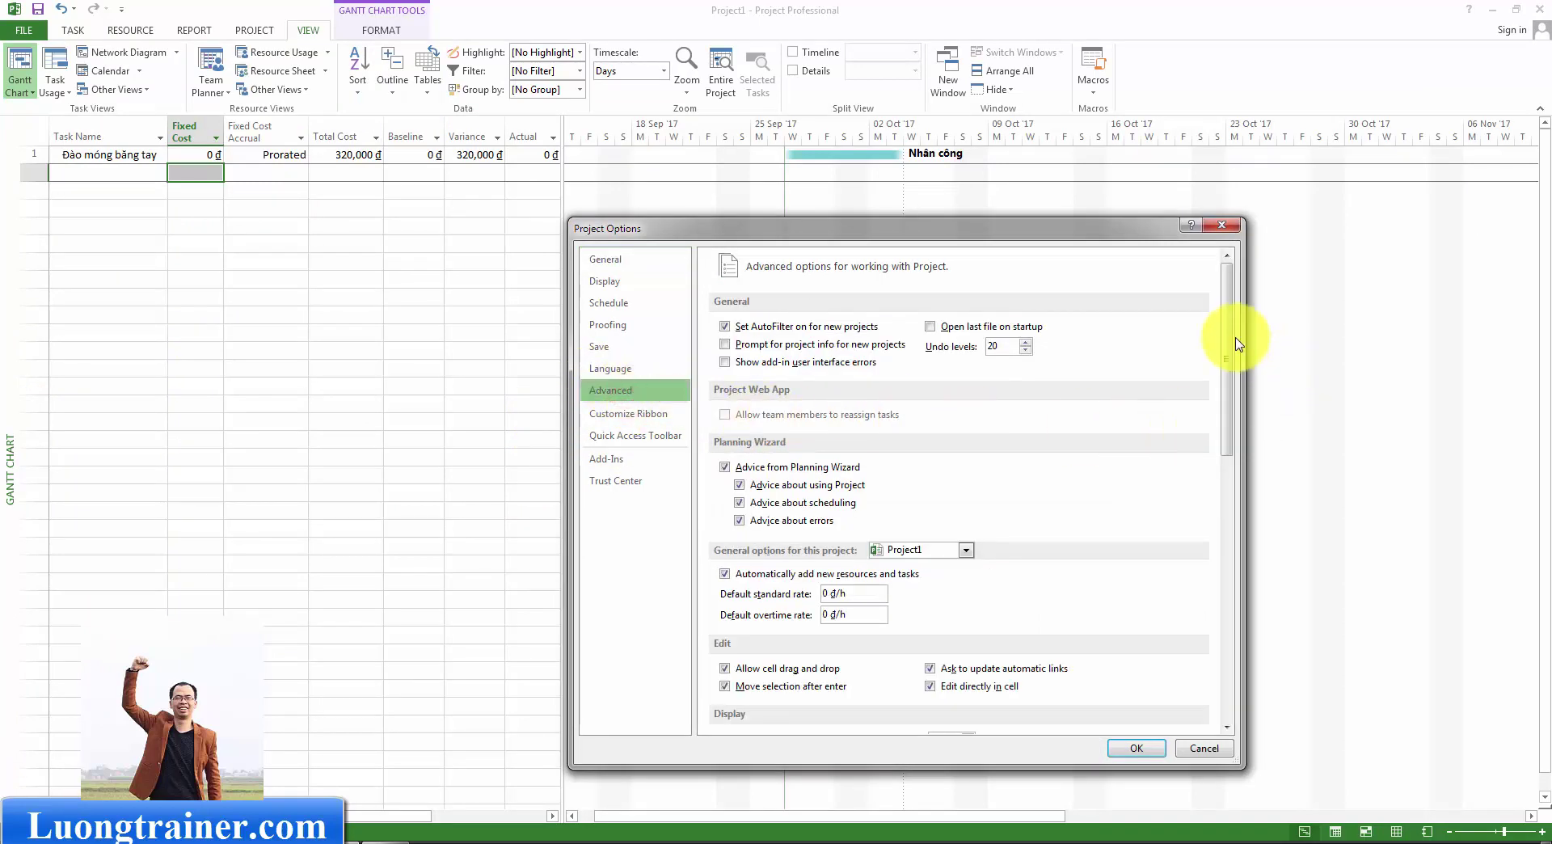
drag(1230, 355, 1221, 522)
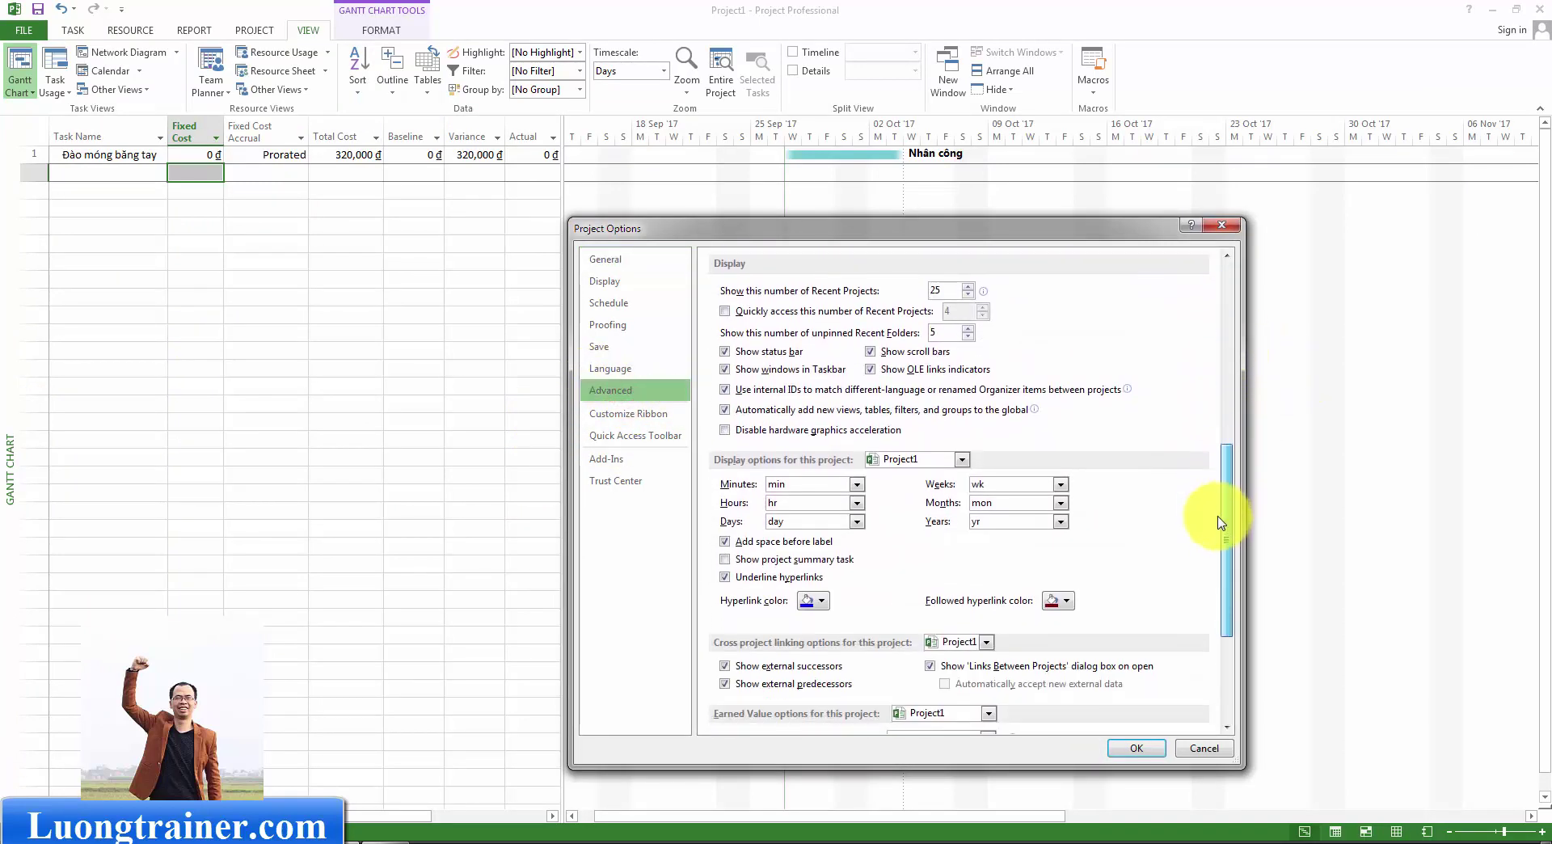
click(764, 559)
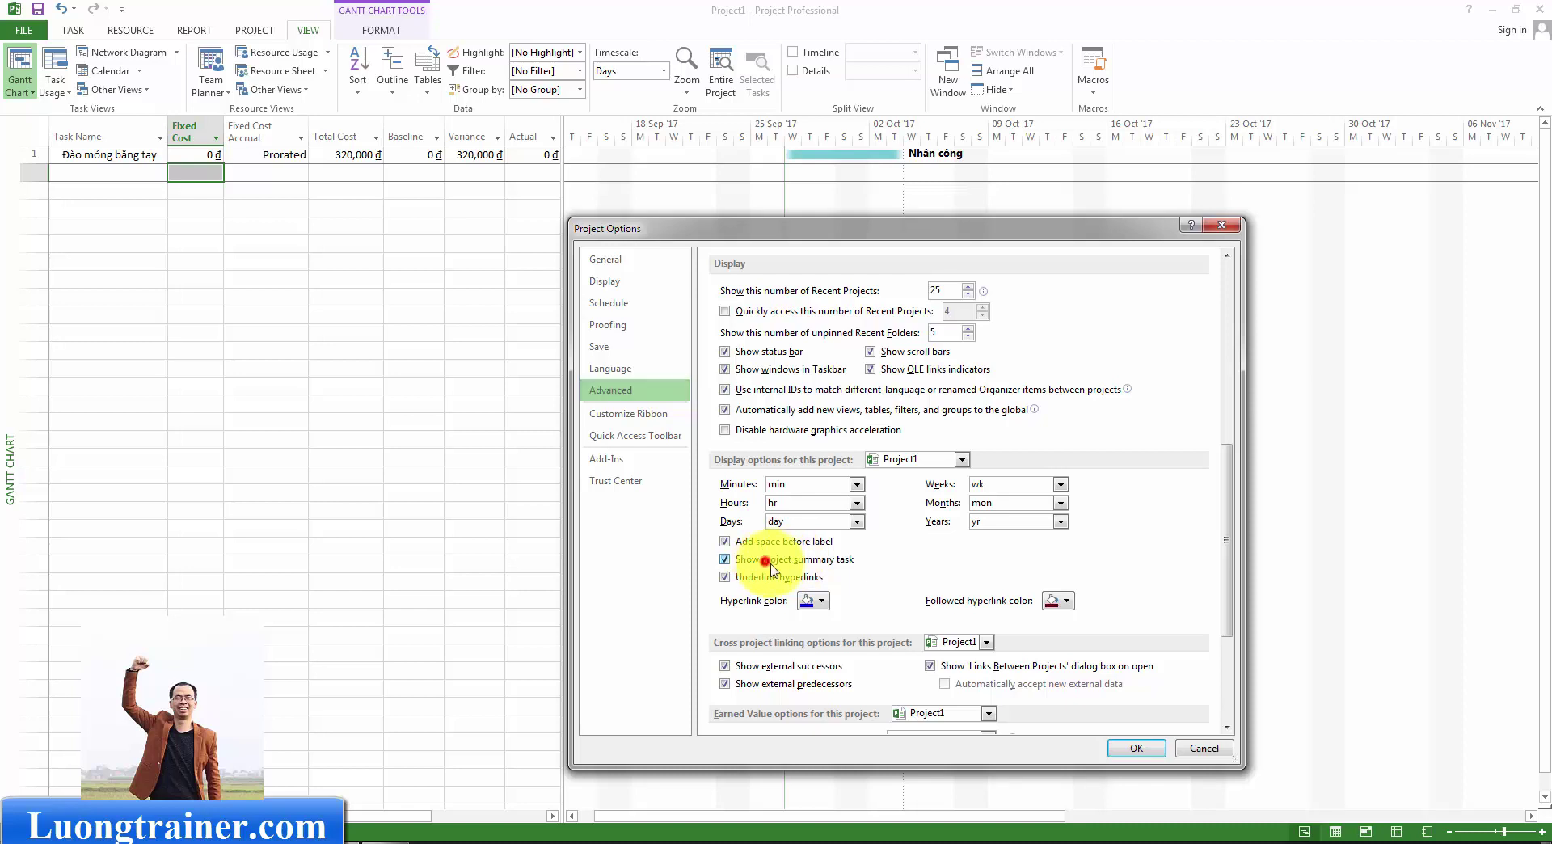
click(1134, 748)
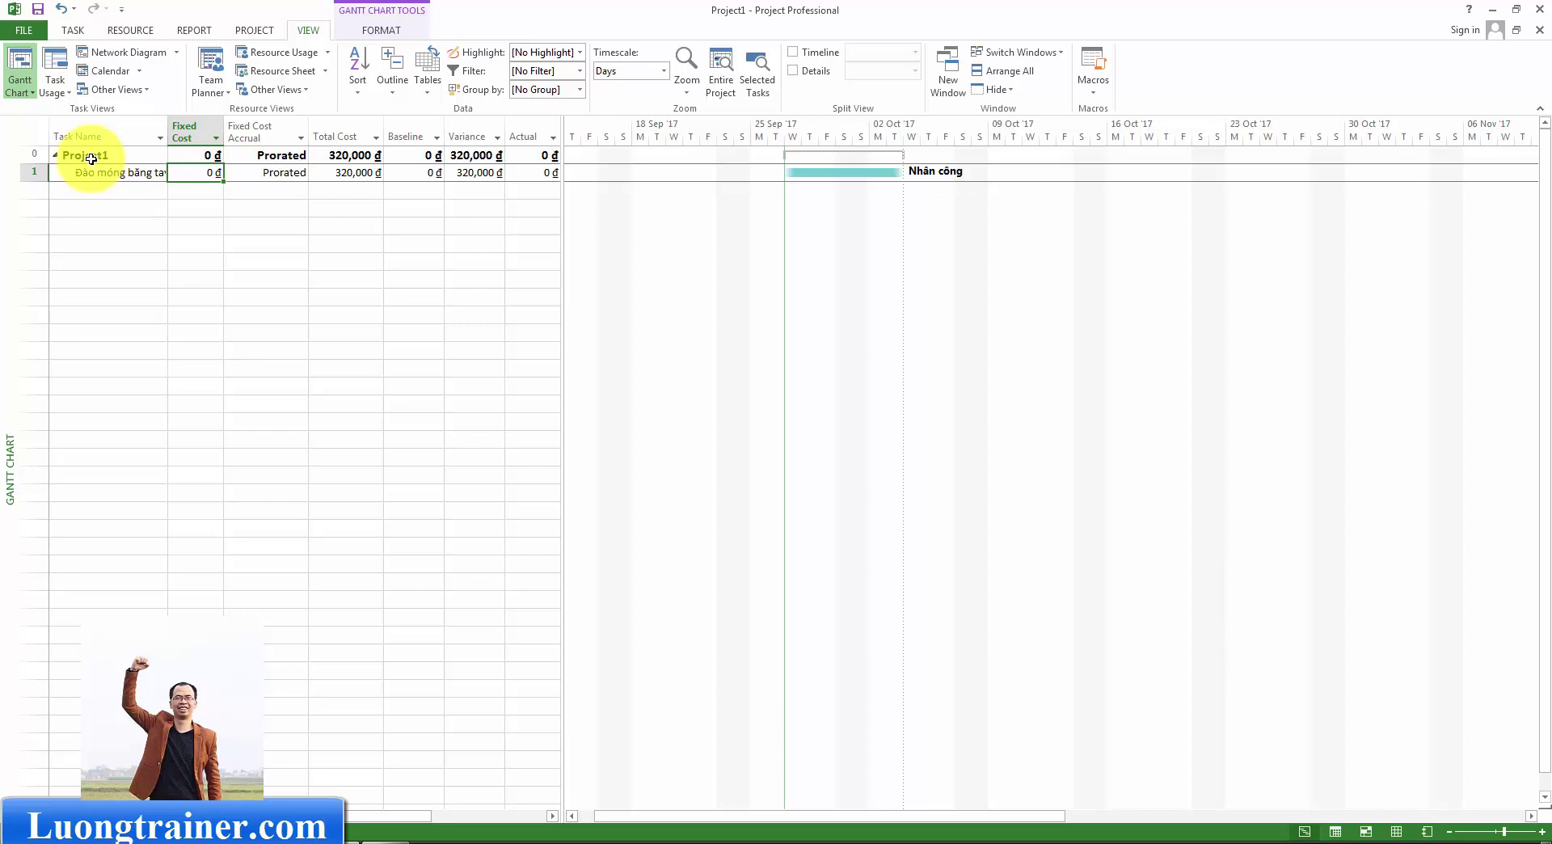
Enter a fixed cost of 150000000 for the Project1 summary task.
click(94, 158)
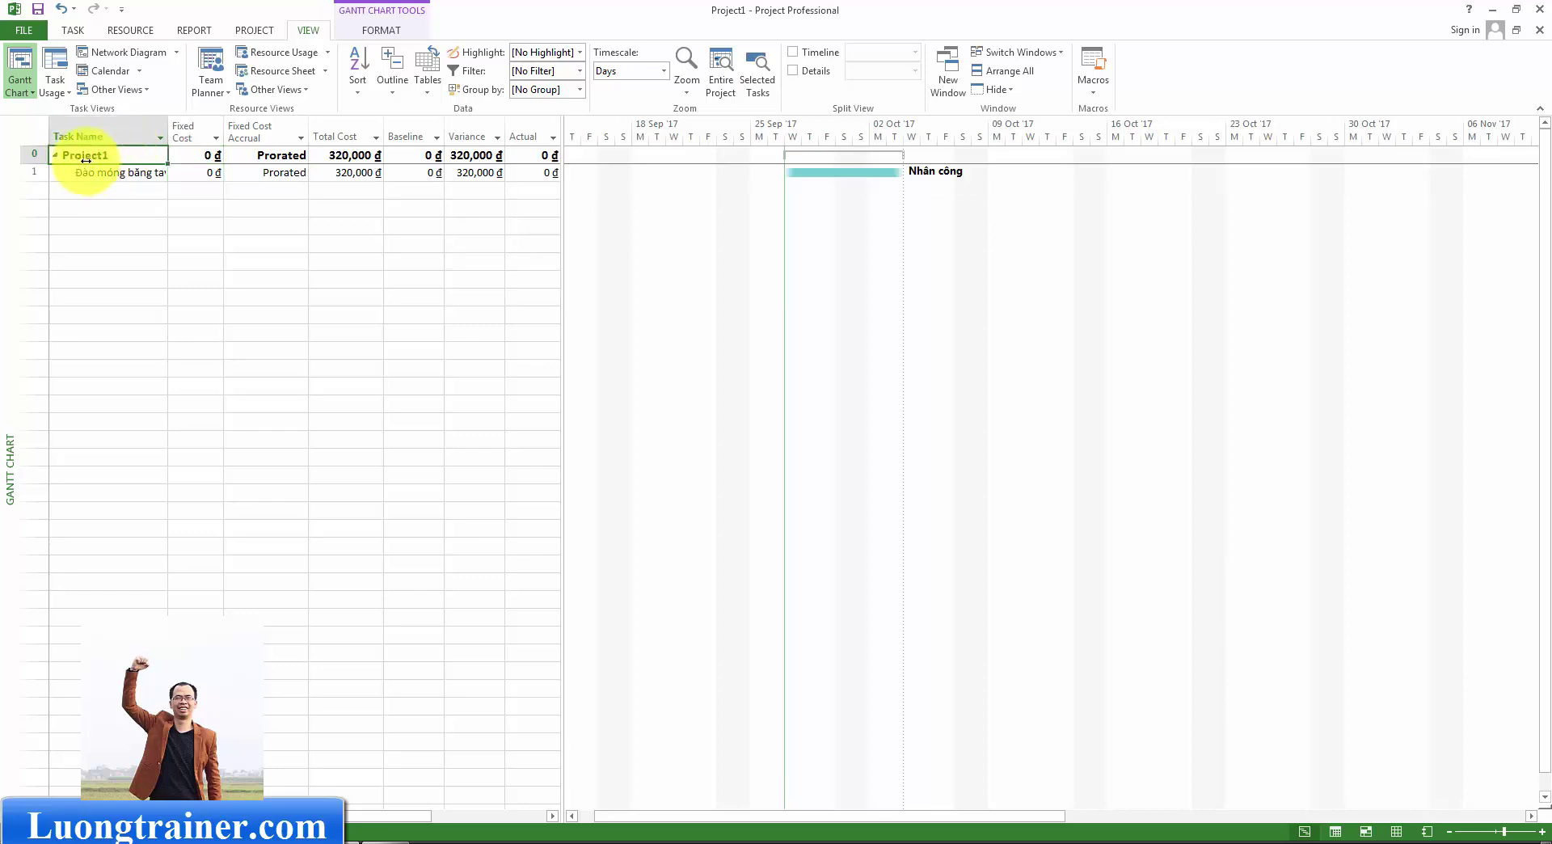
click(203, 157)
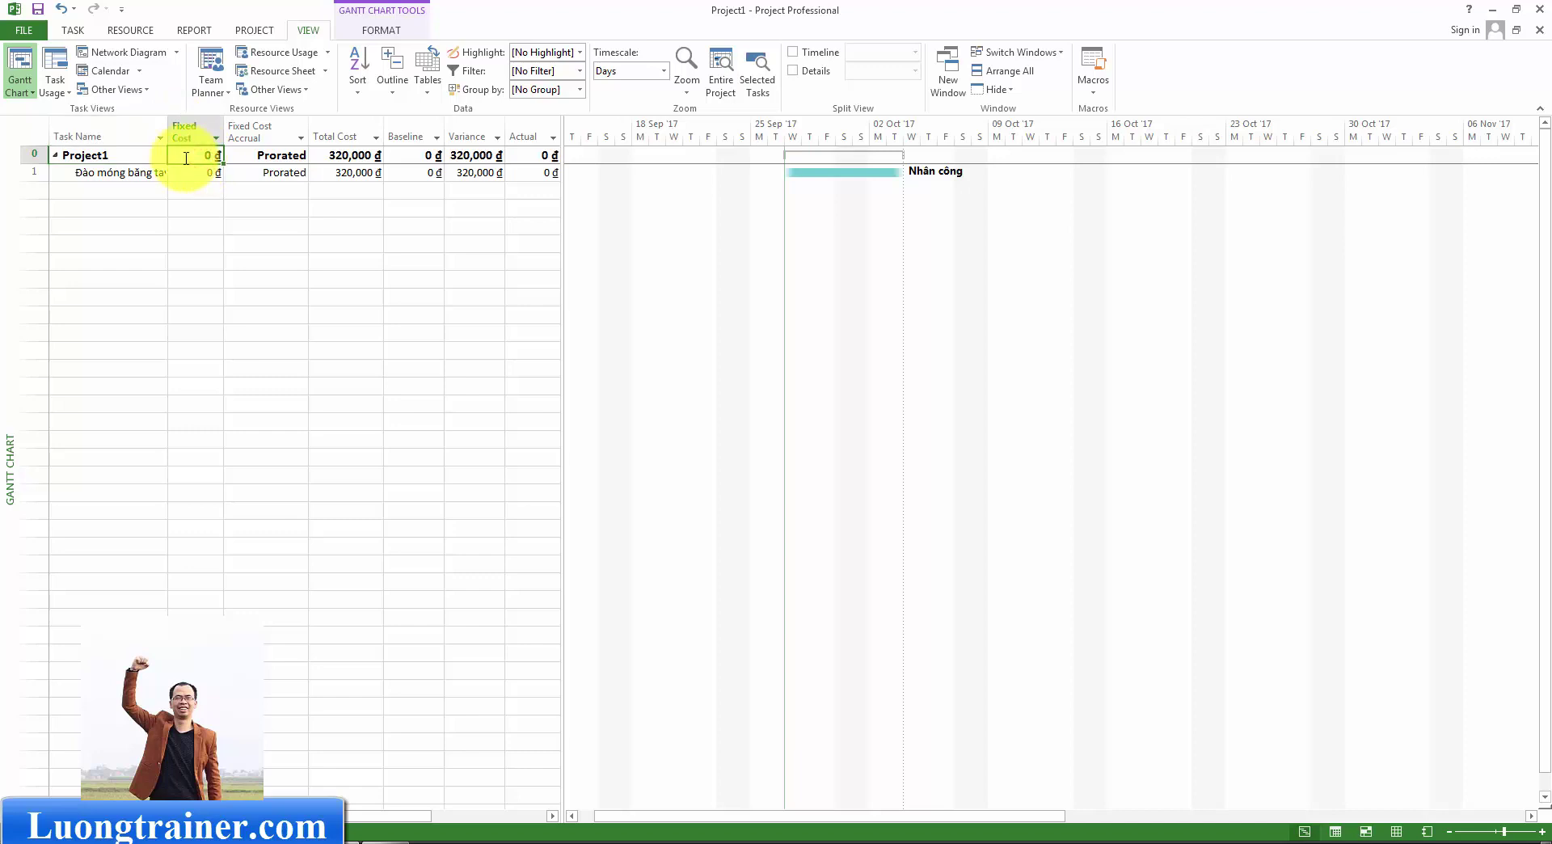
text(1500000000)
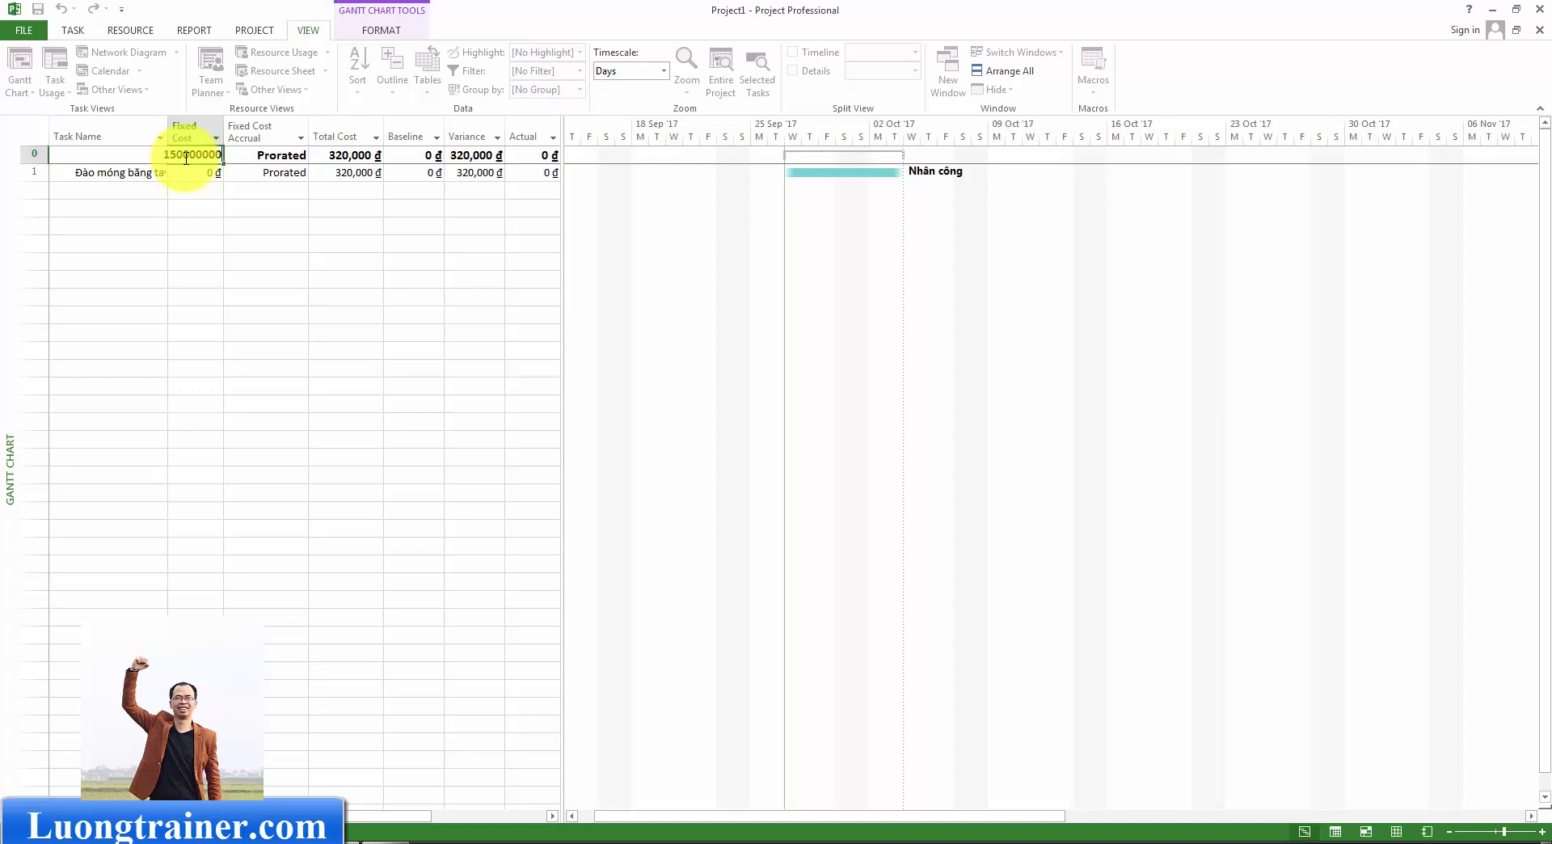
key(Return)
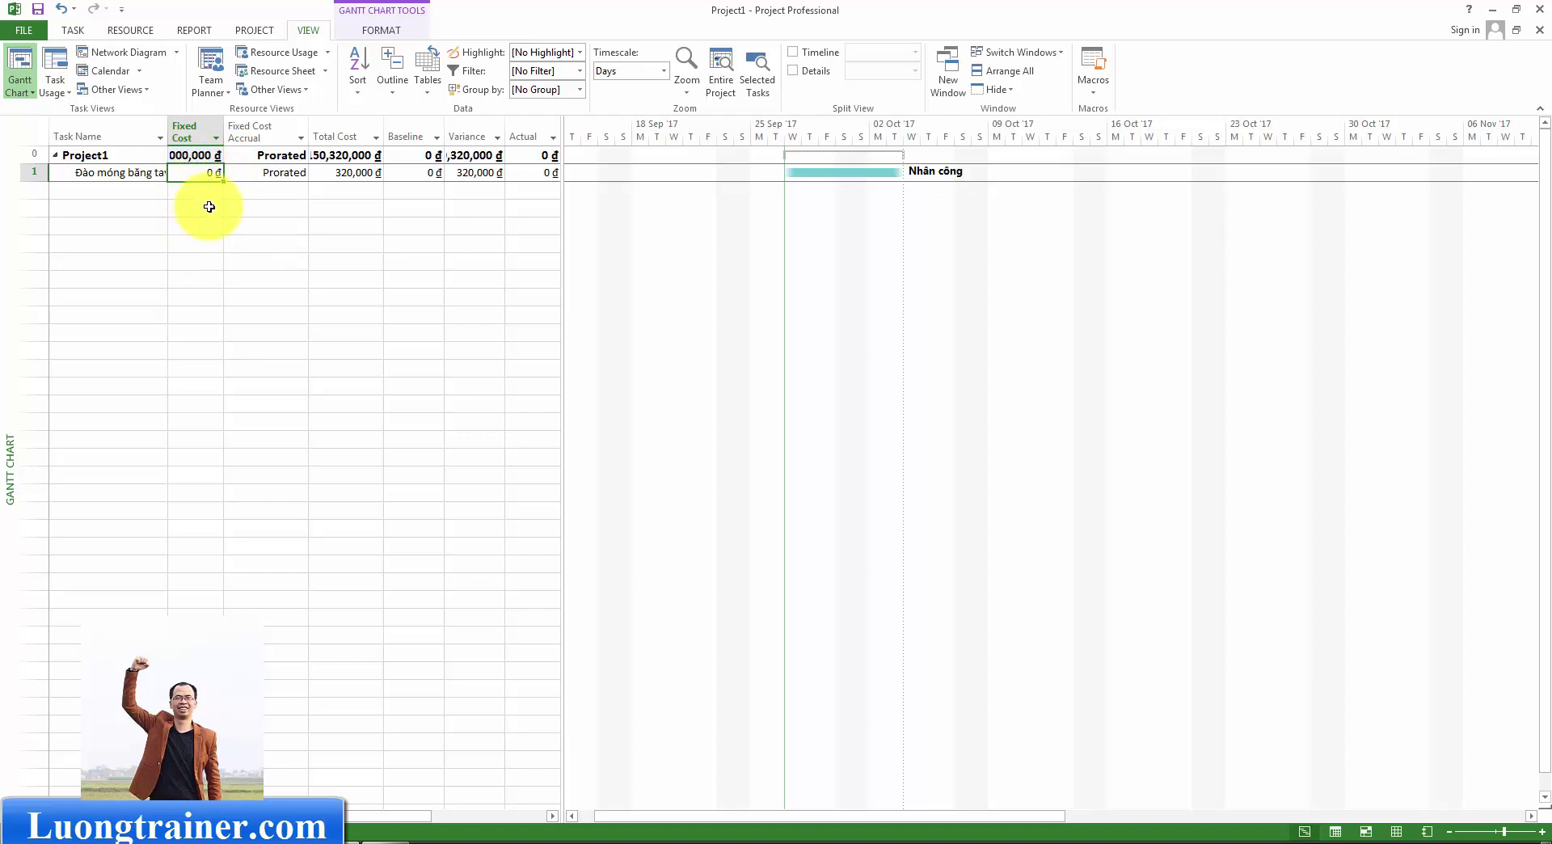
click(198, 154)
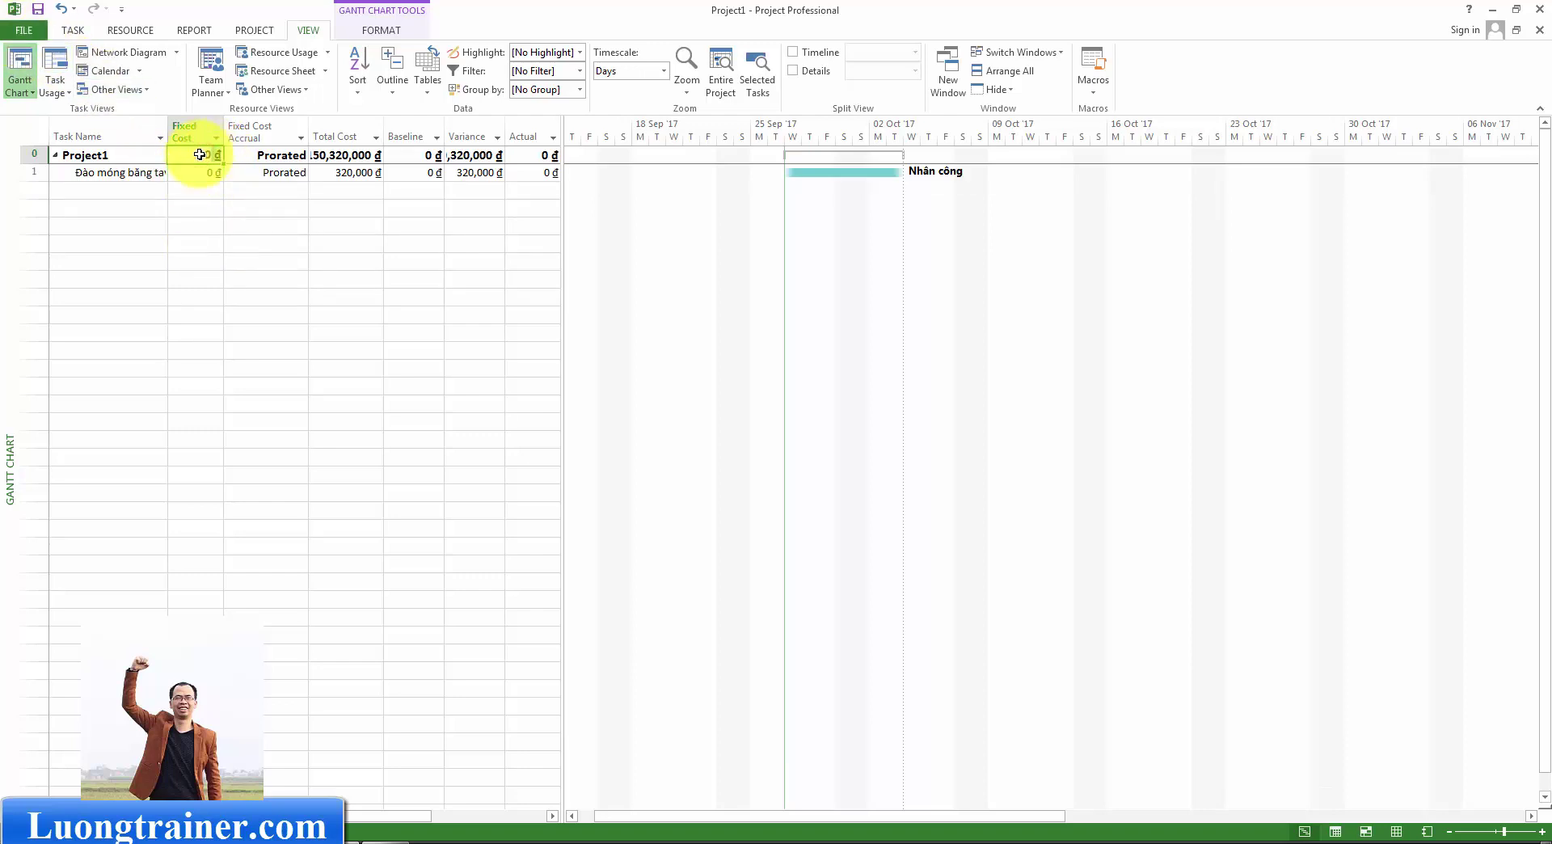
Turn off the project summary task in the advanced display options for Project1 and save the options.
click(23, 29)
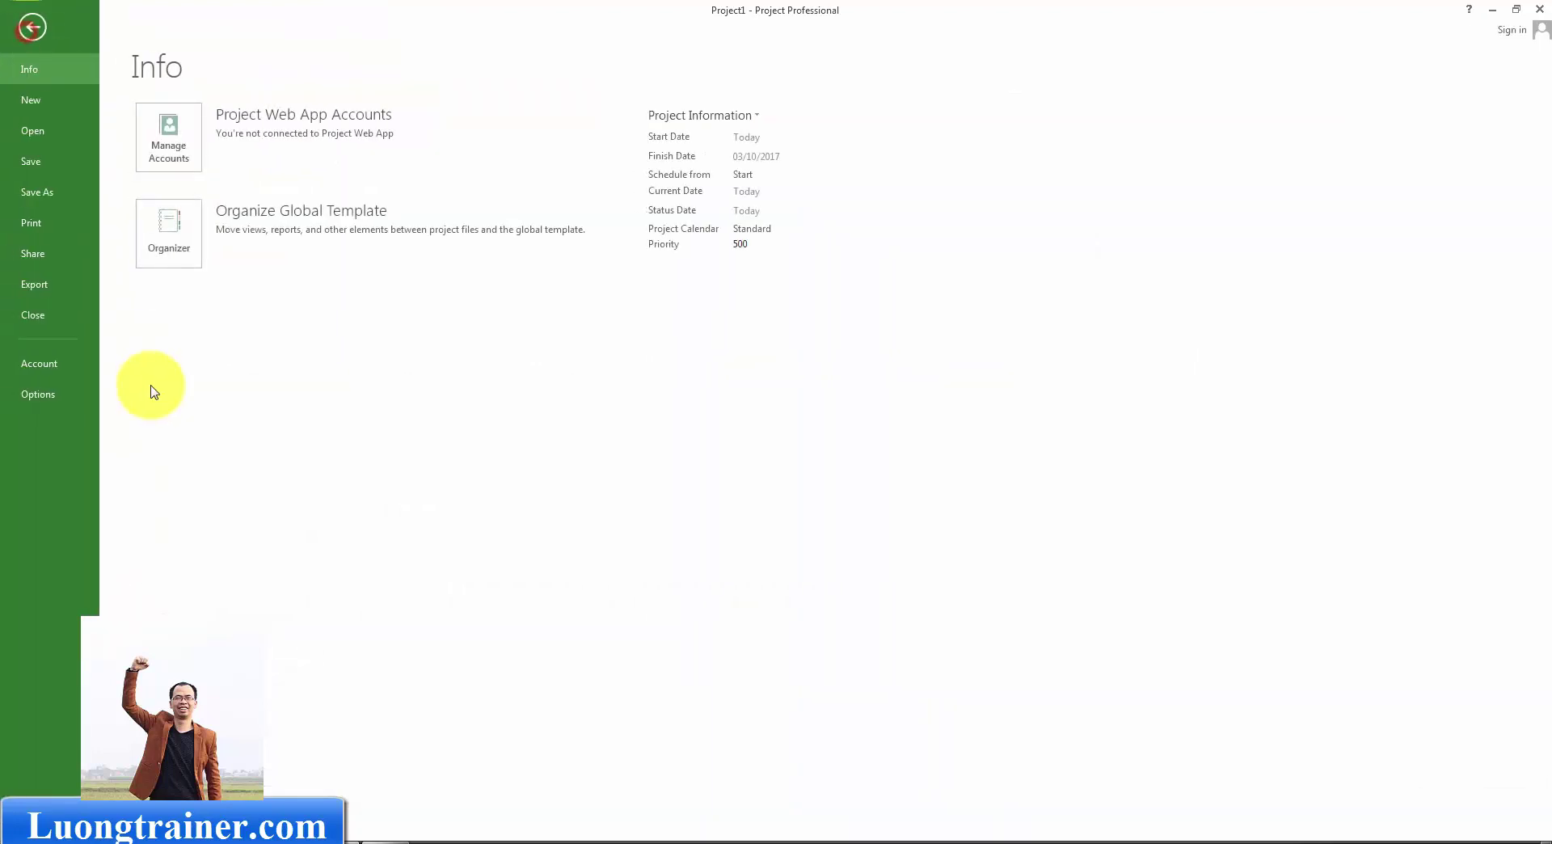
click(46, 395)
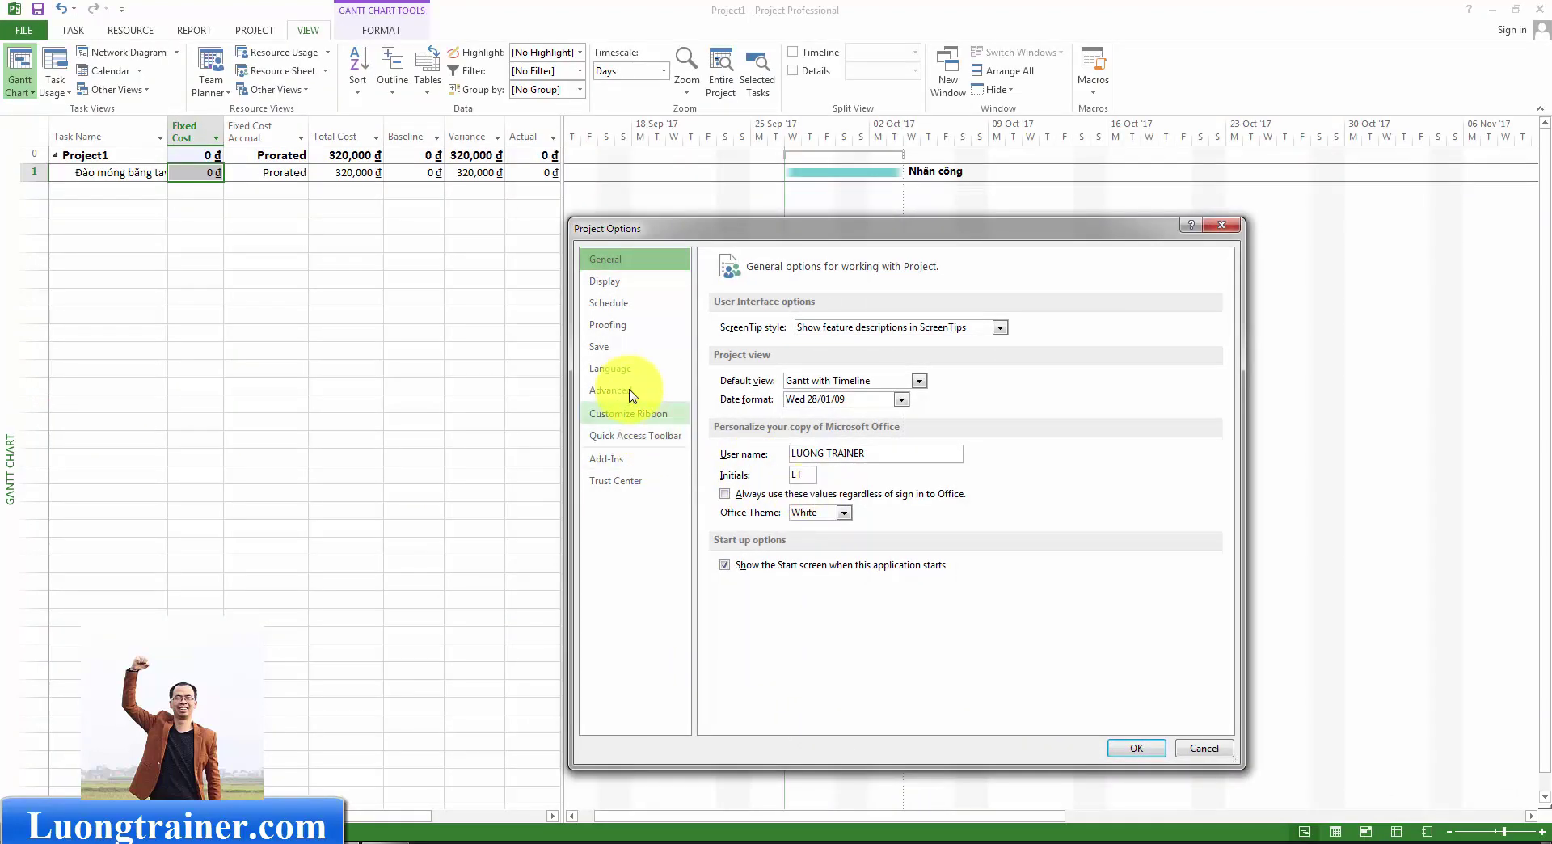
click(629, 392)
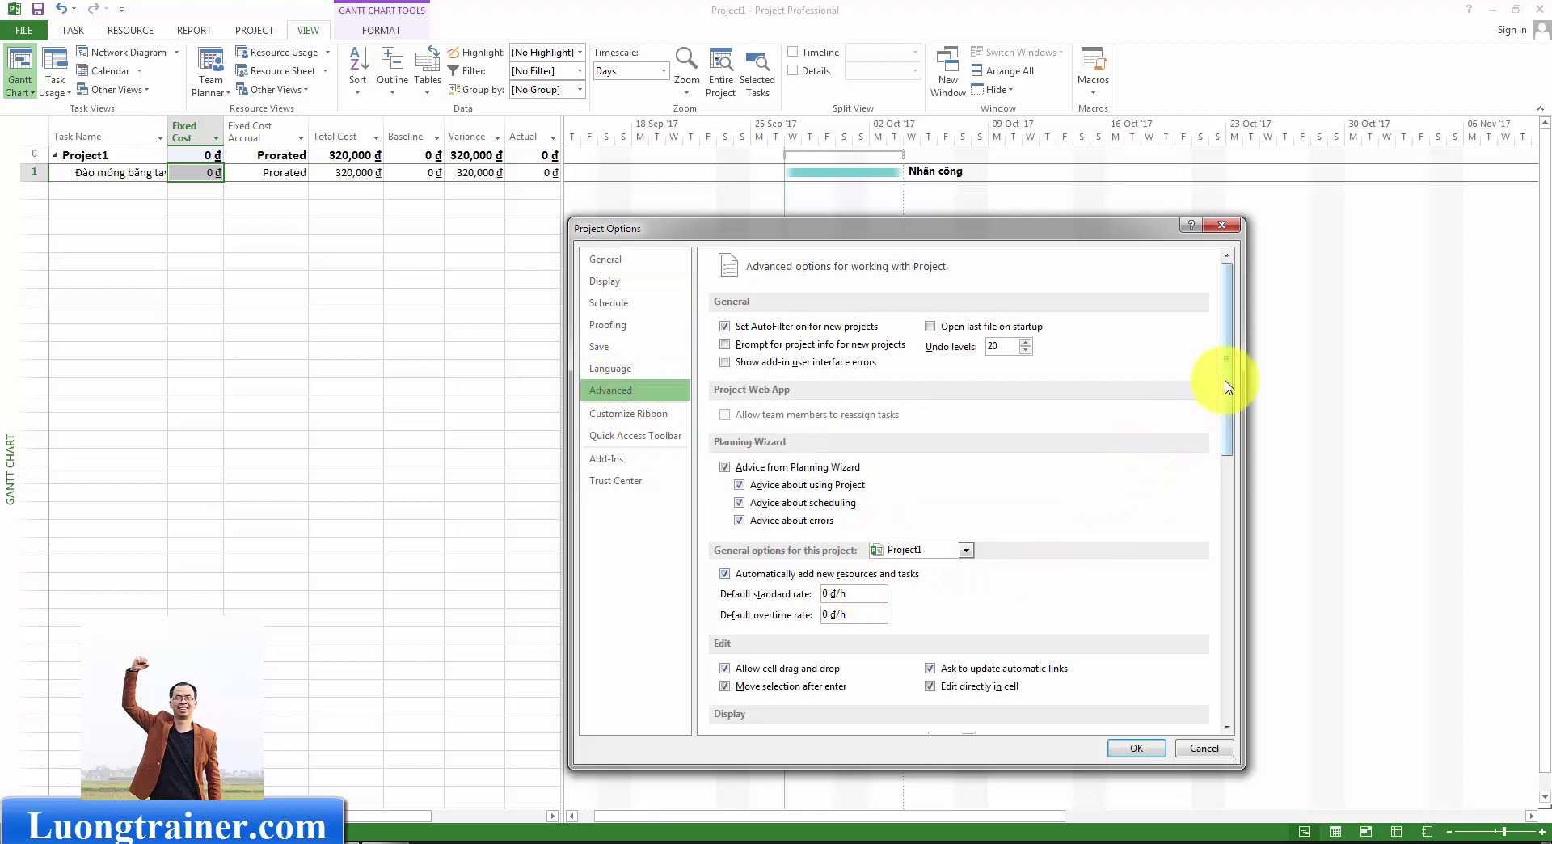
drag(1227, 387, 1223, 505)
scroll(1005, 548, down, 1)
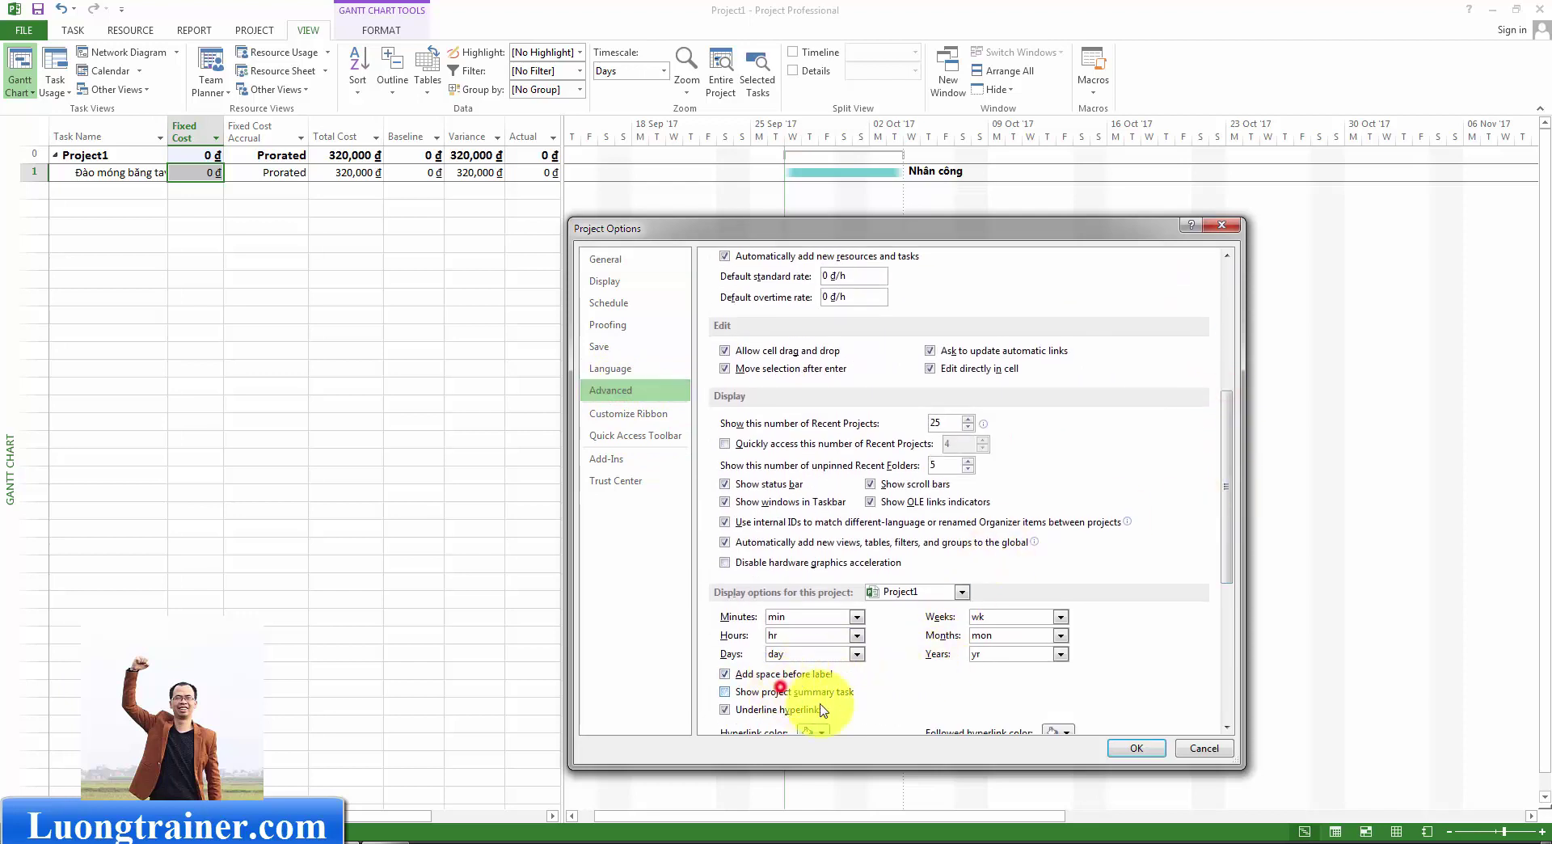
click(1136, 747)
click(286, 247)
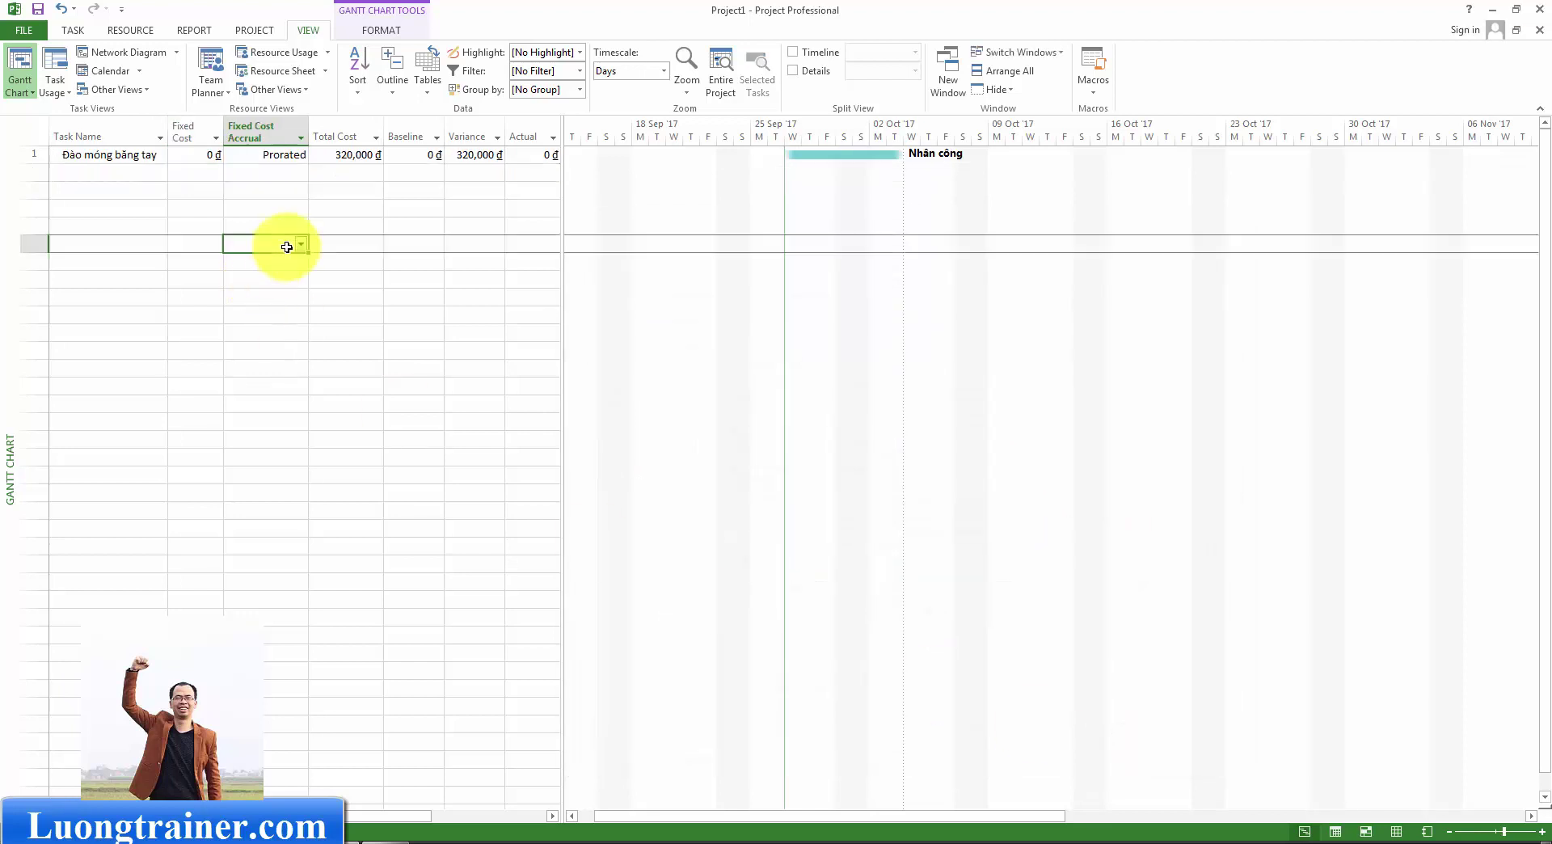
Display the Summary table in the Gantt Chart in place of the Cost table.
click(253, 173)
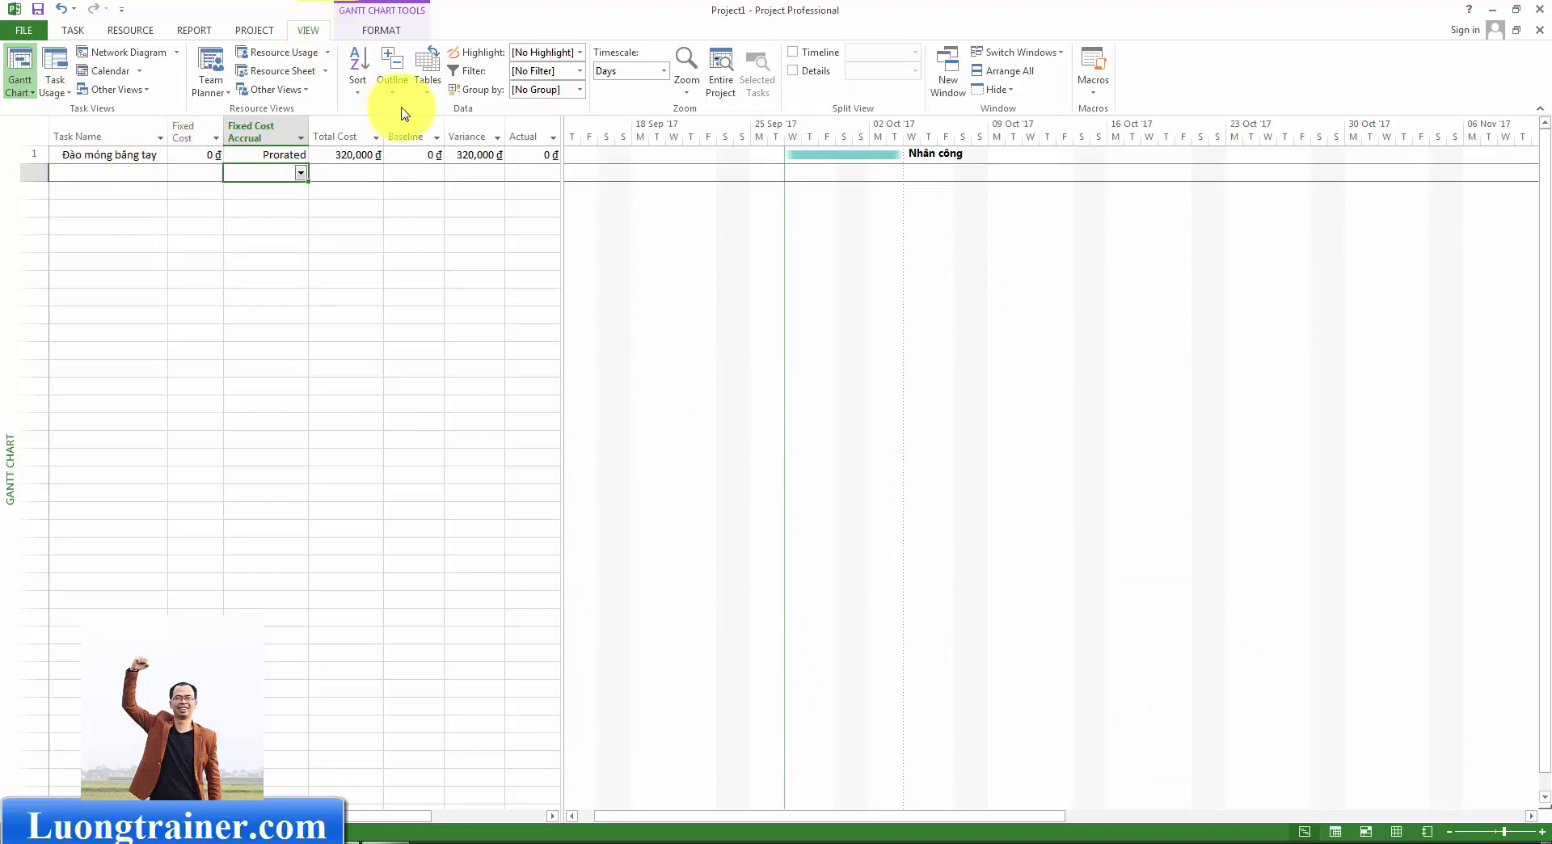
click(429, 89)
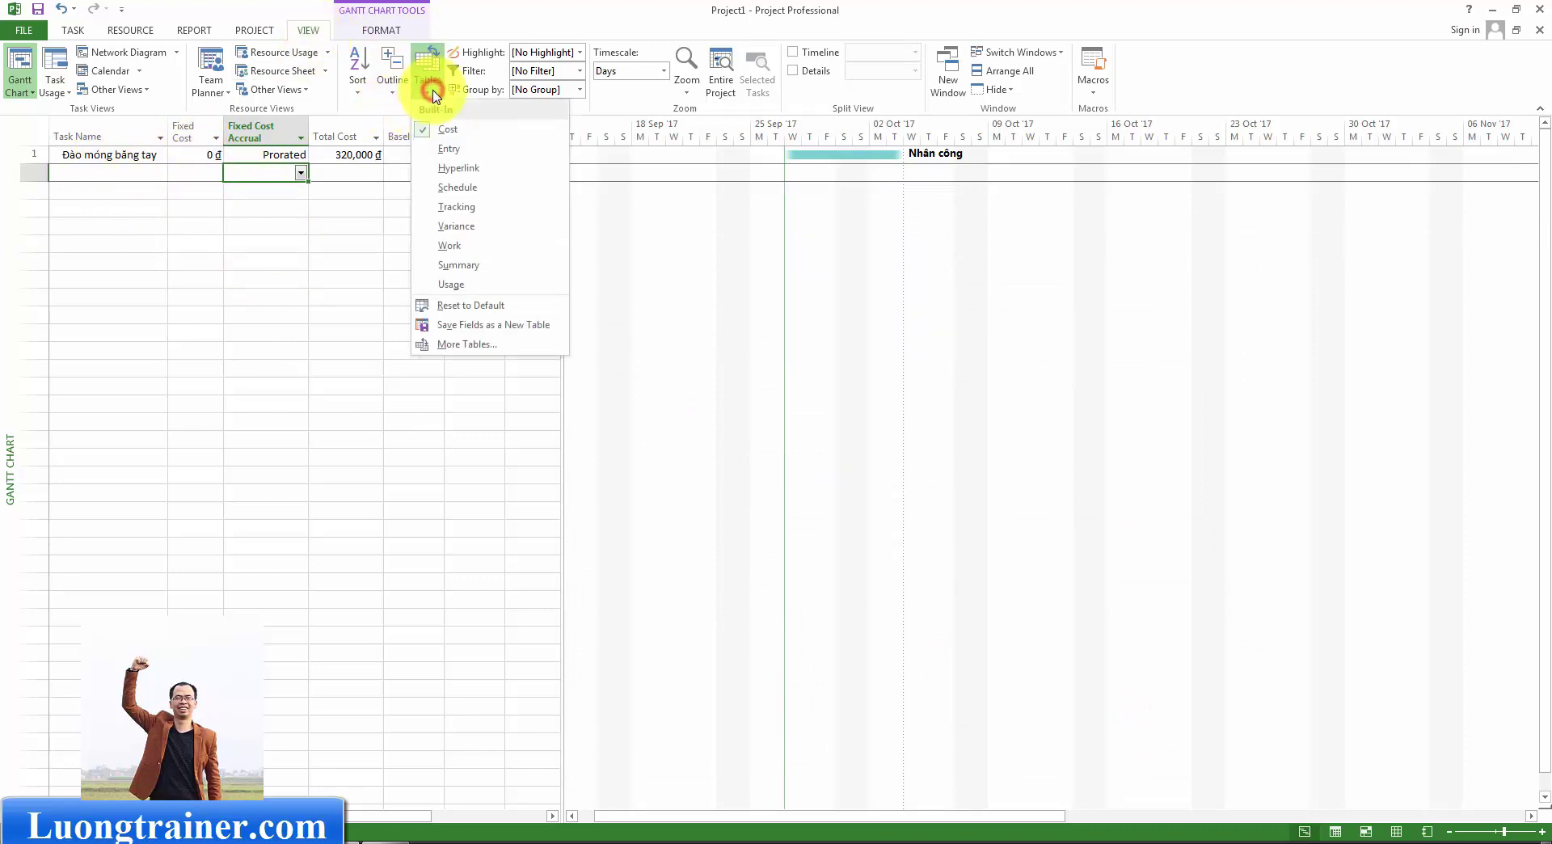
click(458, 264)
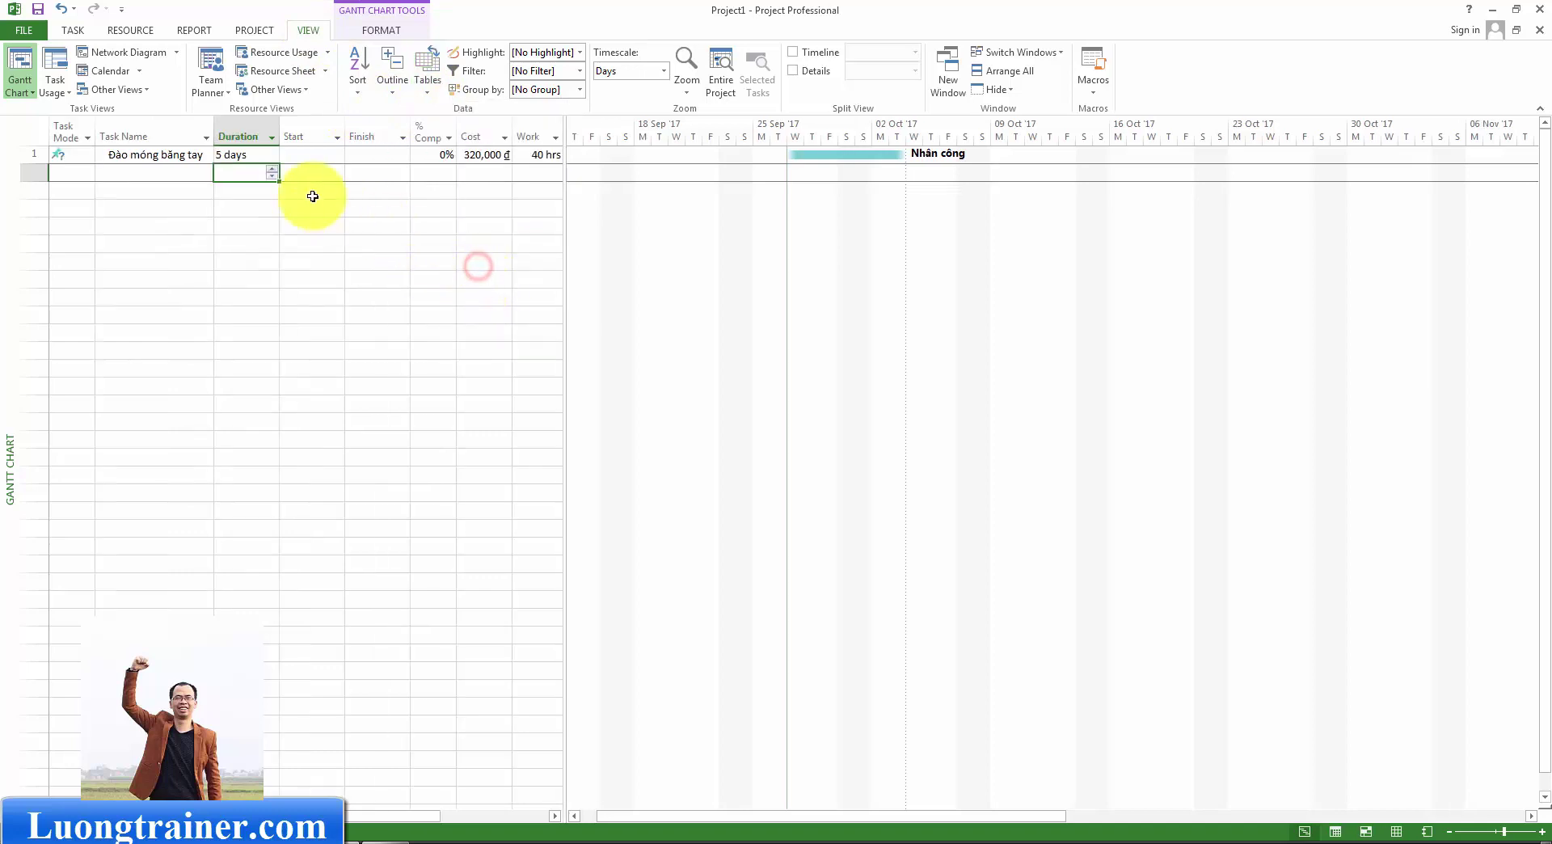
click(307, 191)
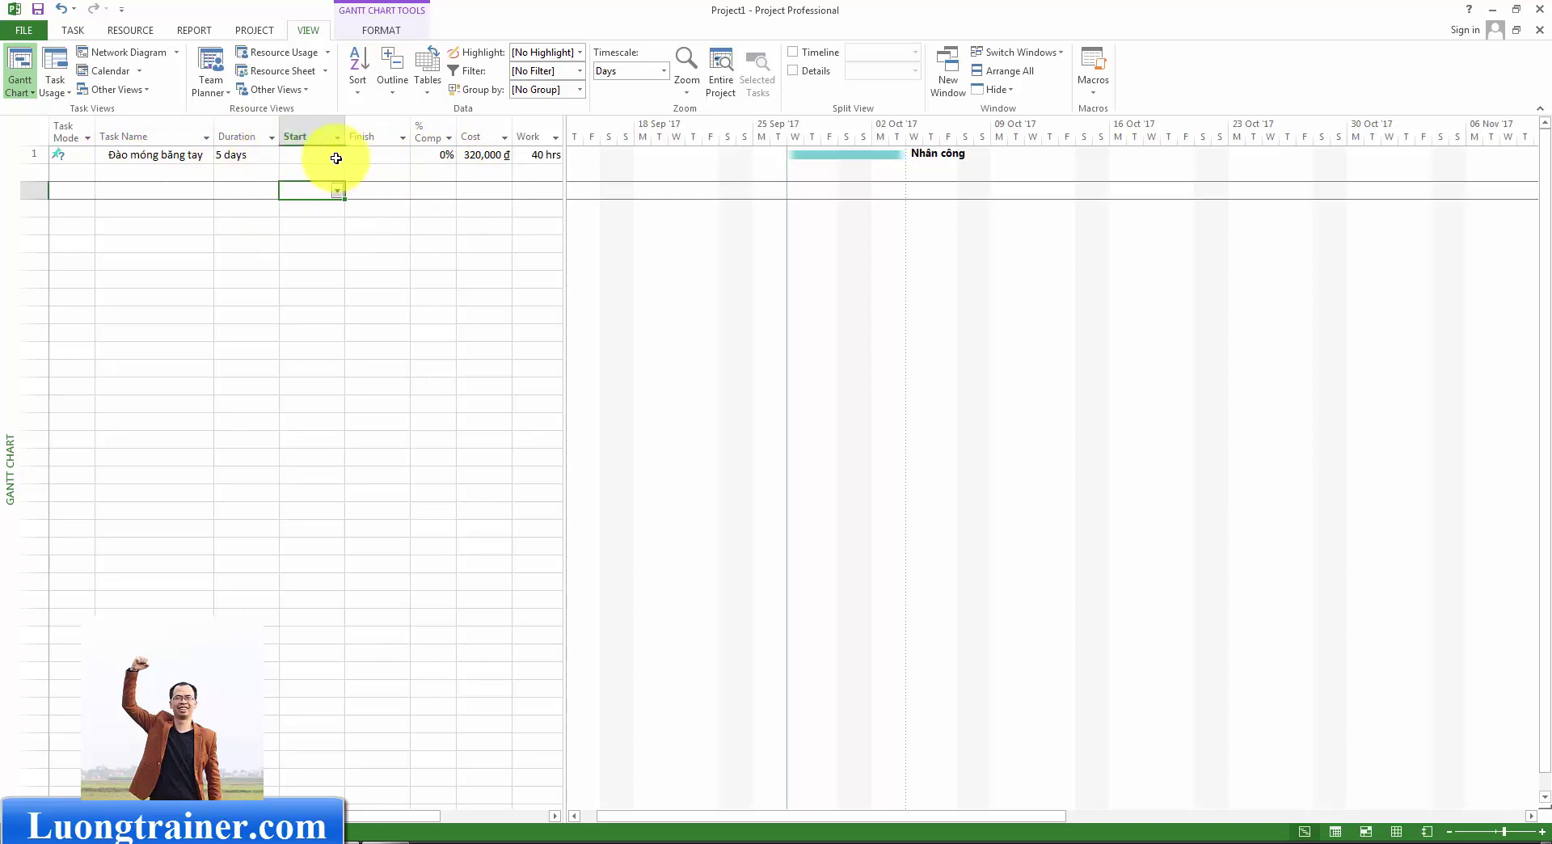
click(305, 221)
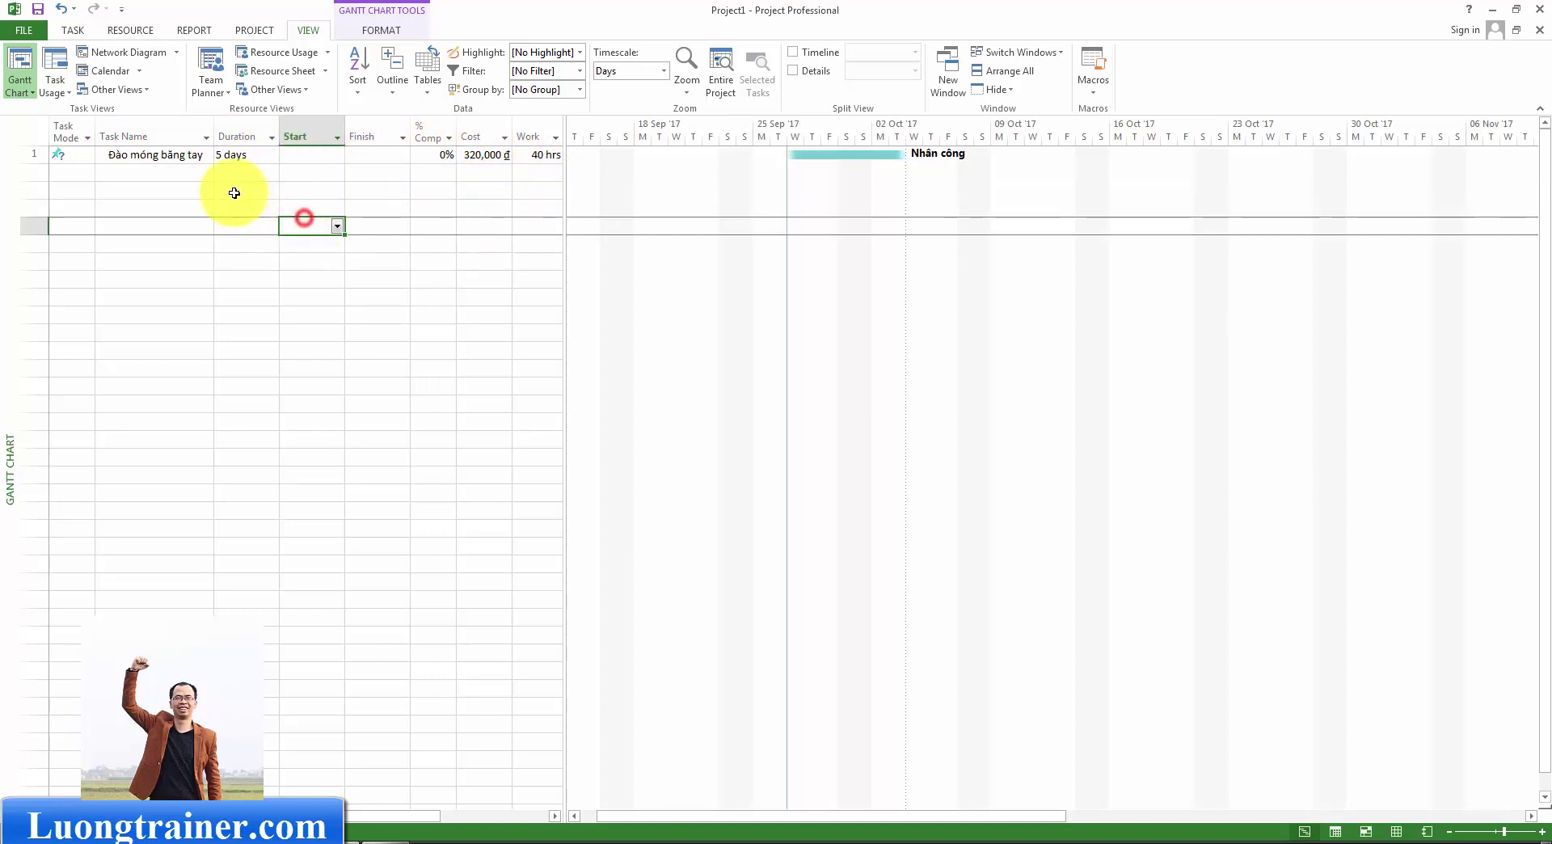
click(234, 192)
click(232, 175)
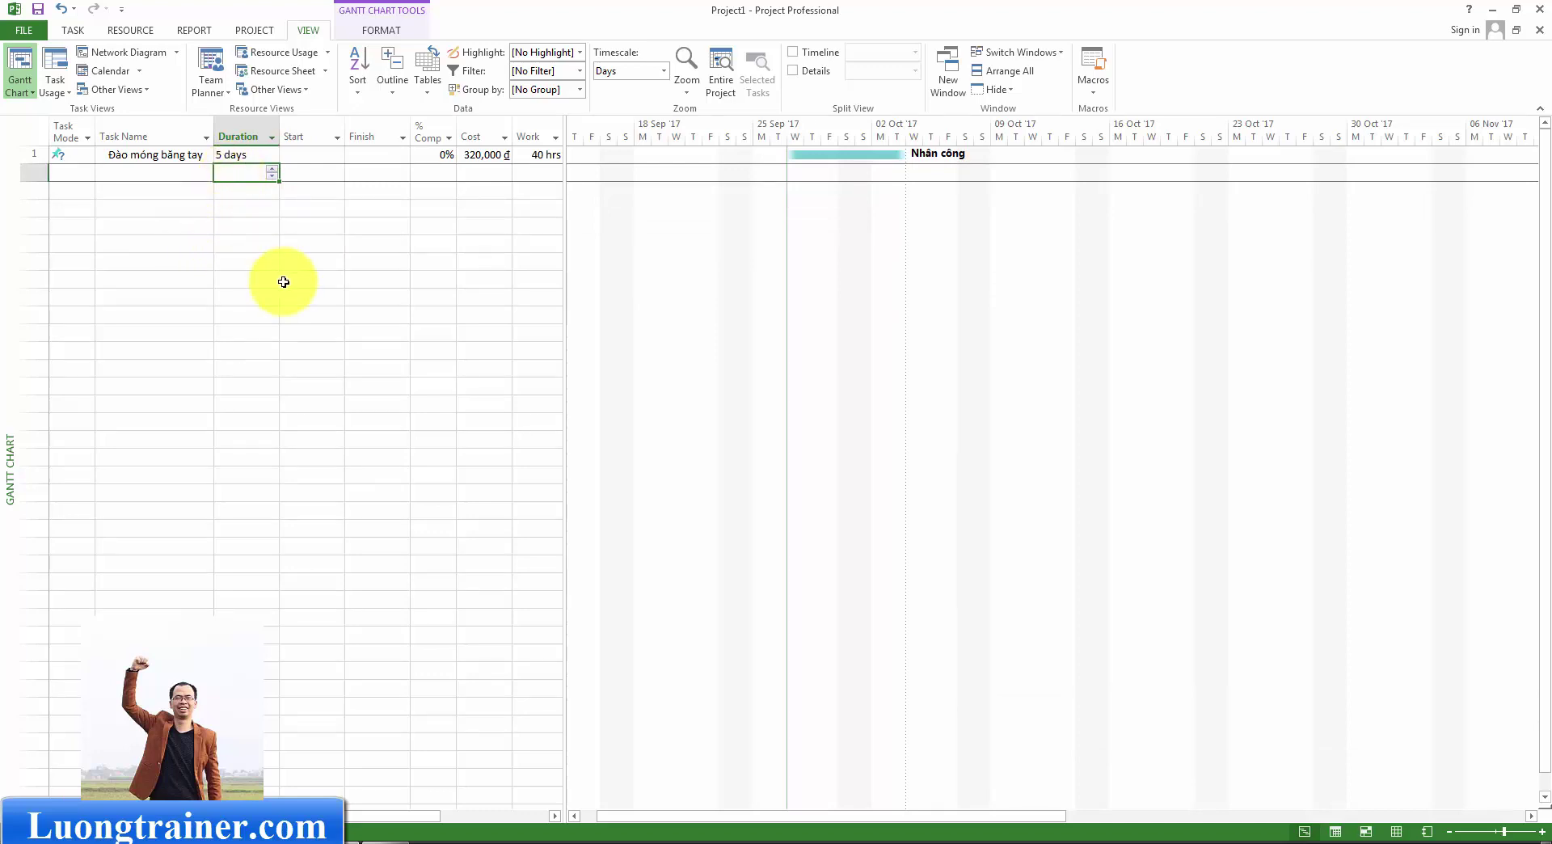
click(372, 279)
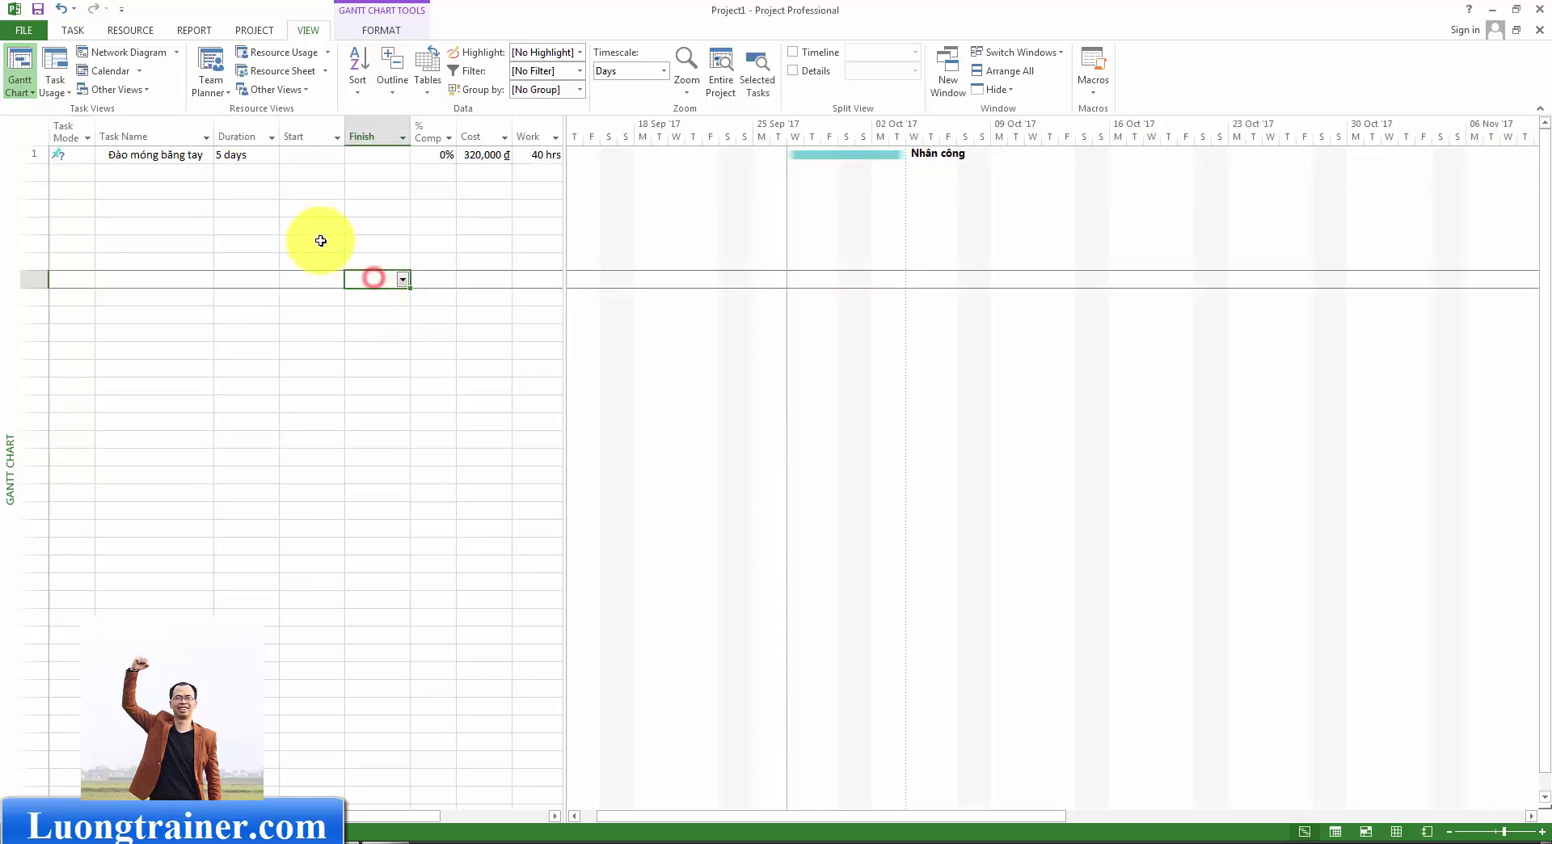
click(273, 210)
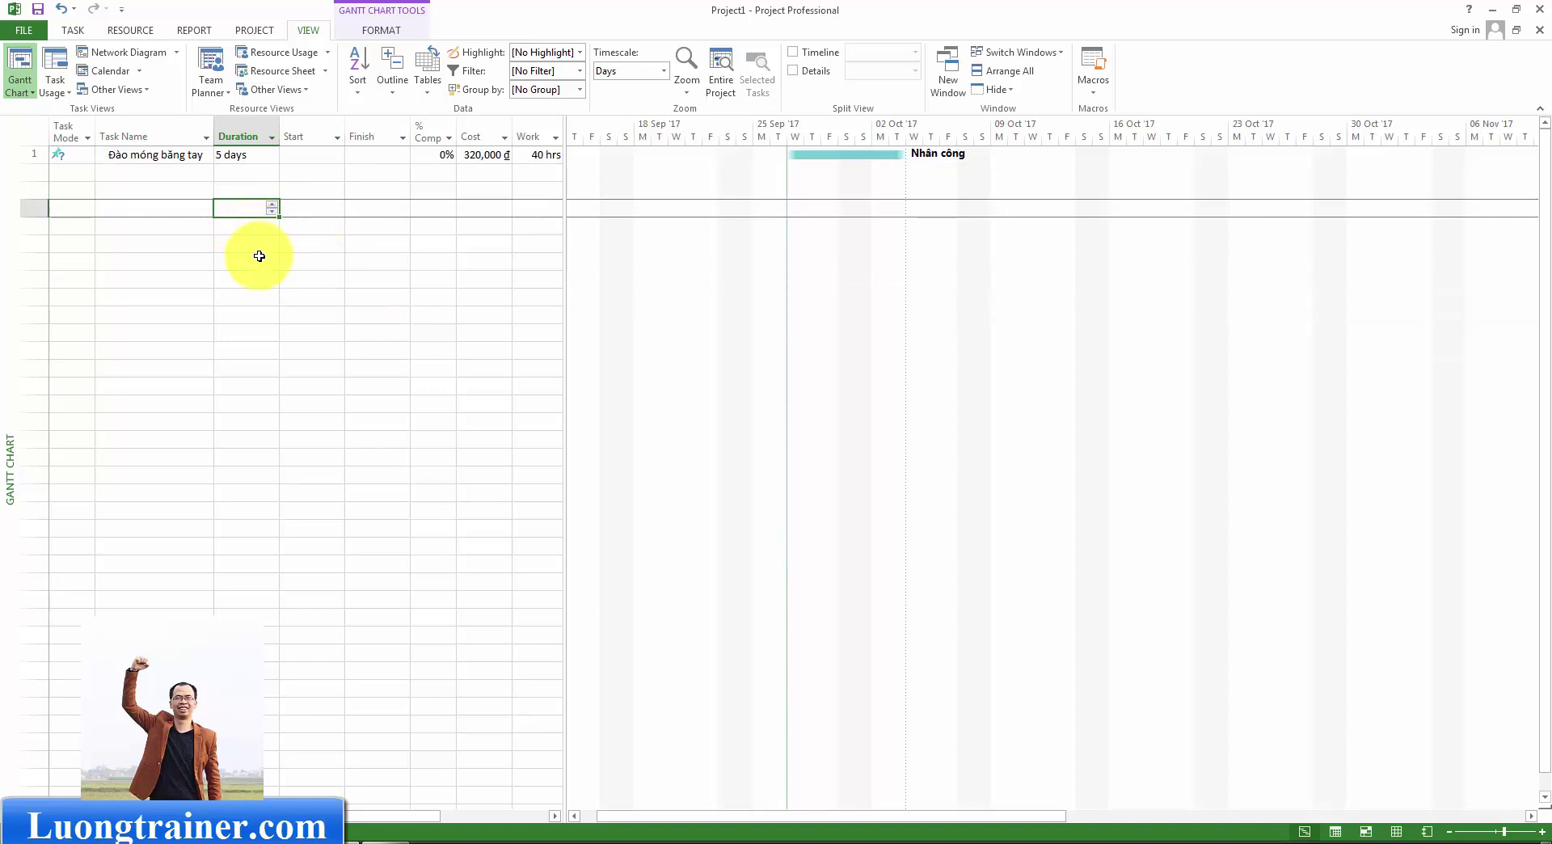
click(331, 280)
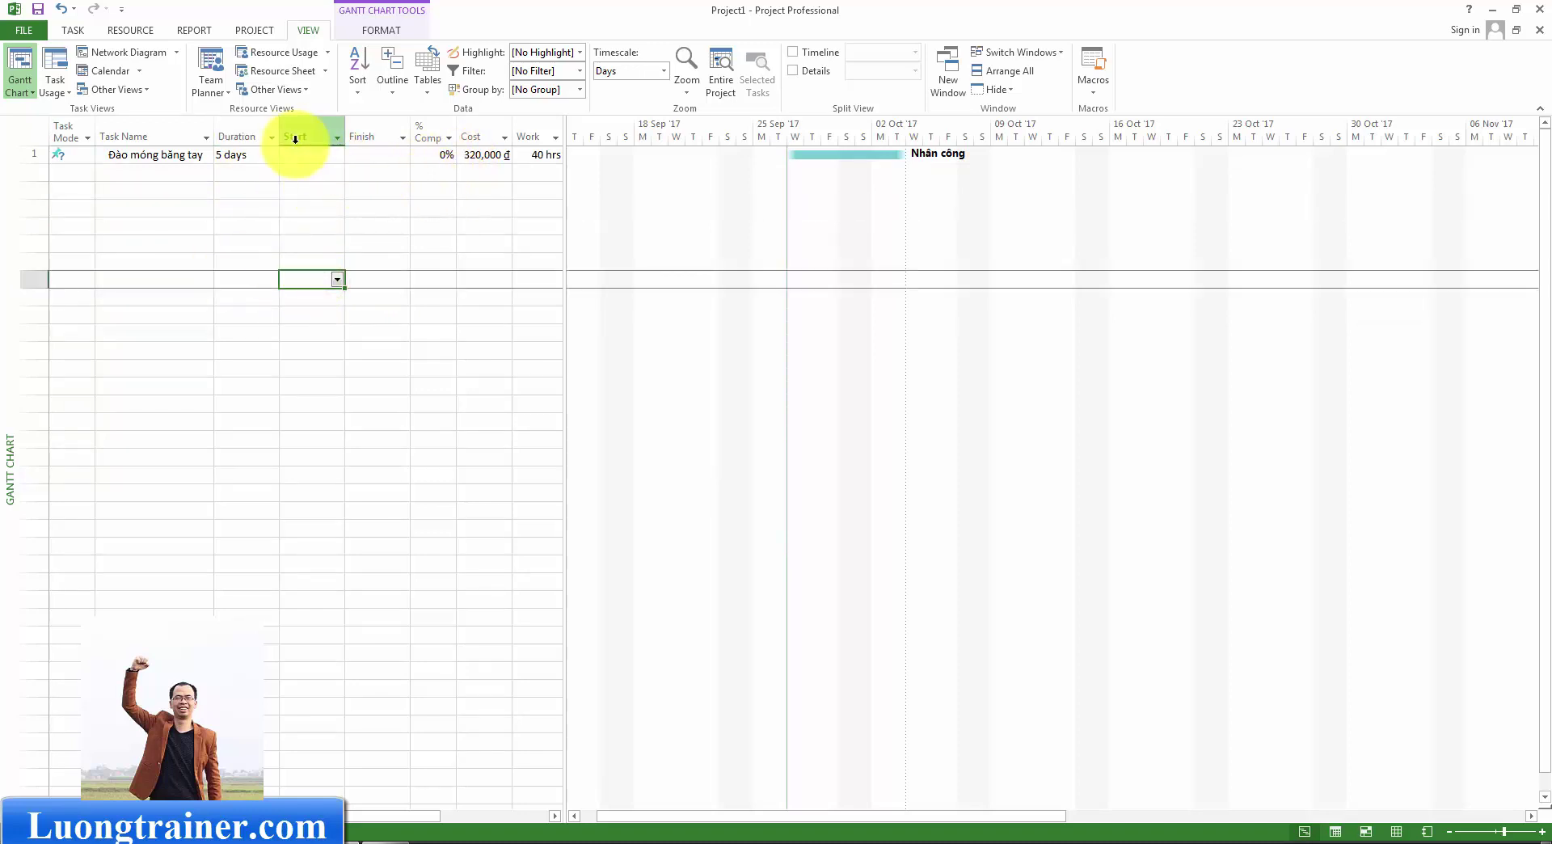
Switch to the Resource Sheet and examine the standard and overtime rates of "Nhân công".
click(300, 59)
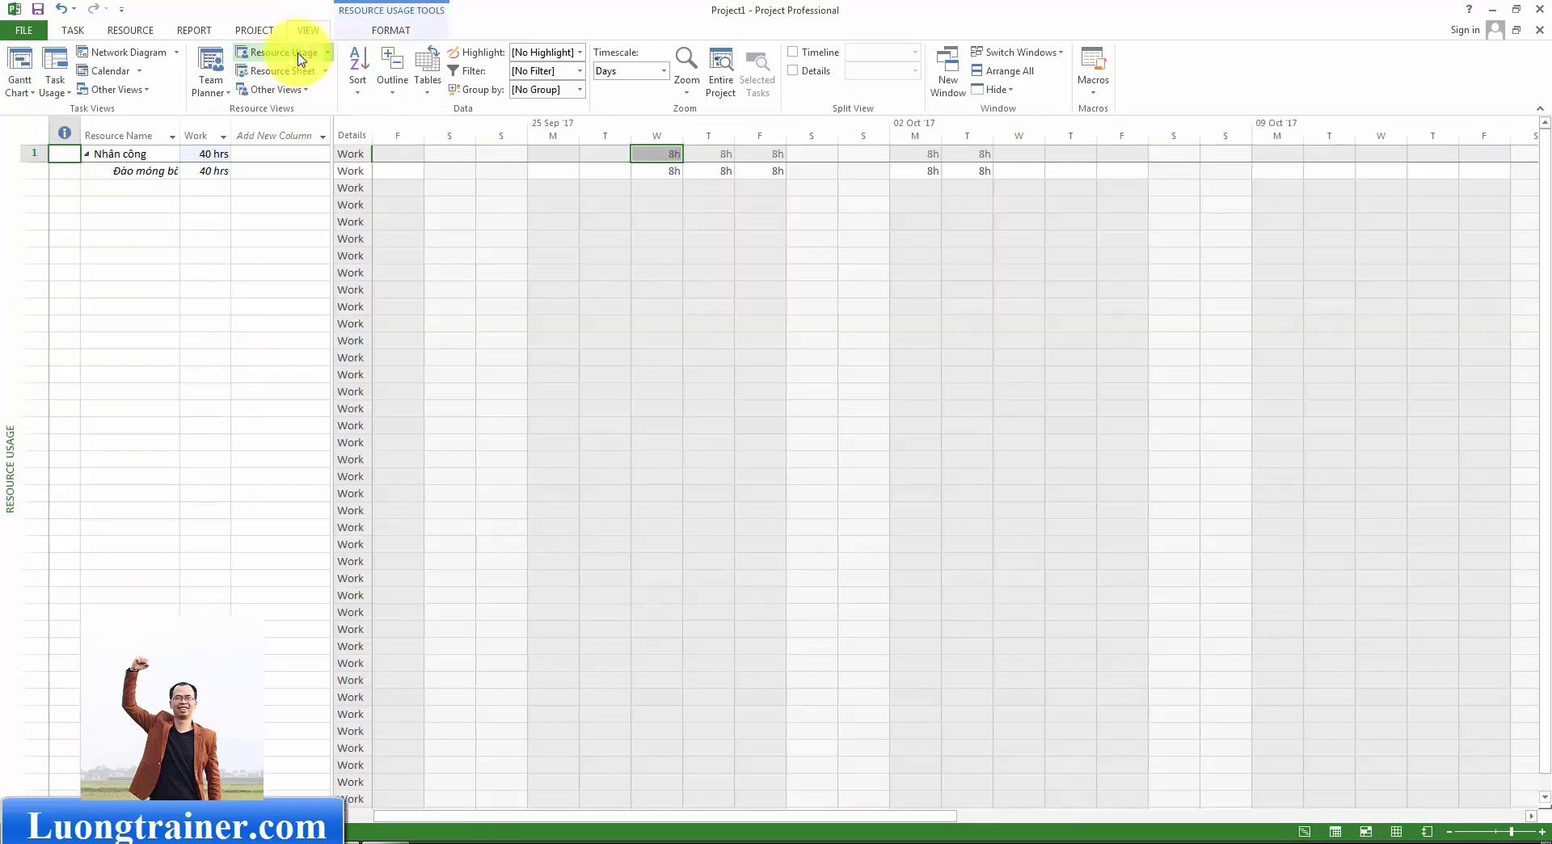
click(295, 71)
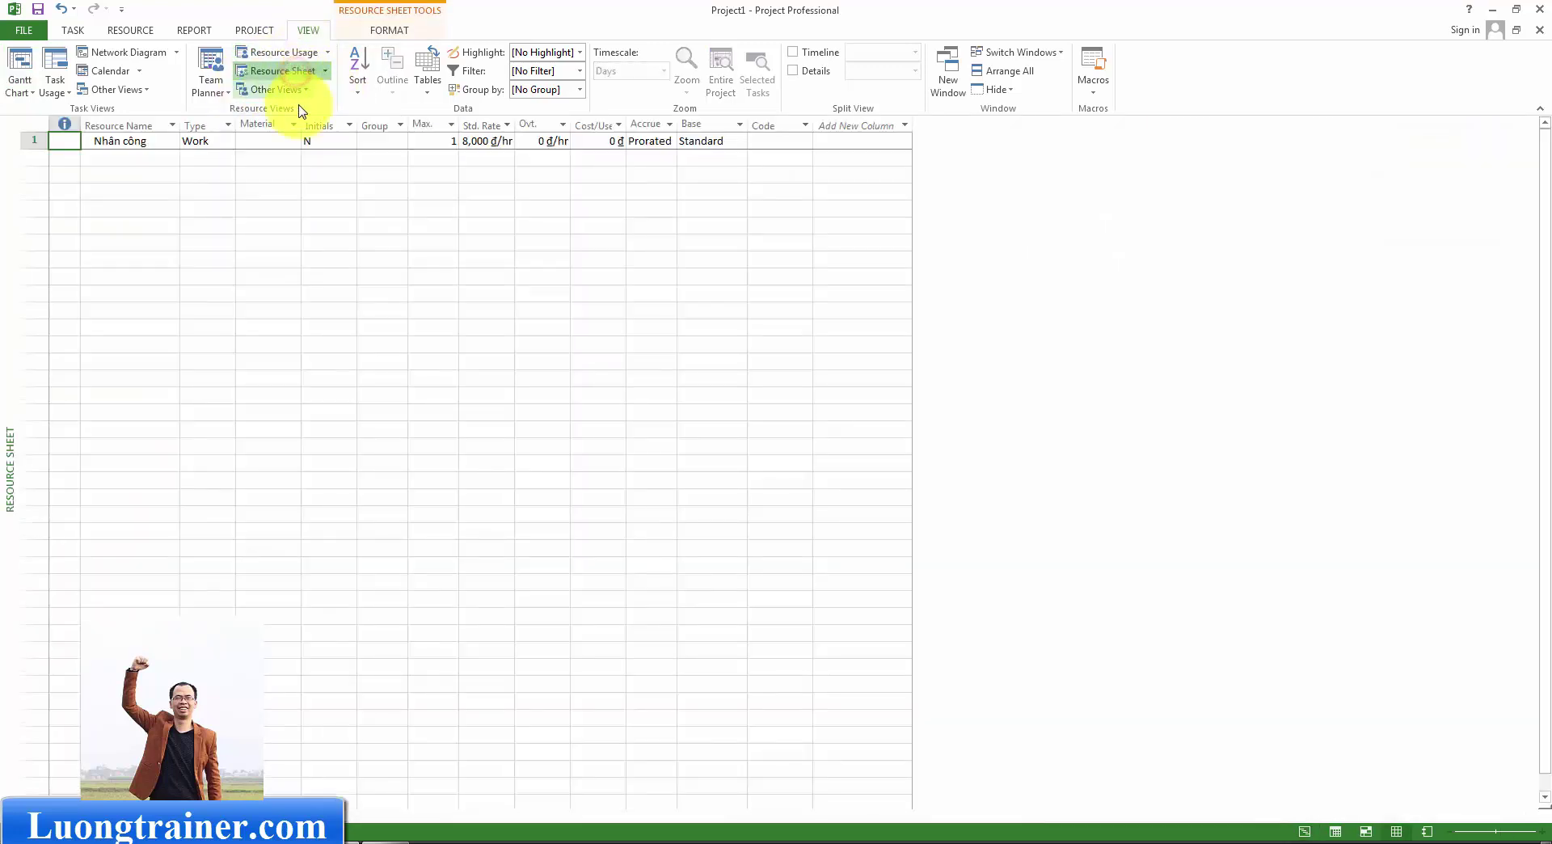
click(537, 177)
click(483, 140)
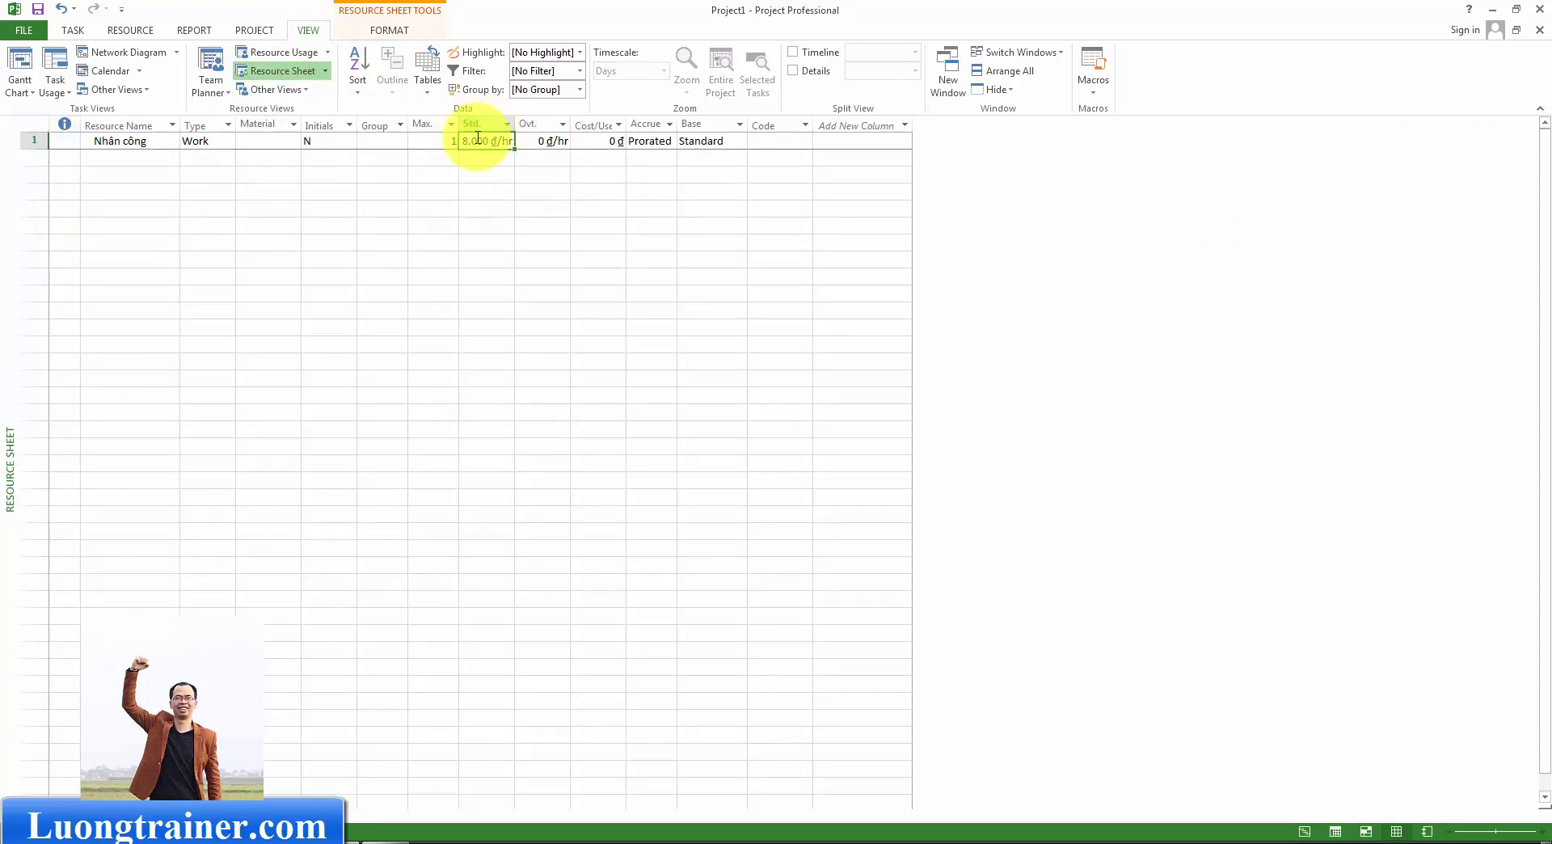
click(481, 188)
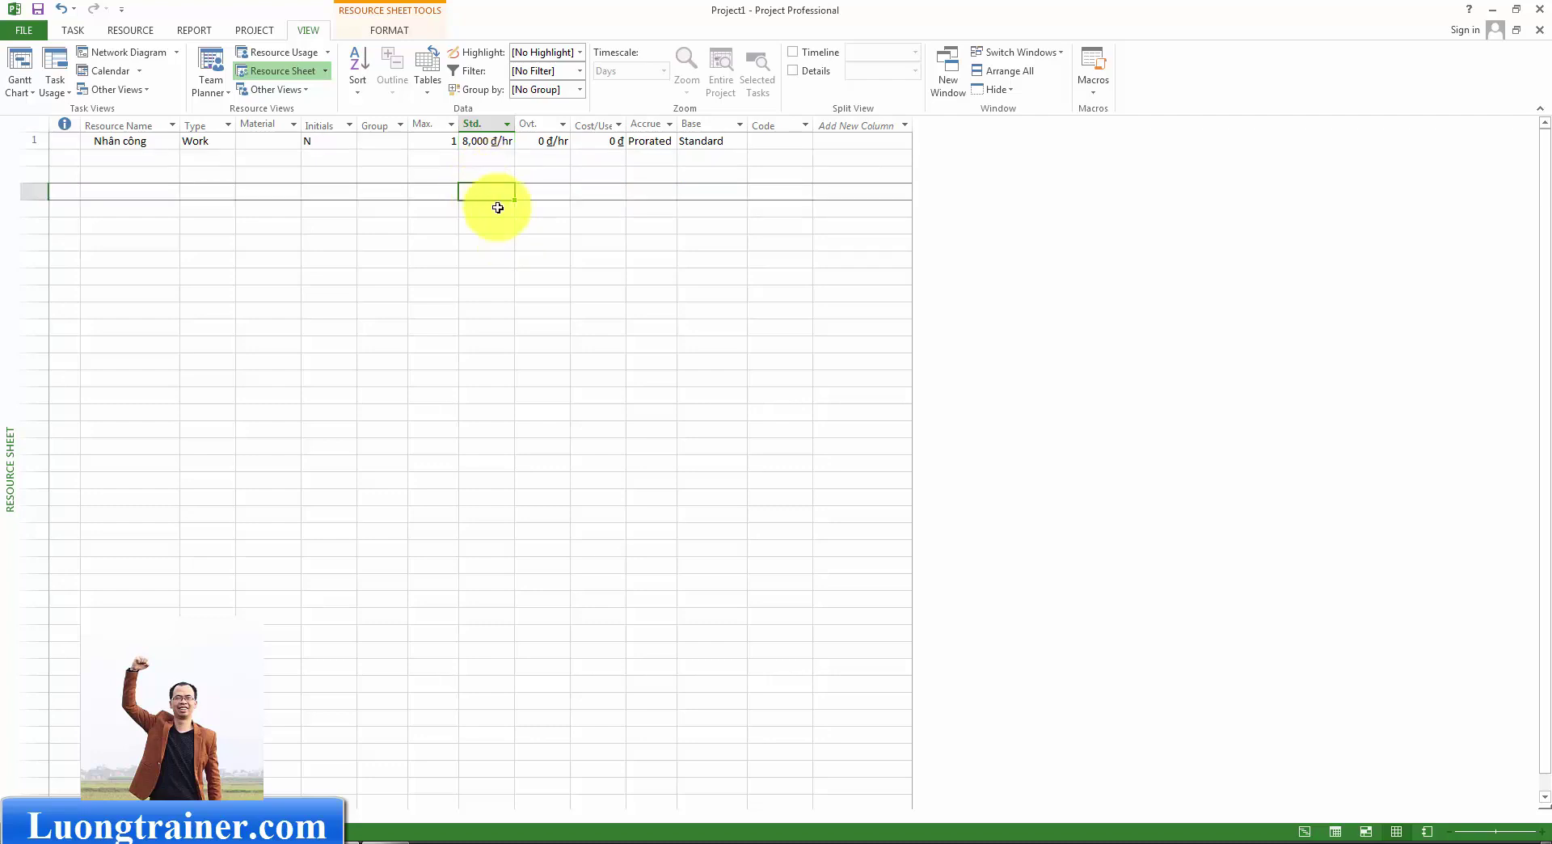
click(488, 148)
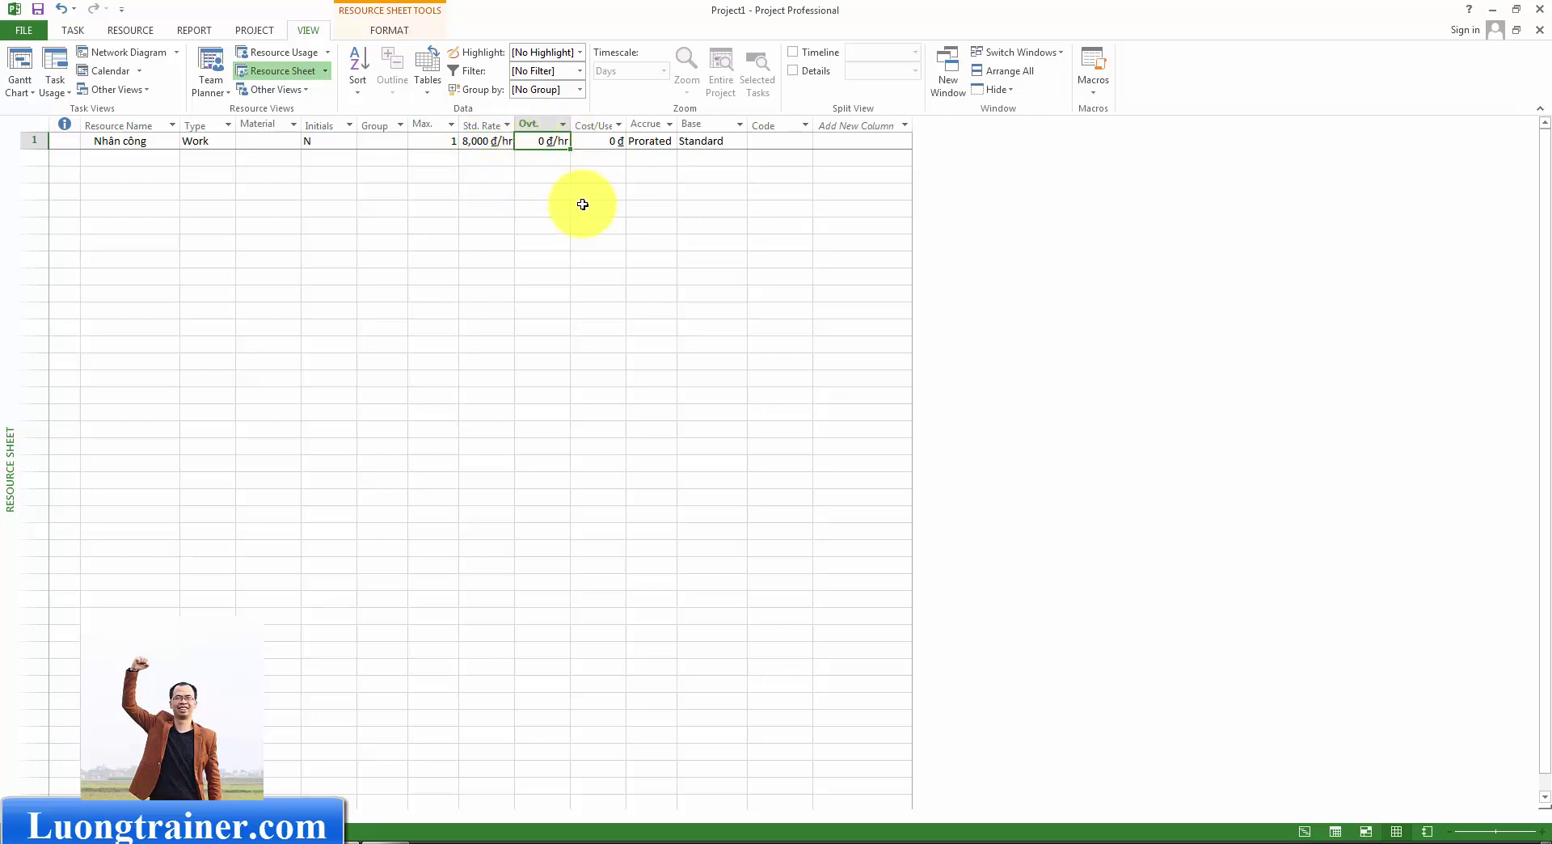
click(489, 141)
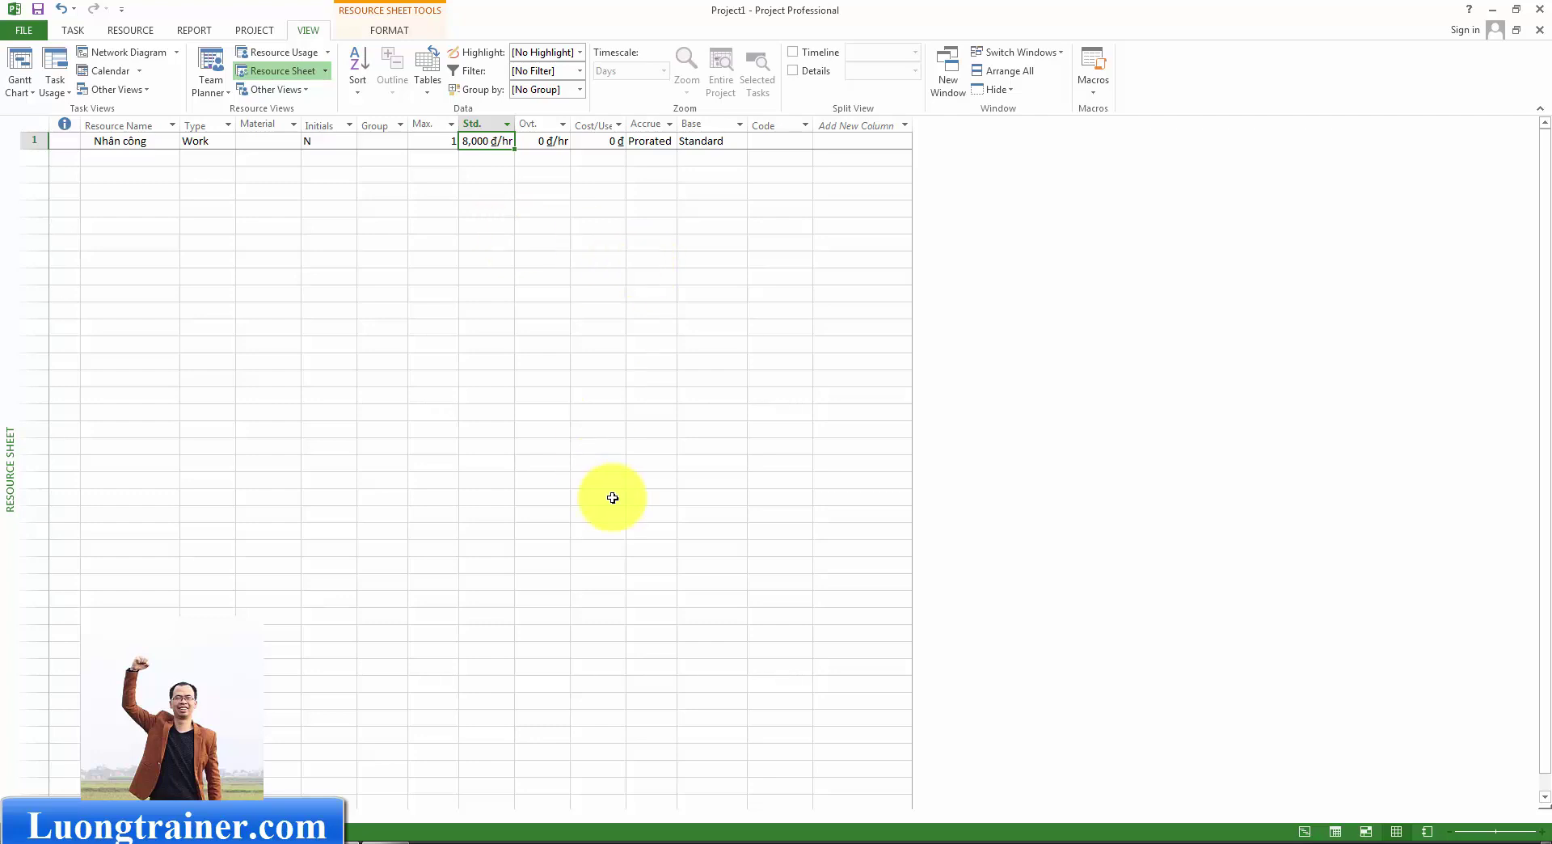
Open the resource information for "Nhân công" and show its cost rate tables.
click(236, 229)
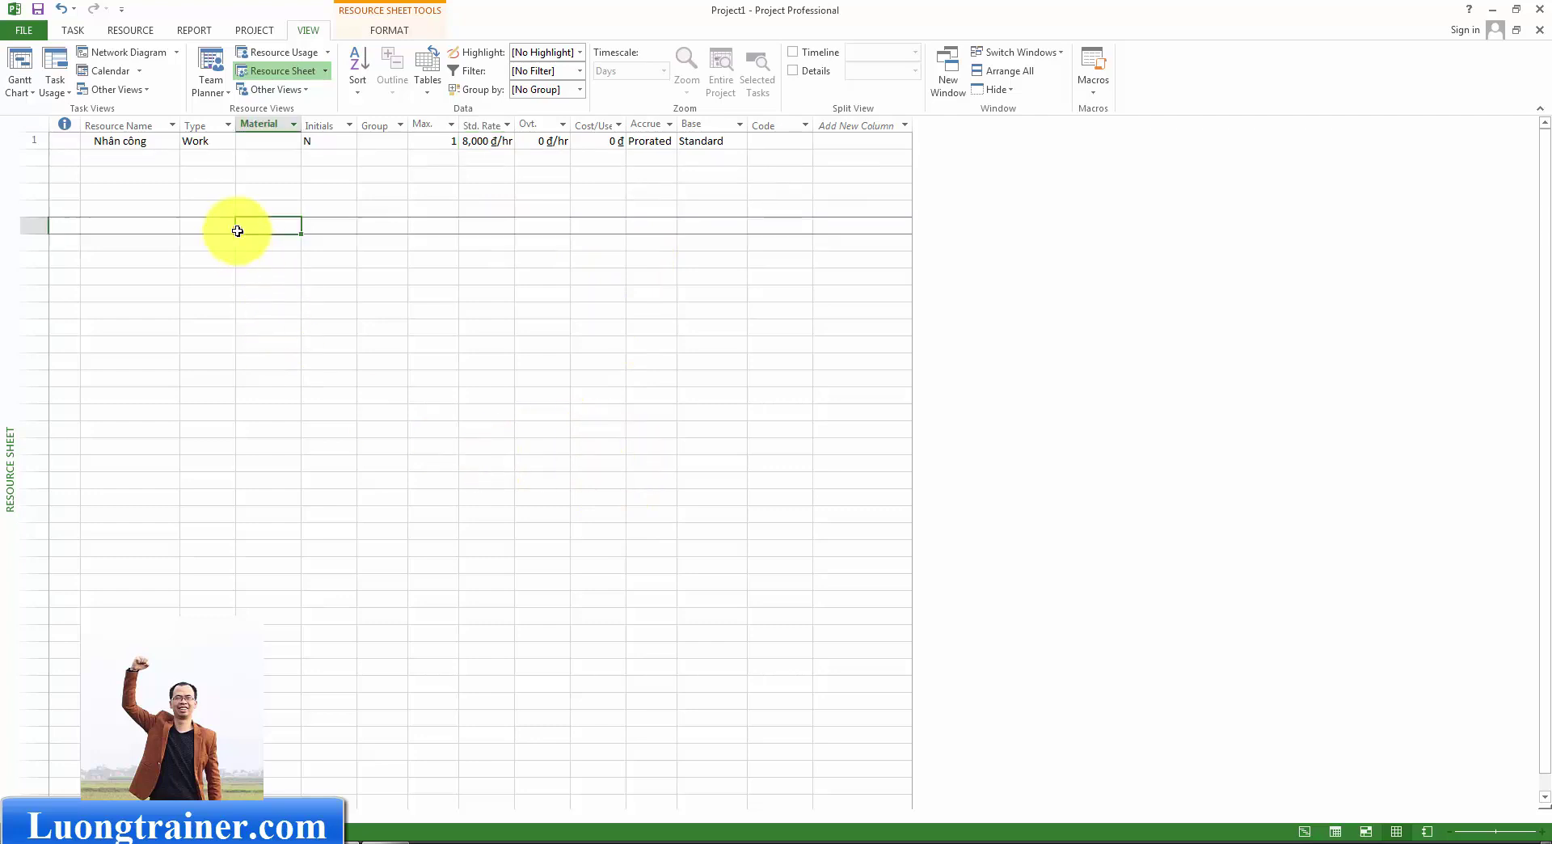
click(135, 140)
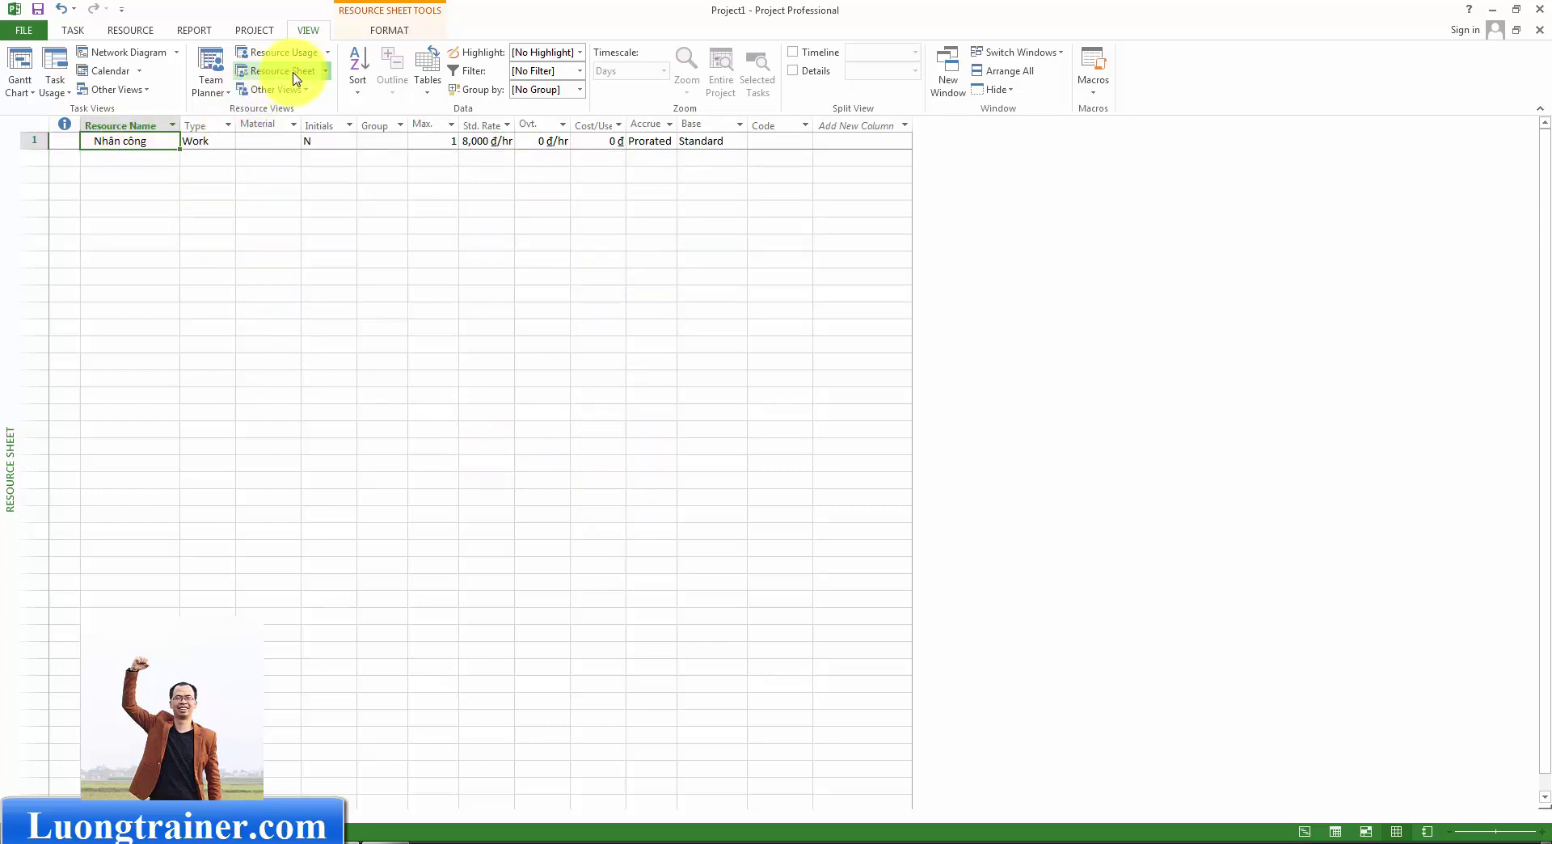
click(220, 174)
click(147, 147)
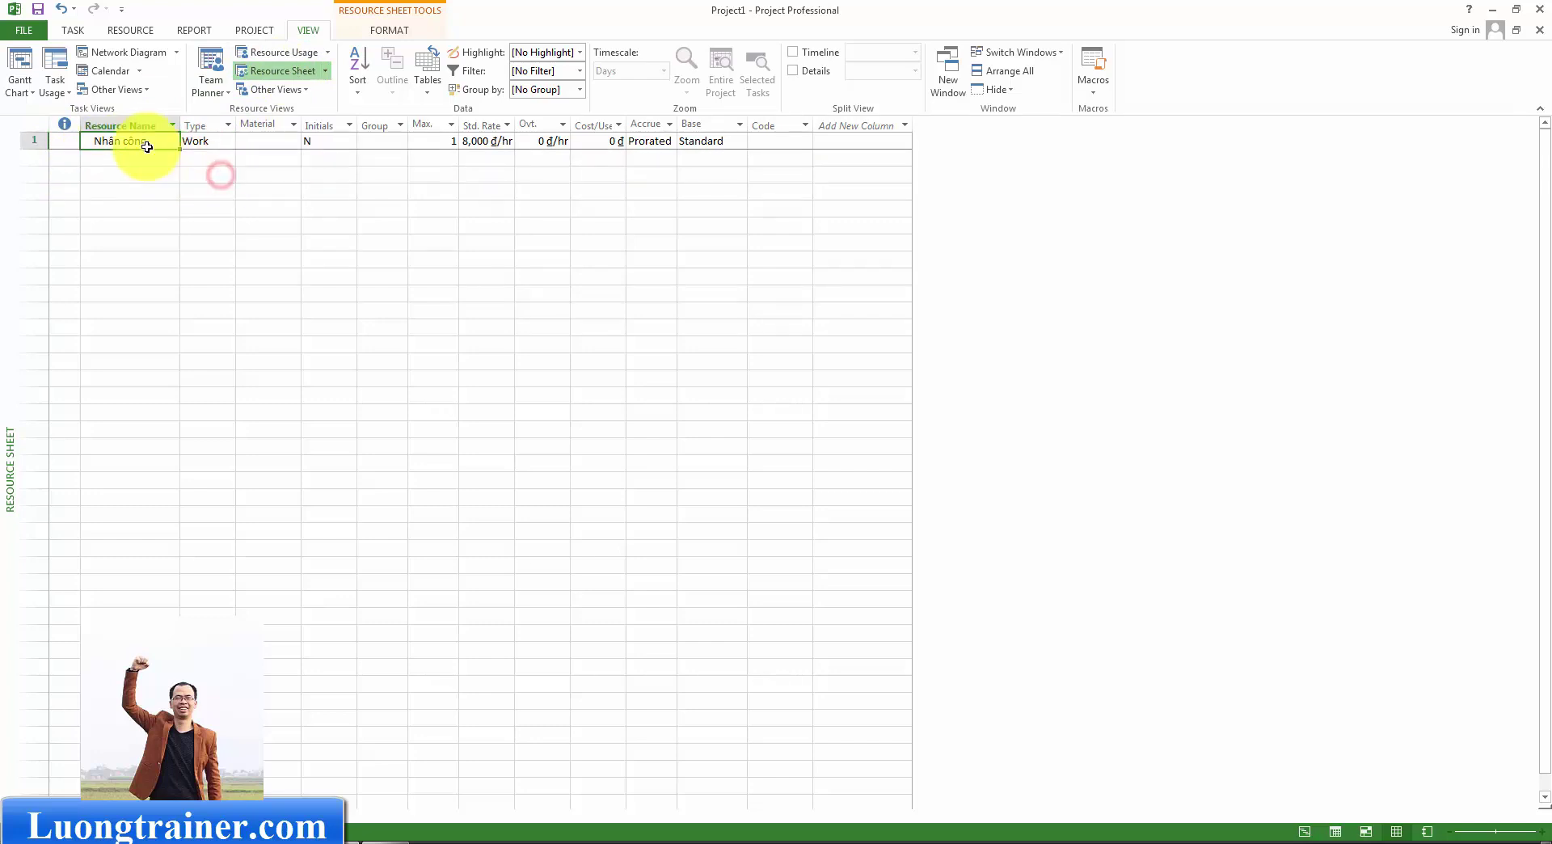
right_click(141, 144)
click(201, 319)
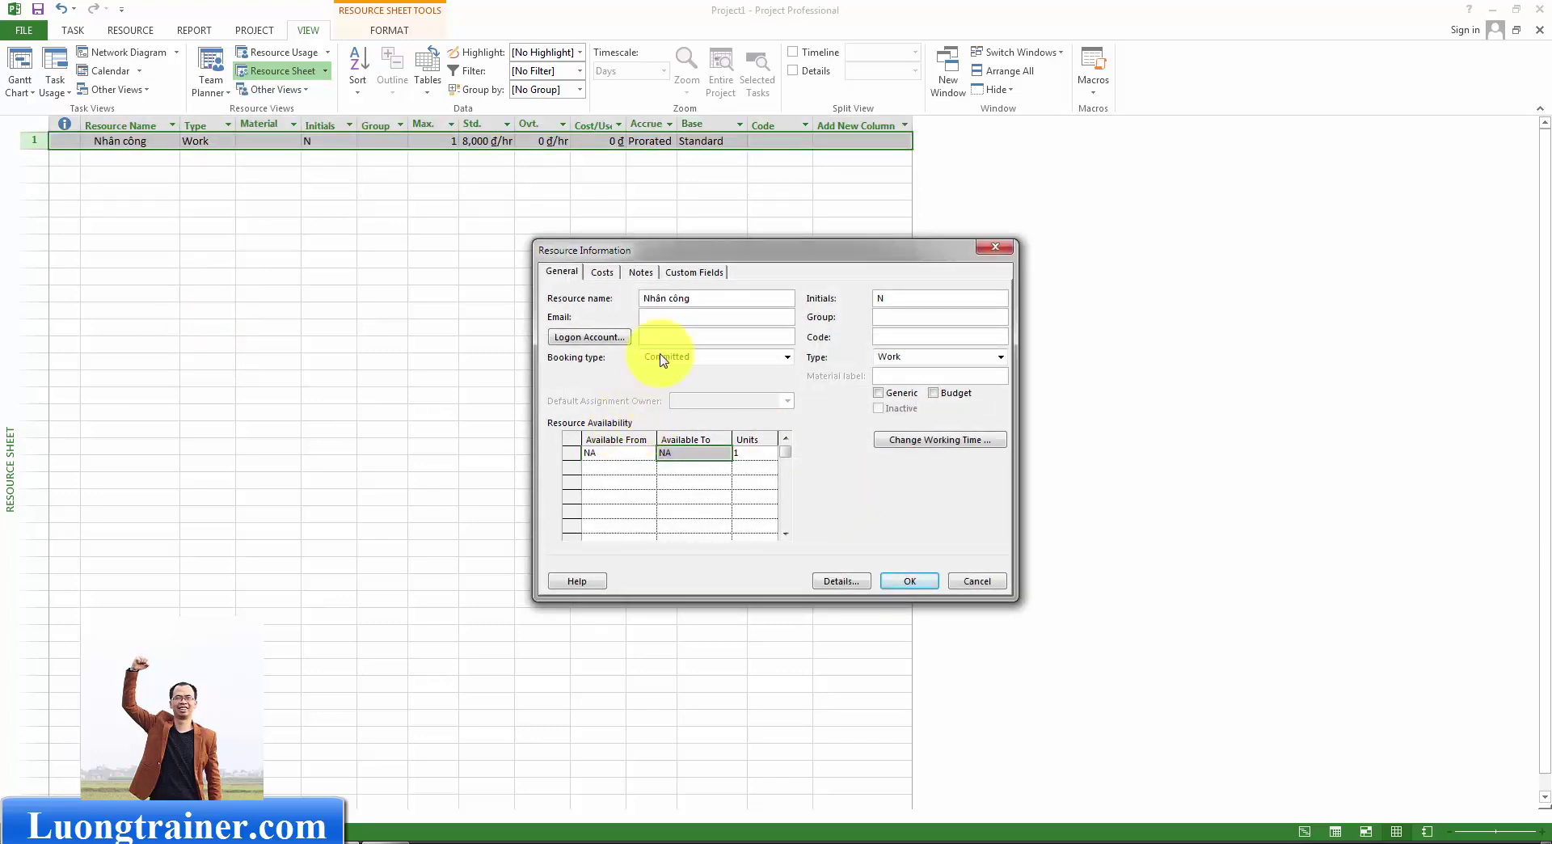
click(601, 275)
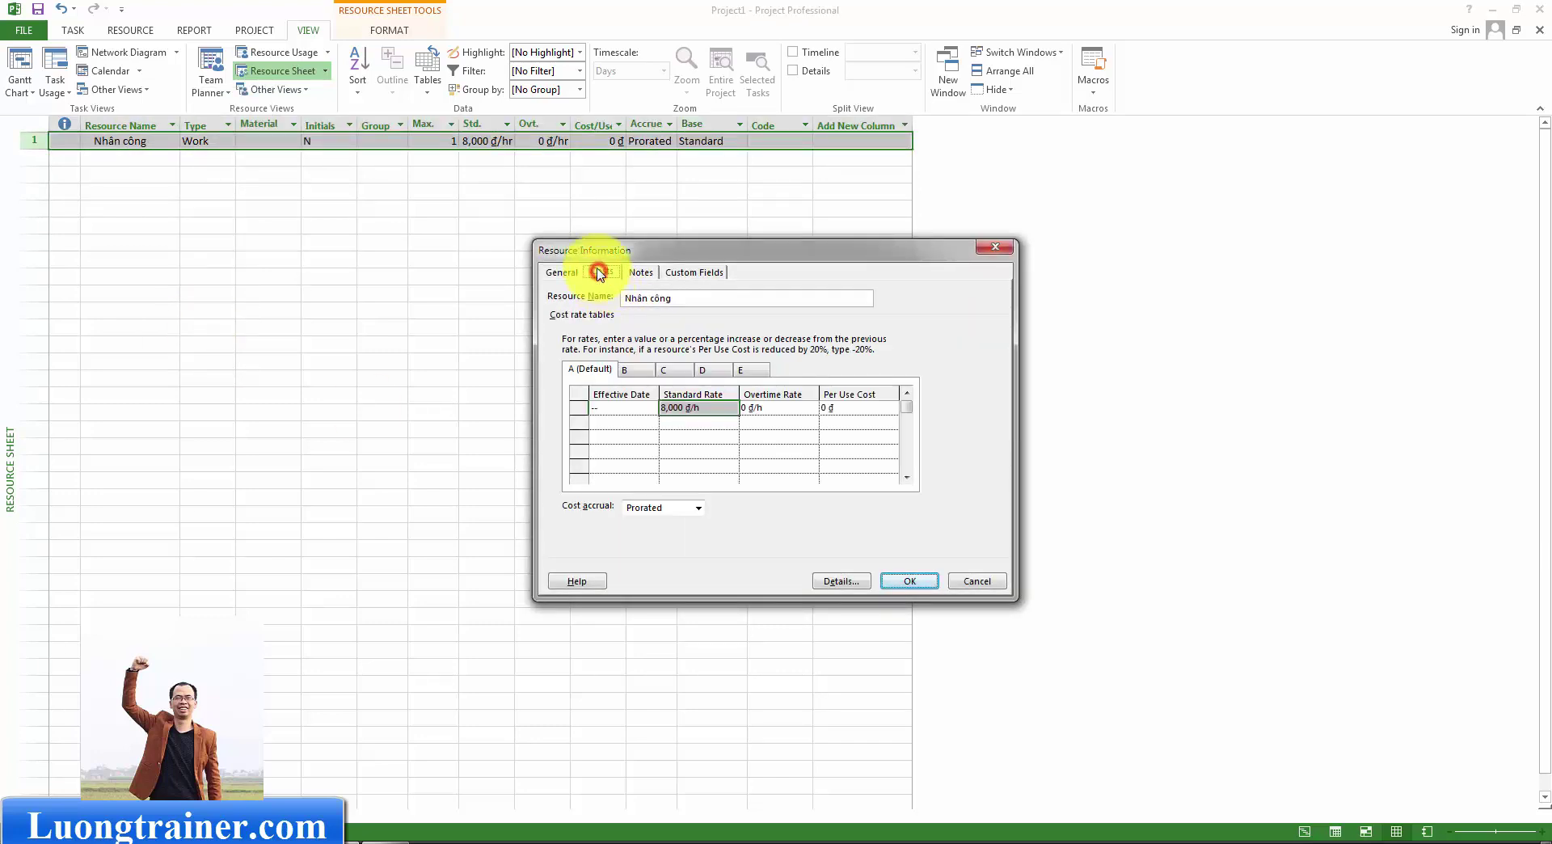
Look through the resource's cost rate tables B to E and return to table A (Default).
click(635, 370)
click(675, 370)
click(713, 370)
click(751, 369)
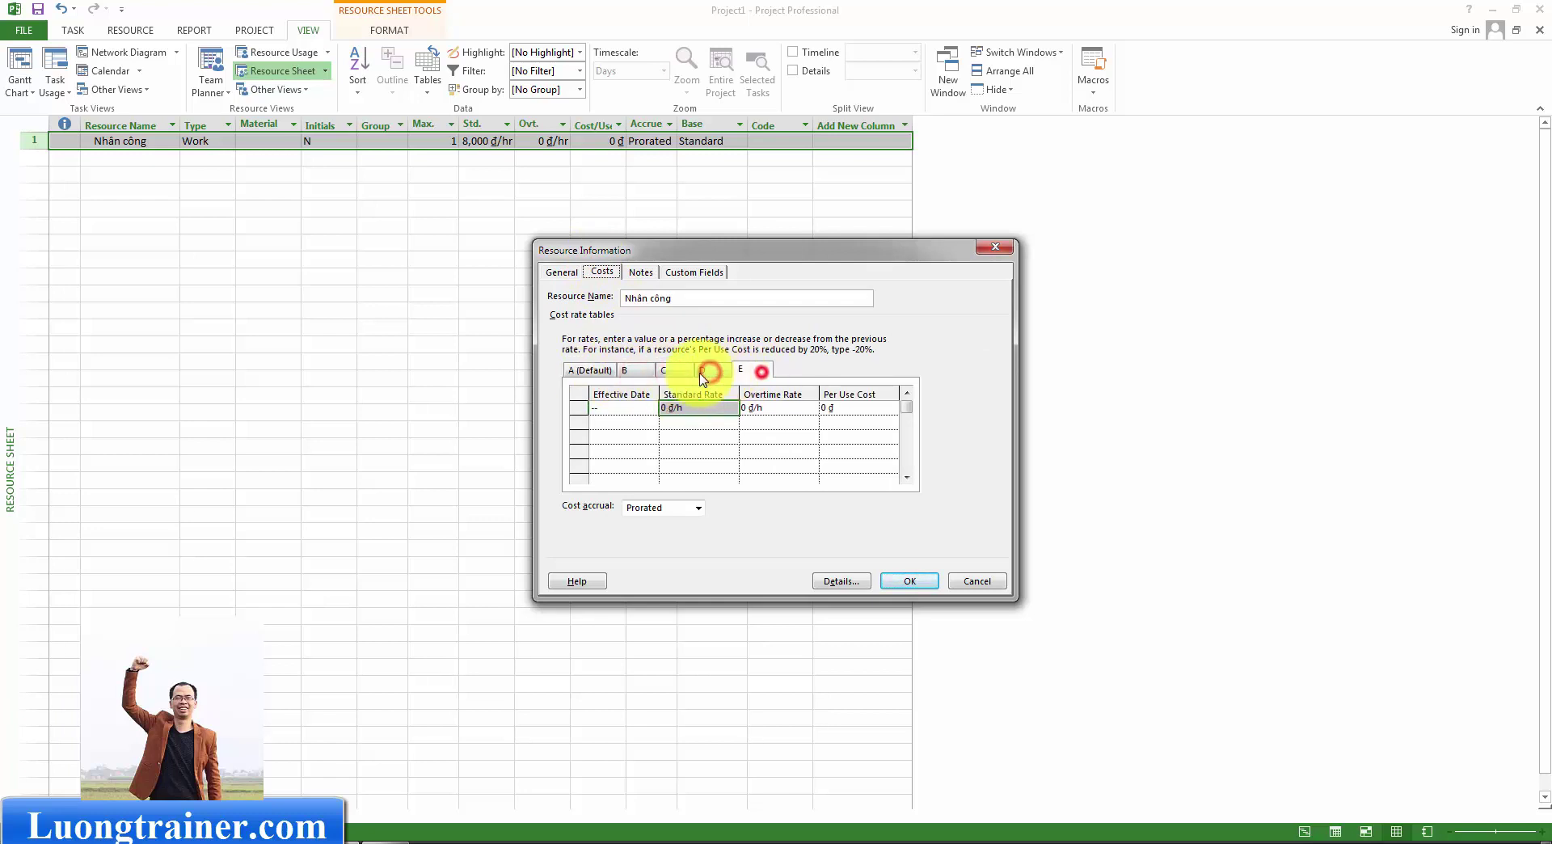
click(584, 372)
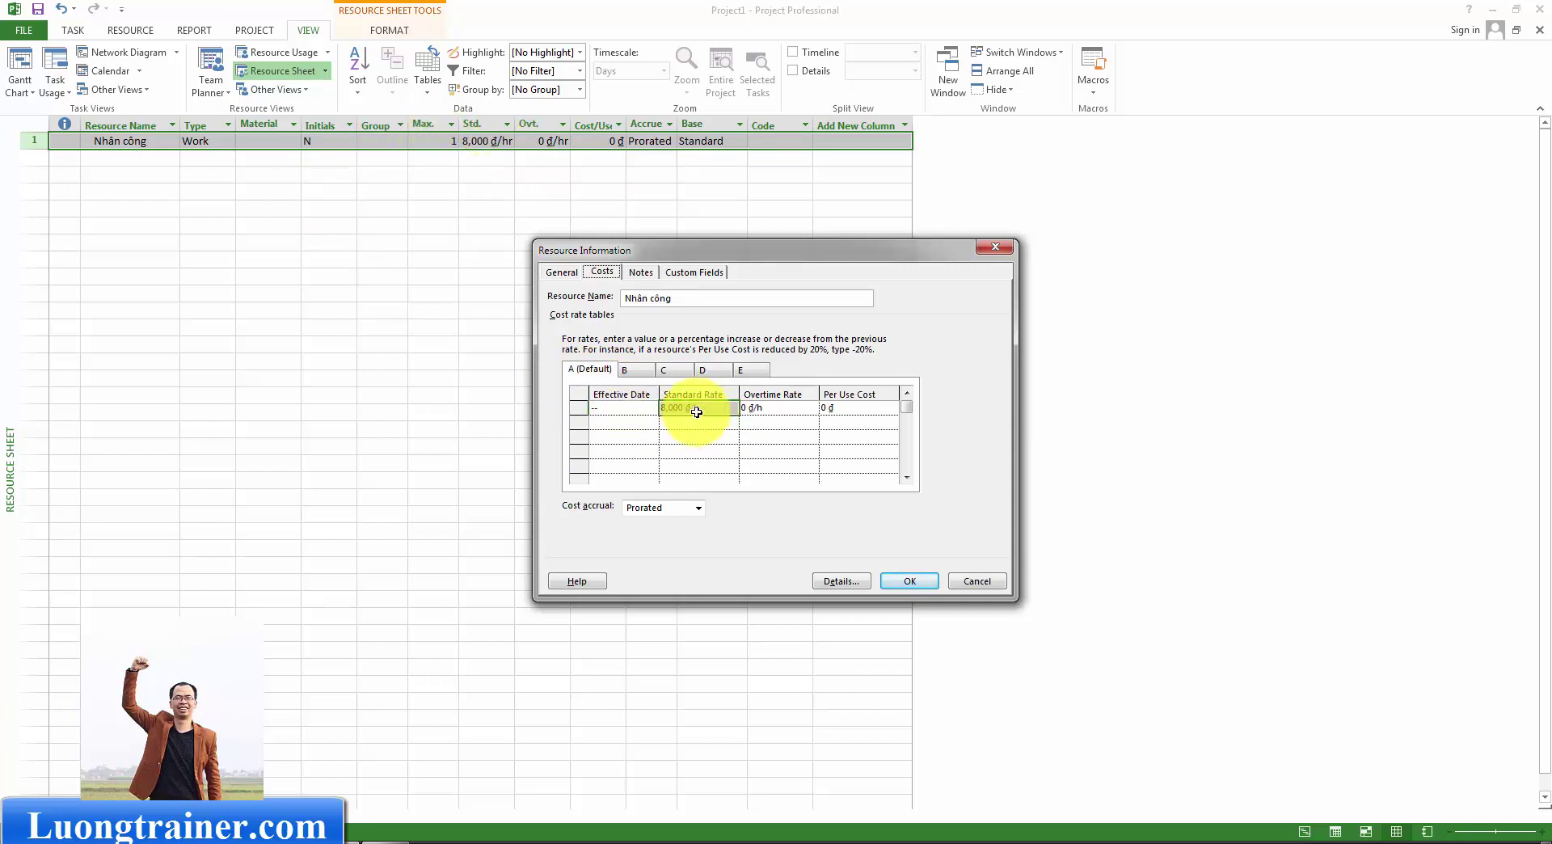
Set the standard rate in cost rate table B of "Nhân công" to 10,000 ₫/h and save the resource information.
click(631, 372)
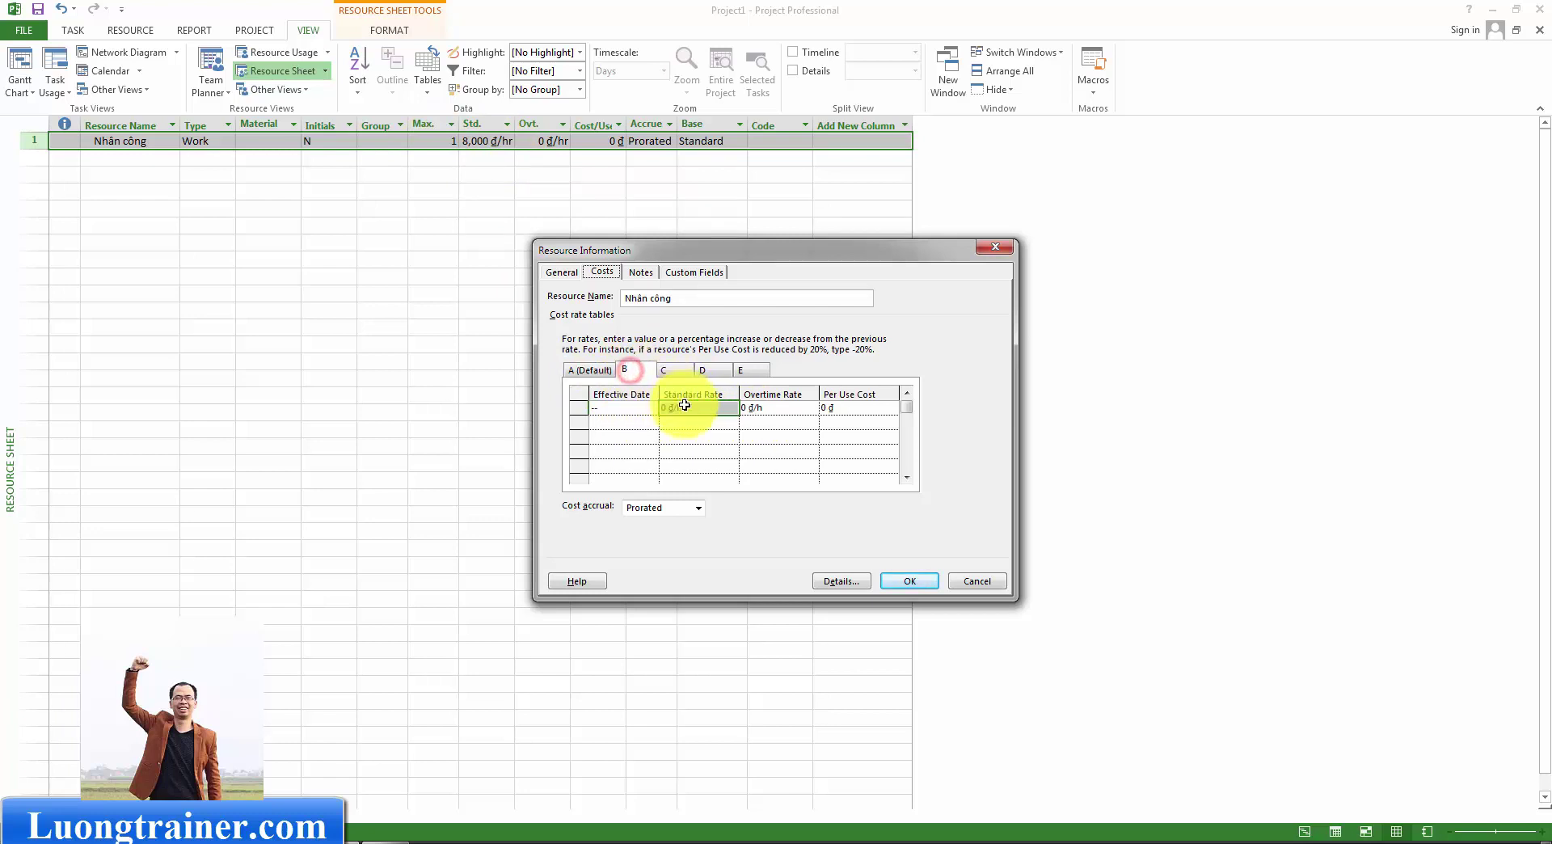
click(698, 432)
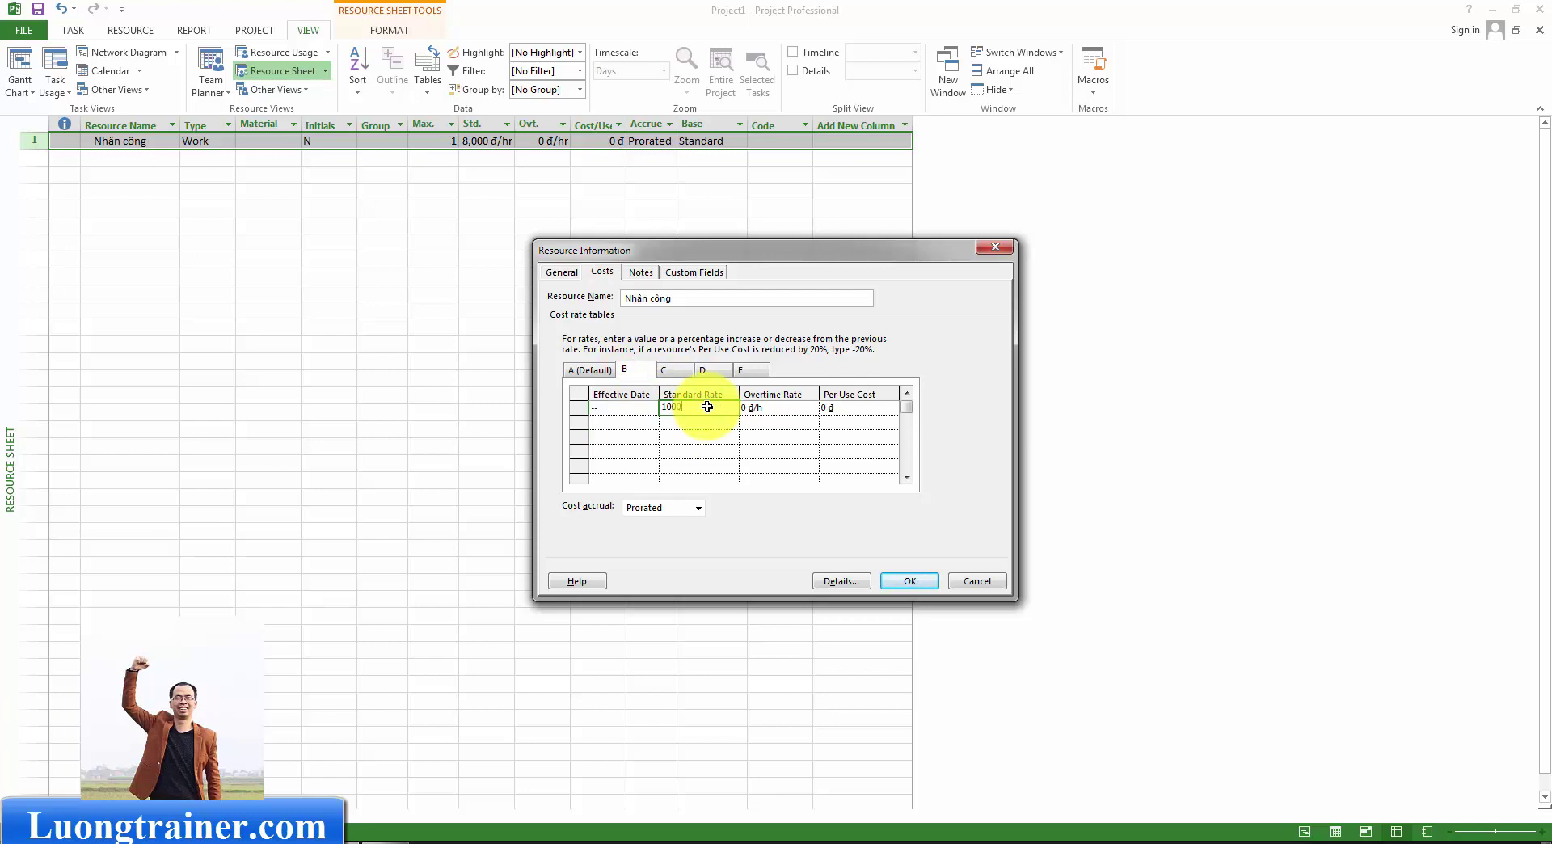
key(Return)
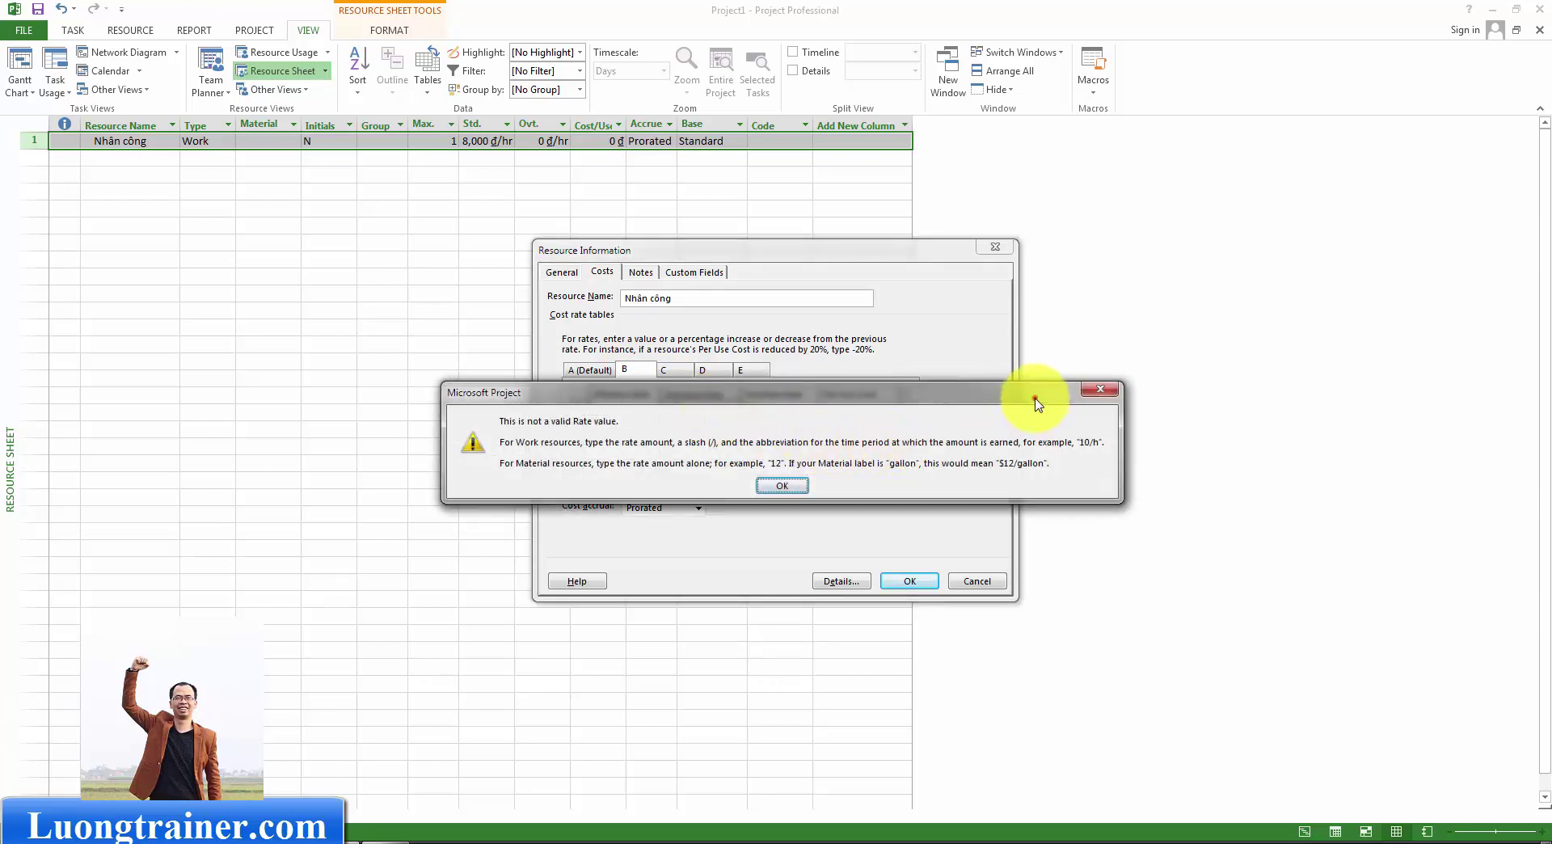
key(Return)
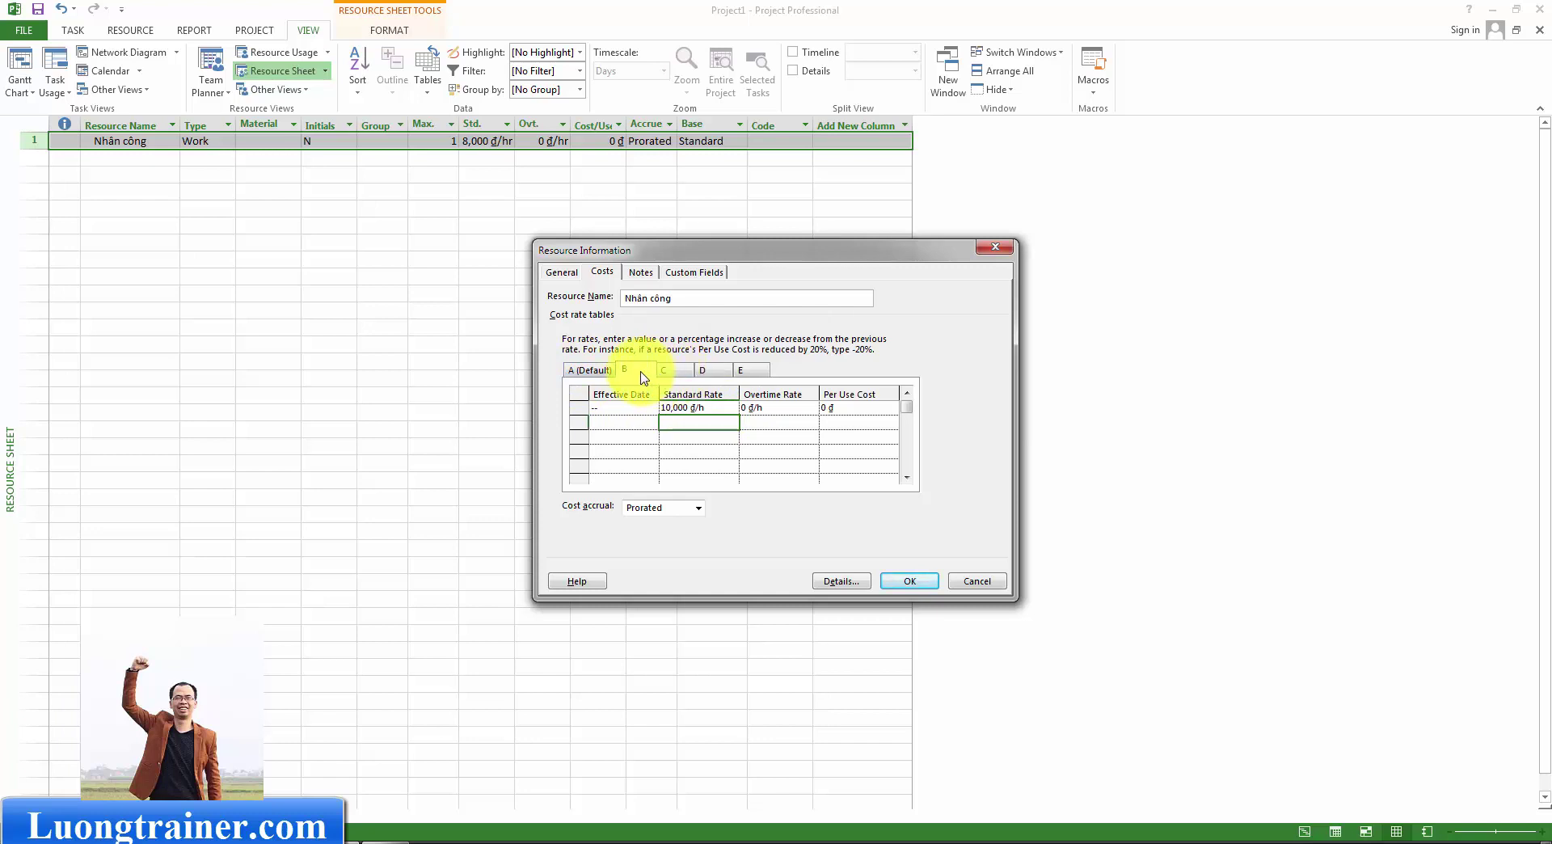
click(745, 372)
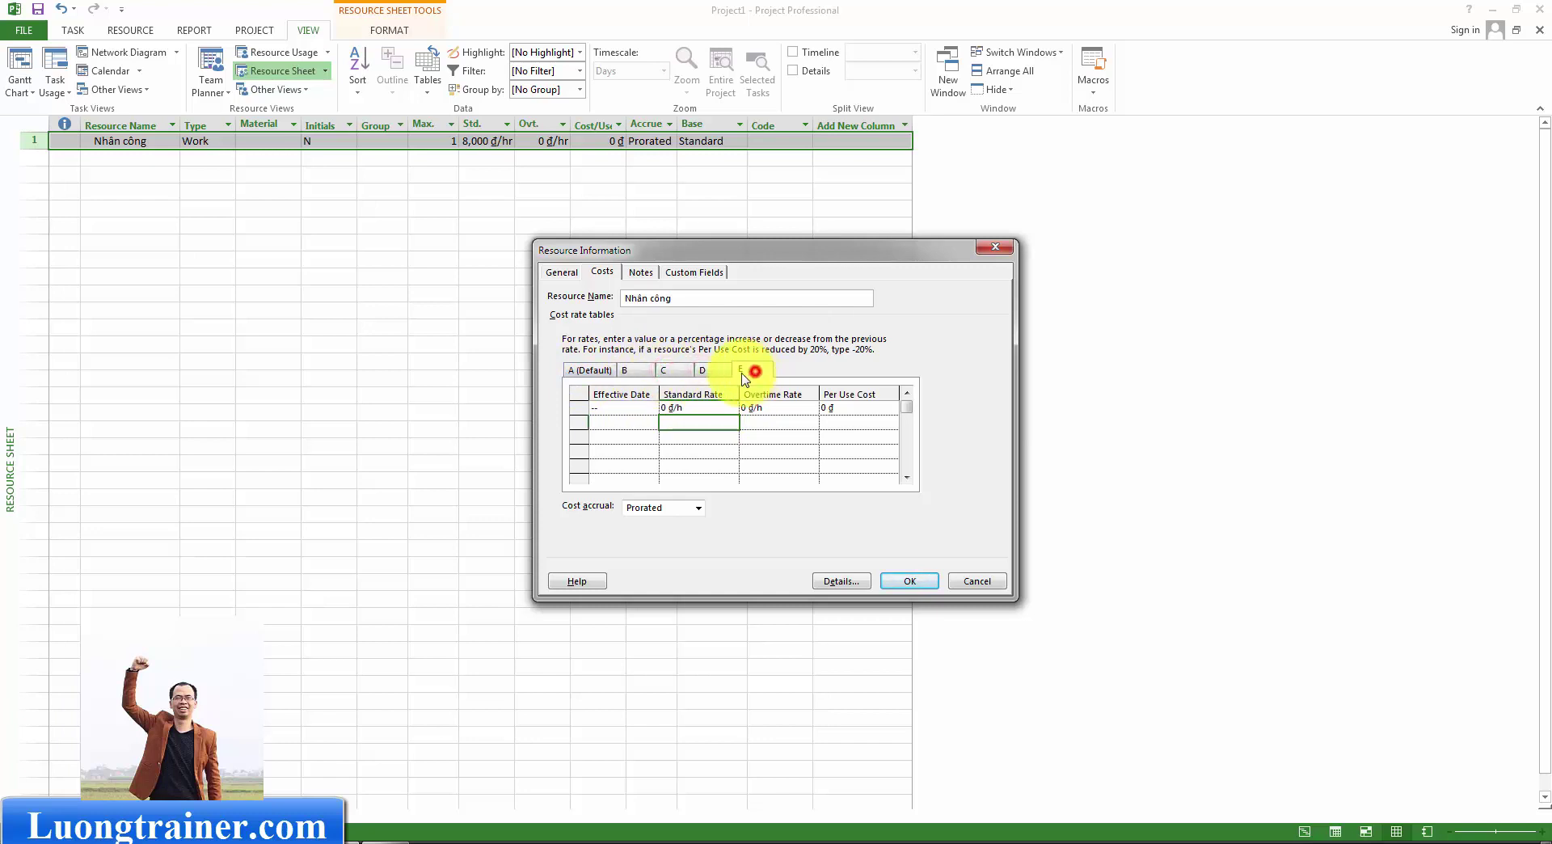
click(637, 373)
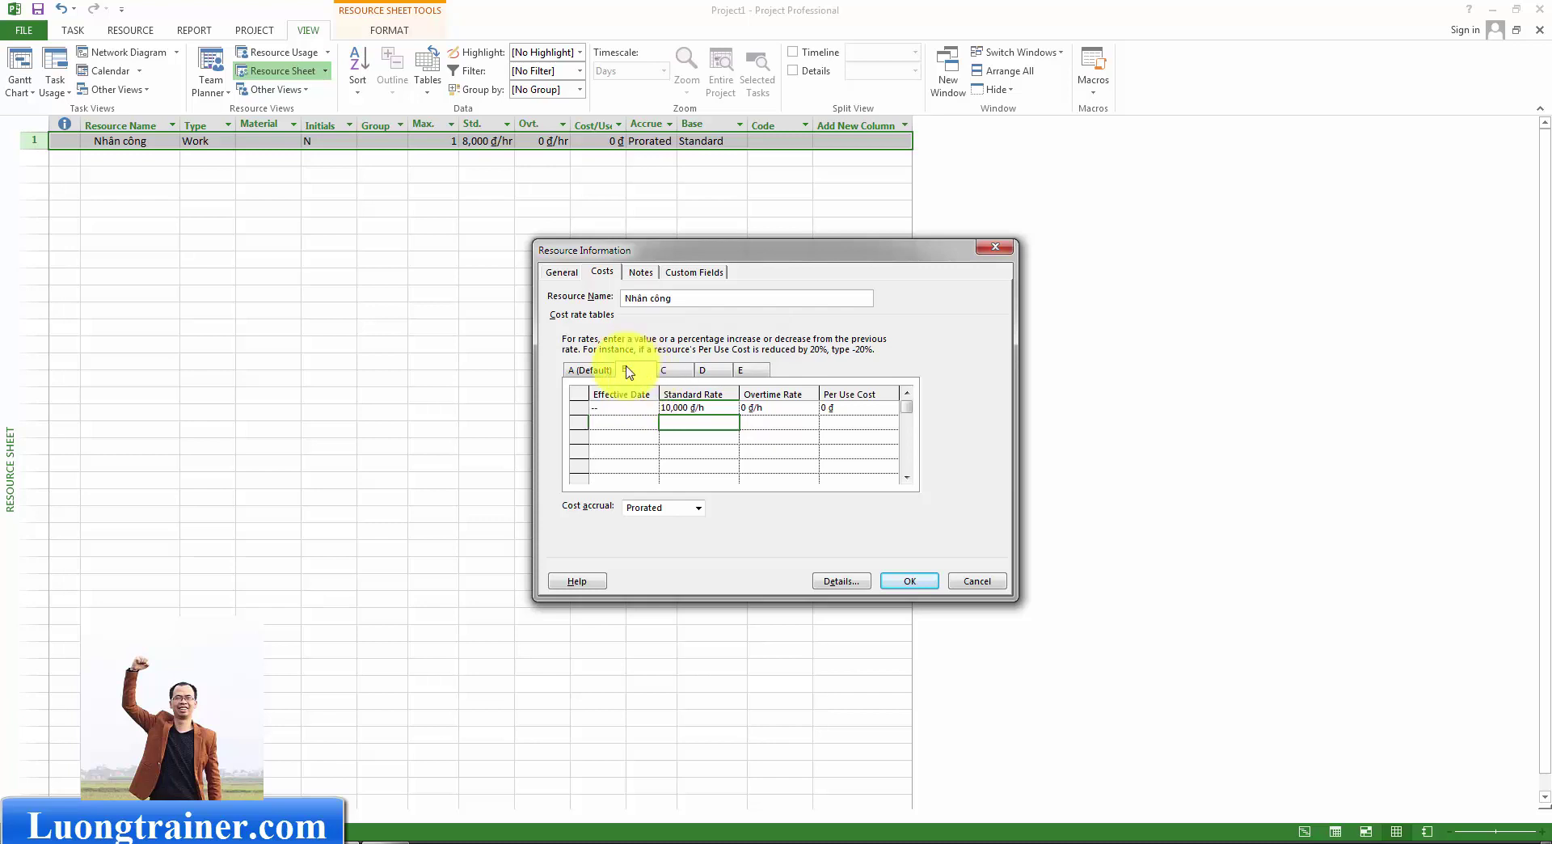
click(716, 407)
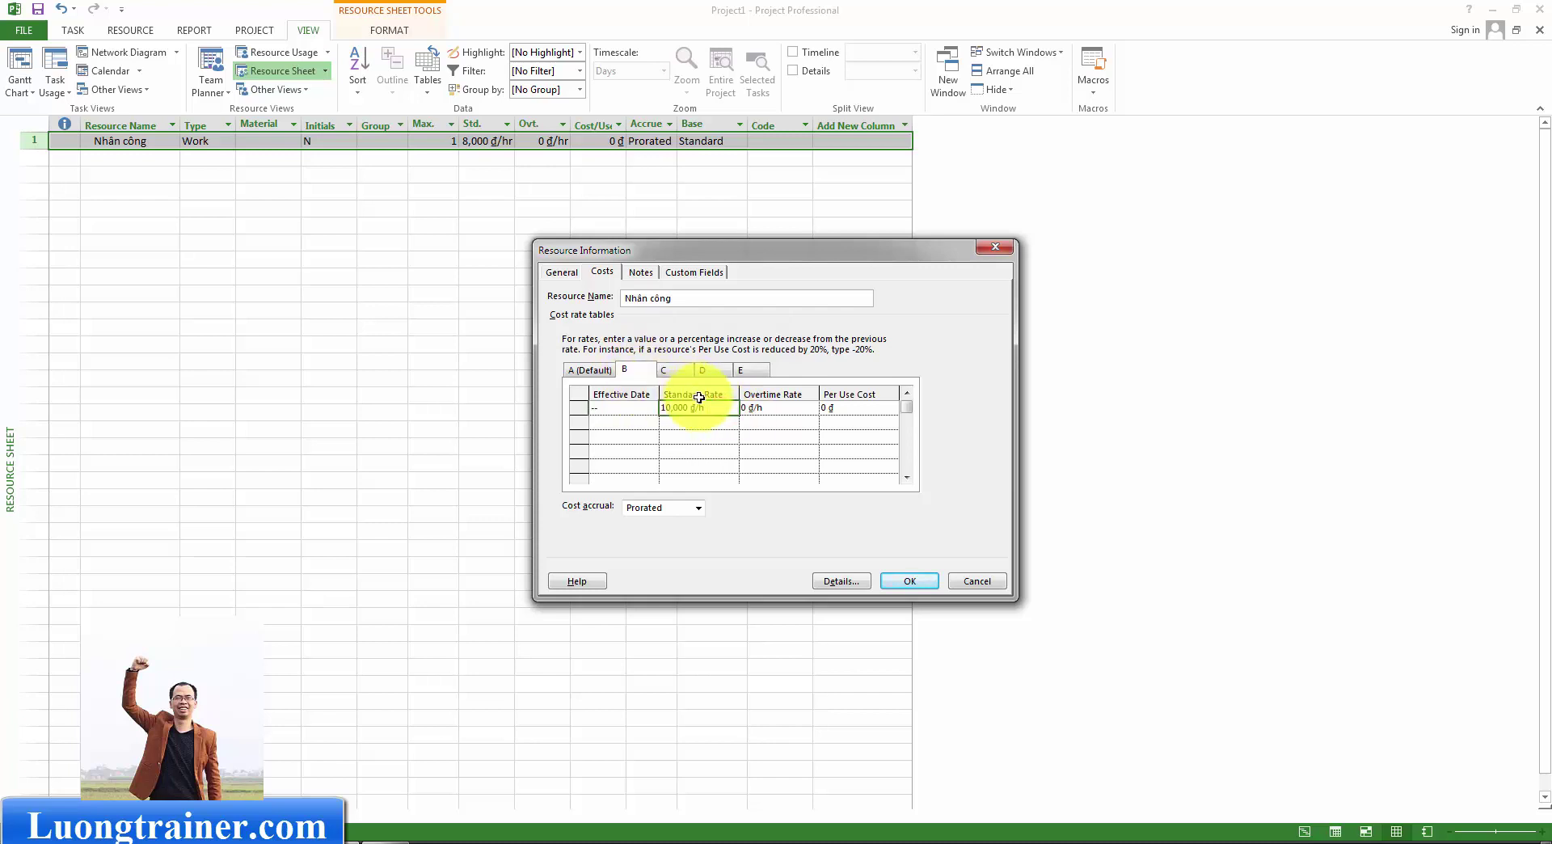
click(902, 582)
click(347, 259)
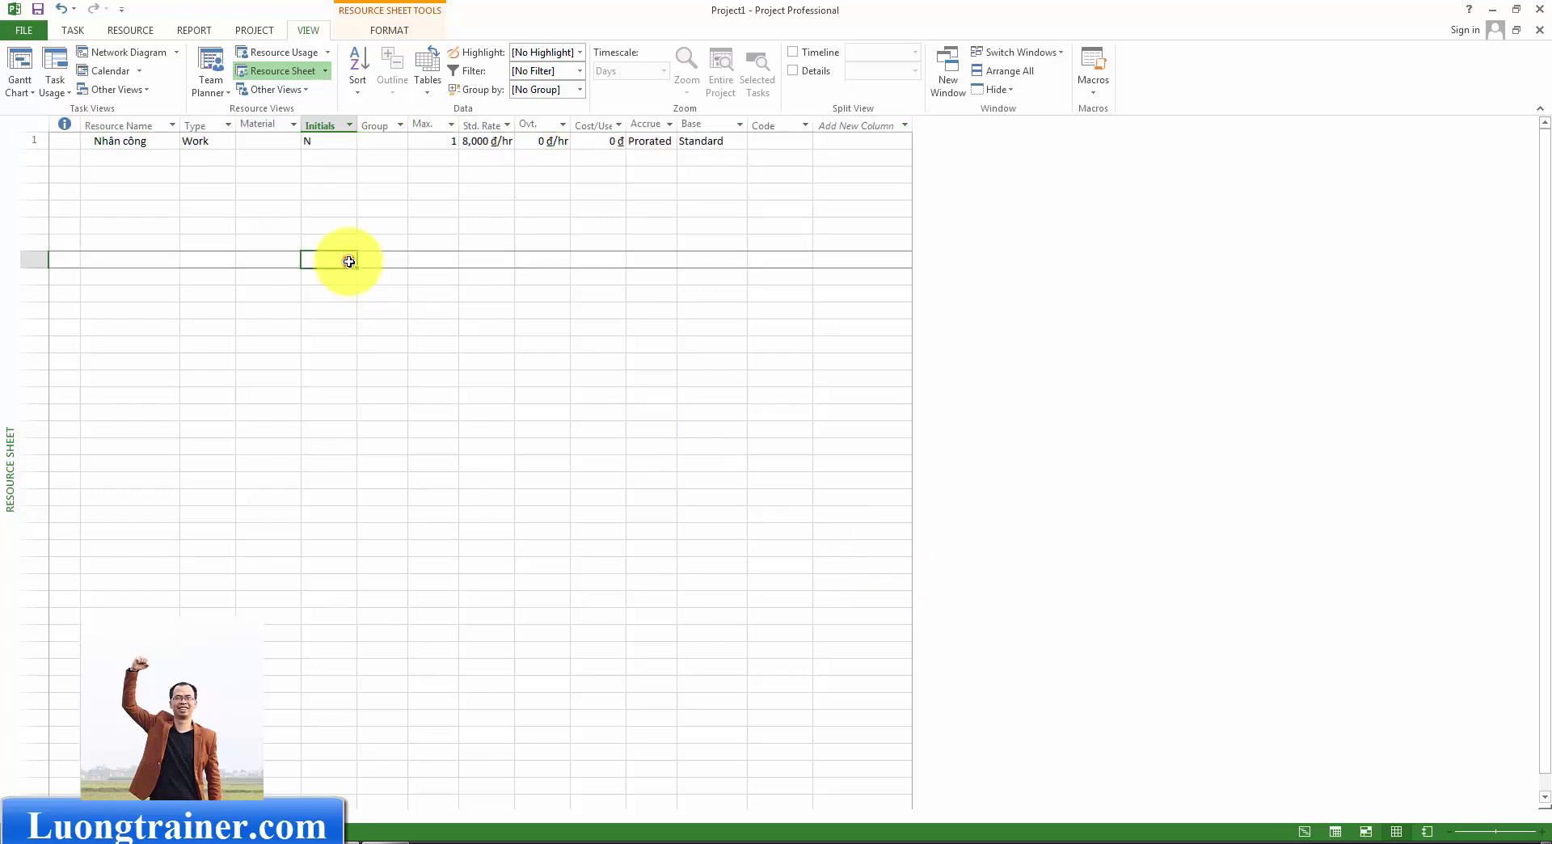
click(150, 152)
click(150, 140)
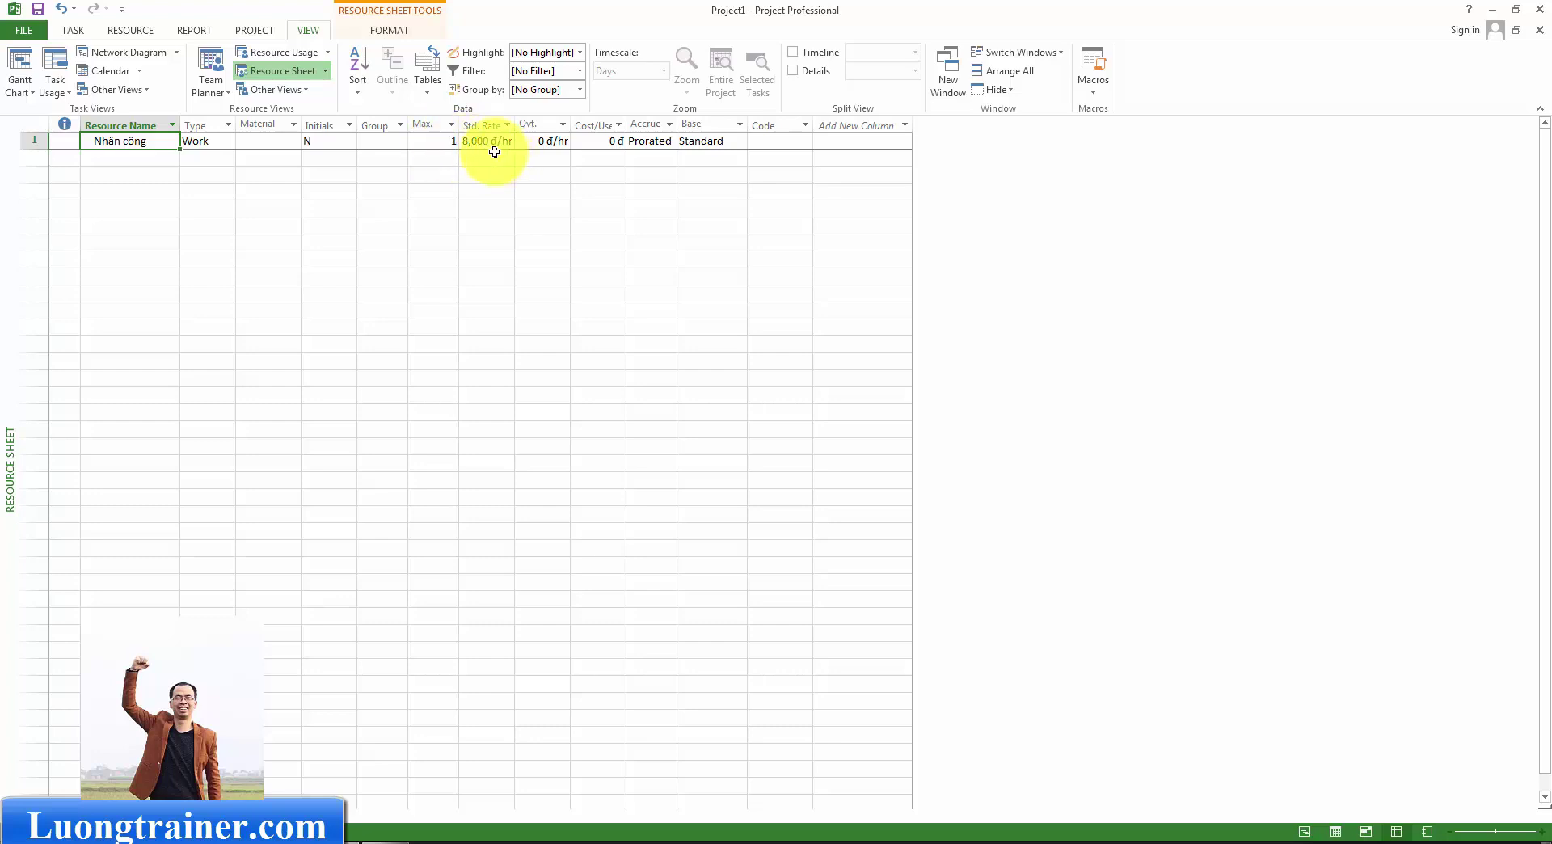
click(210, 153)
click(127, 142)
click(207, 154)
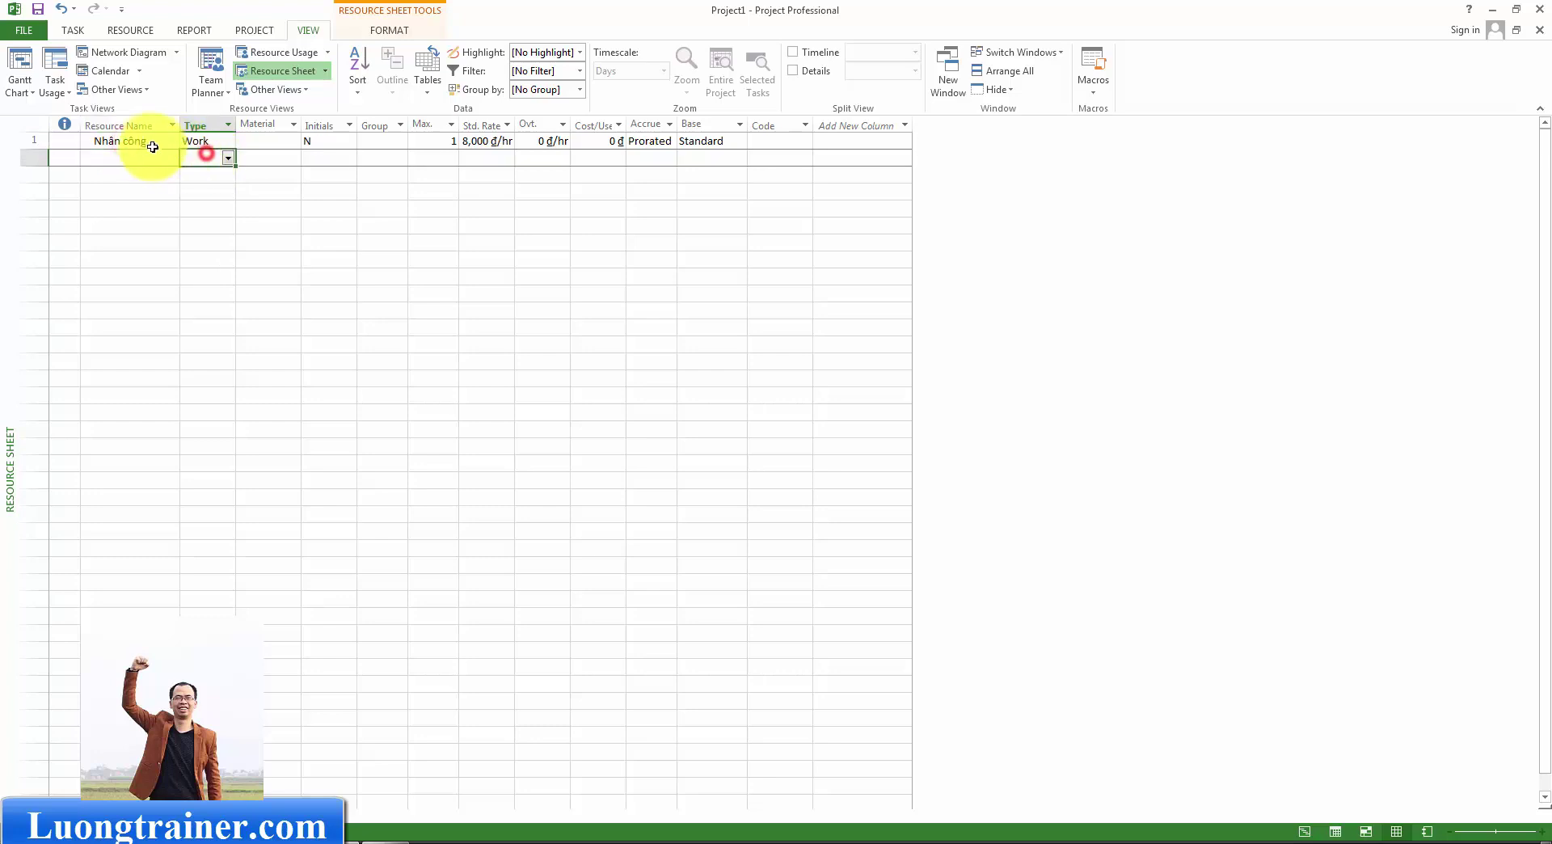
click(148, 142)
click(228, 156)
click(262, 141)
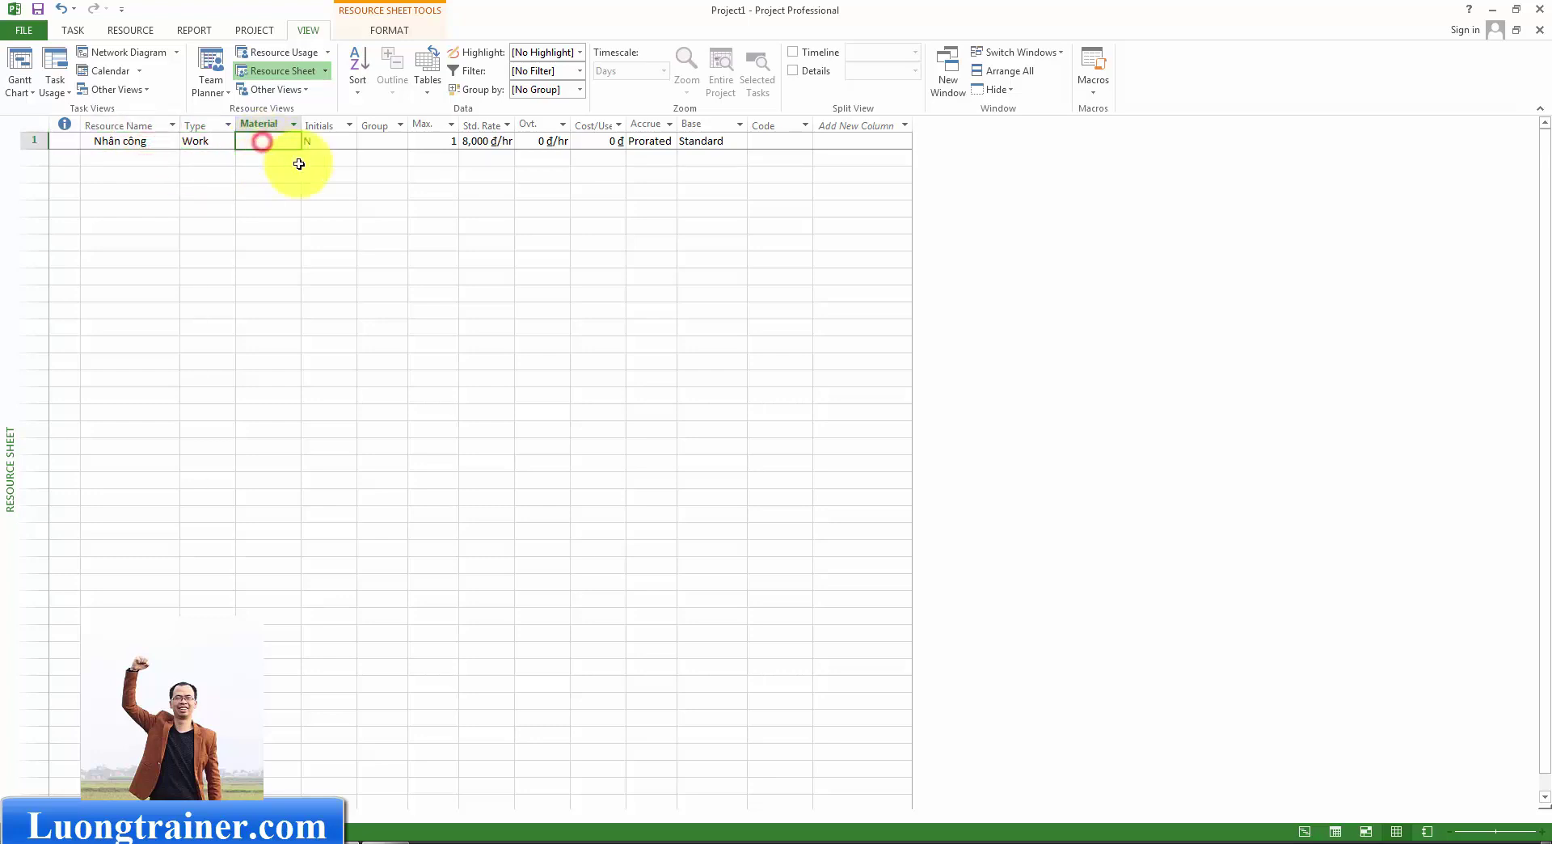
click(137, 143)
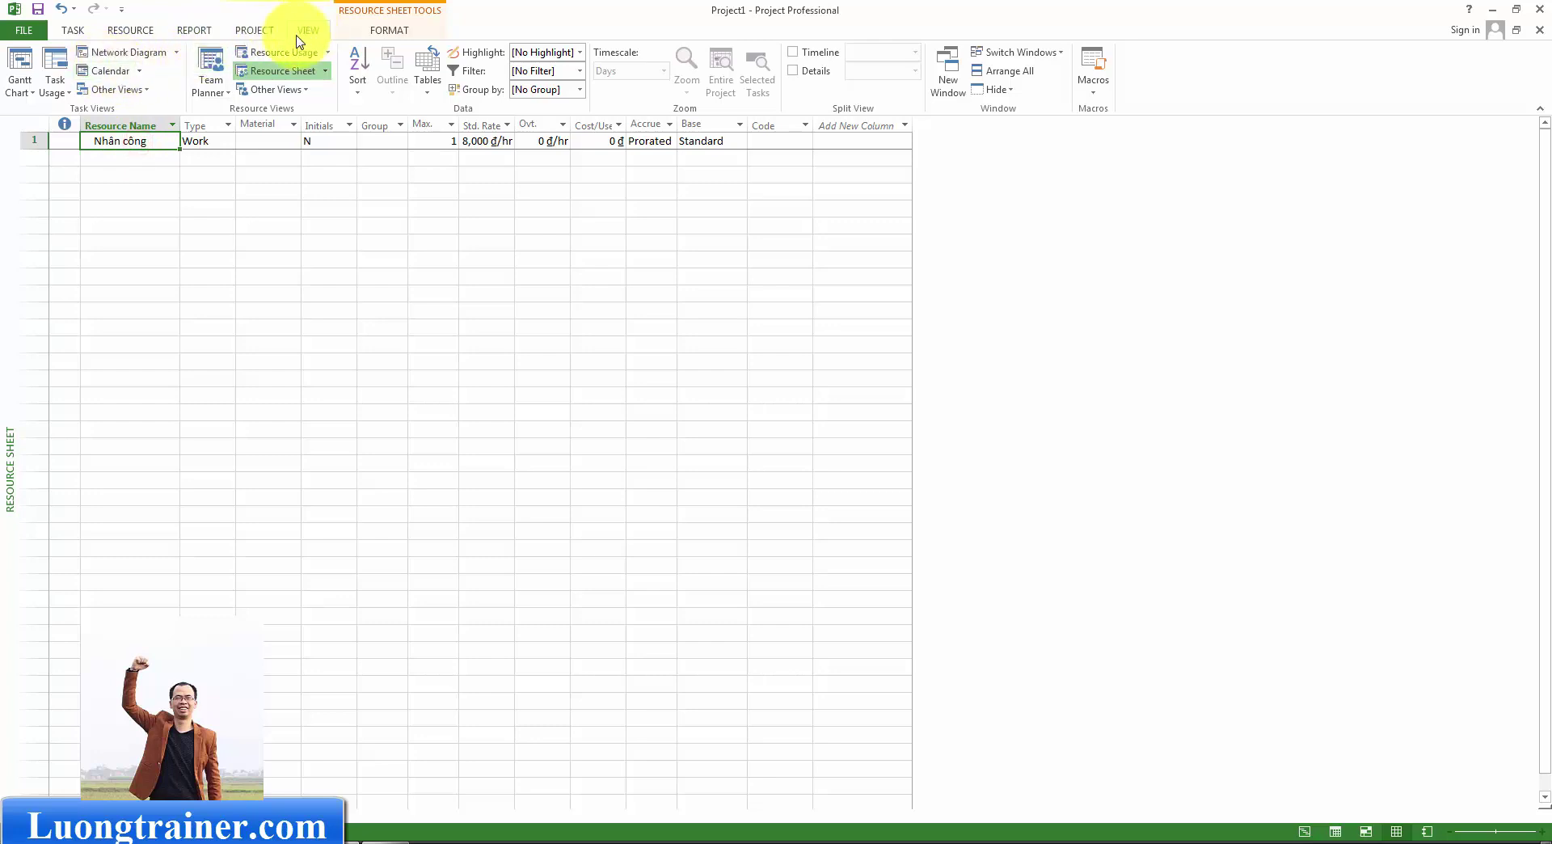
Switch from the Resource Sheet to the Task Usage view.
click(33, 98)
click(42, 207)
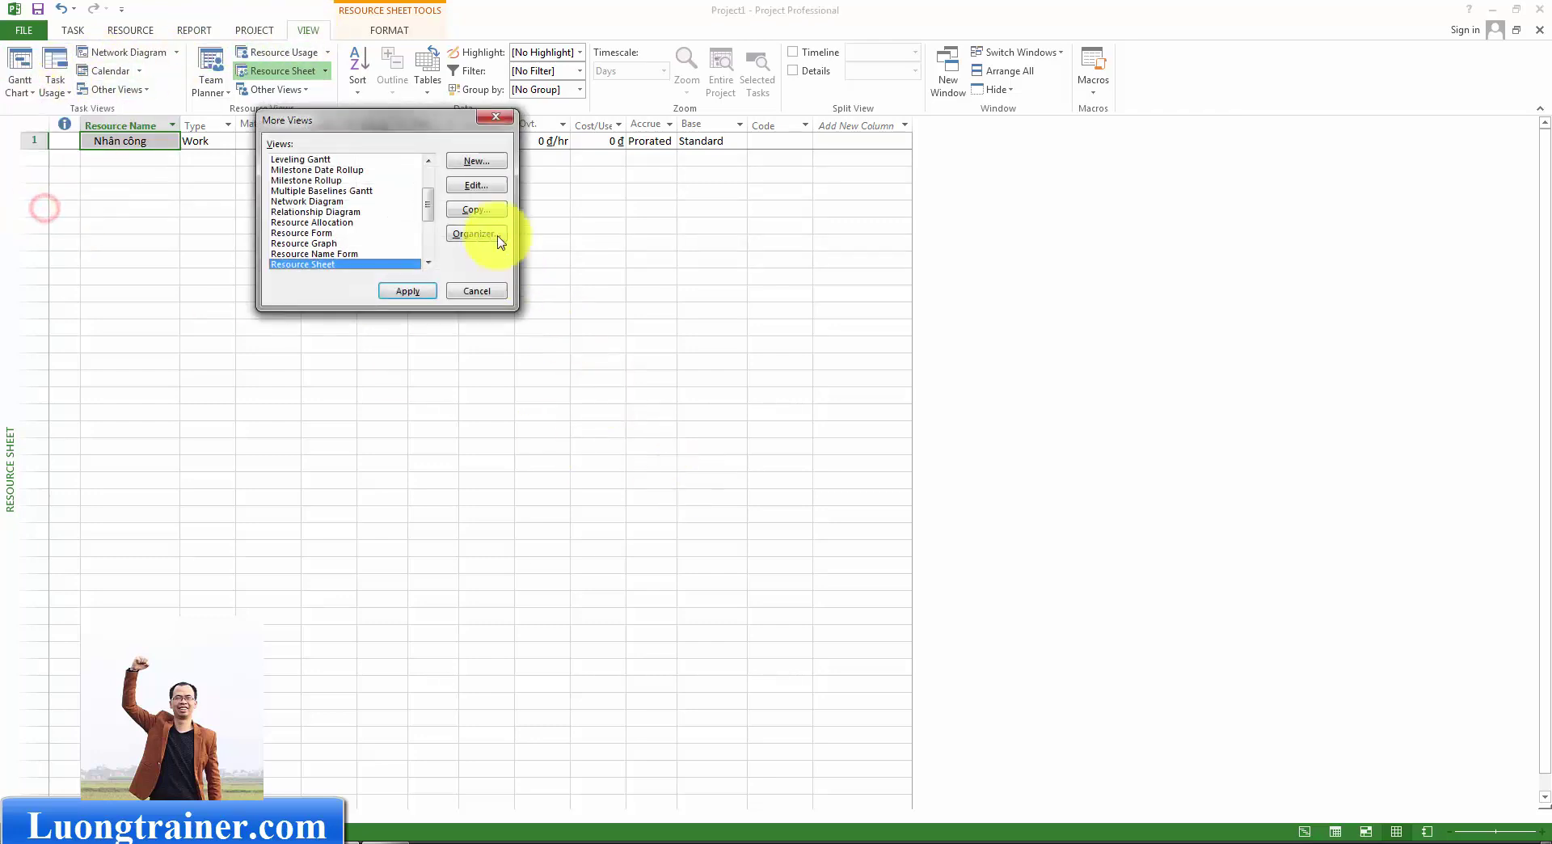
drag(431, 202, 427, 237)
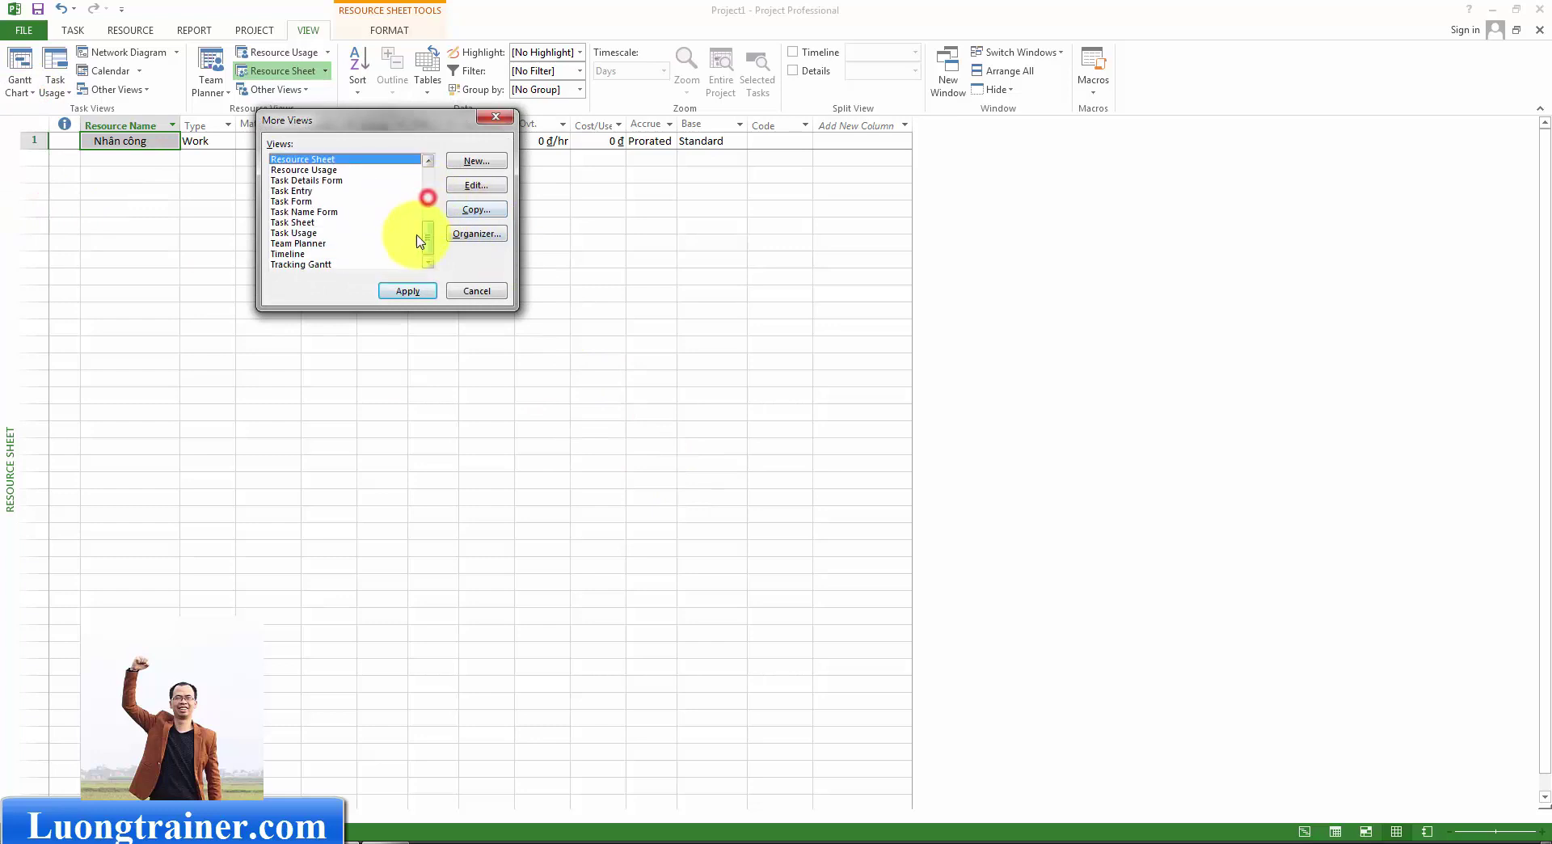
click(308, 234)
click(407, 291)
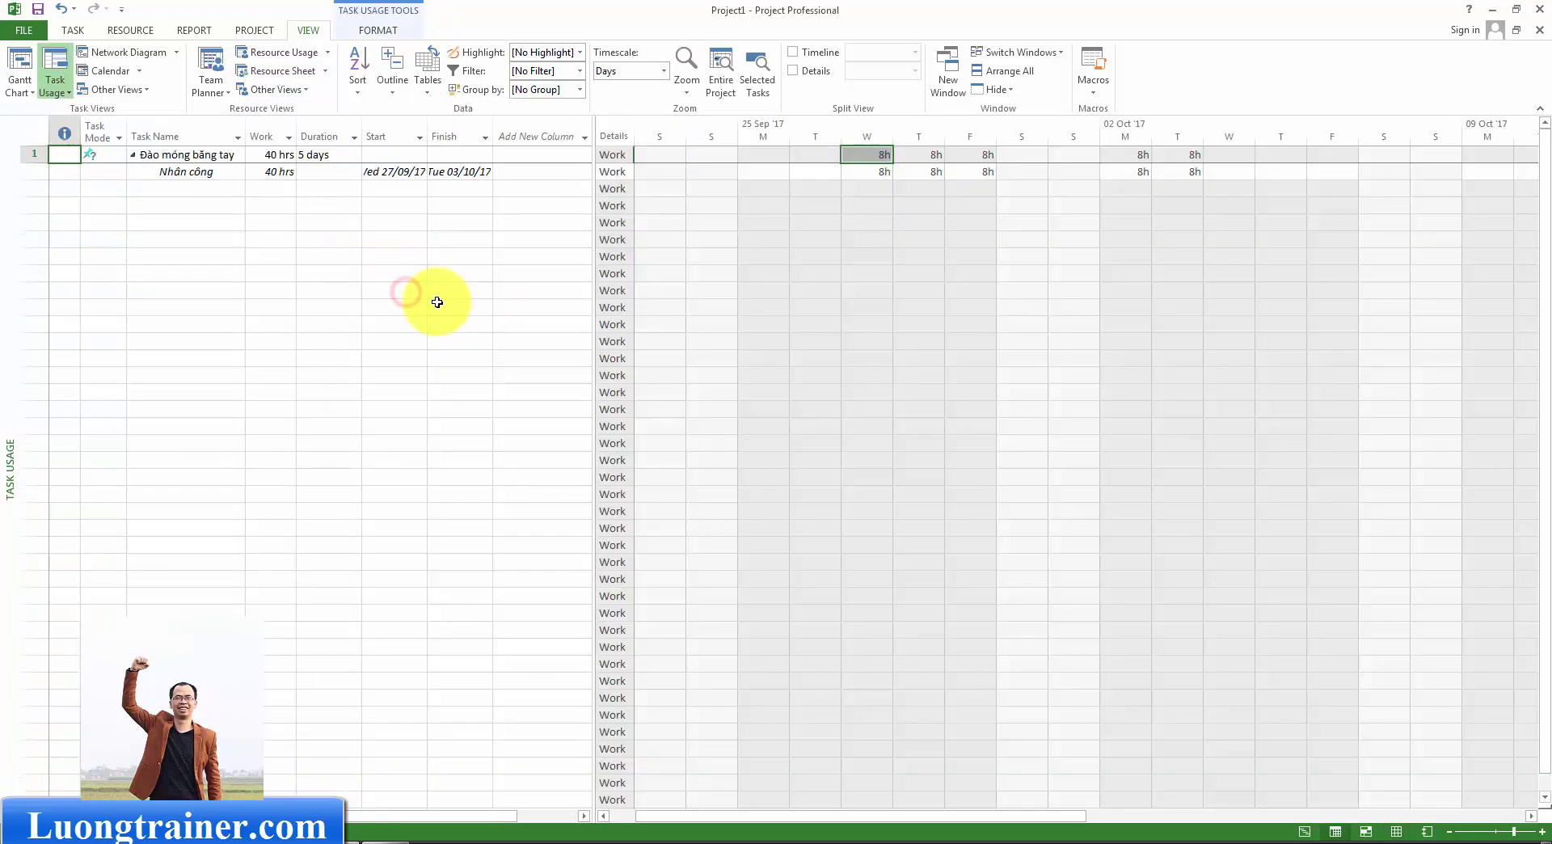
Insert a Cost Rate Table column before the Work column in the Task Usage table.
click(269, 129)
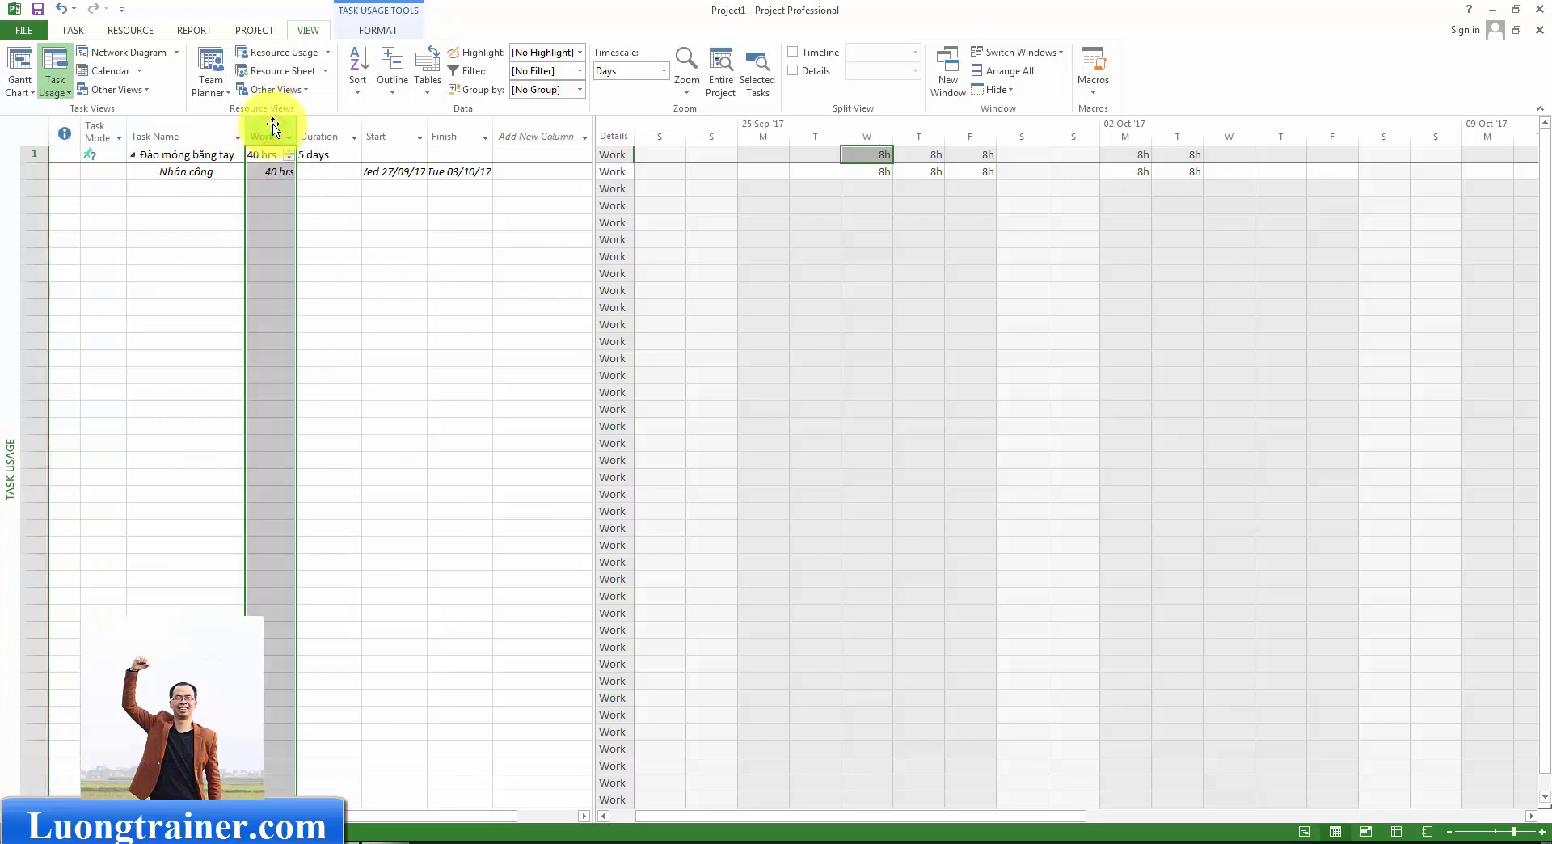
right_click(271, 129)
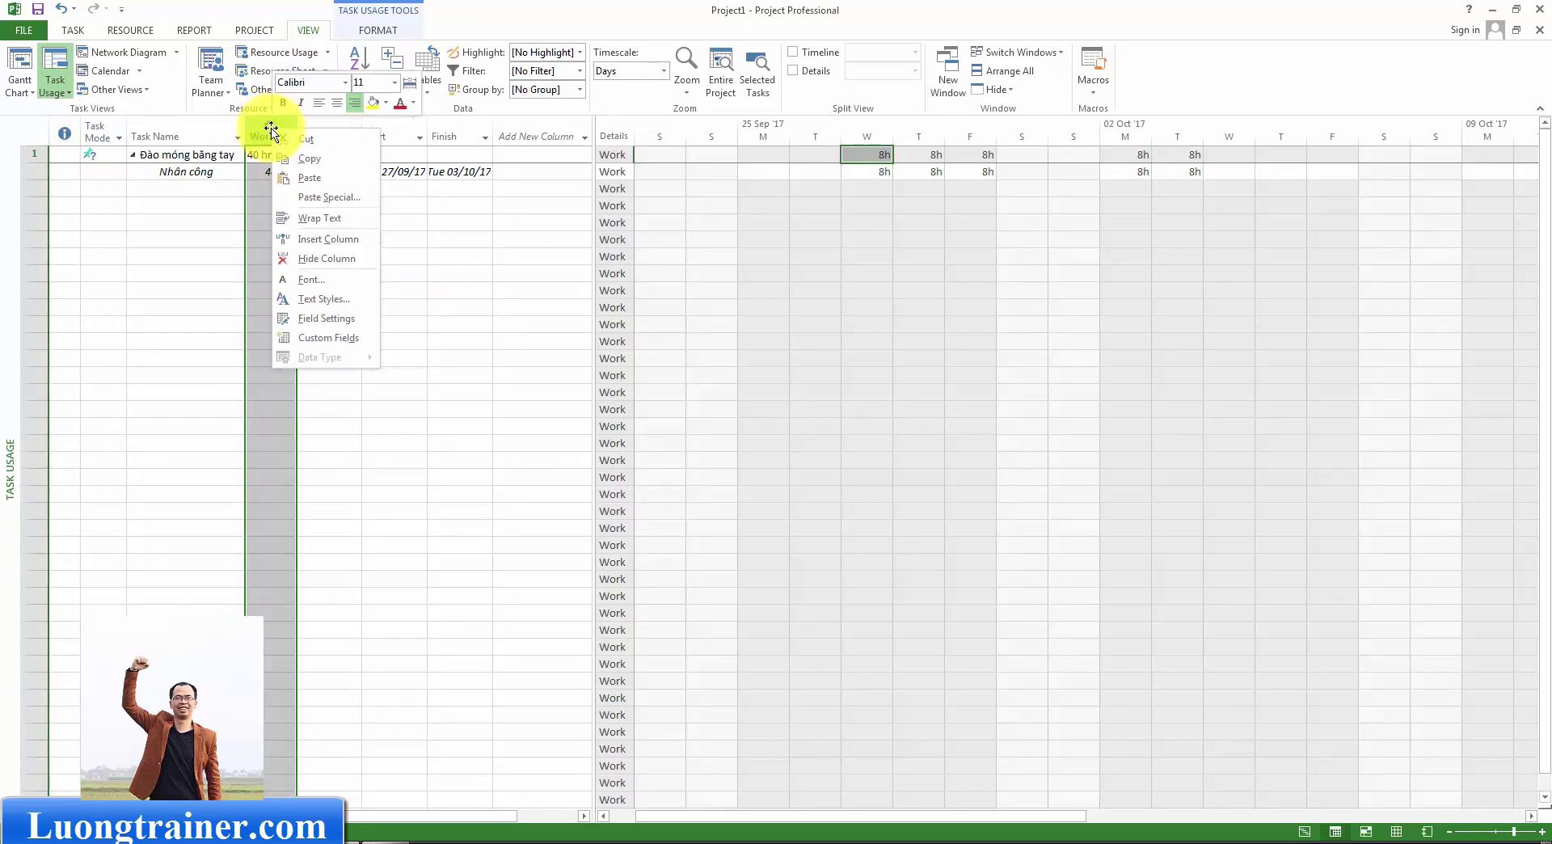
click(330, 240)
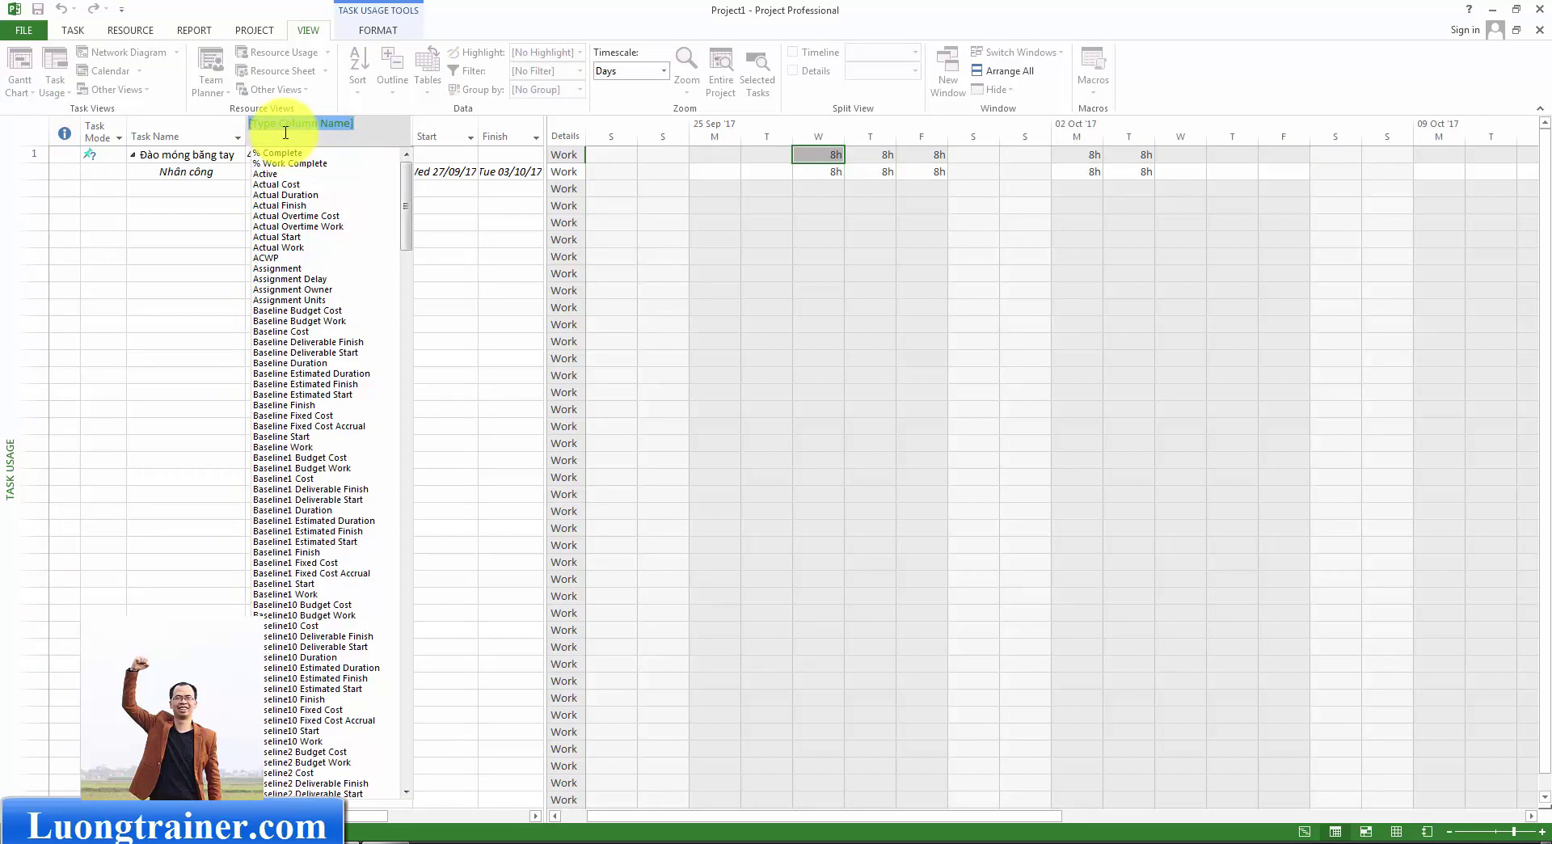
text(Coos)
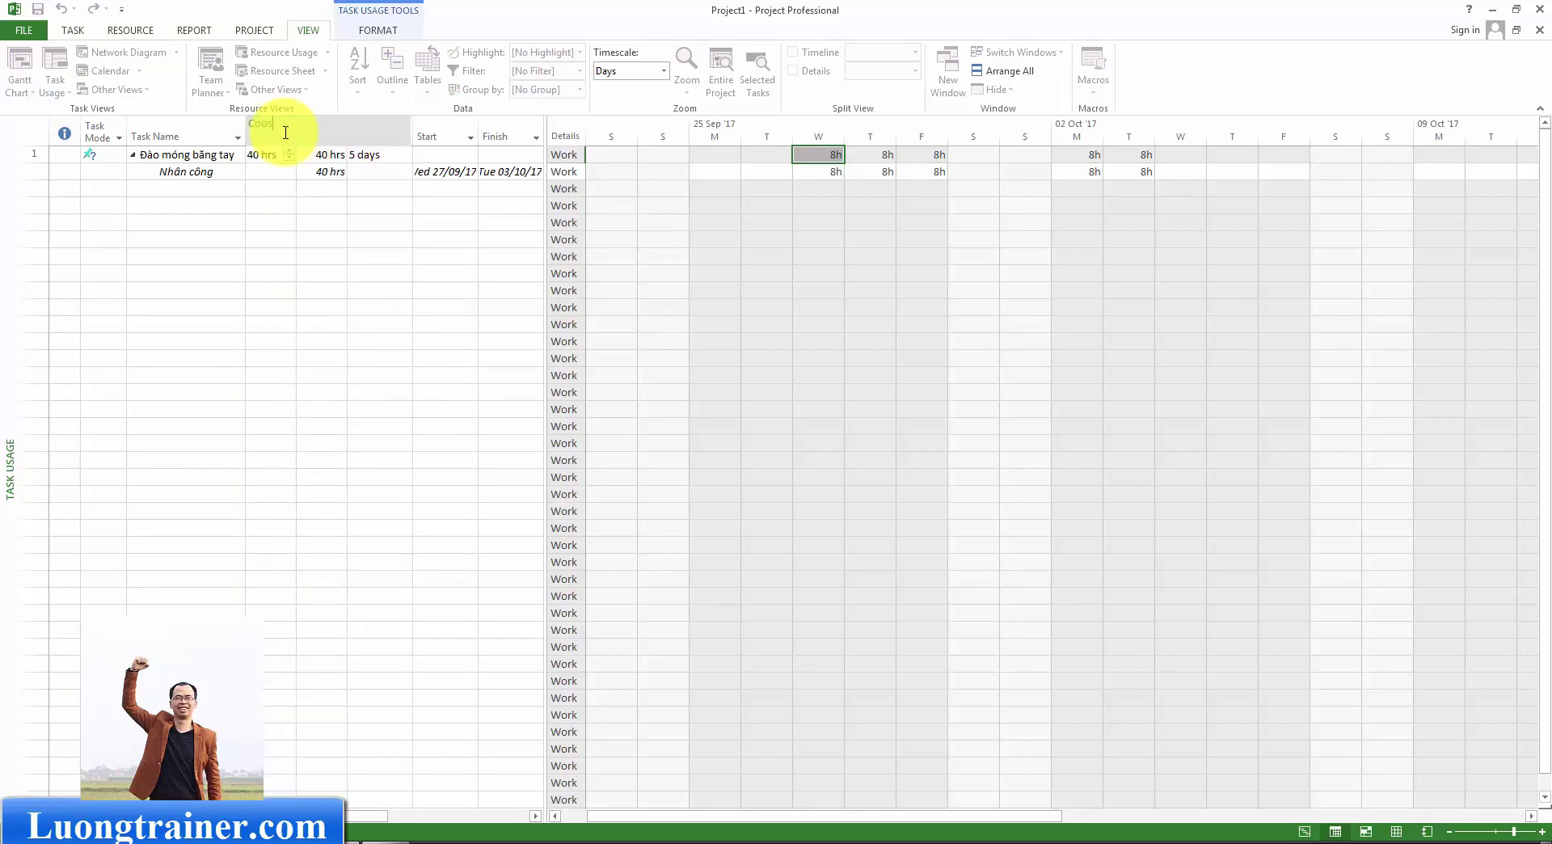
text(st Rate Table)
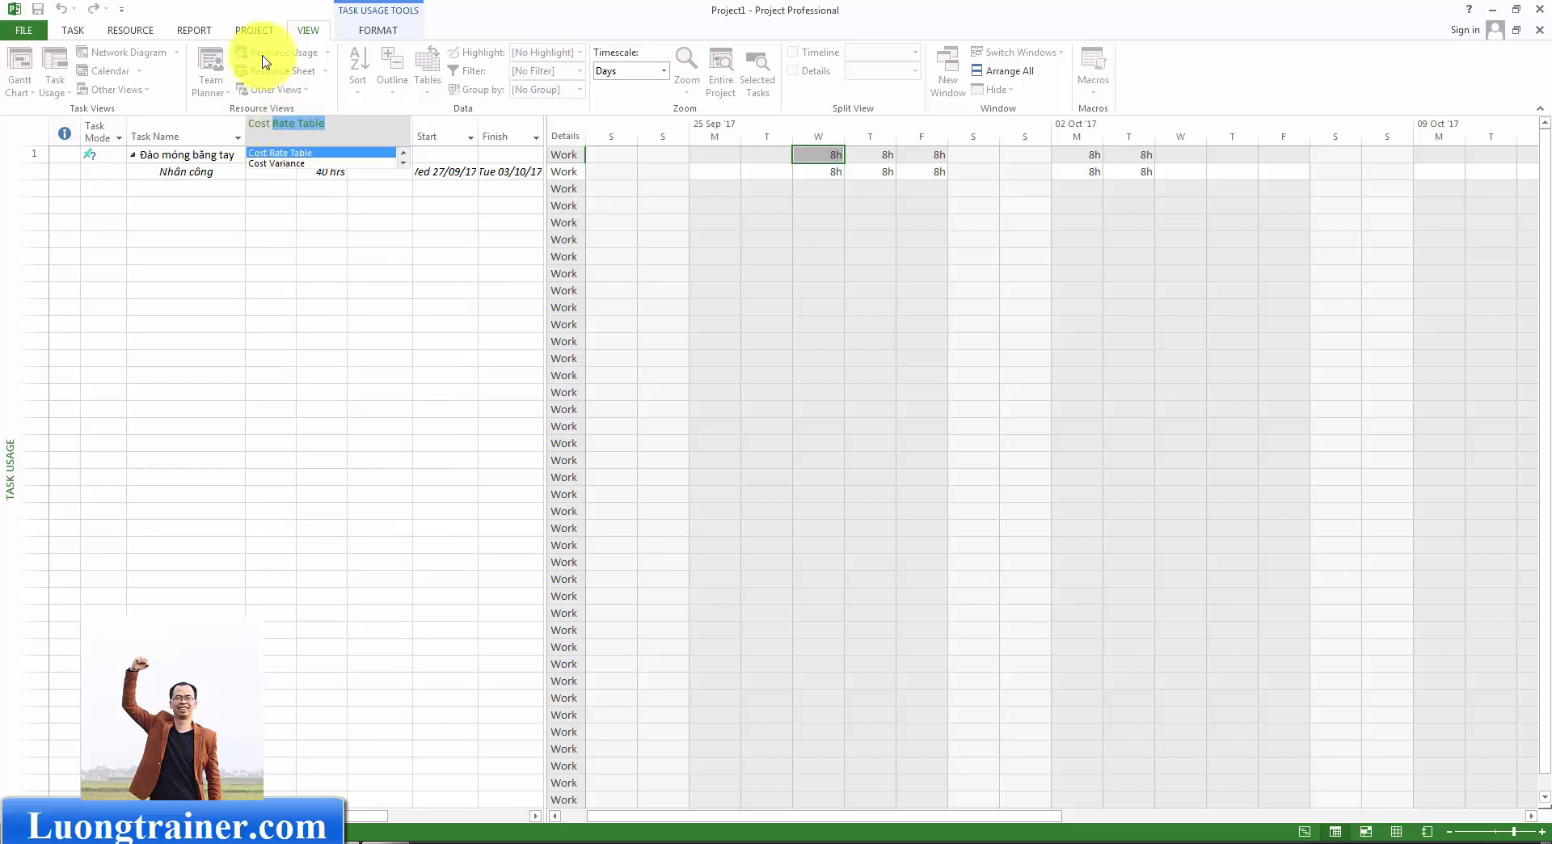
click(306, 156)
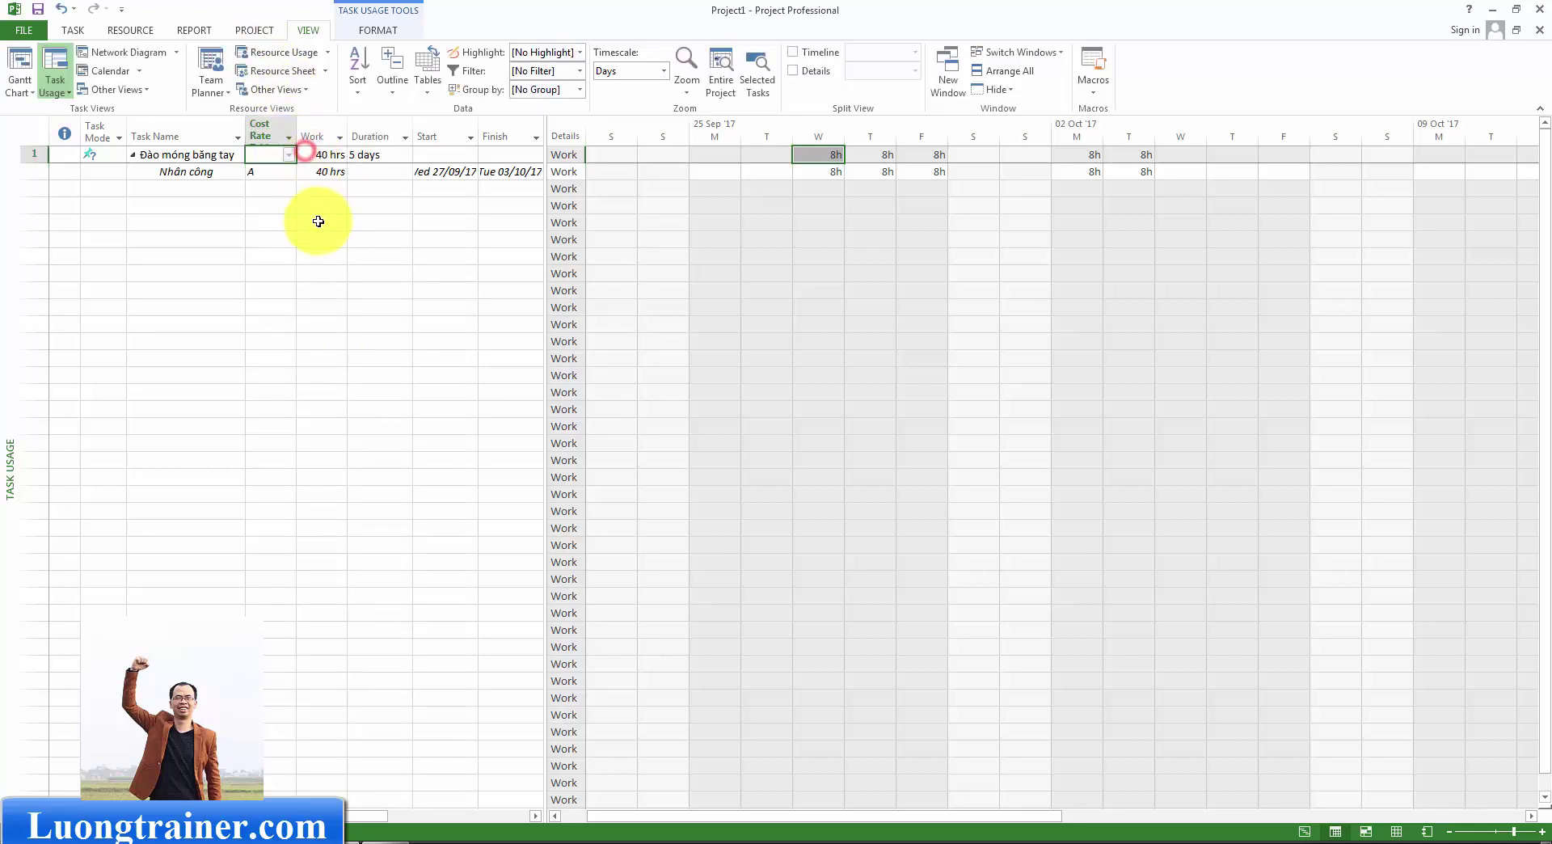
Set the cost rate table of the "Nhân công" assignment under "Đào móng bằng tay" to B.
click(280, 177)
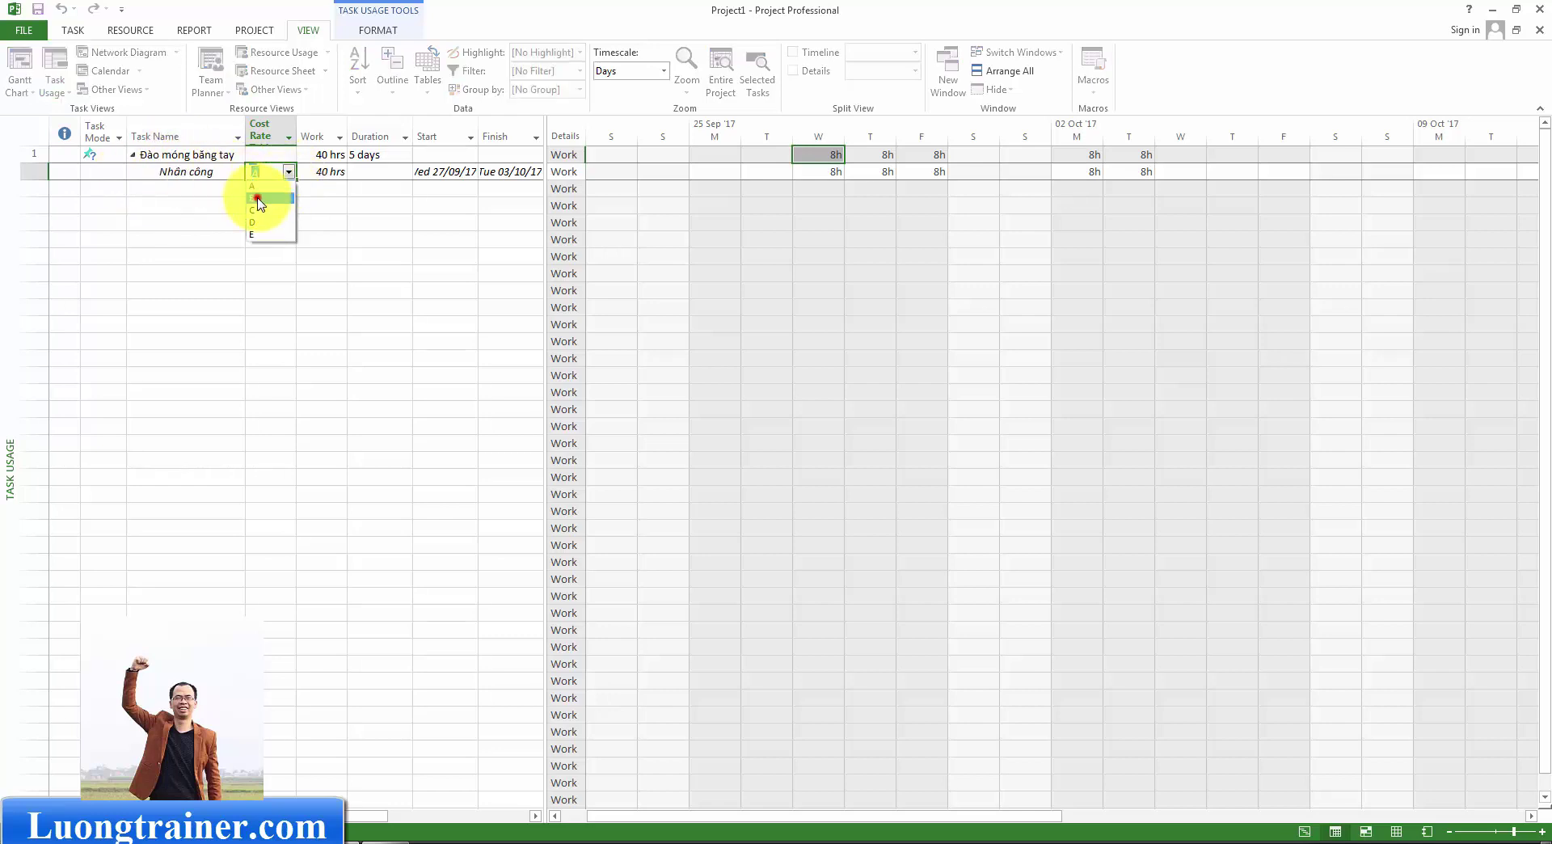
click(257, 198)
click(319, 191)
click(269, 191)
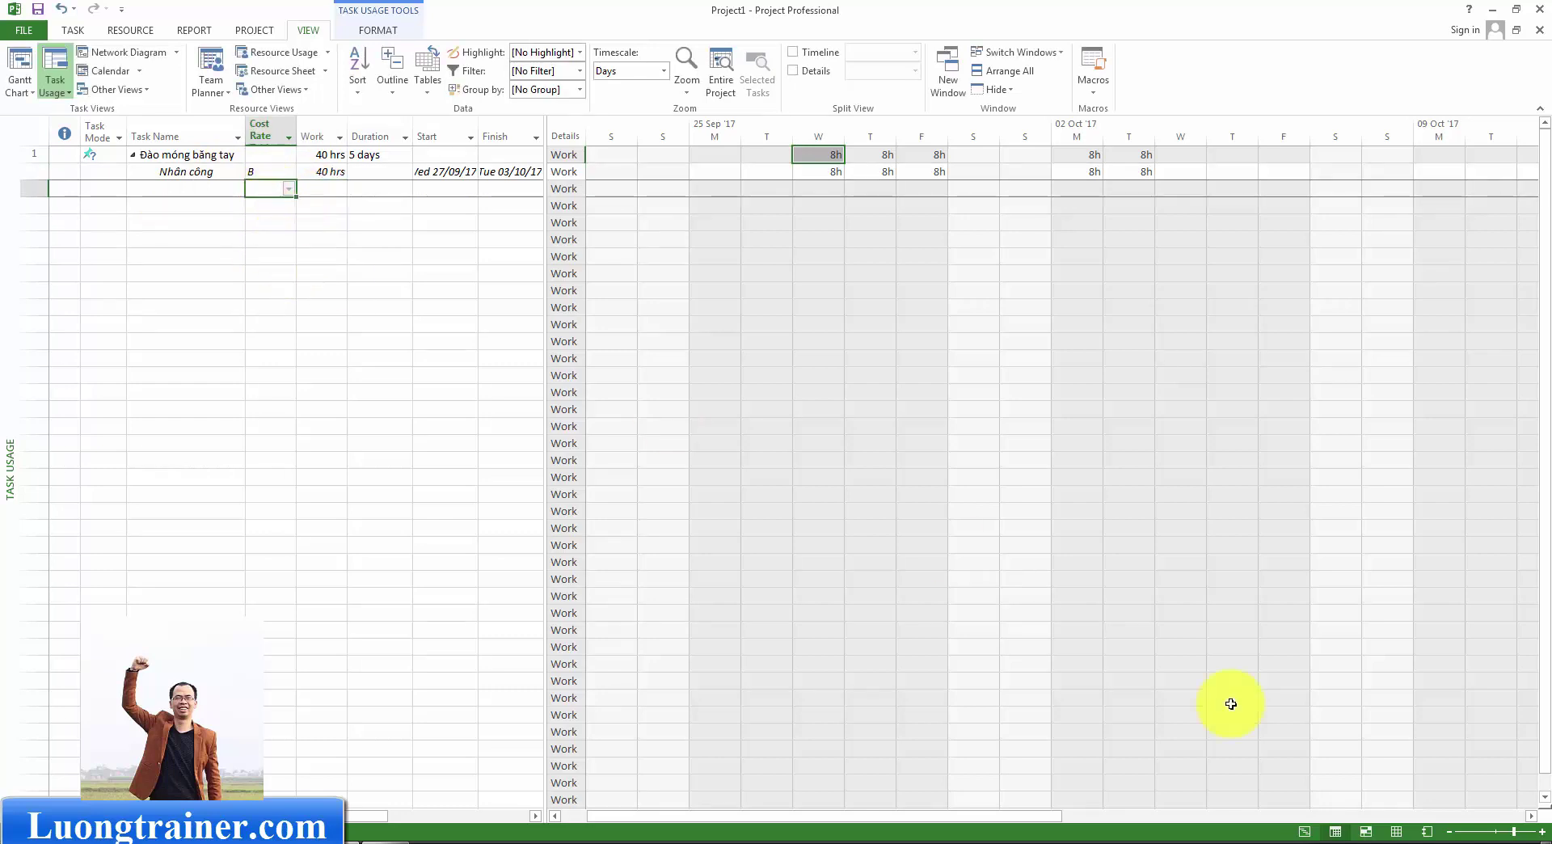
Check the cost of "Đào móng bằng tay" in the Gantt Chart and the standard rate of "Nhân công" in the Resource Sheet.
click(1302, 832)
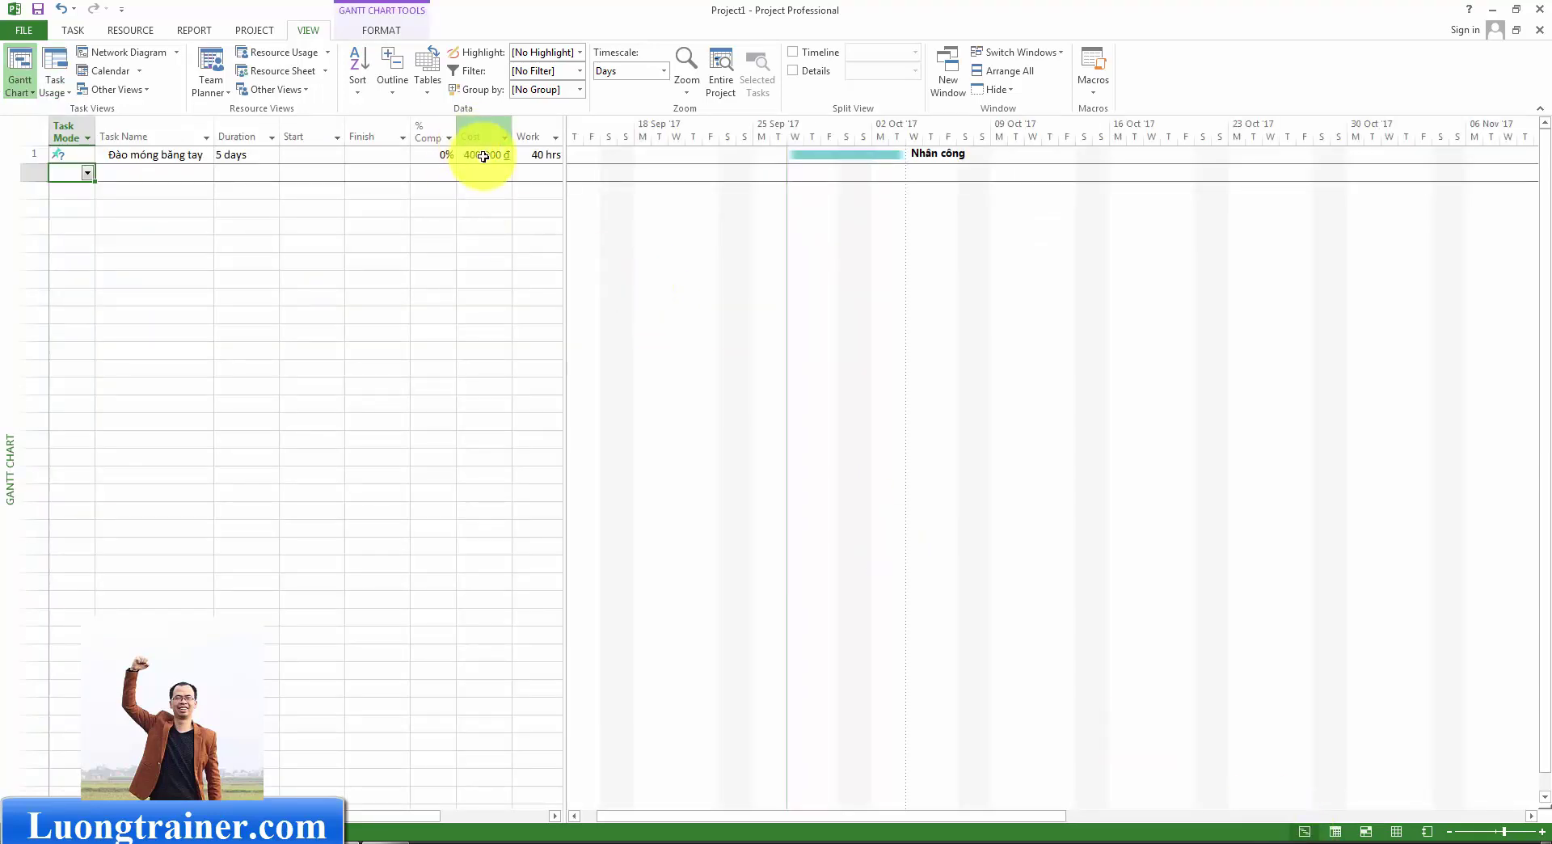
click(284, 73)
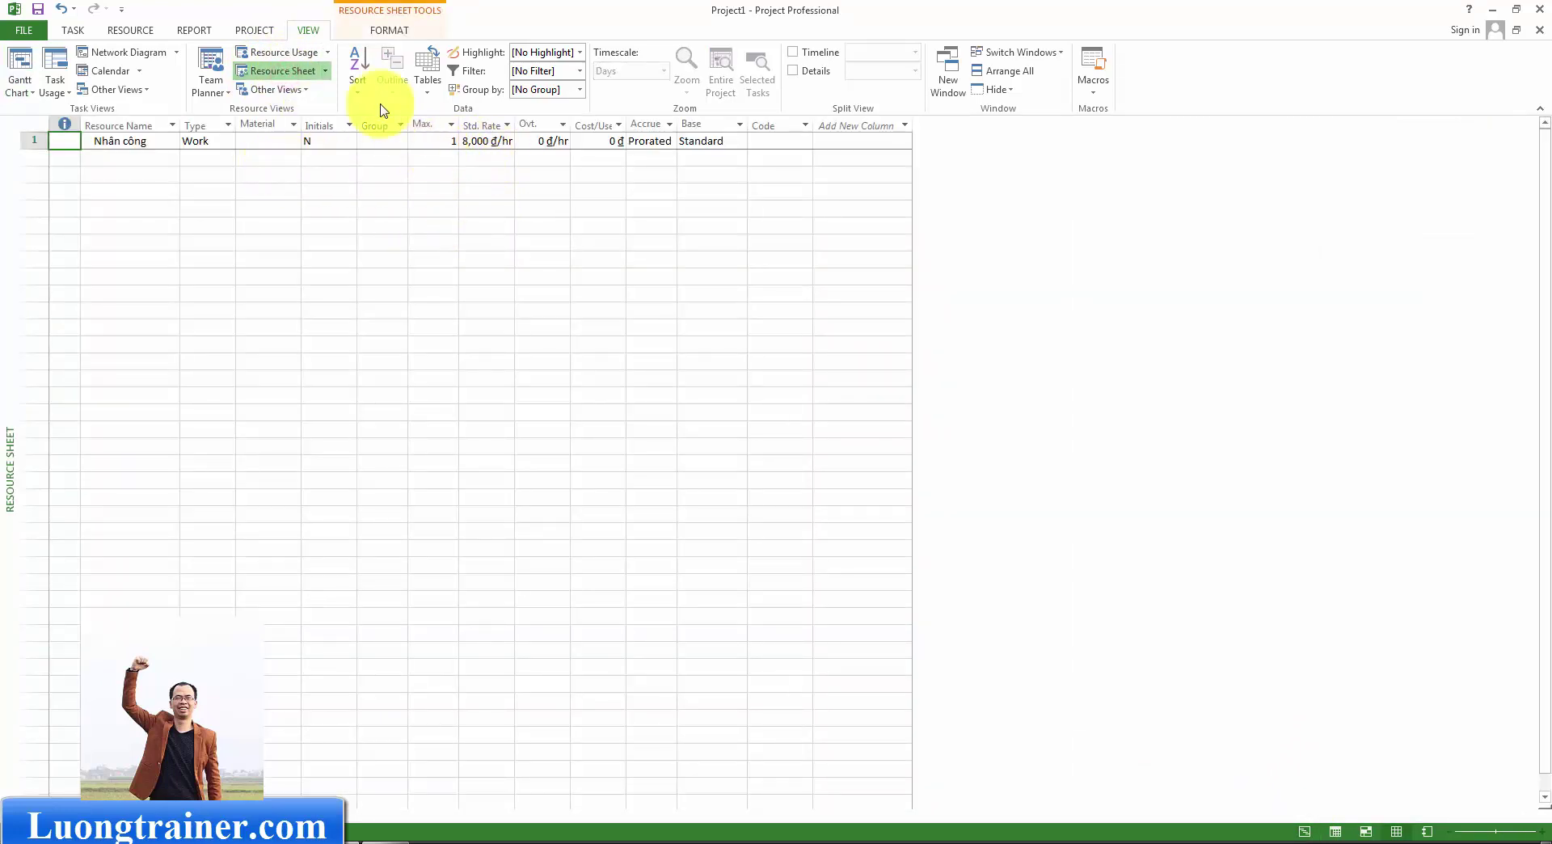
click(487, 141)
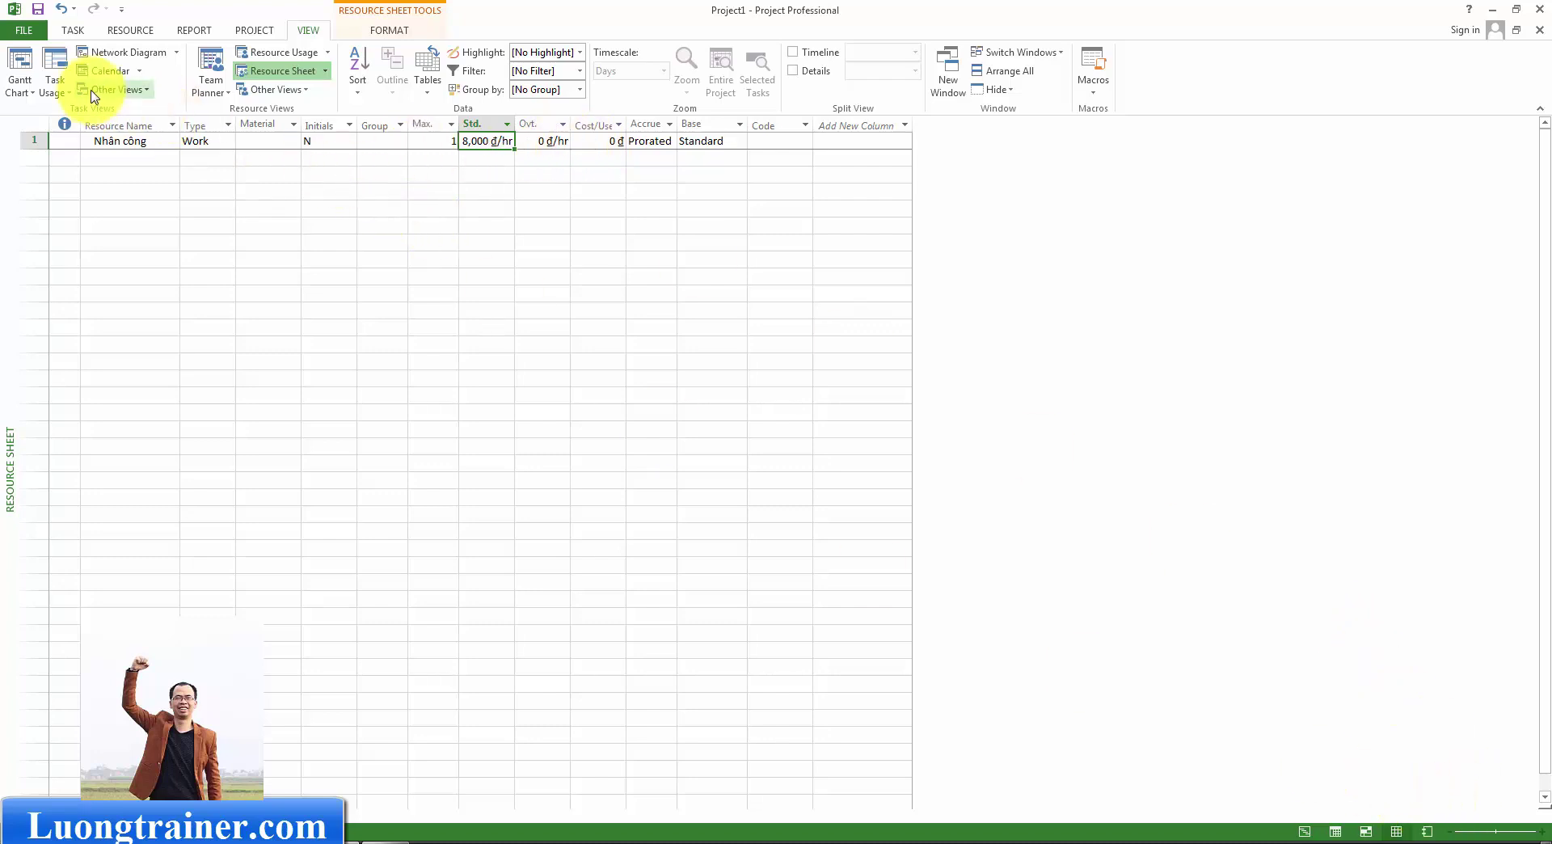
Review the assignment's cost rate table in Task Usage and compare it with the task's cost in the Gantt Chart.
click(55, 90)
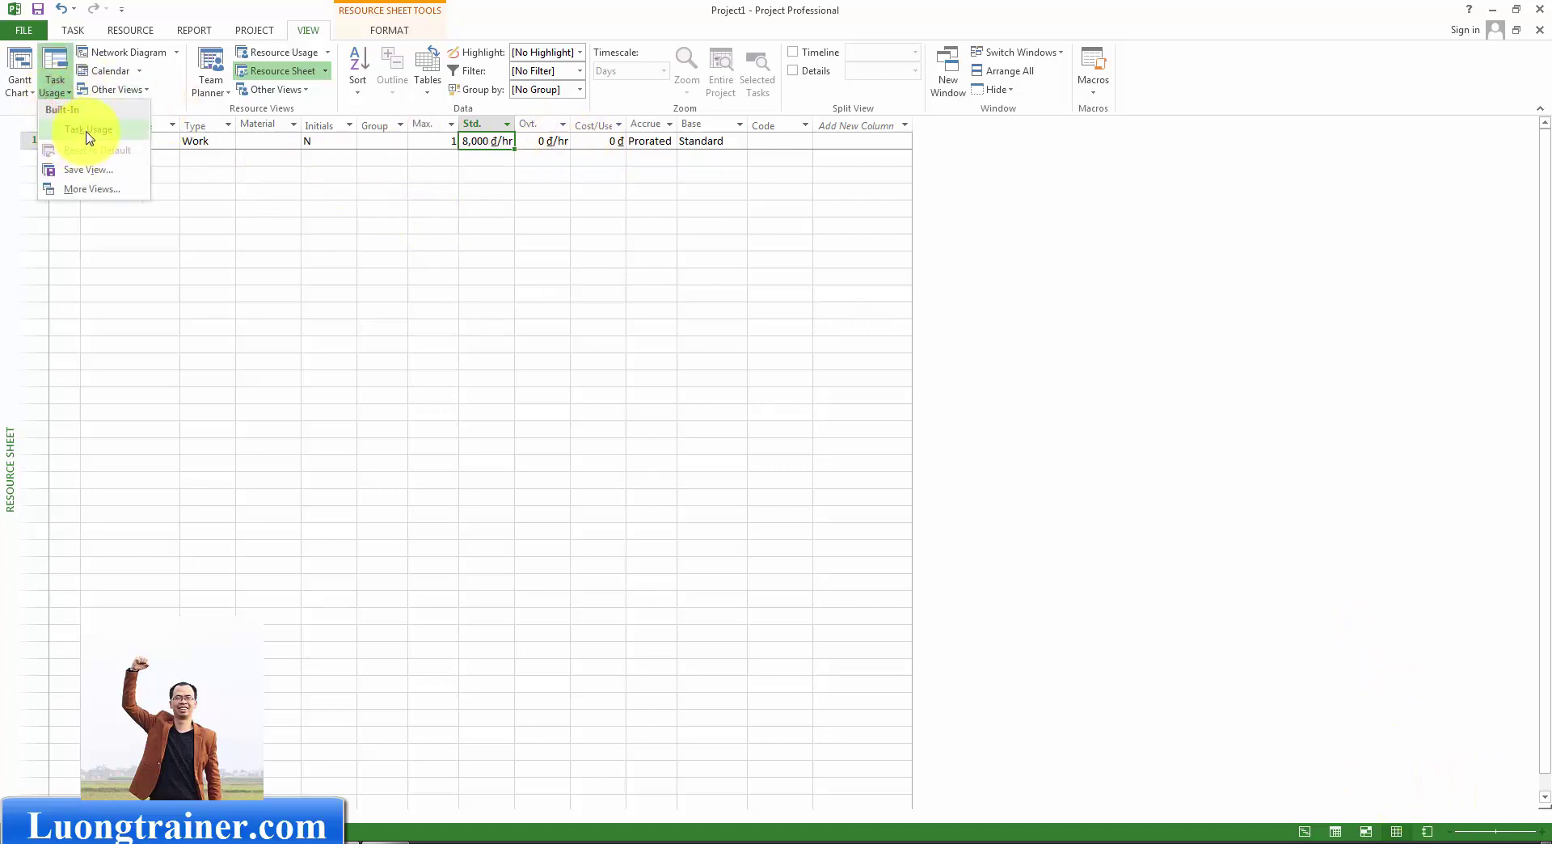
click(87, 131)
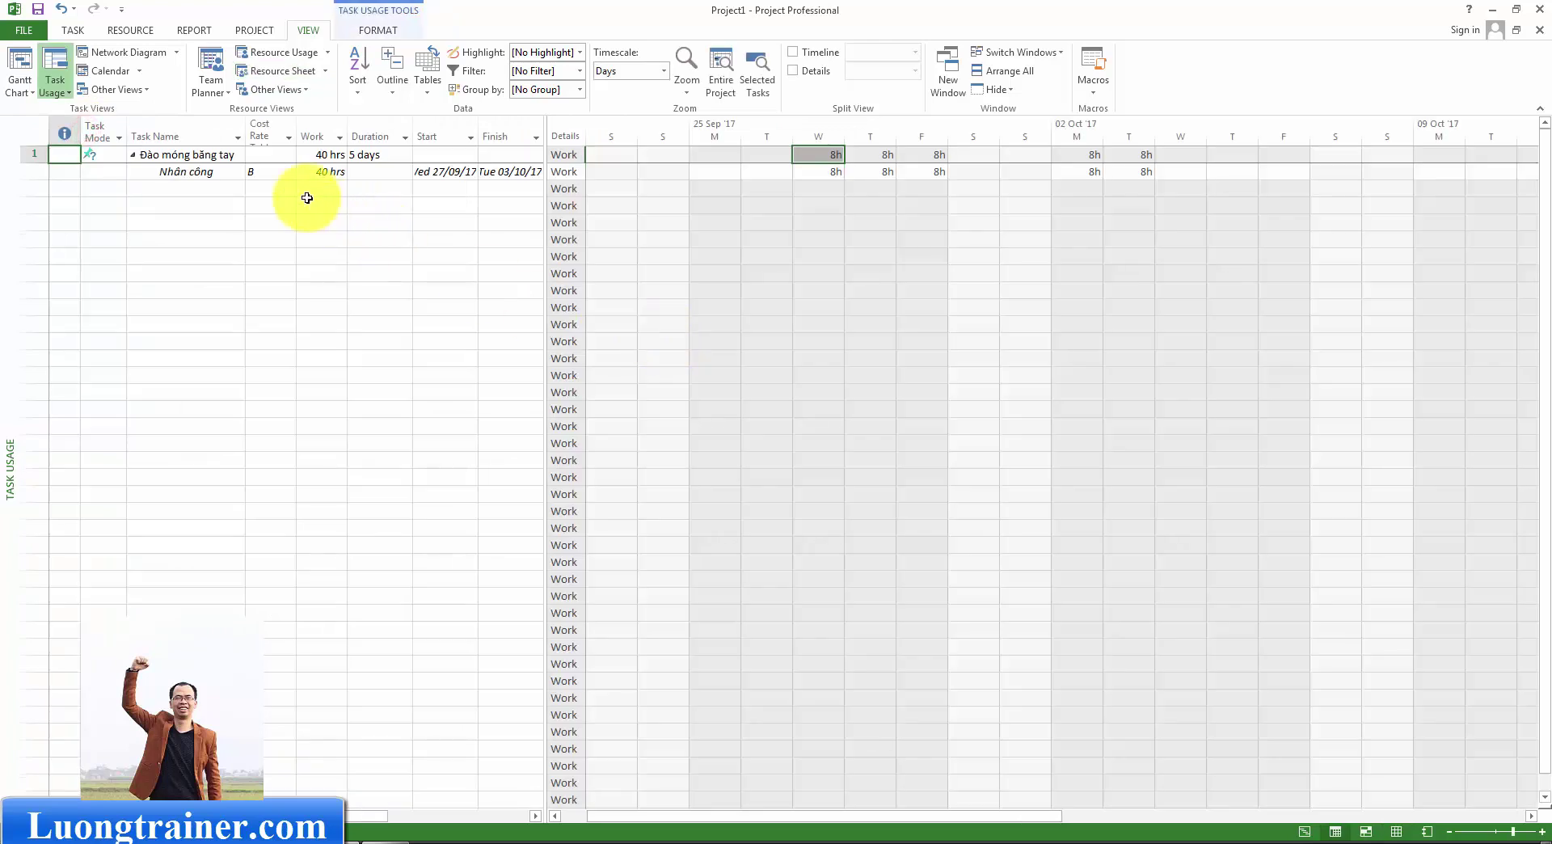
click(272, 178)
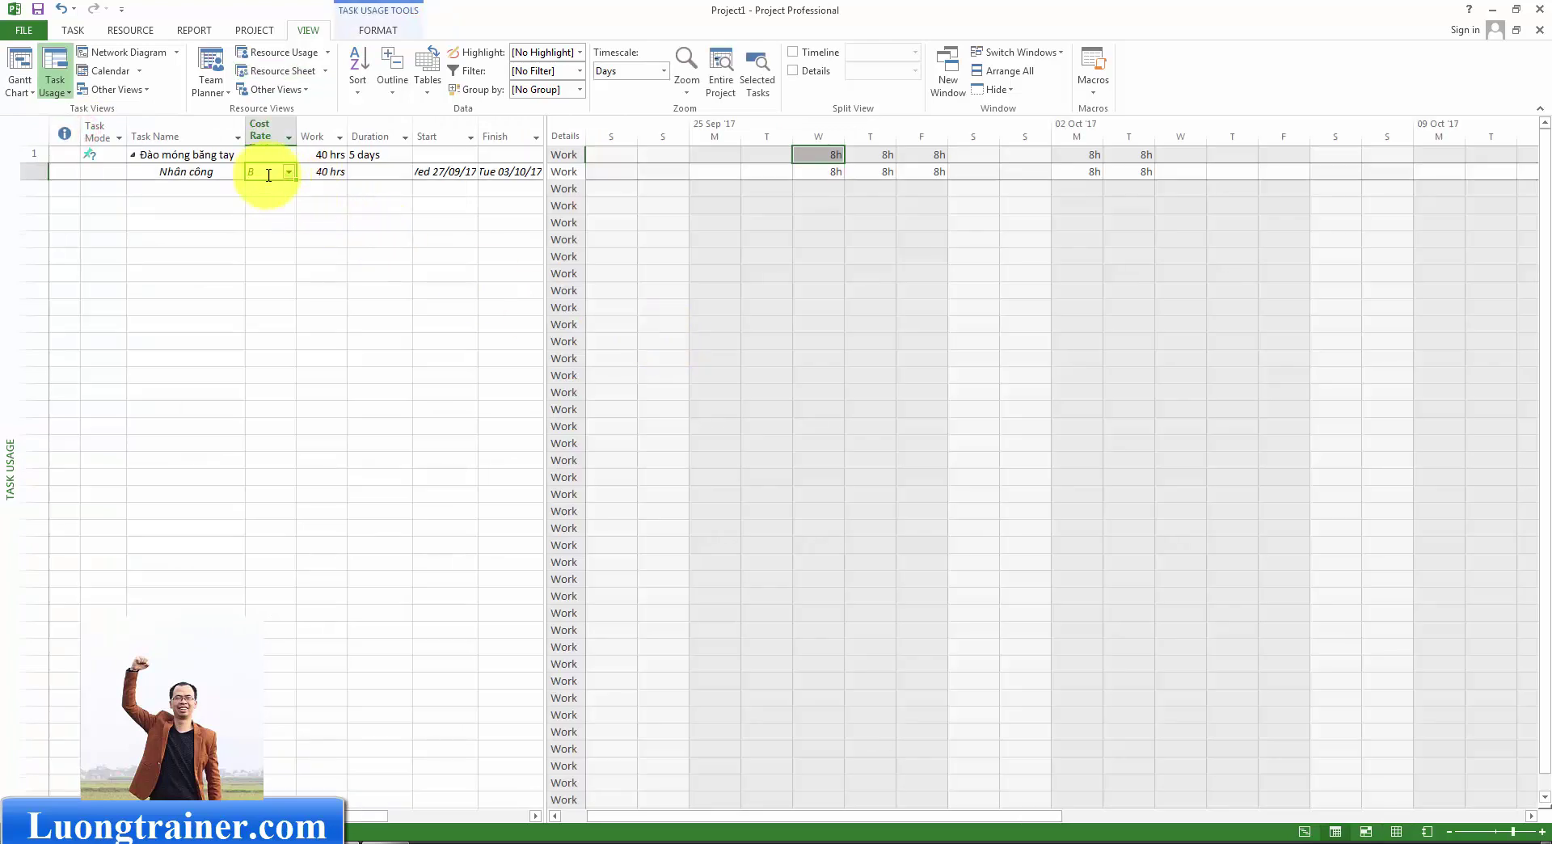
click(1304, 833)
click(490, 154)
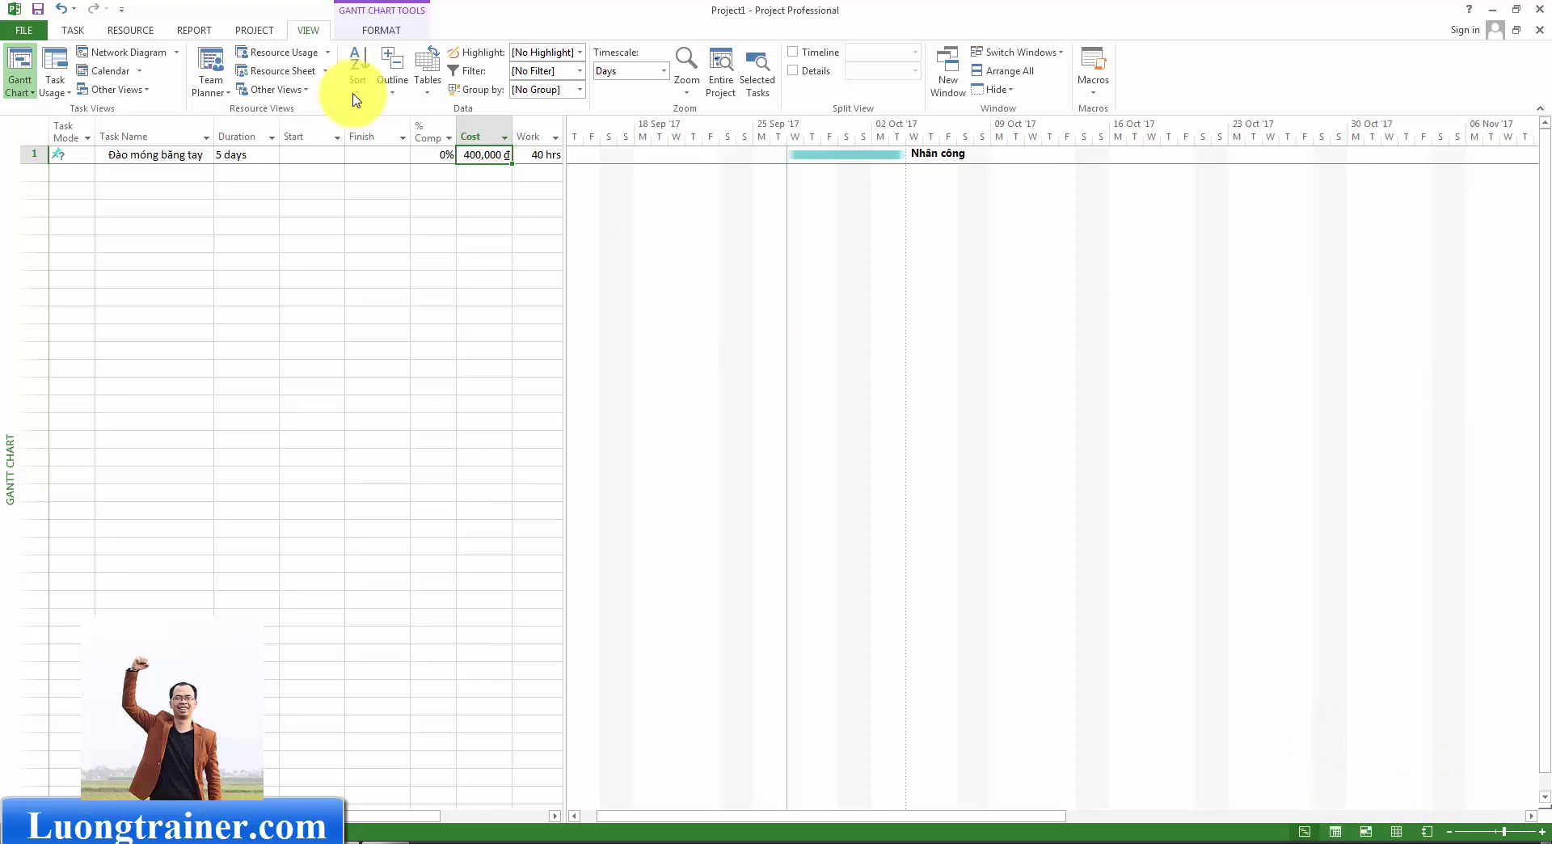
Return to the Task Usage view and set the cost rate table of the "Nhân công" assignment to A.
click(283, 55)
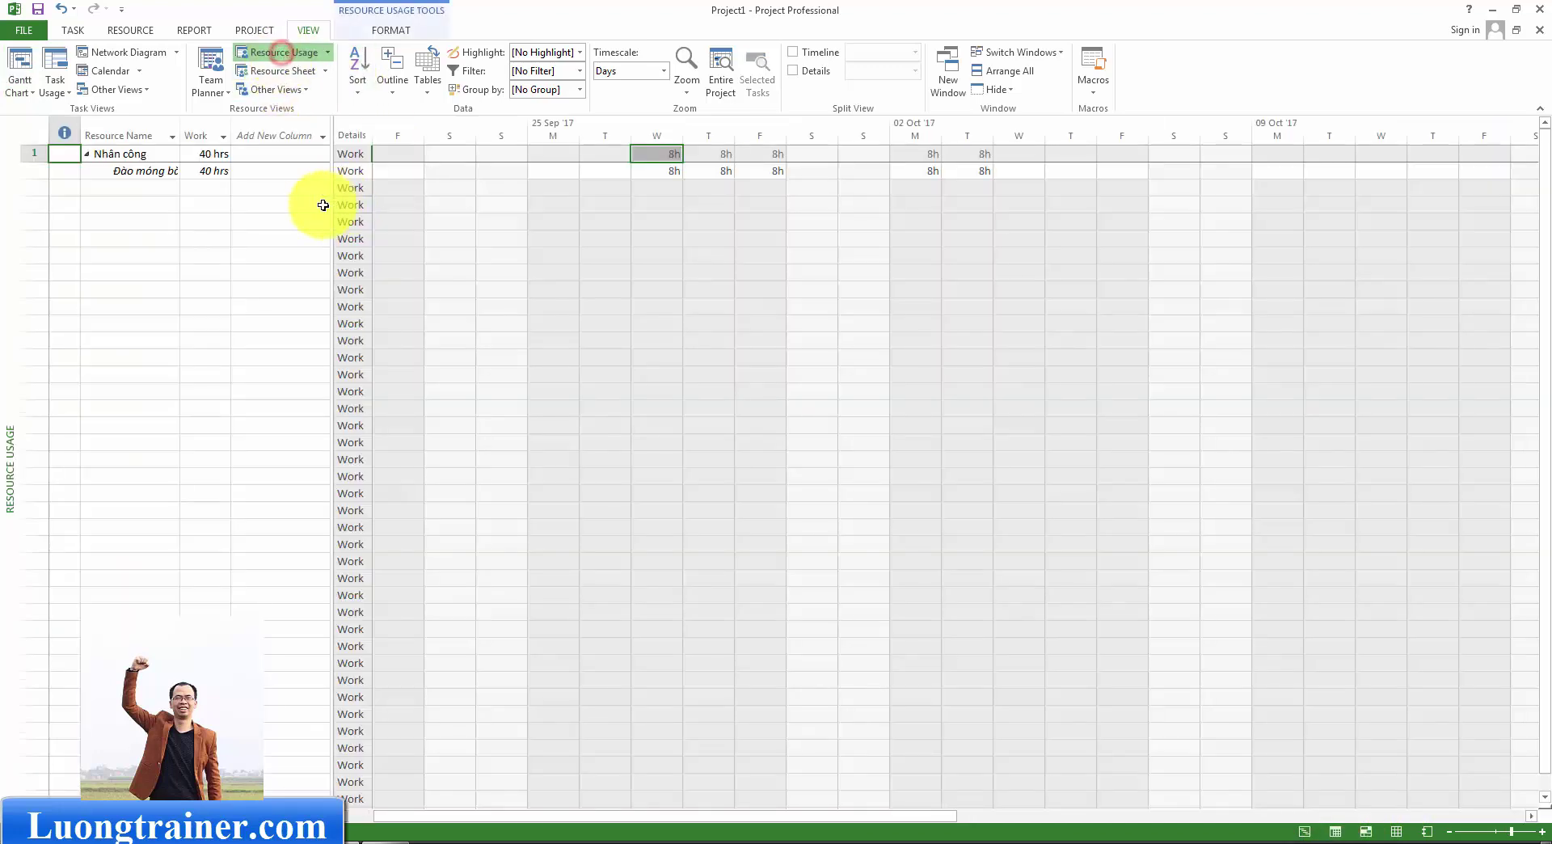
click(298, 74)
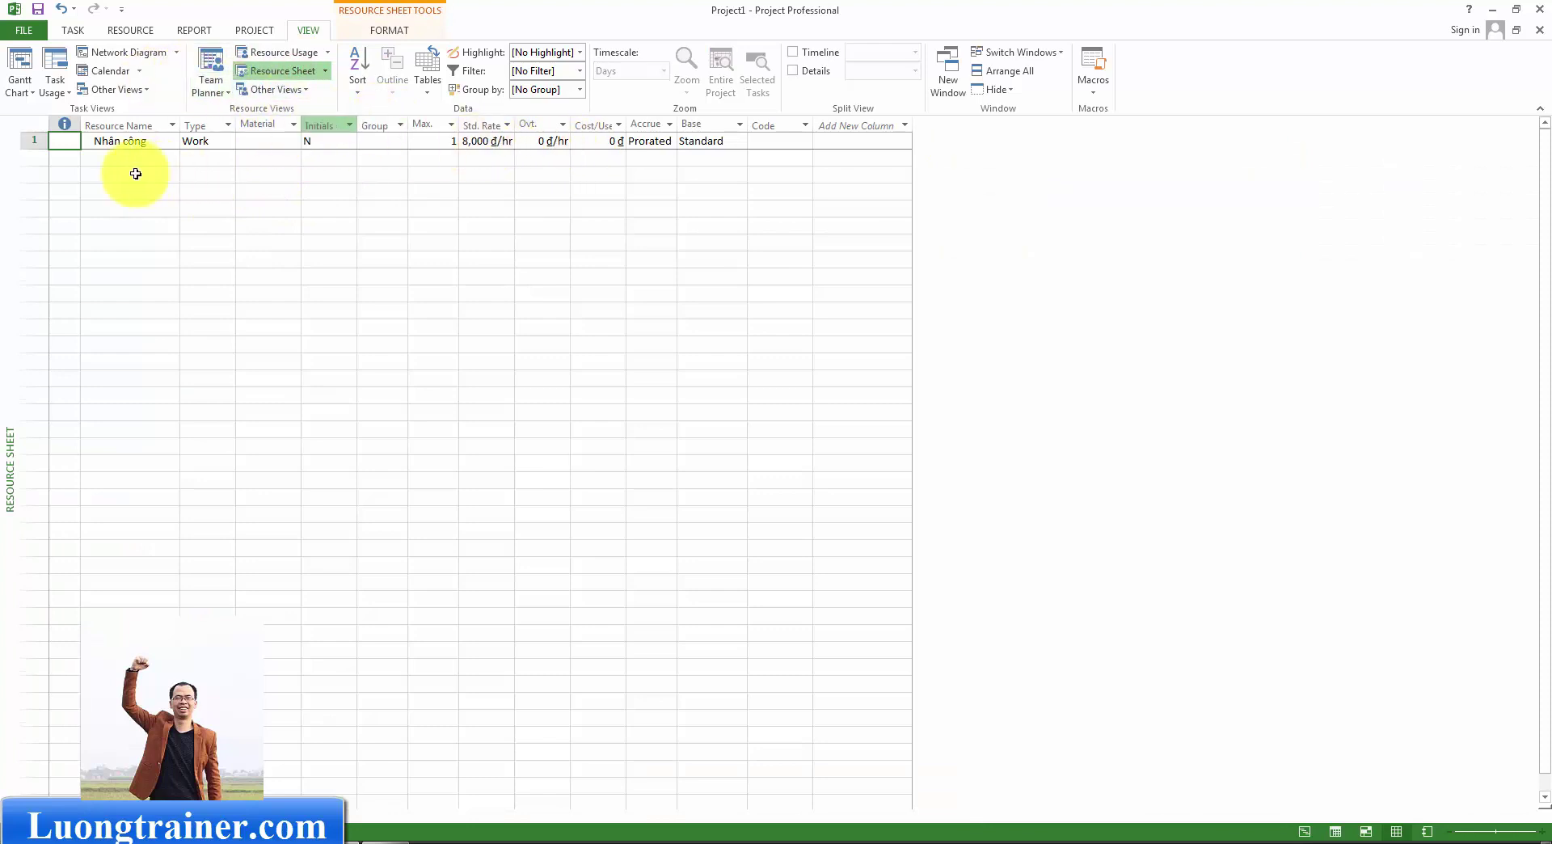
click(53, 71)
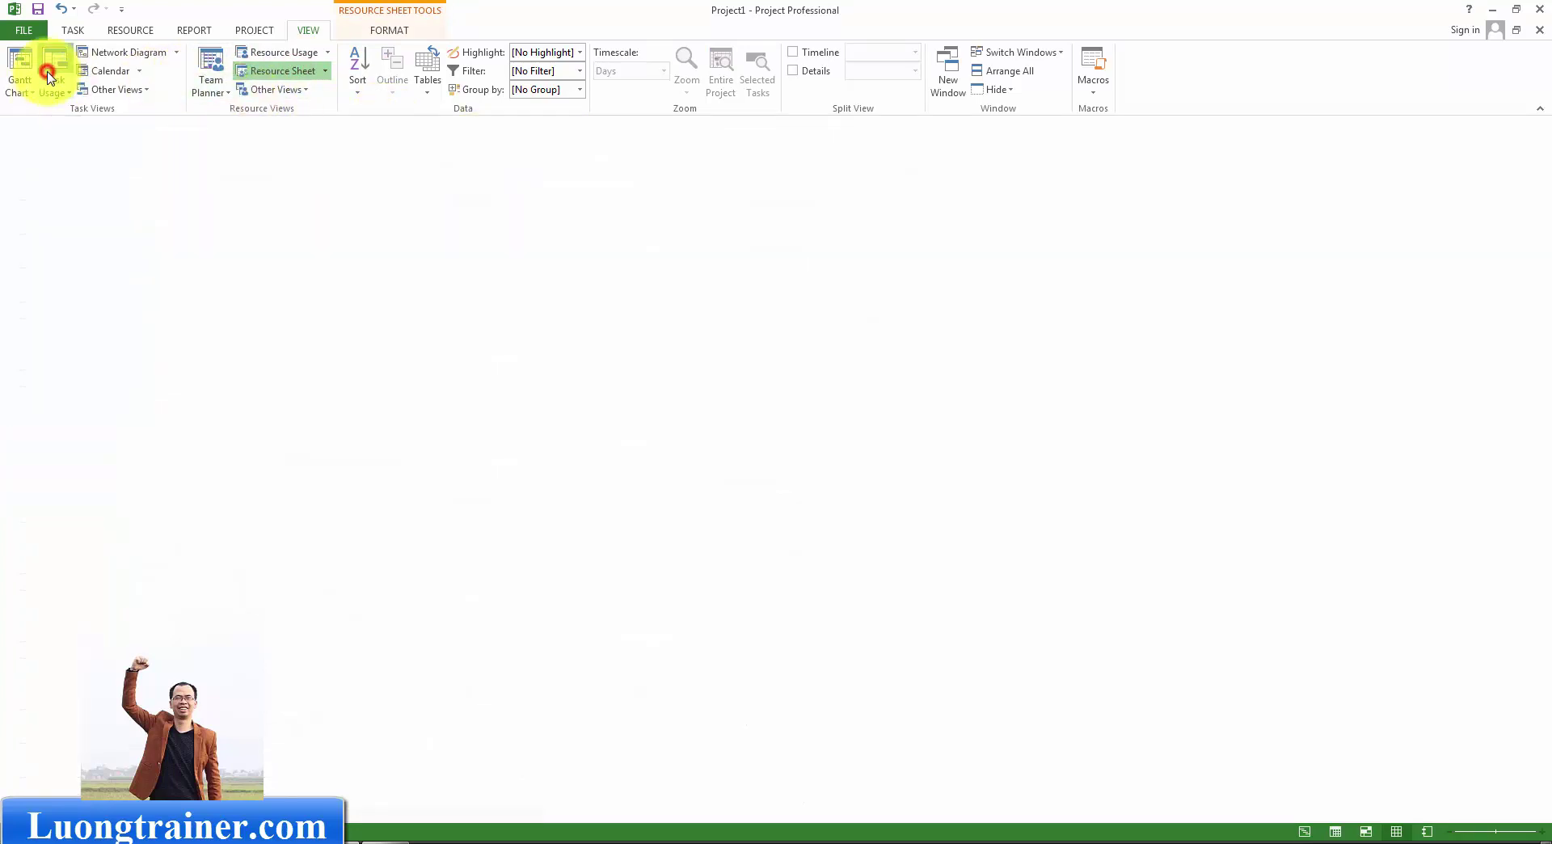
click(295, 176)
click(289, 172)
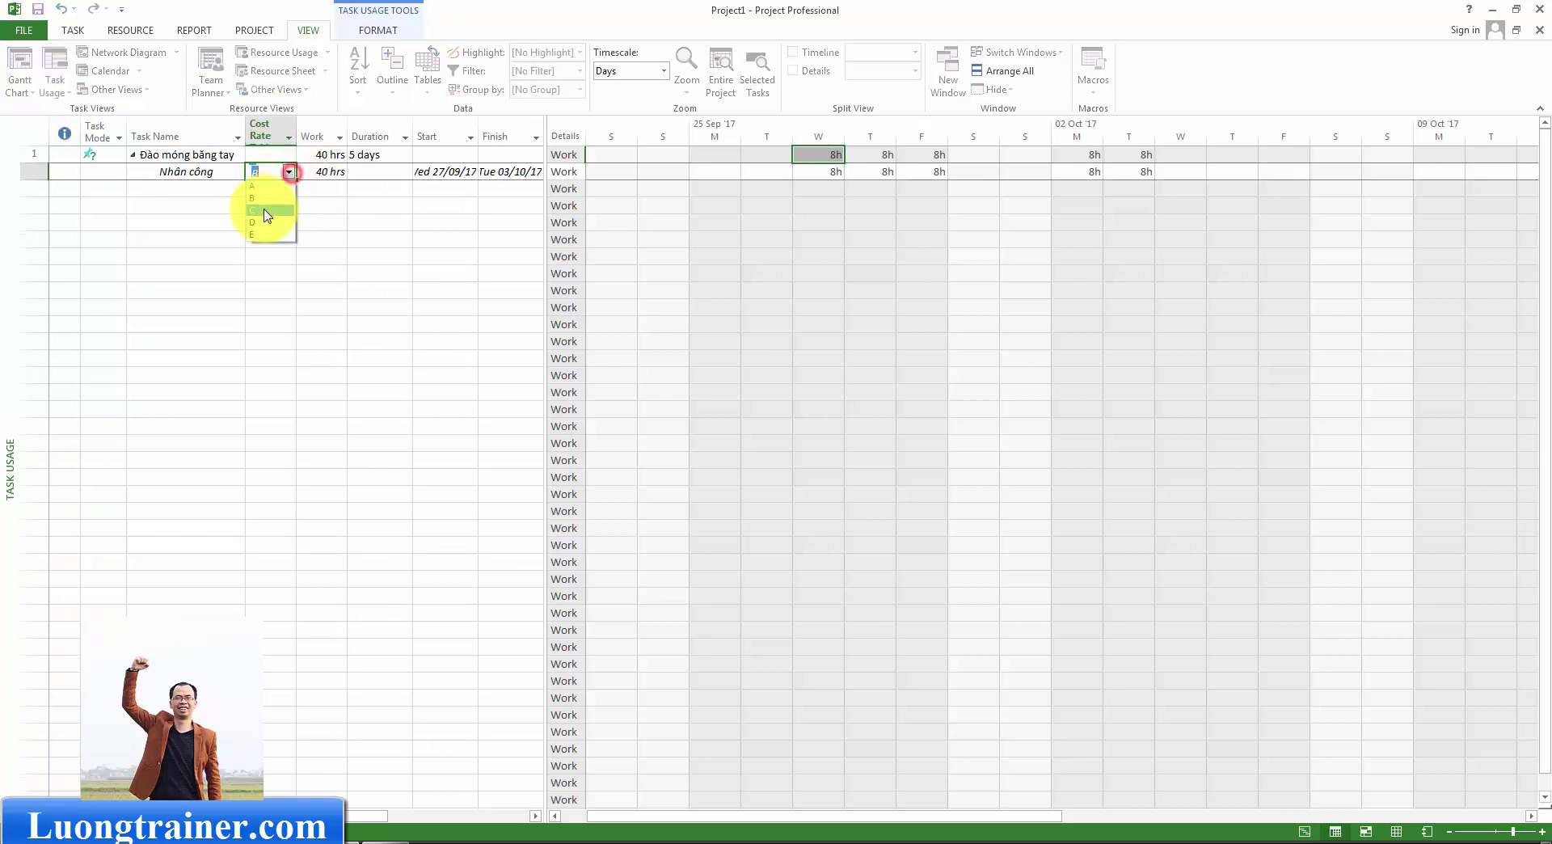
click(260, 188)
click(322, 205)
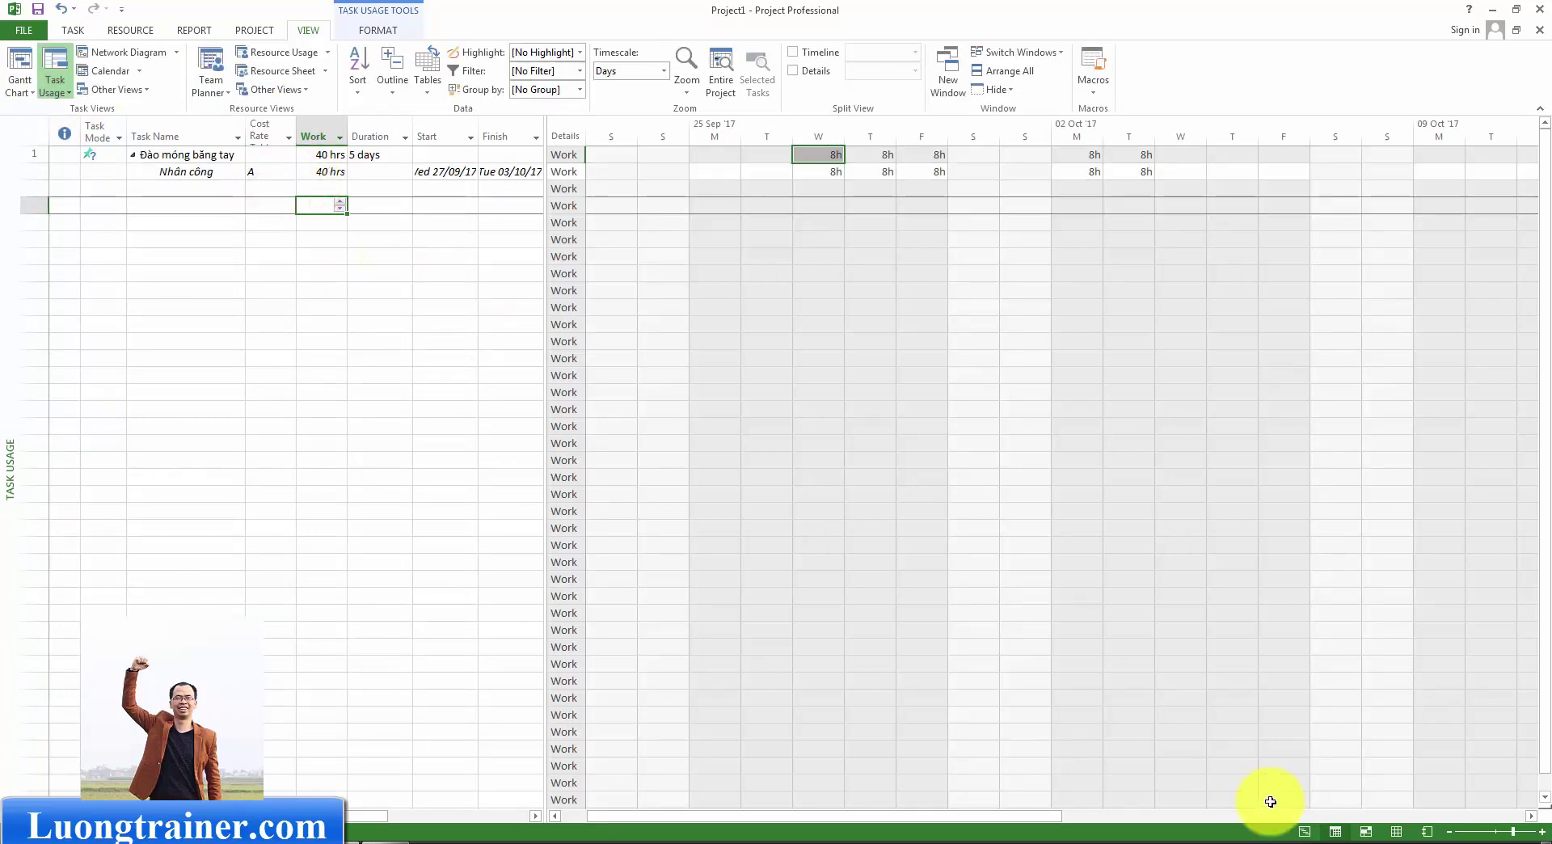
Check the task's cost with rate table A in the Gantt Chart against the standard rate in the Resource Sheet.
click(1300, 832)
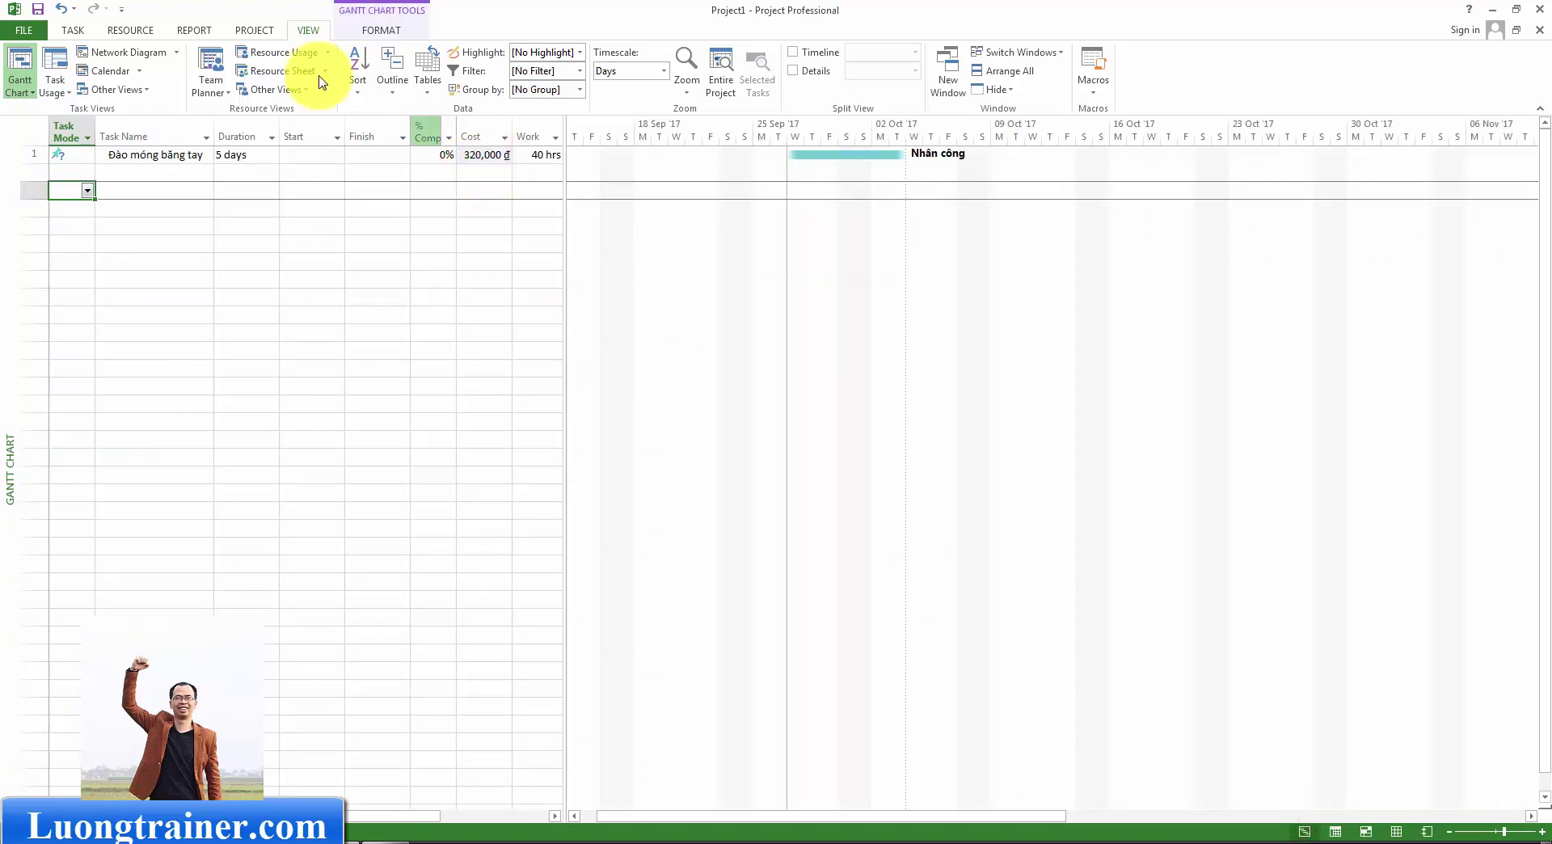
click(285, 53)
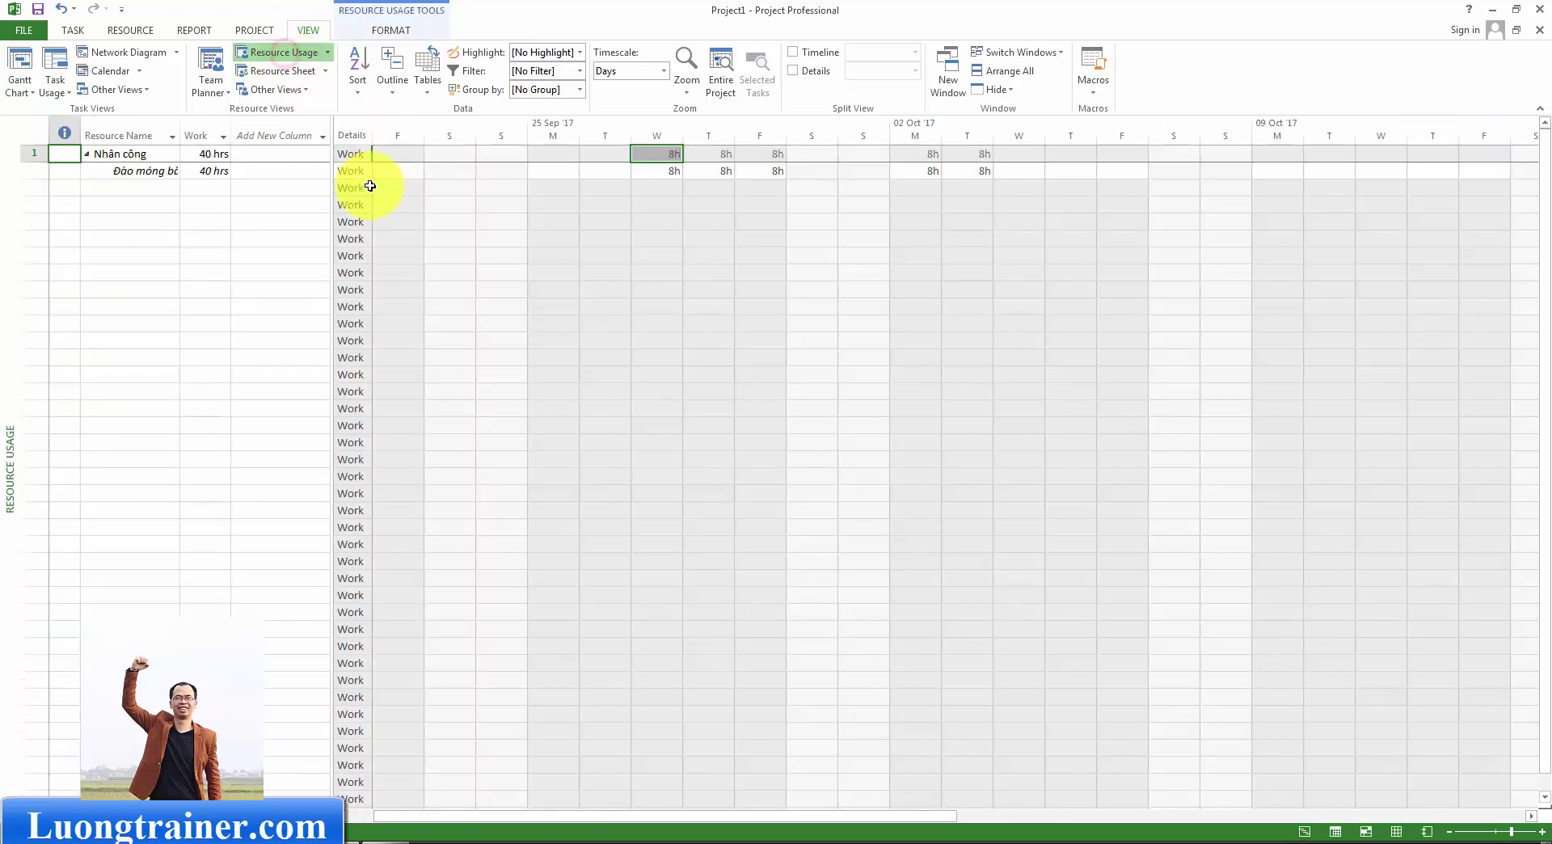
click(285, 71)
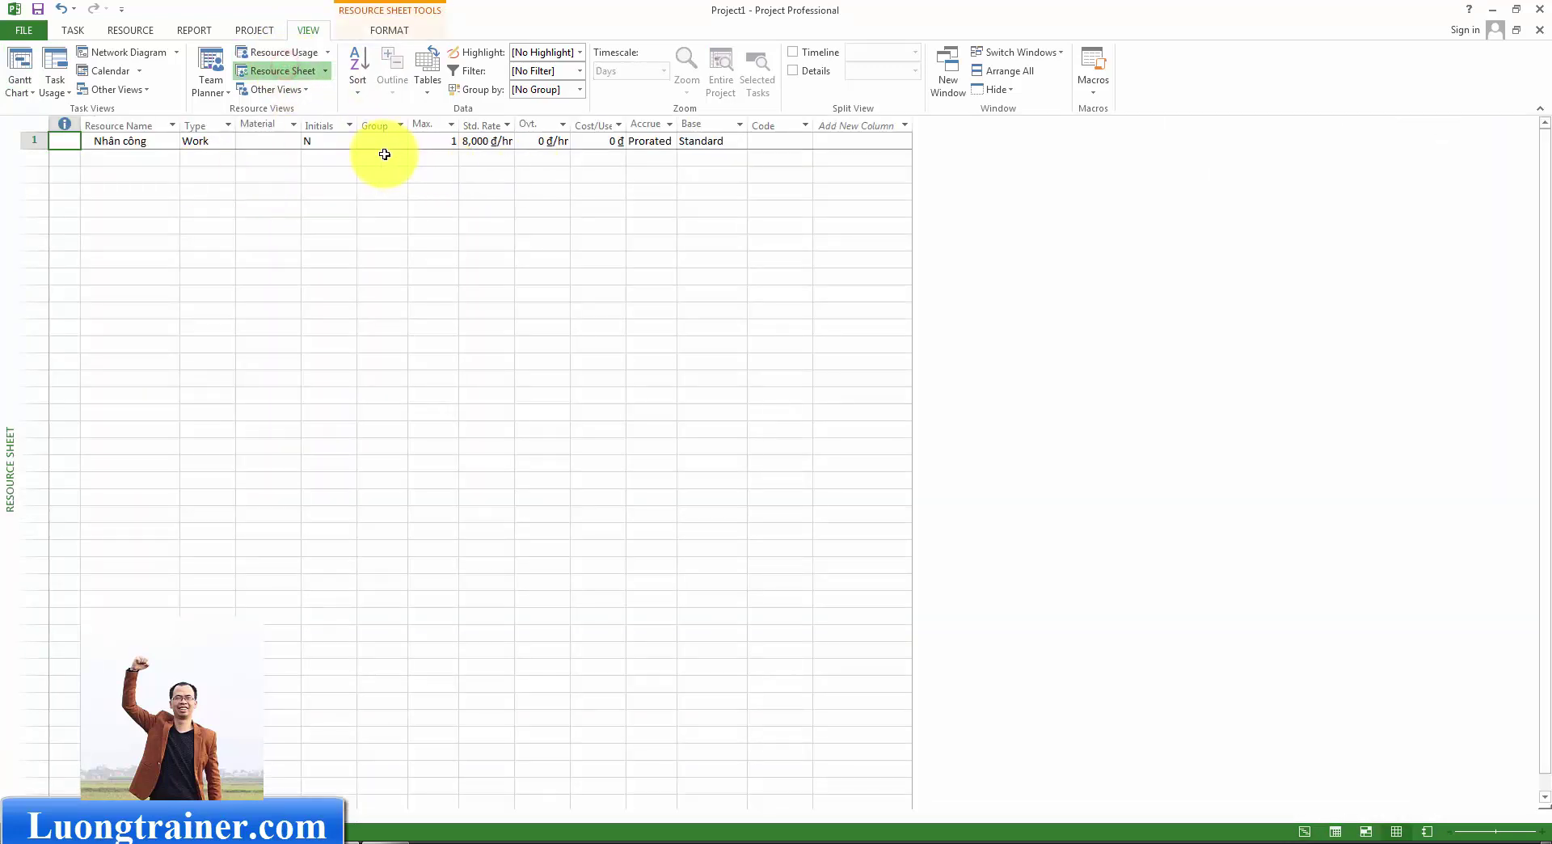
click(485, 142)
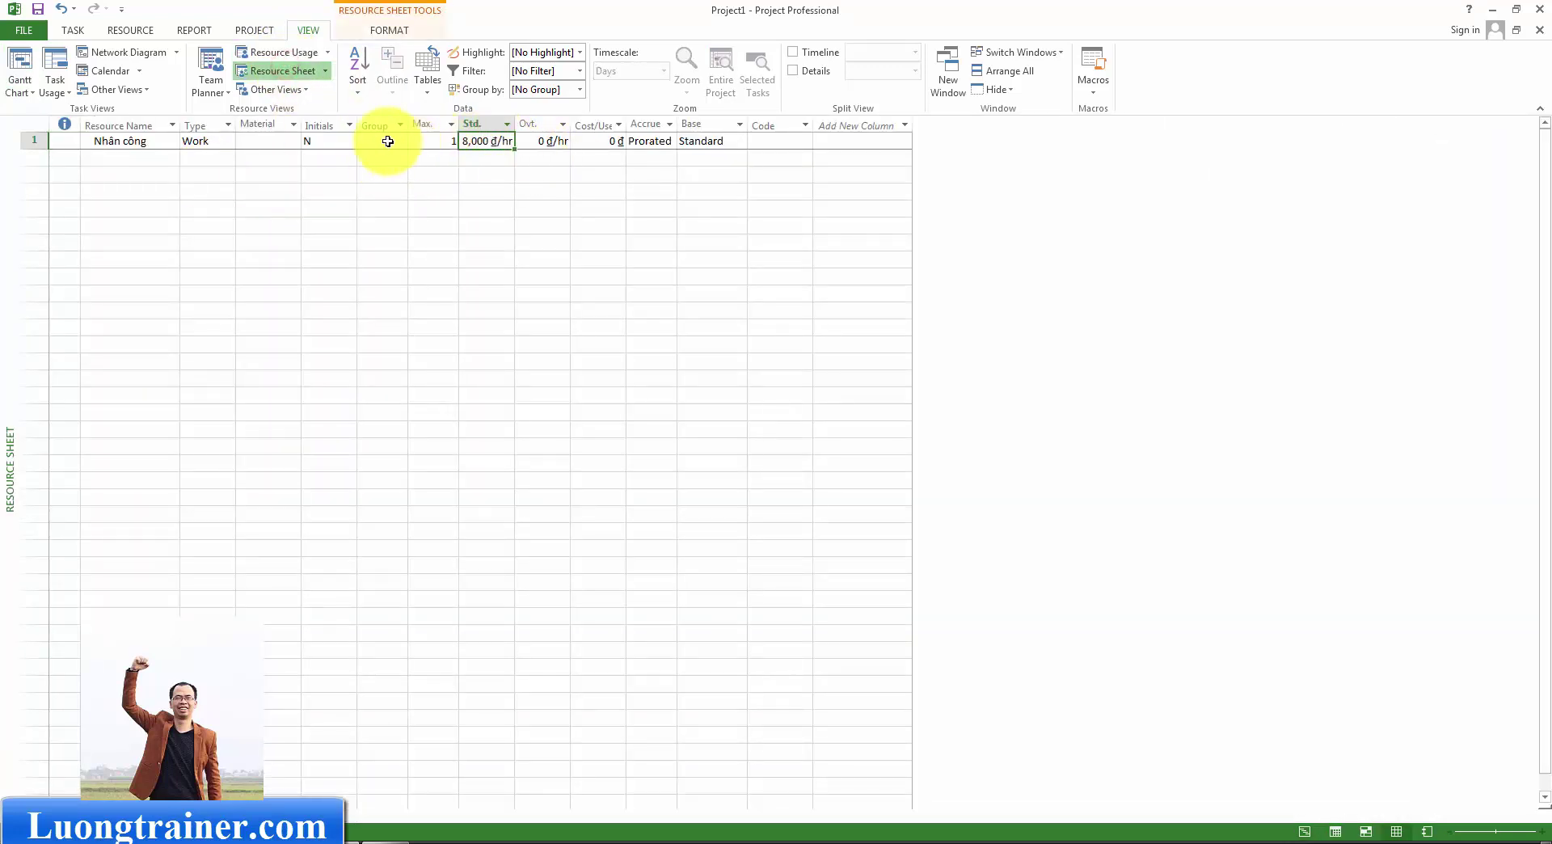
Open the resource information for "Nhân công", check its default cost rate table A, and close it without changes.
click(129, 145)
right_click(138, 146)
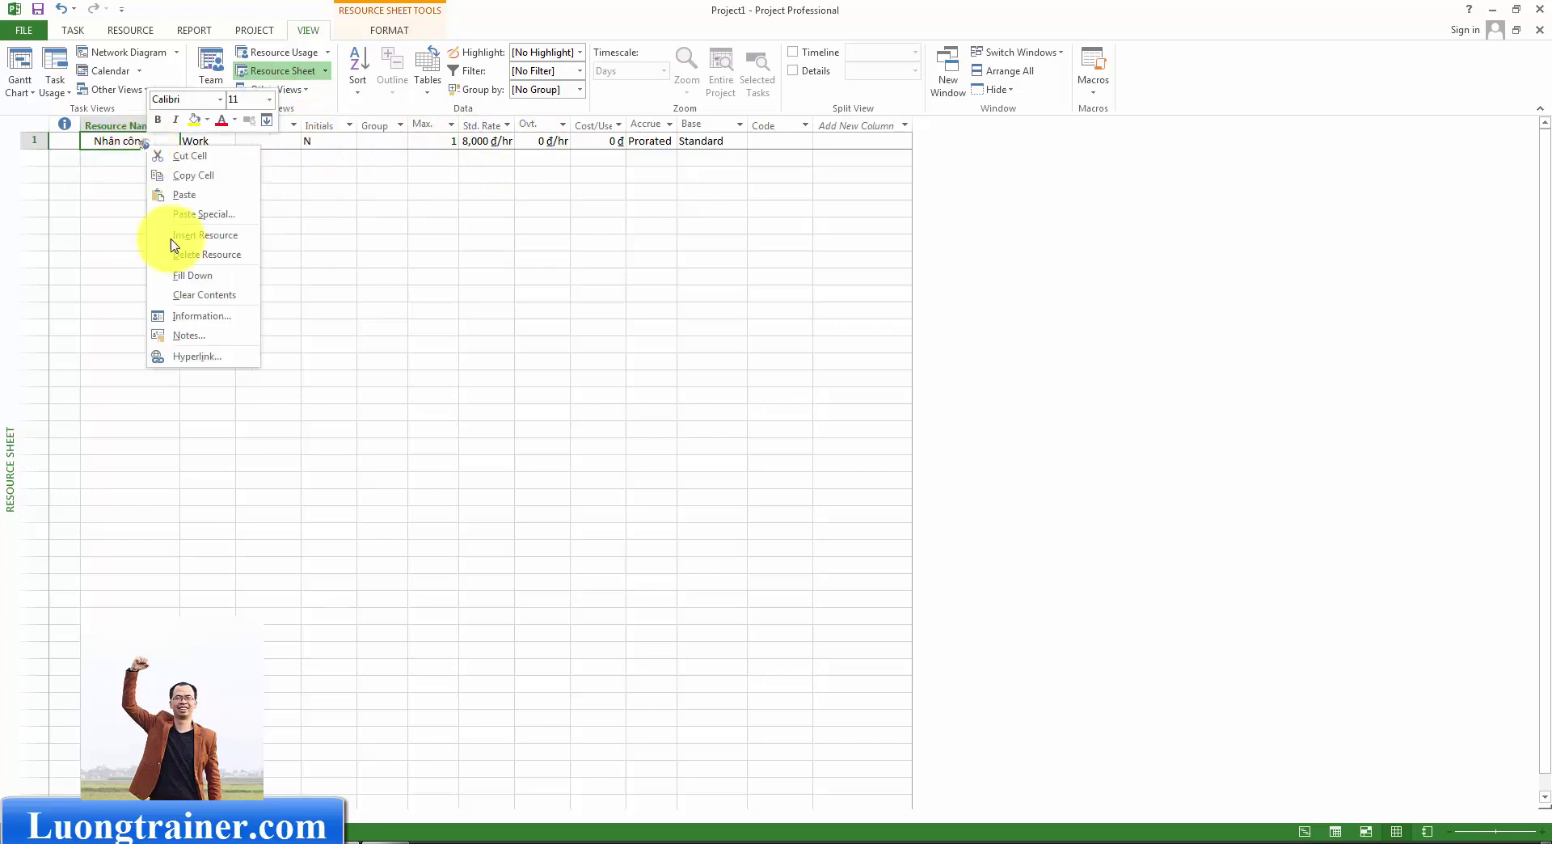
click(199, 312)
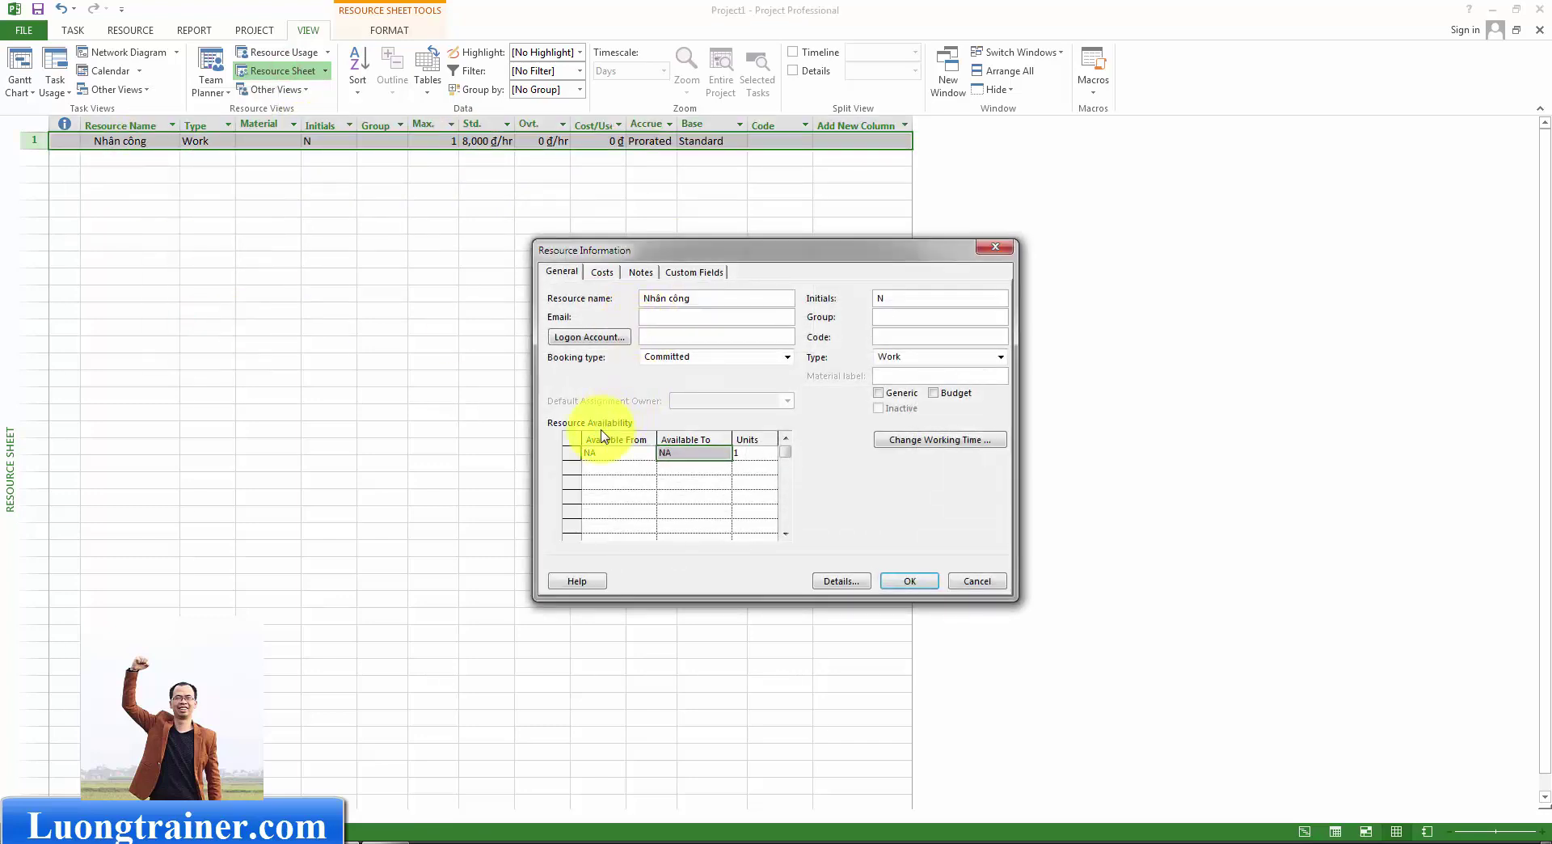
click(615, 269)
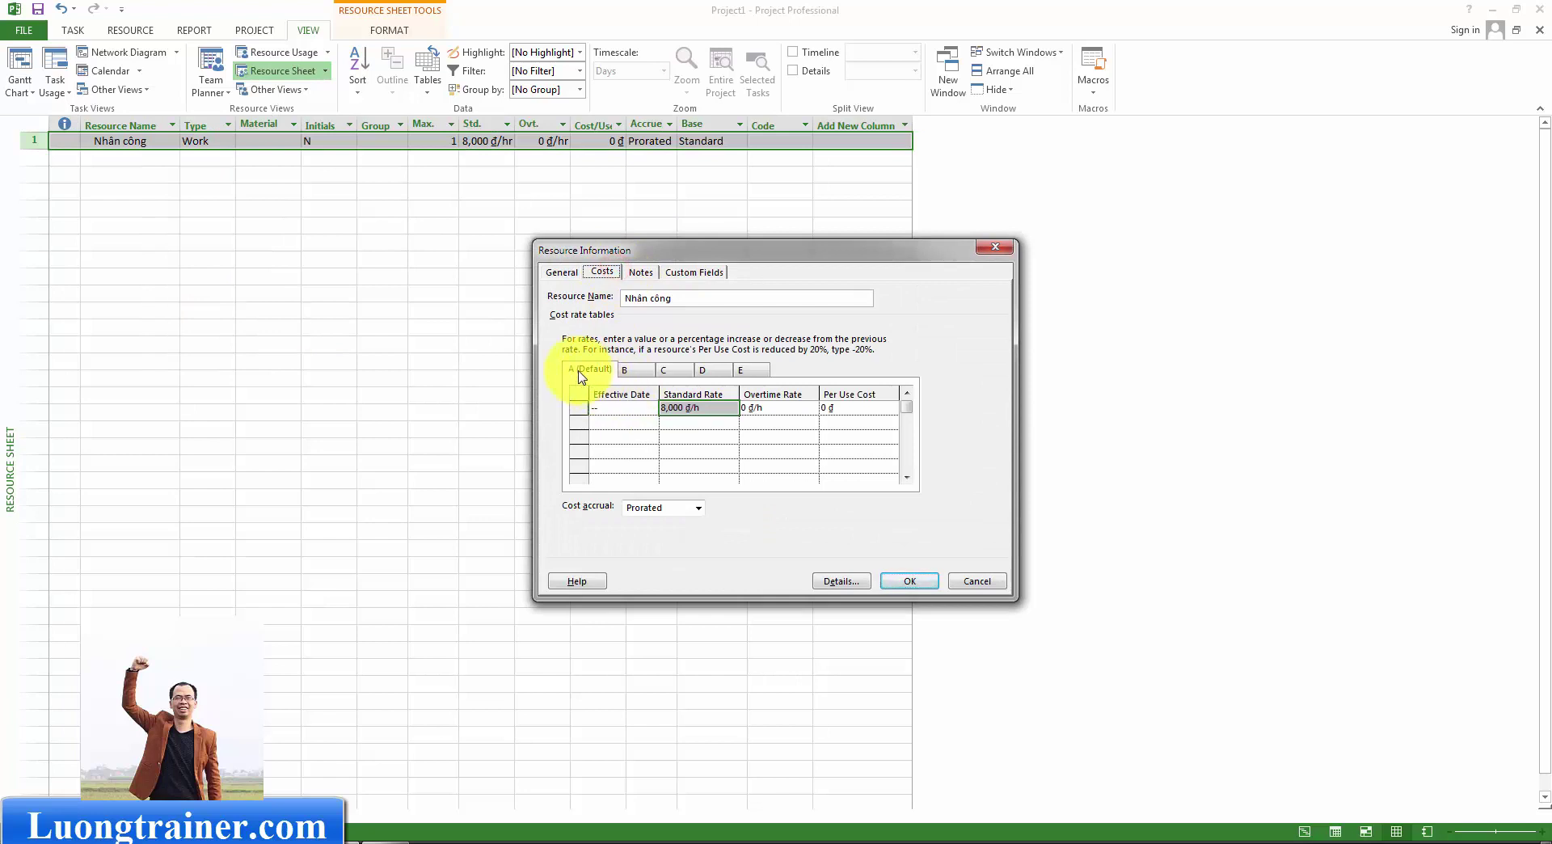
click(963, 582)
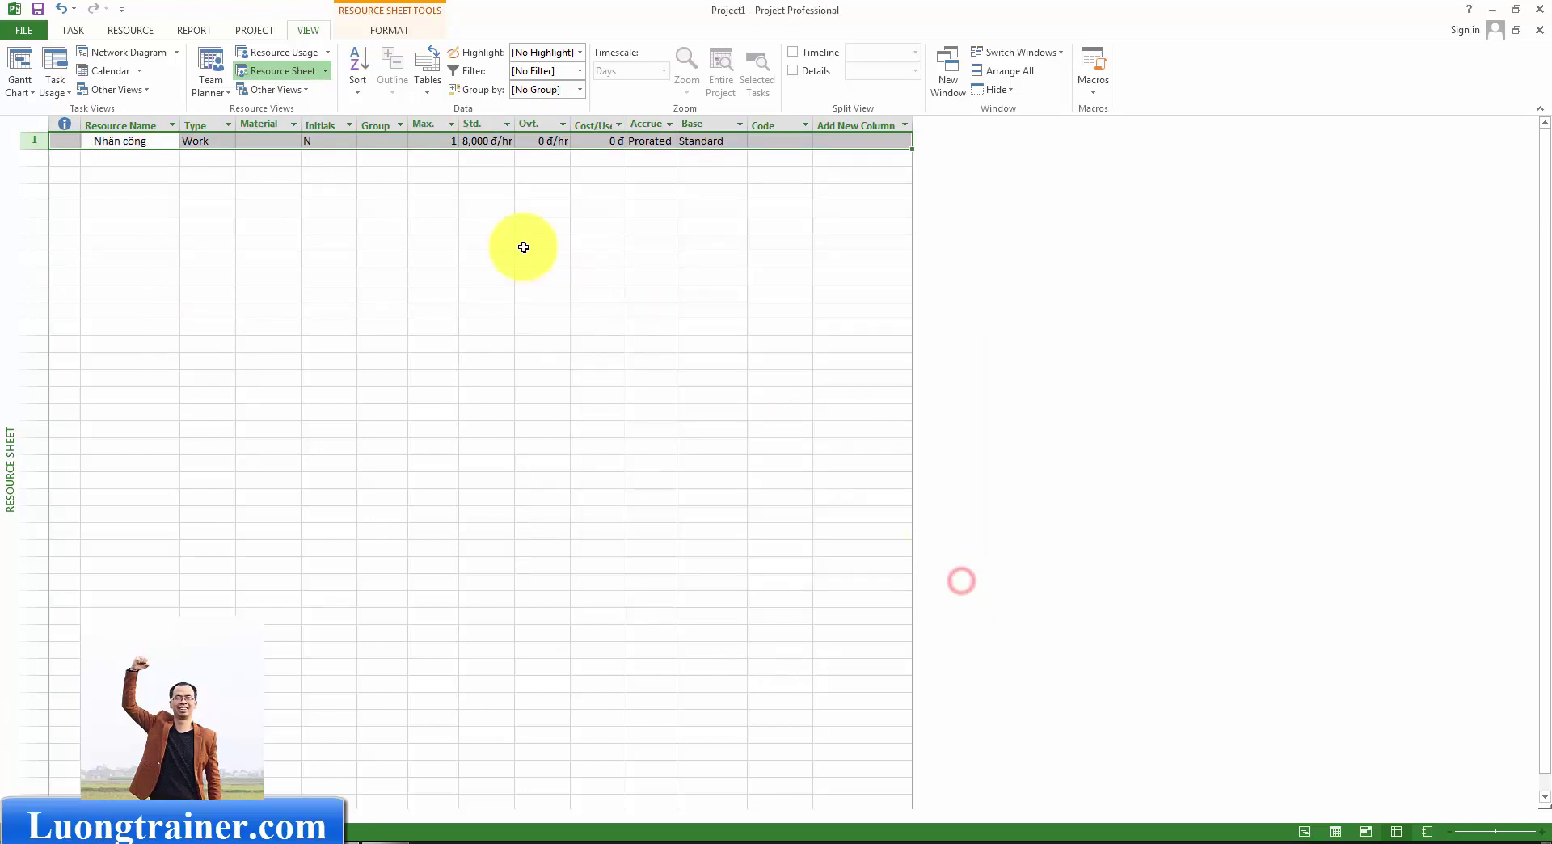
Review the type and rates of "Nhân công" in the Resource Sheet, and view the task's cost in the Gantt Chart.
click(523, 245)
click(269, 156)
click(194, 141)
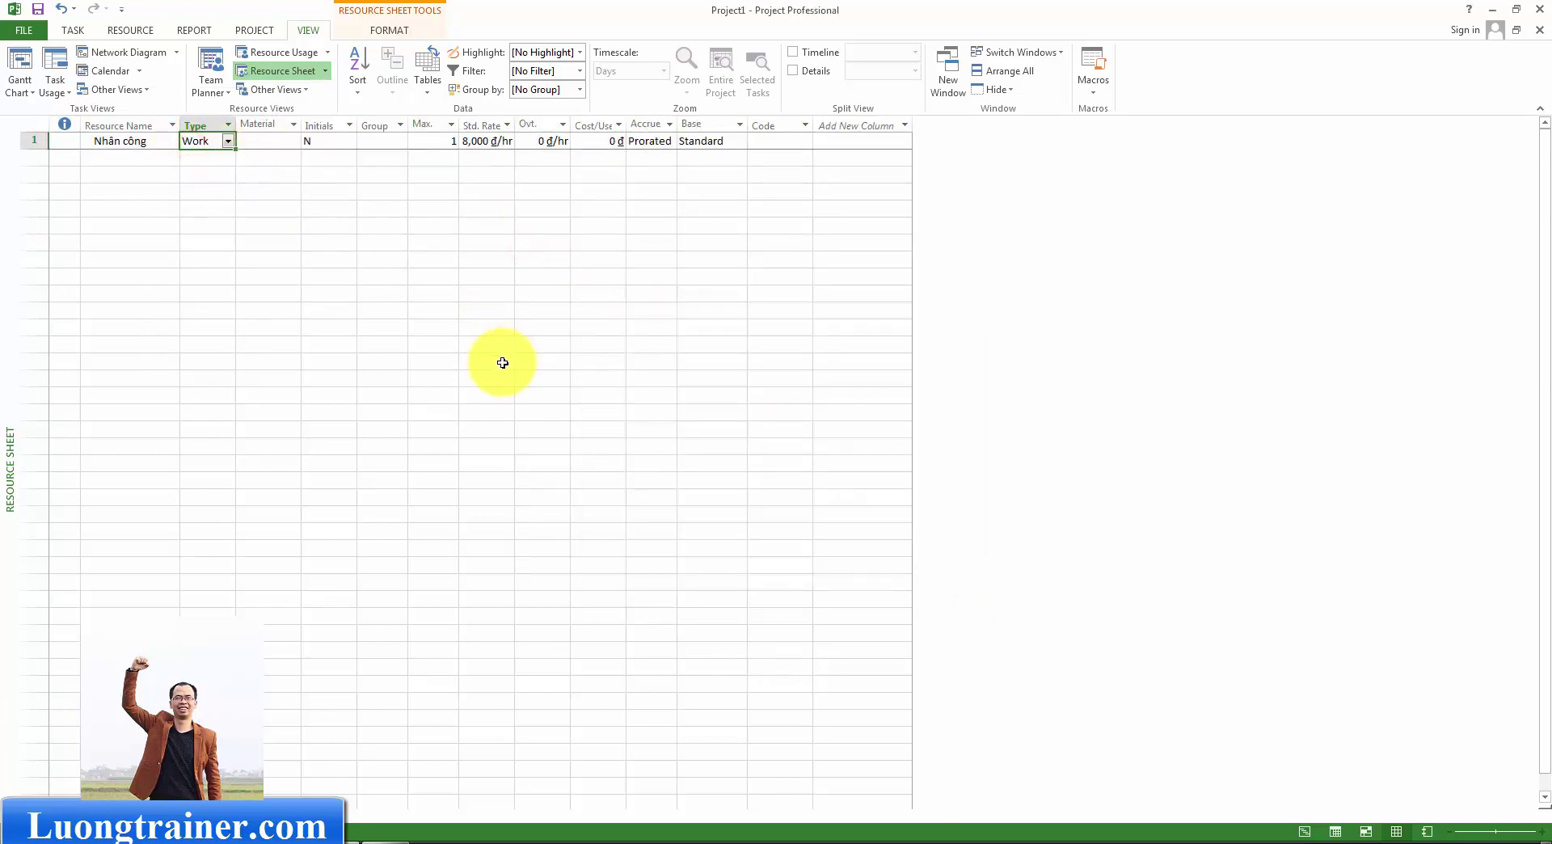
click(1304, 831)
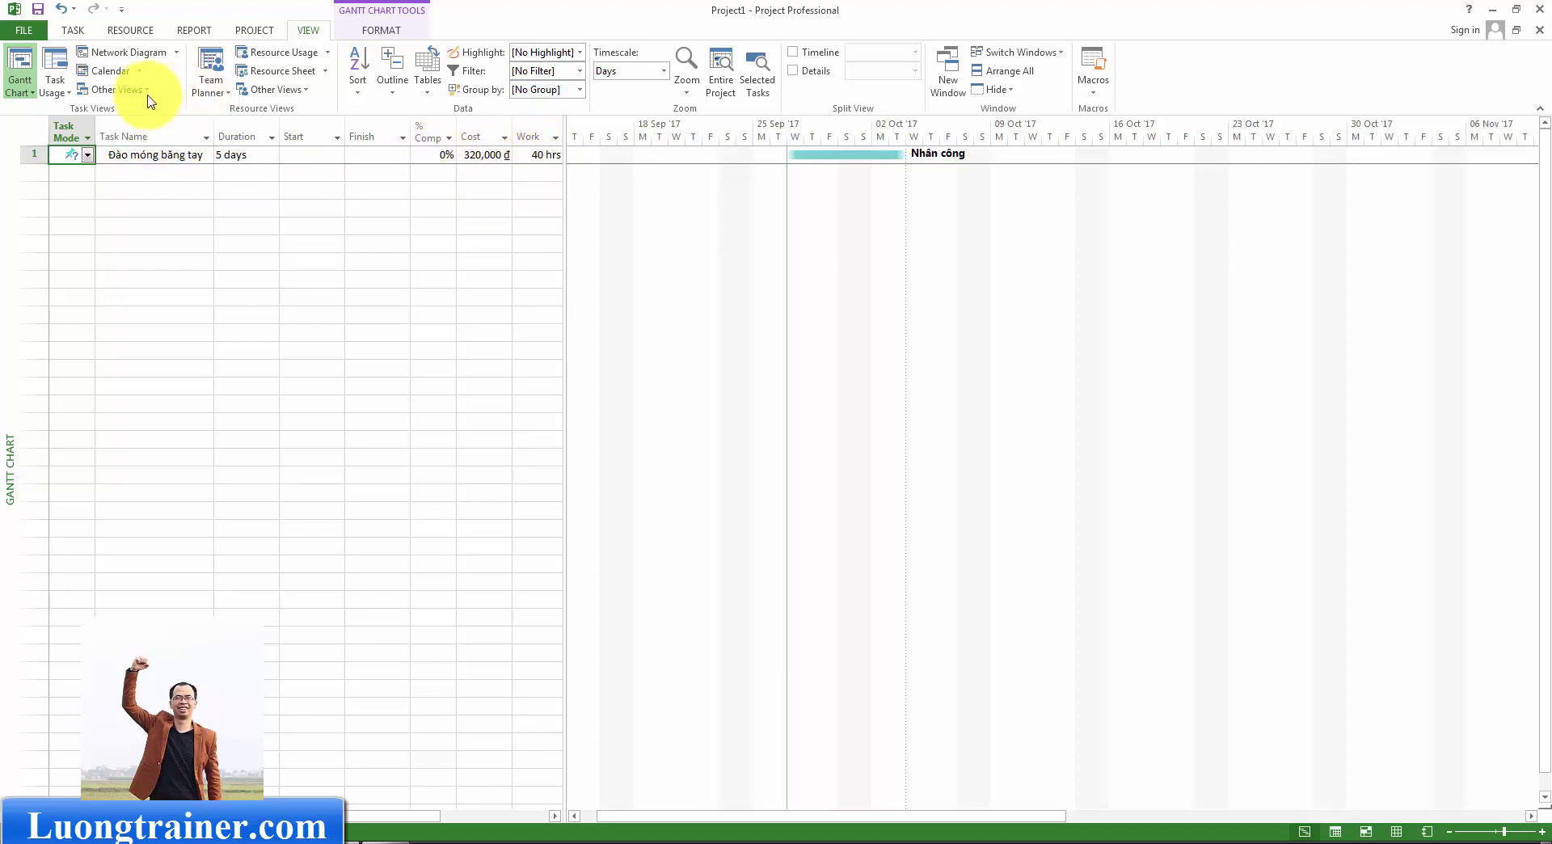
In Task Usage, widen the Cost Rate Table column to fit its heading and set the "Nhân công" assignment's rate table to B.
click(54, 73)
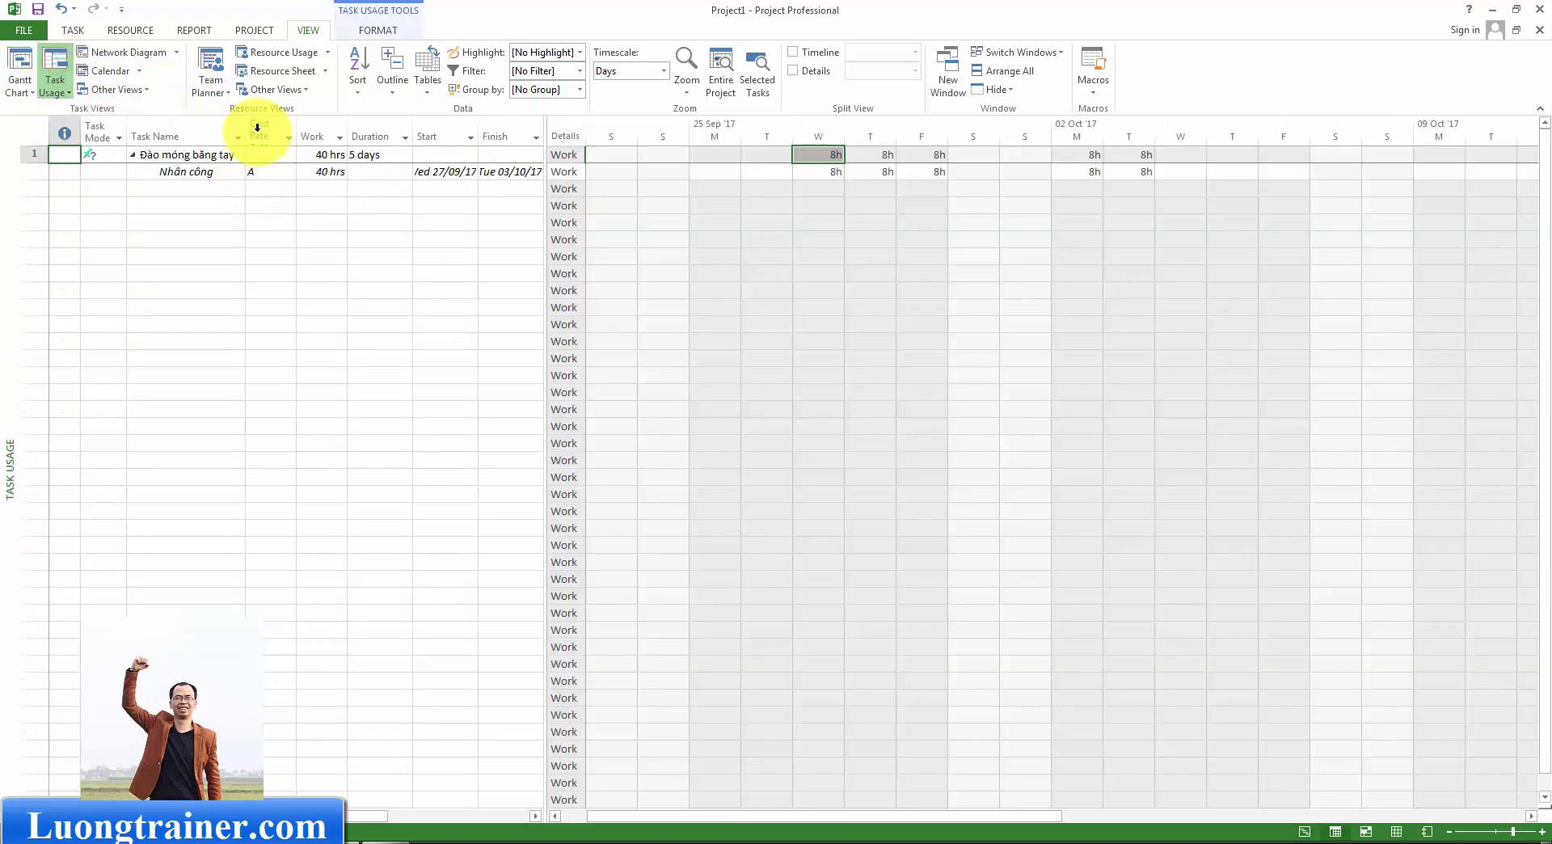
double_click(300, 129)
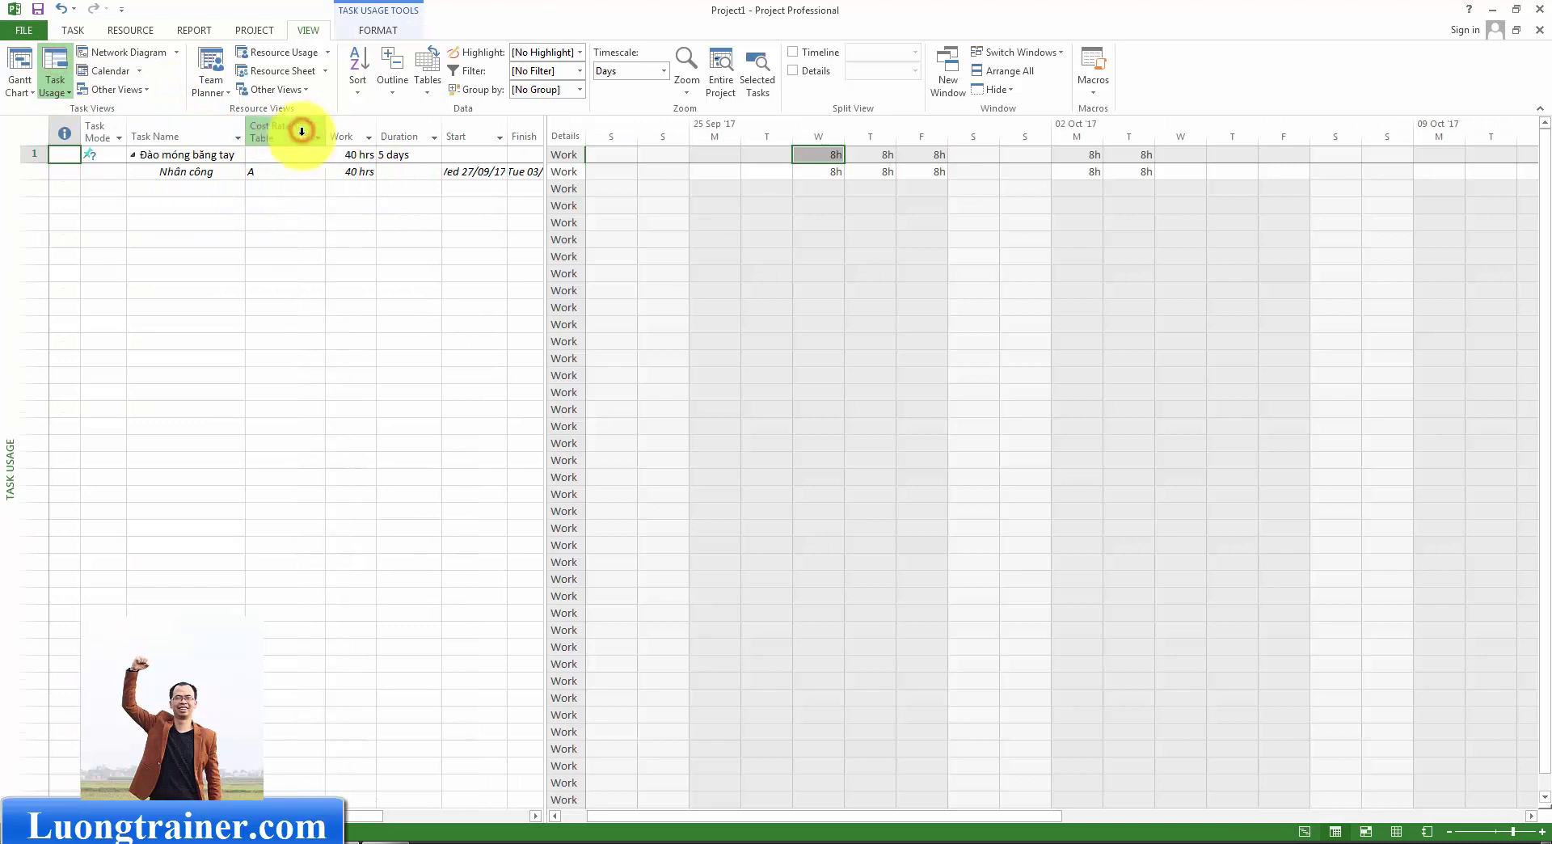
click(283, 171)
click(318, 172)
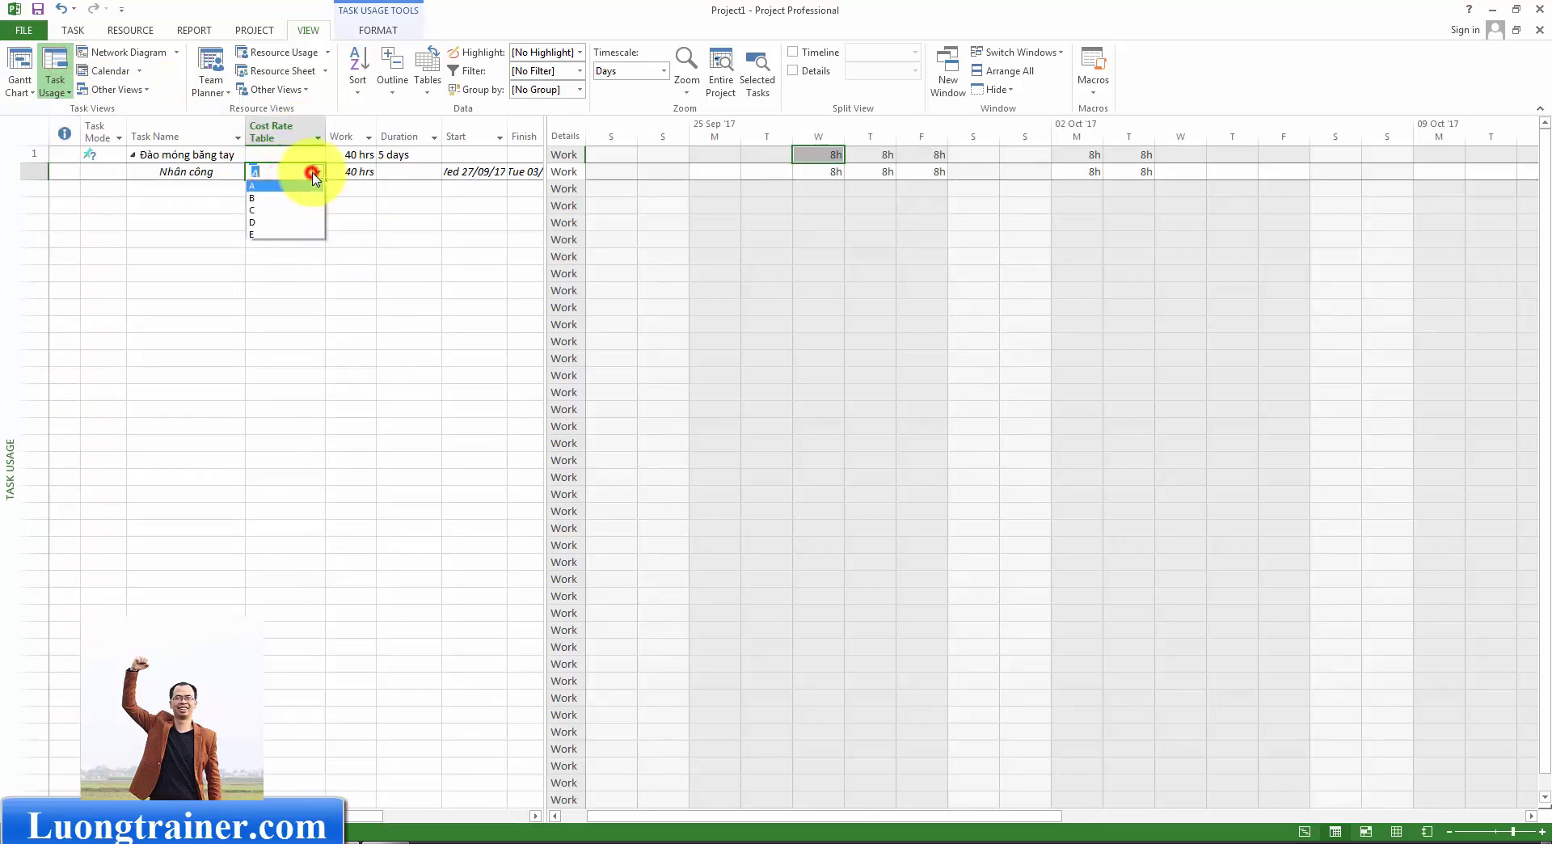
click(267, 199)
click(291, 188)
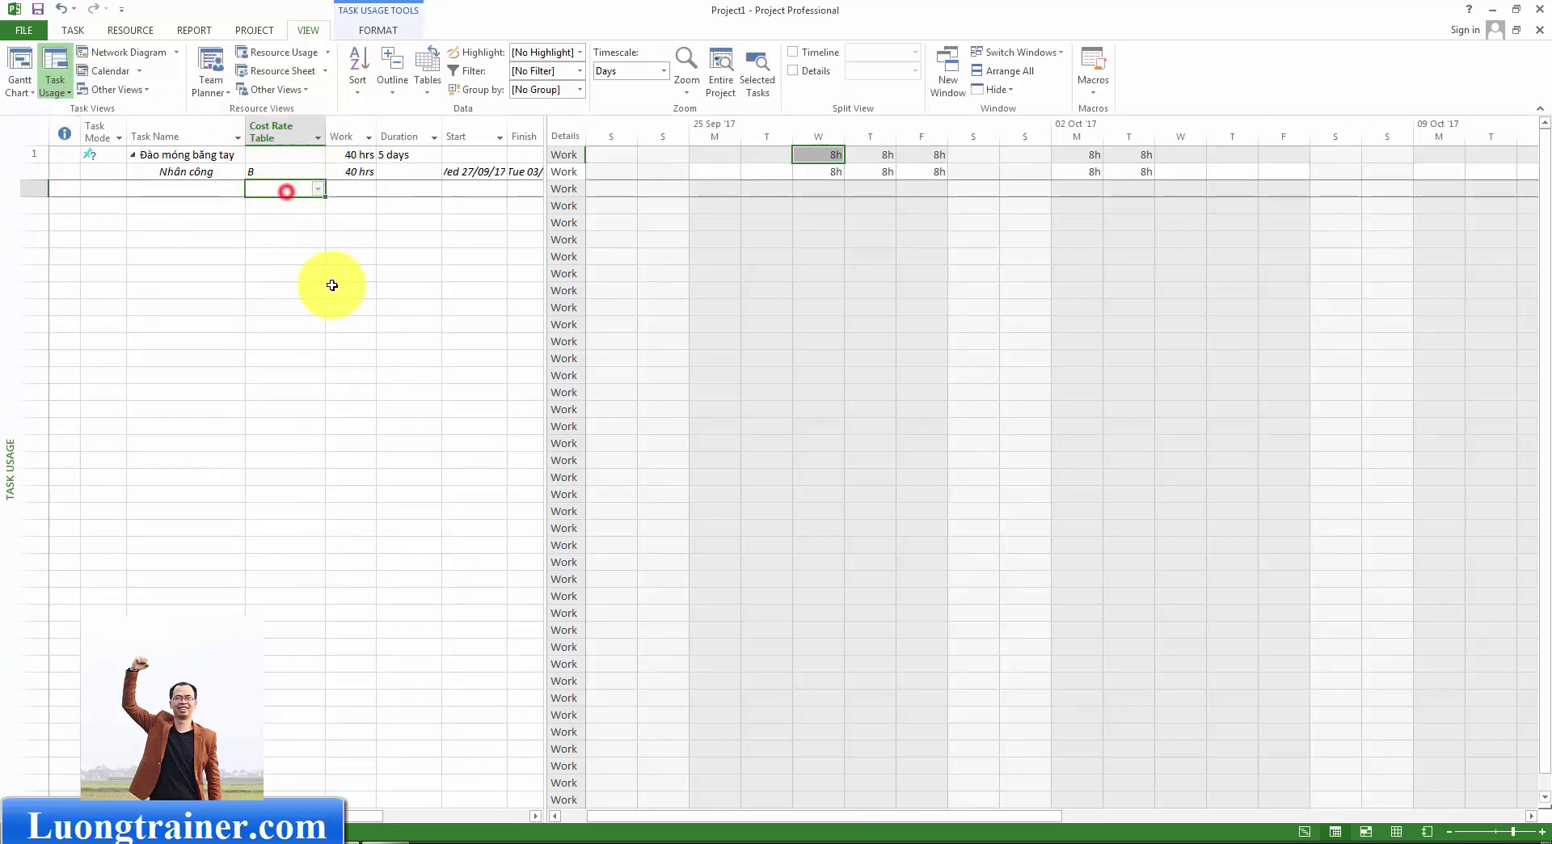
Check the cost of the task "Đào móng bằng tay" with rate table B in the Gantt Chart.
click(1303, 831)
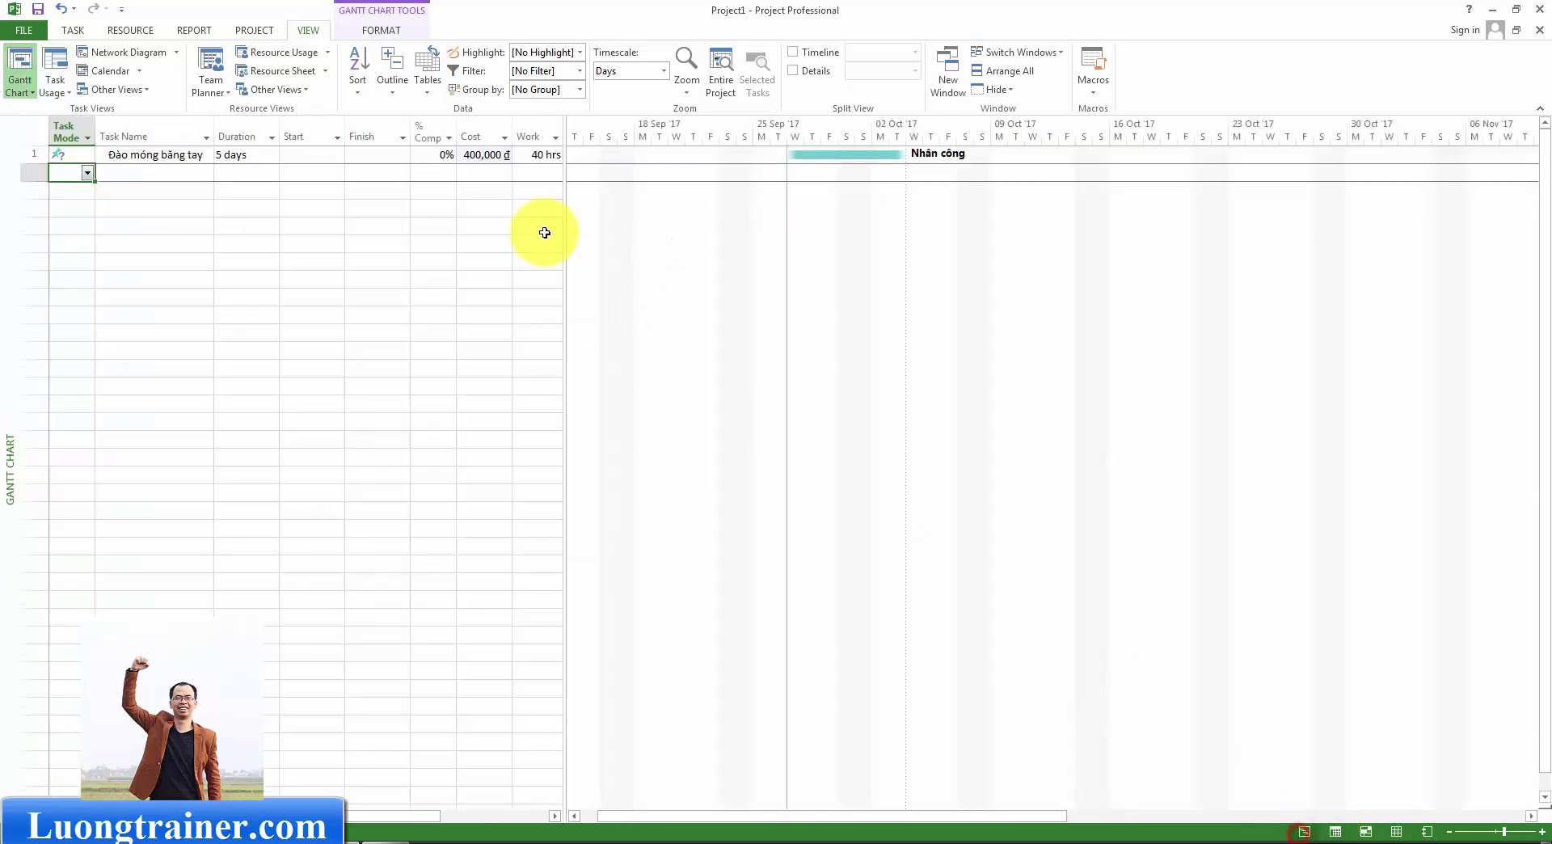
click(485, 173)
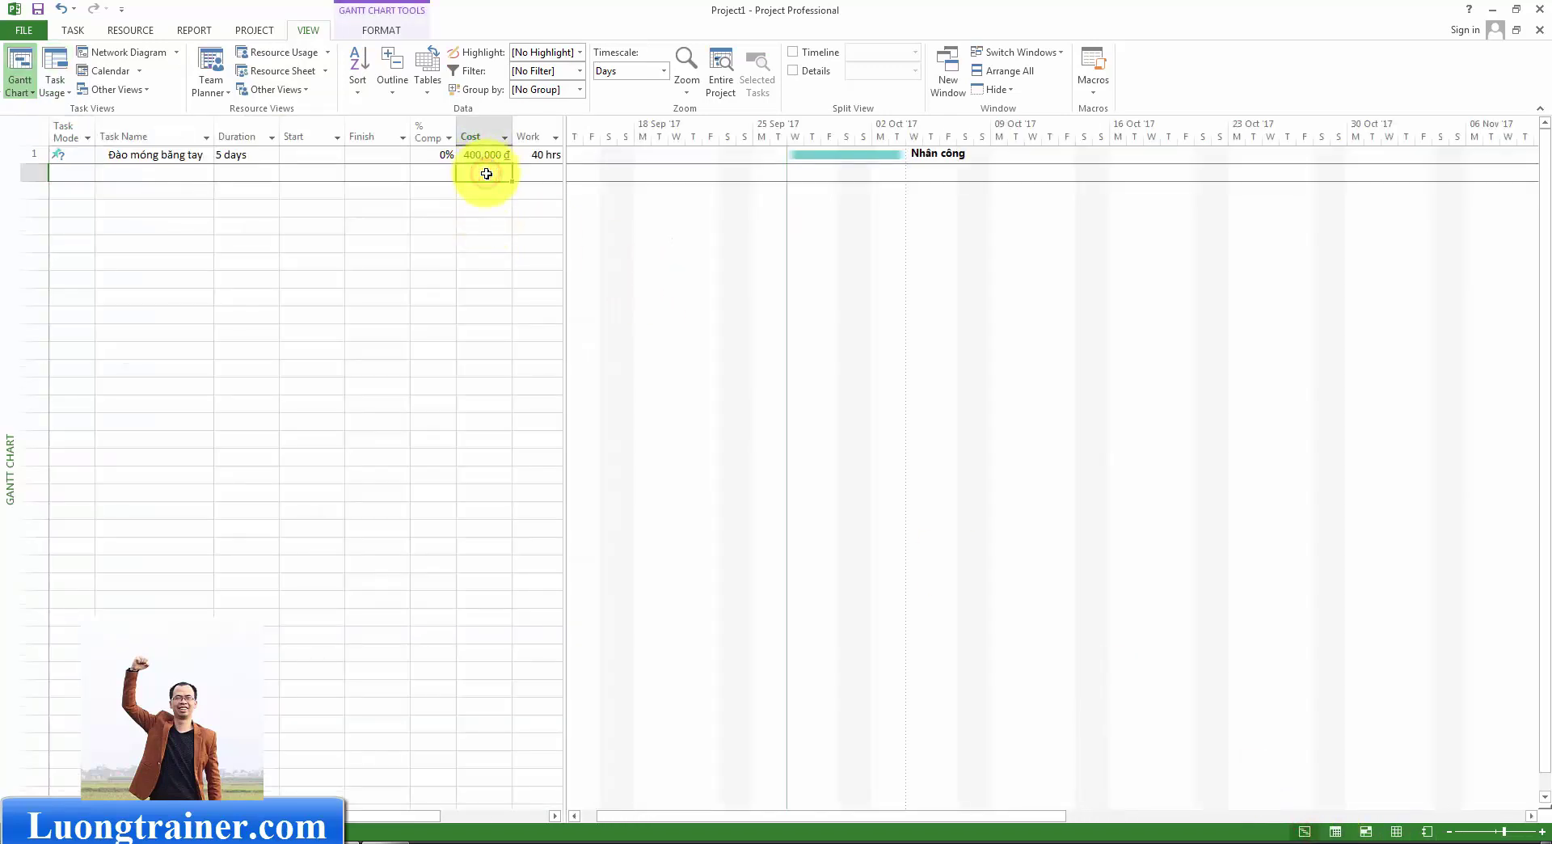
click(398, 173)
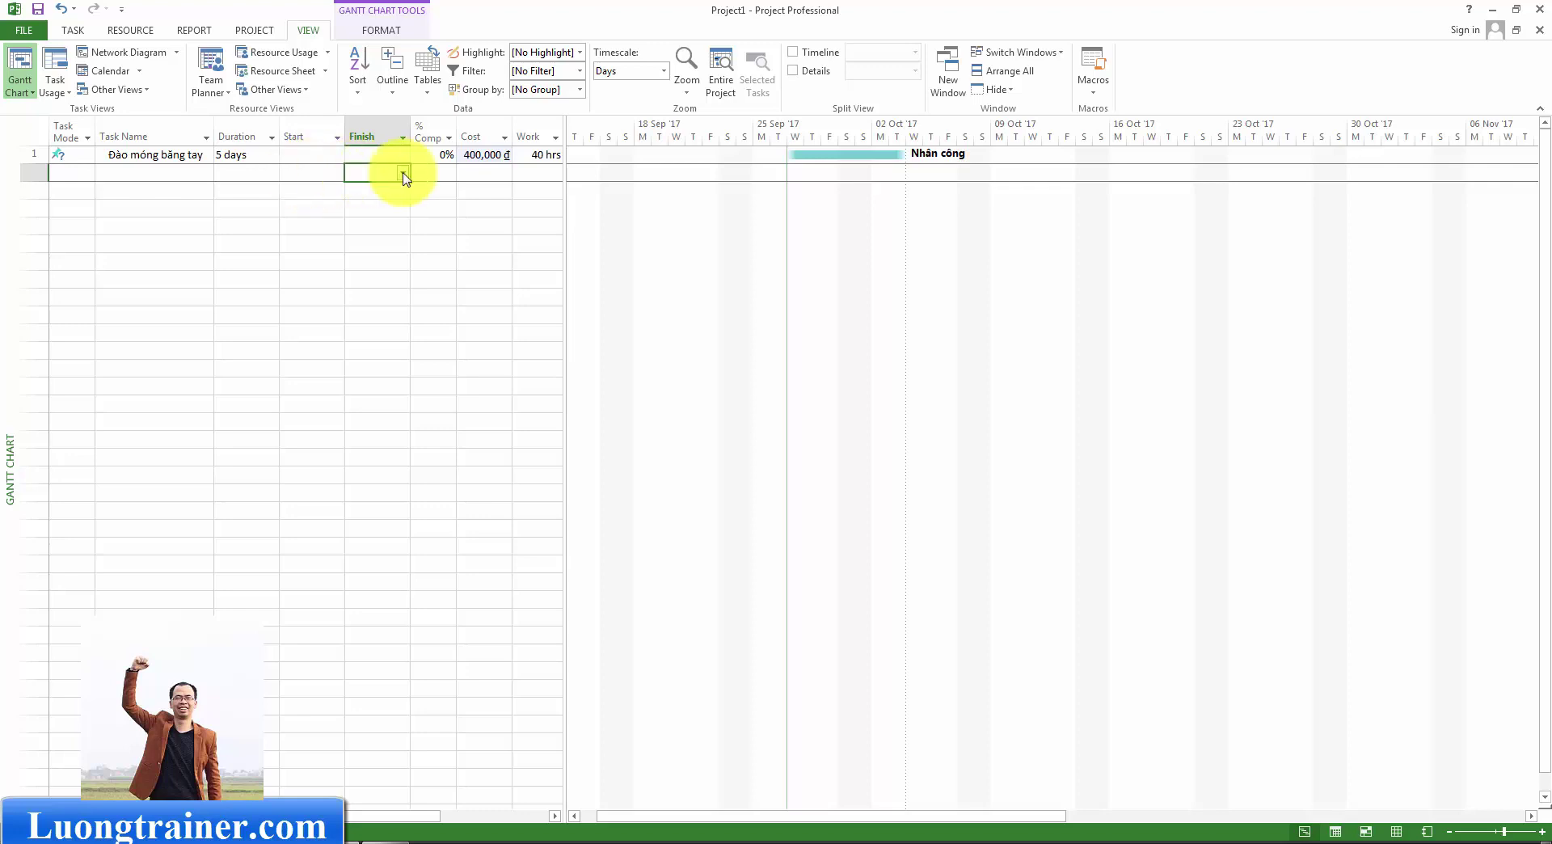
click(312, 159)
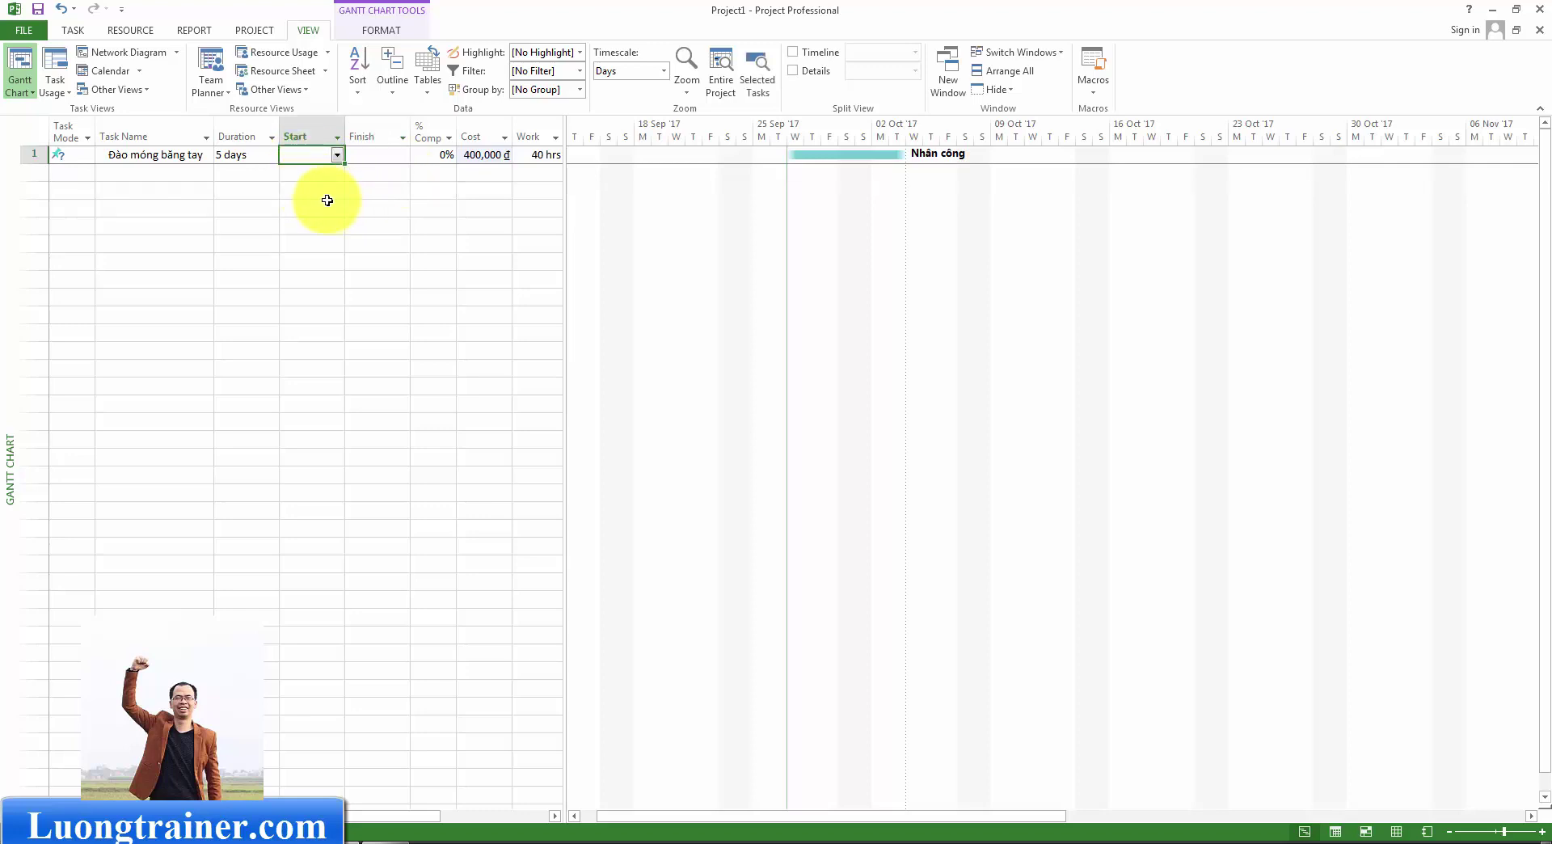
click(185, 173)
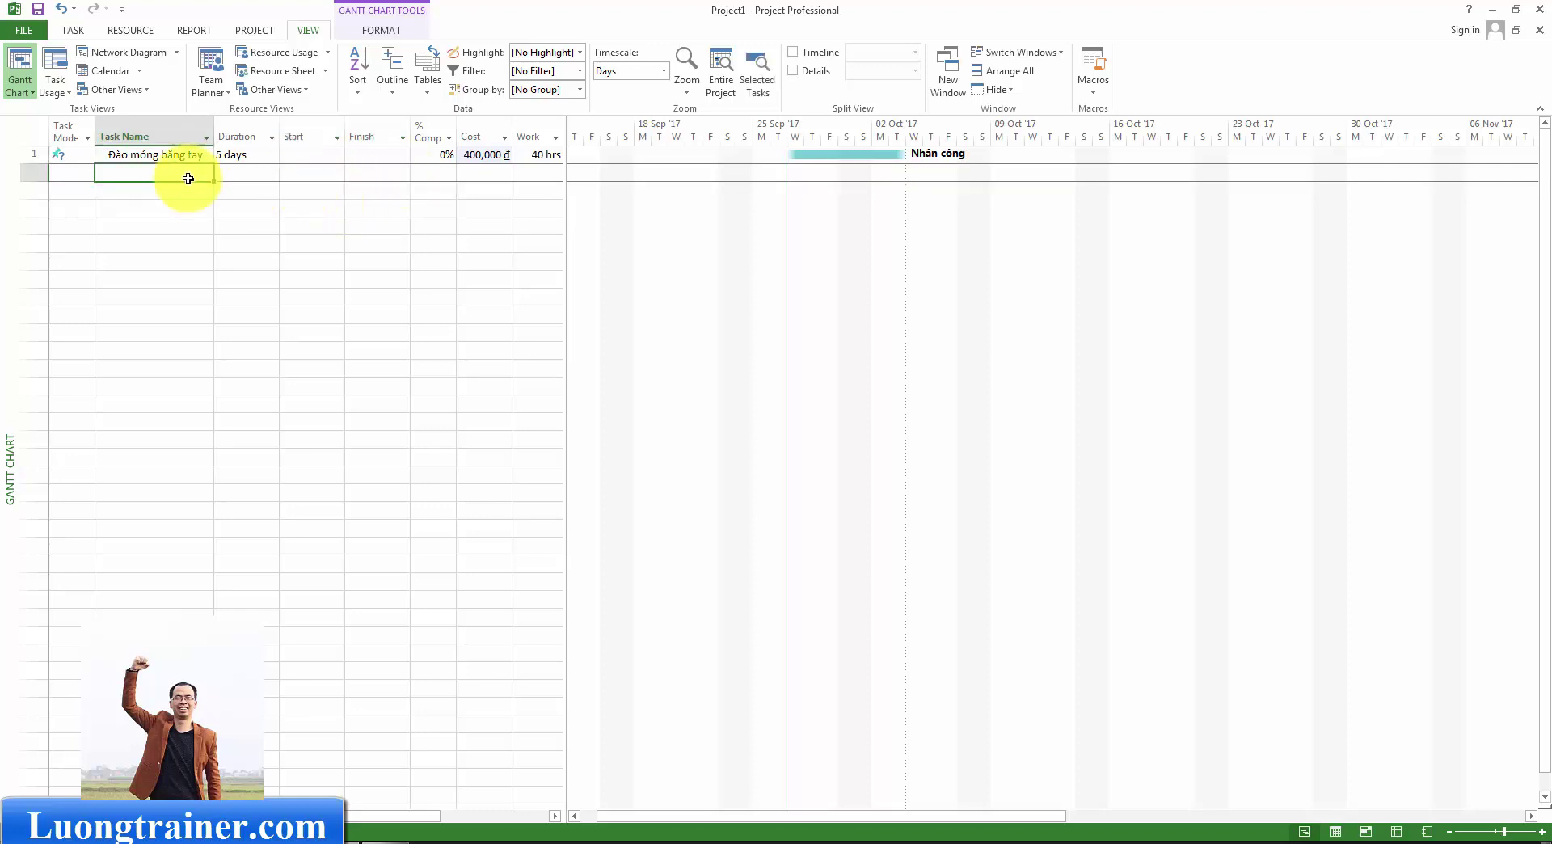
Return to the Task Usage view and reselect cost rate table B for the "Nhân công" assignment.
click(57, 66)
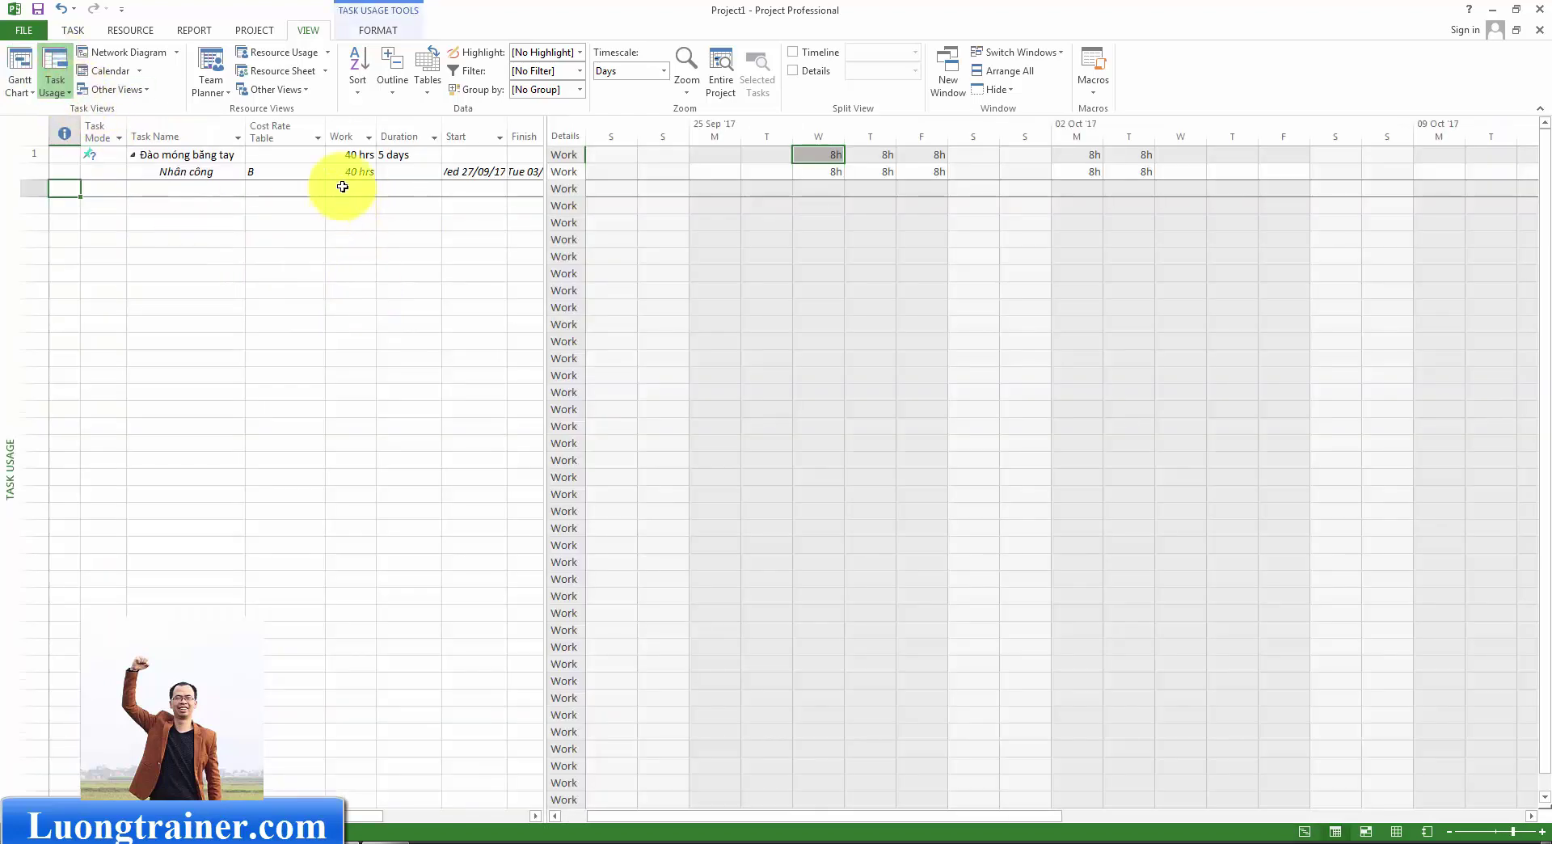
click(355, 133)
right_click(355, 136)
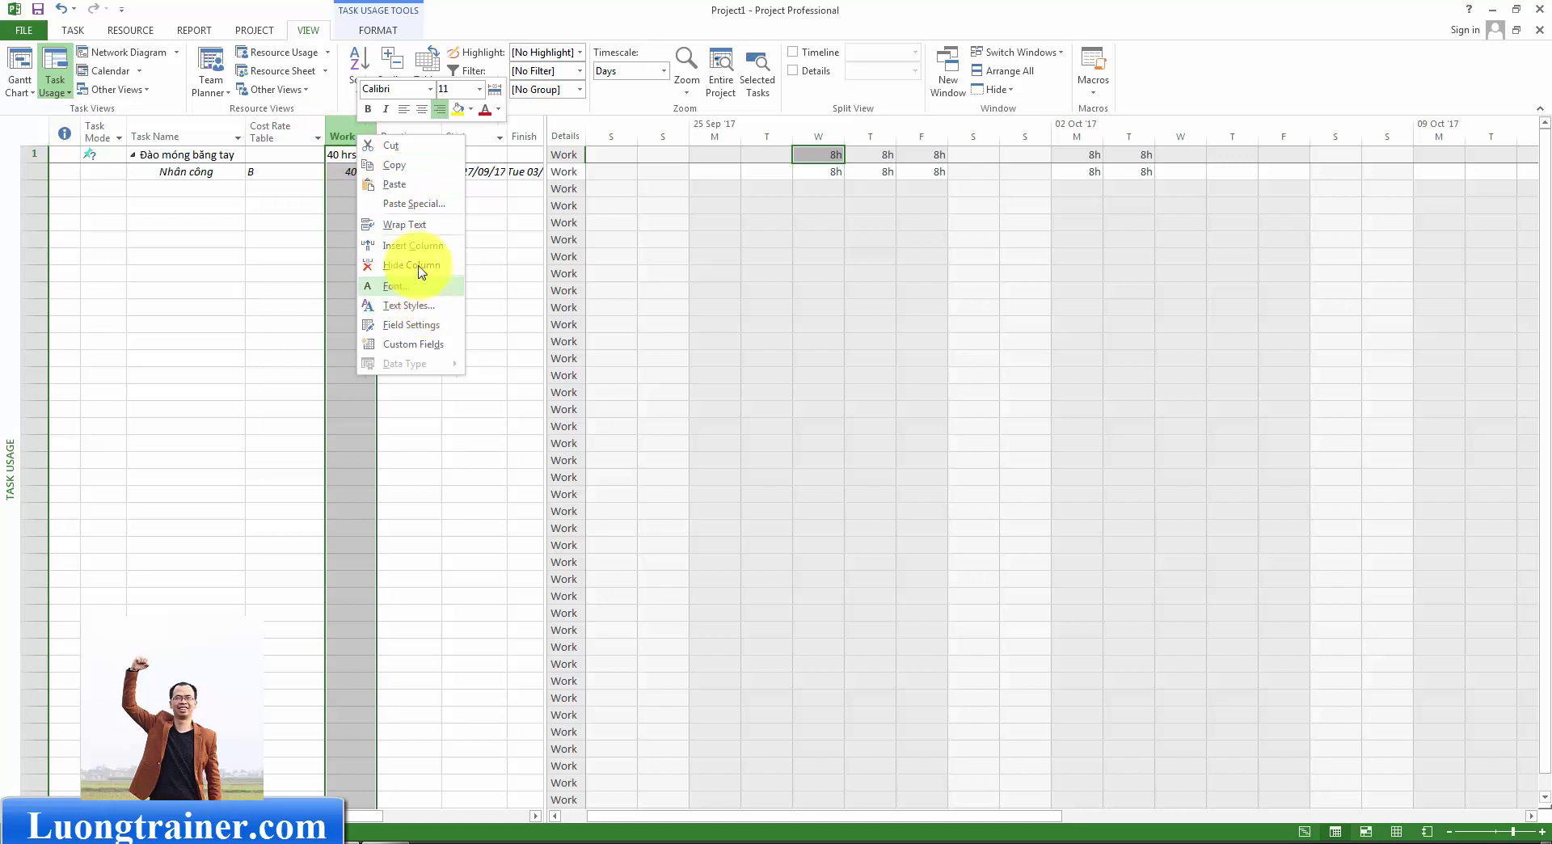
click(280, 131)
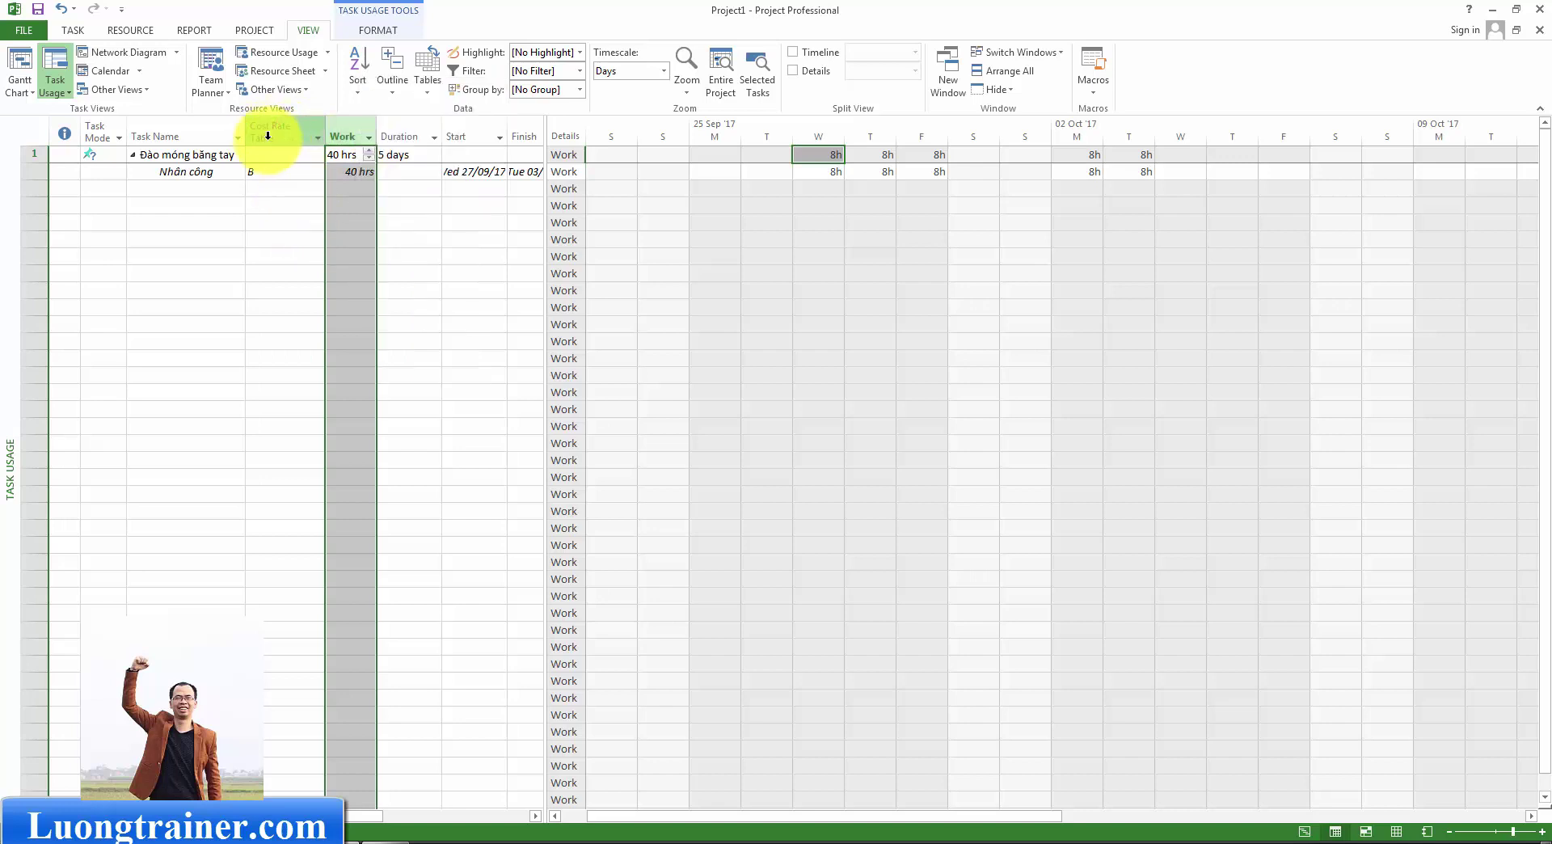
click(279, 175)
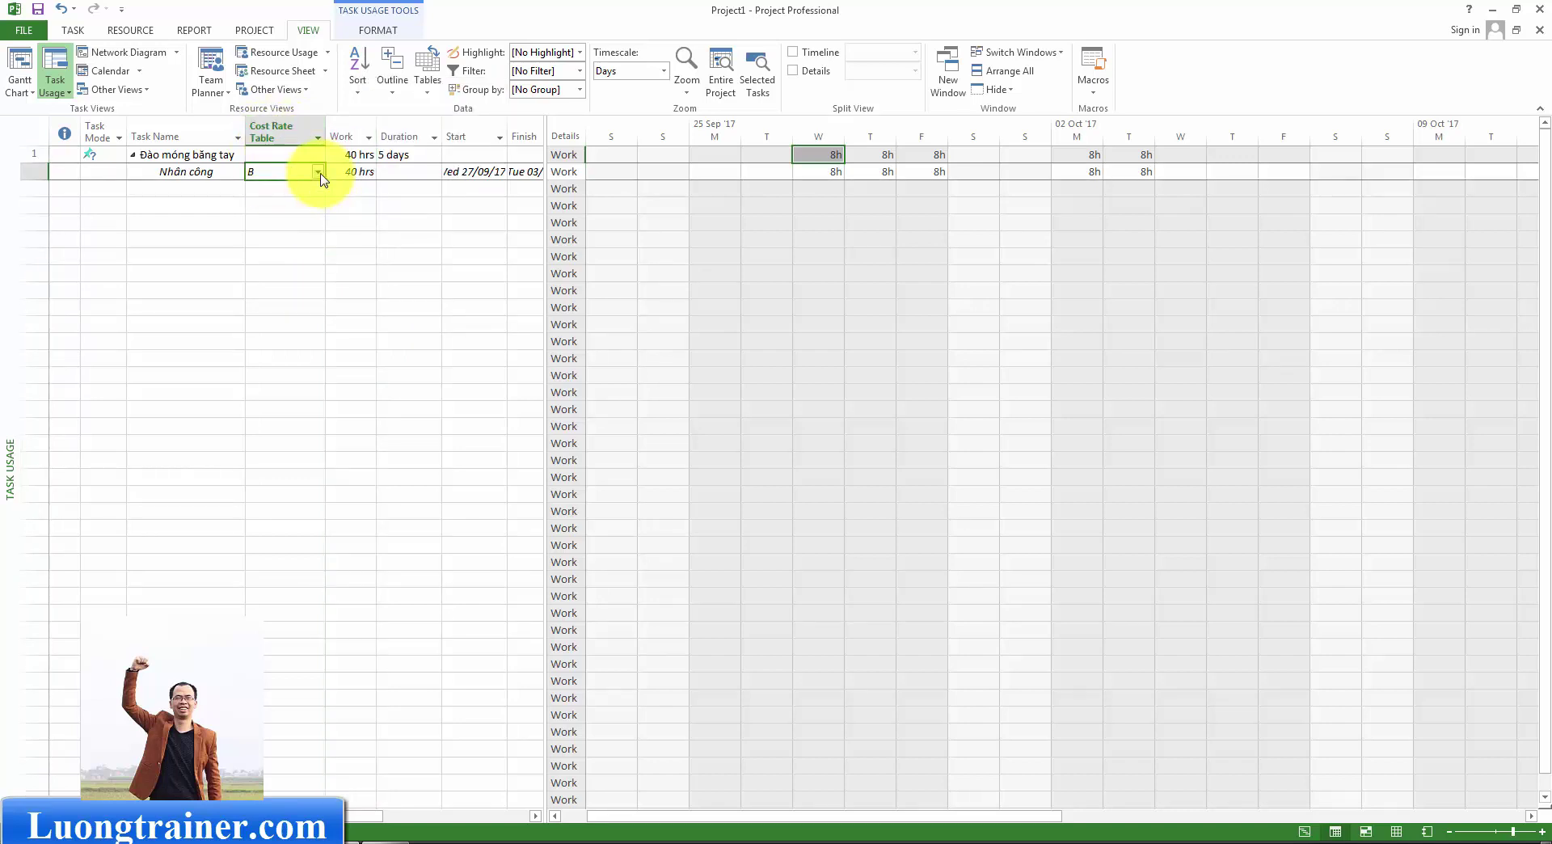
click(317, 171)
click(261, 200)
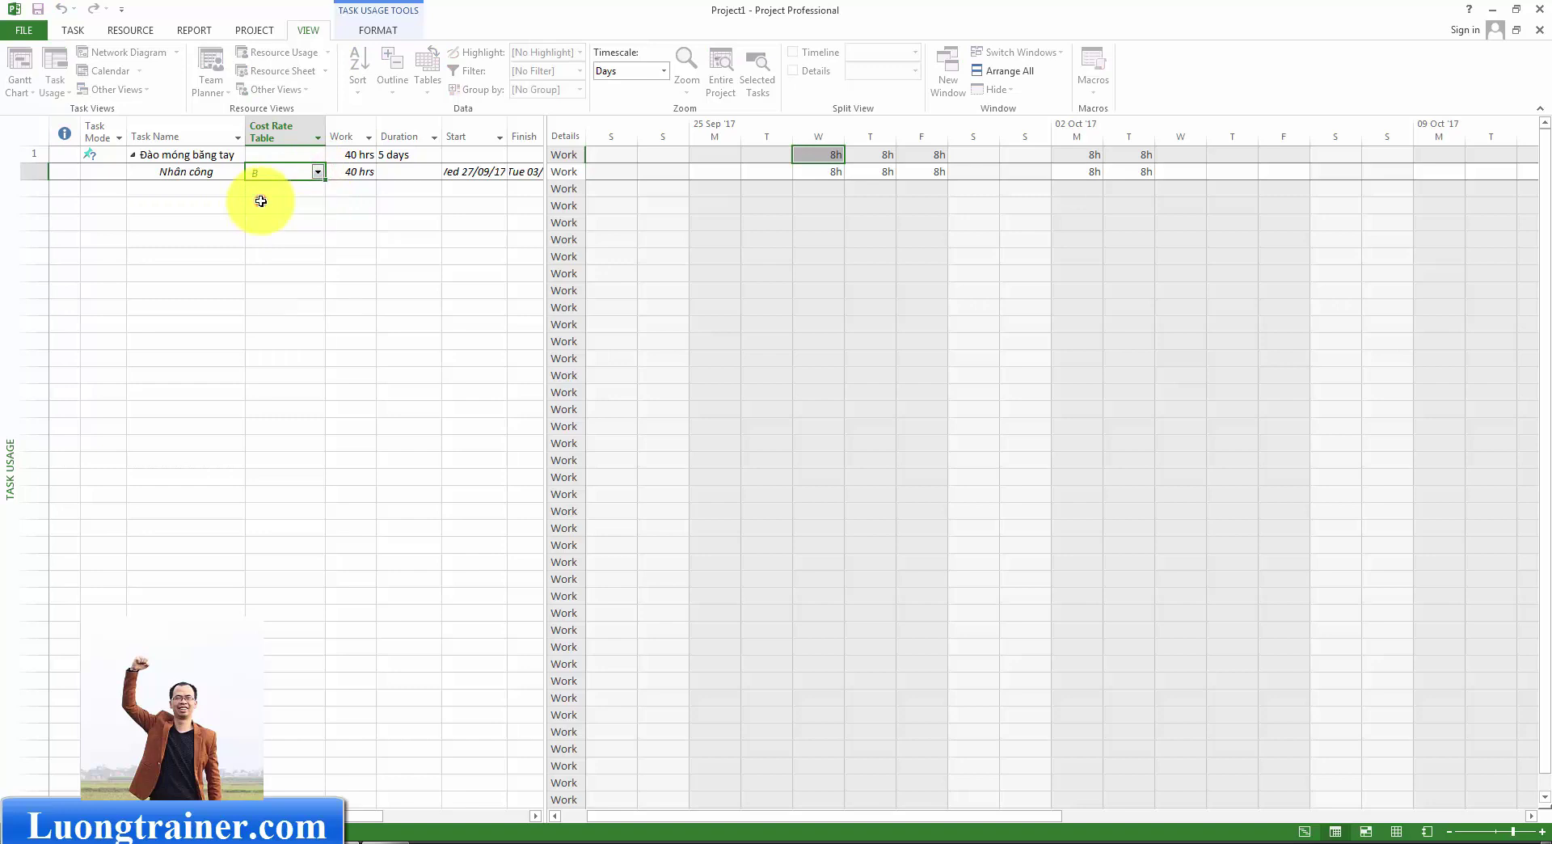
click(270, 191)
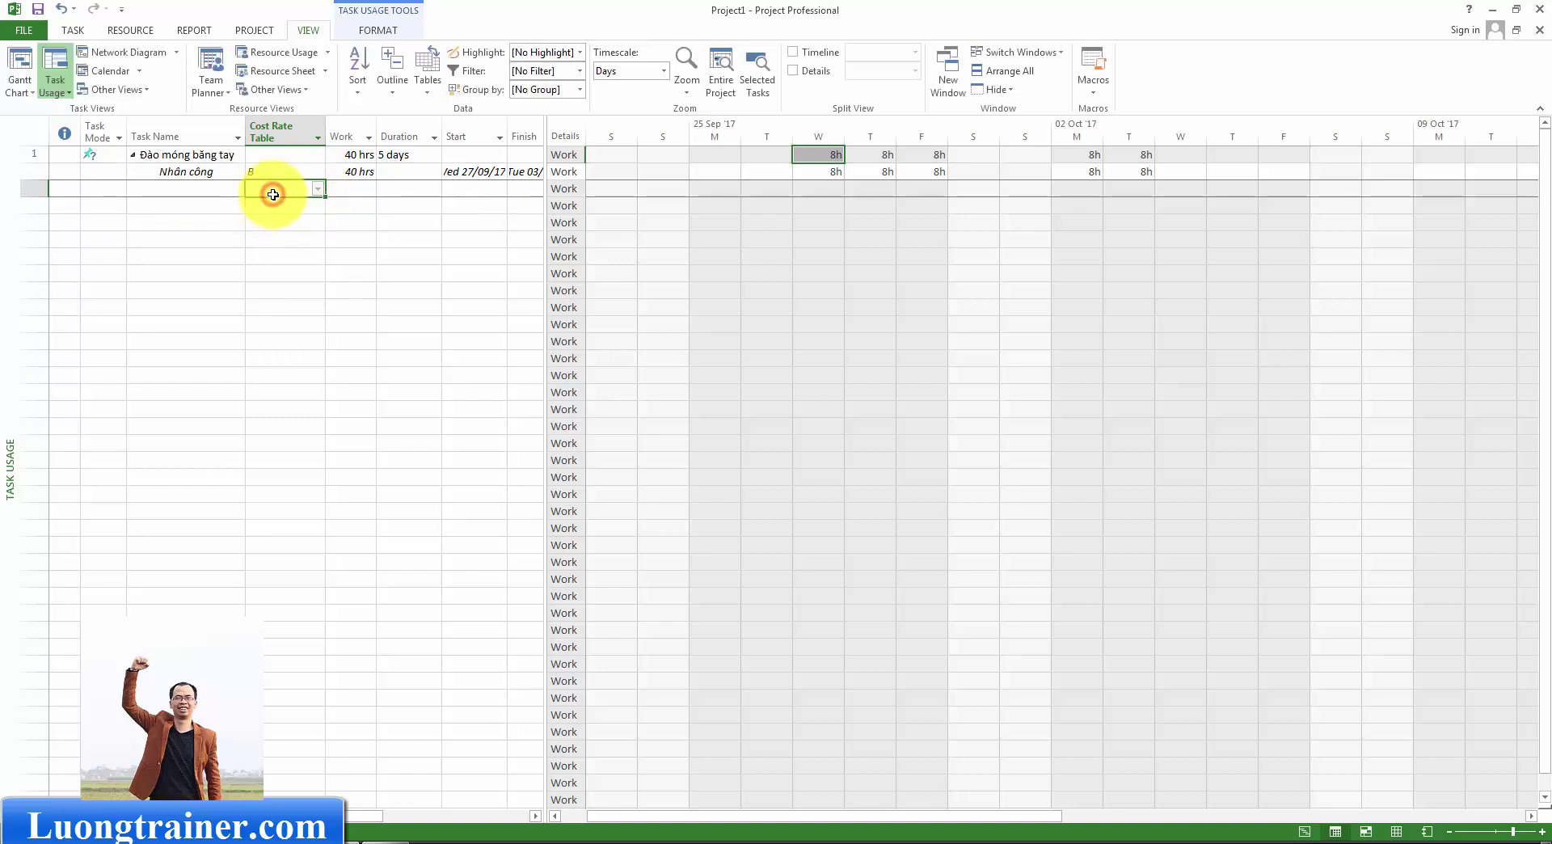
Compare the cost rate tables in the resource information of "Nhân công", close it without changes, and return to the Gantt Chart.
click(287, 71)
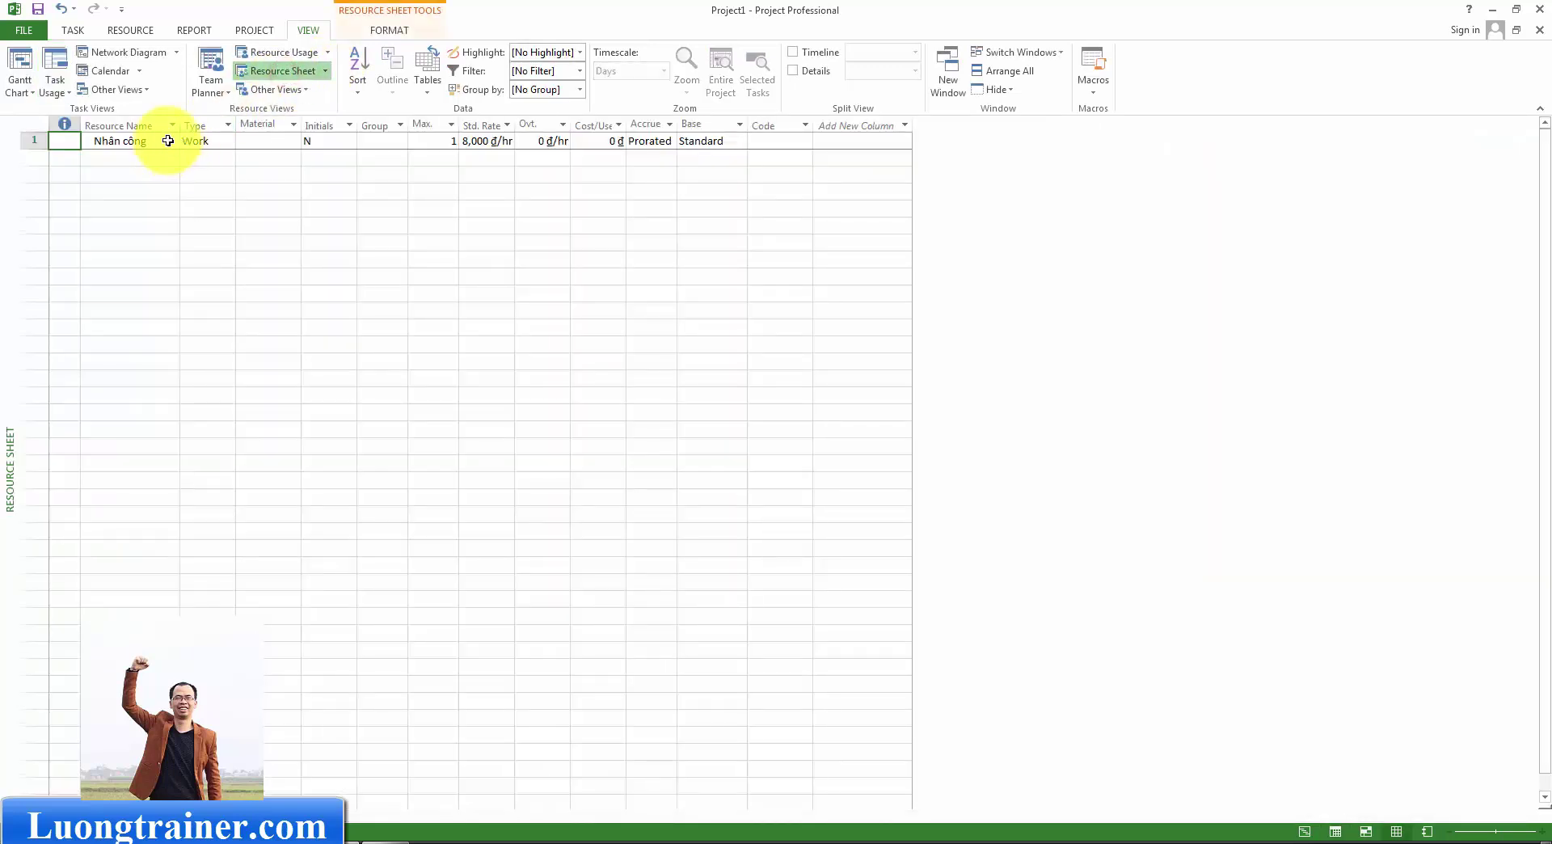
click(168, 140)
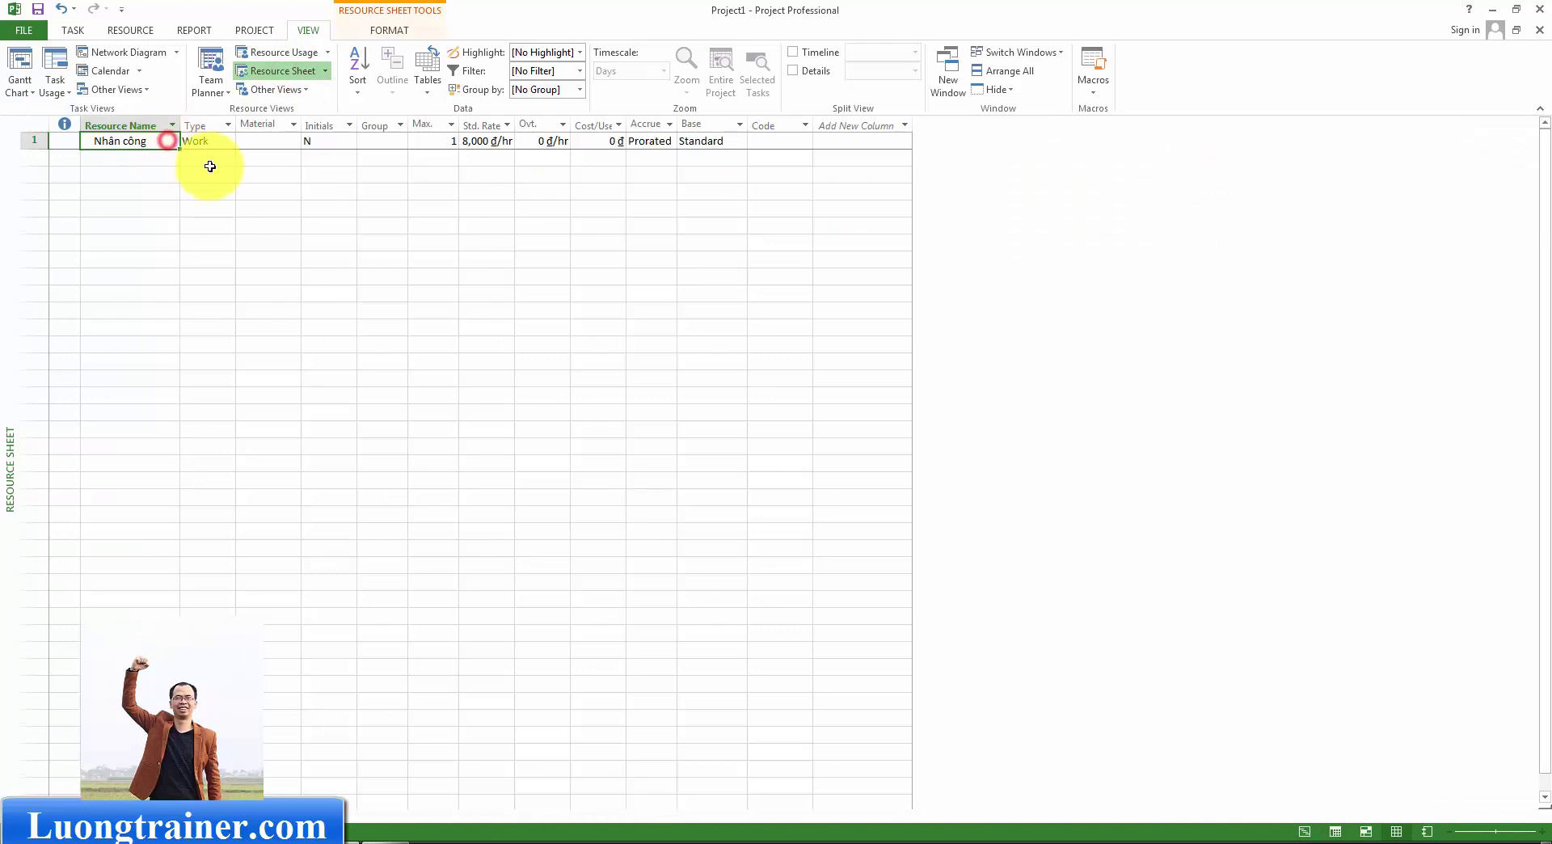
right_click(150, 144)
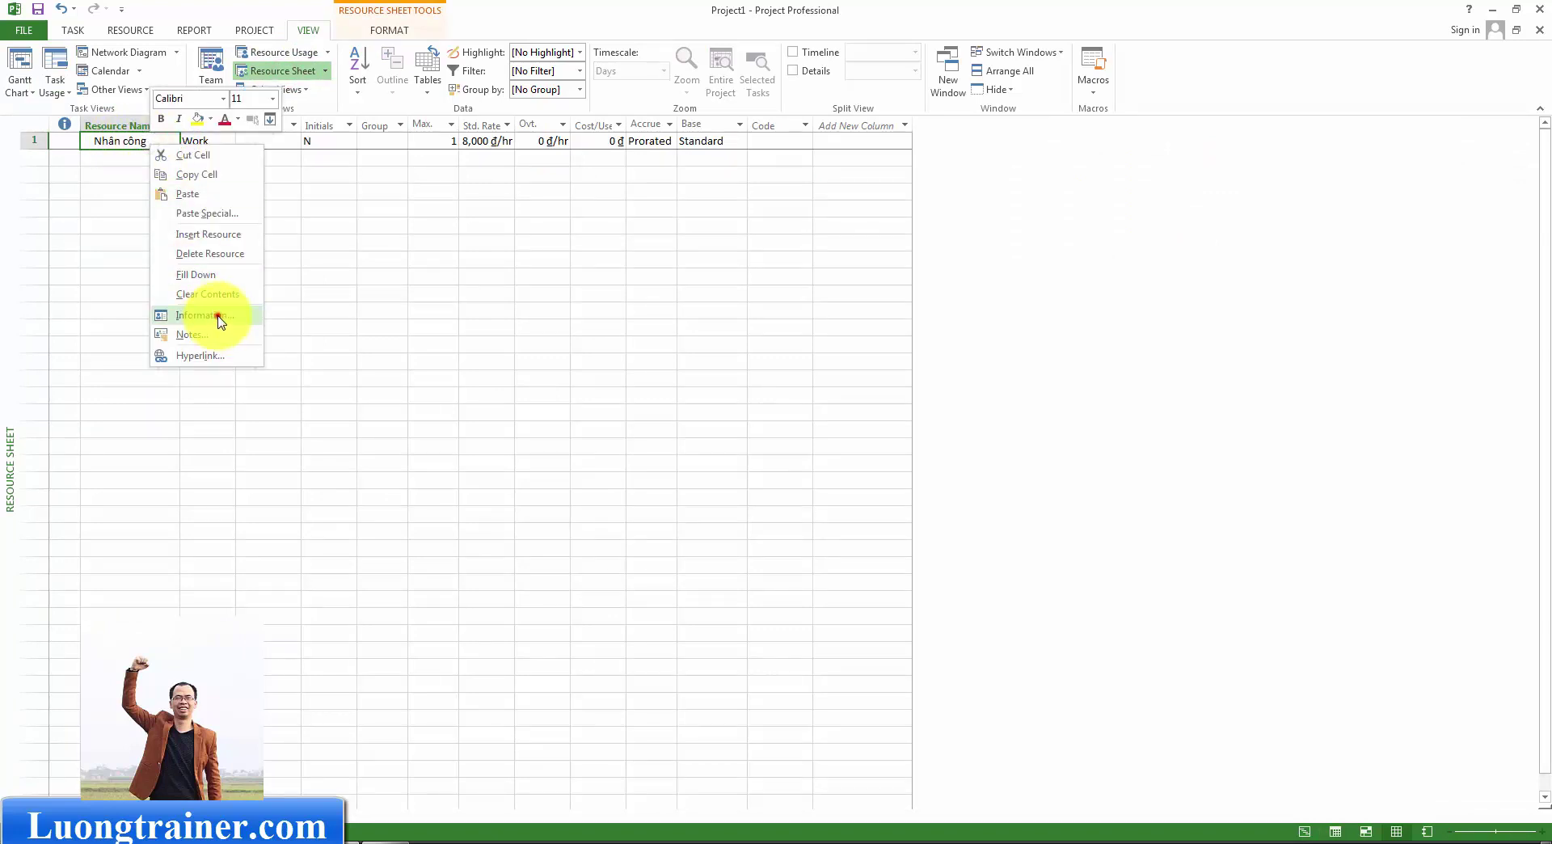
click(219, 317)
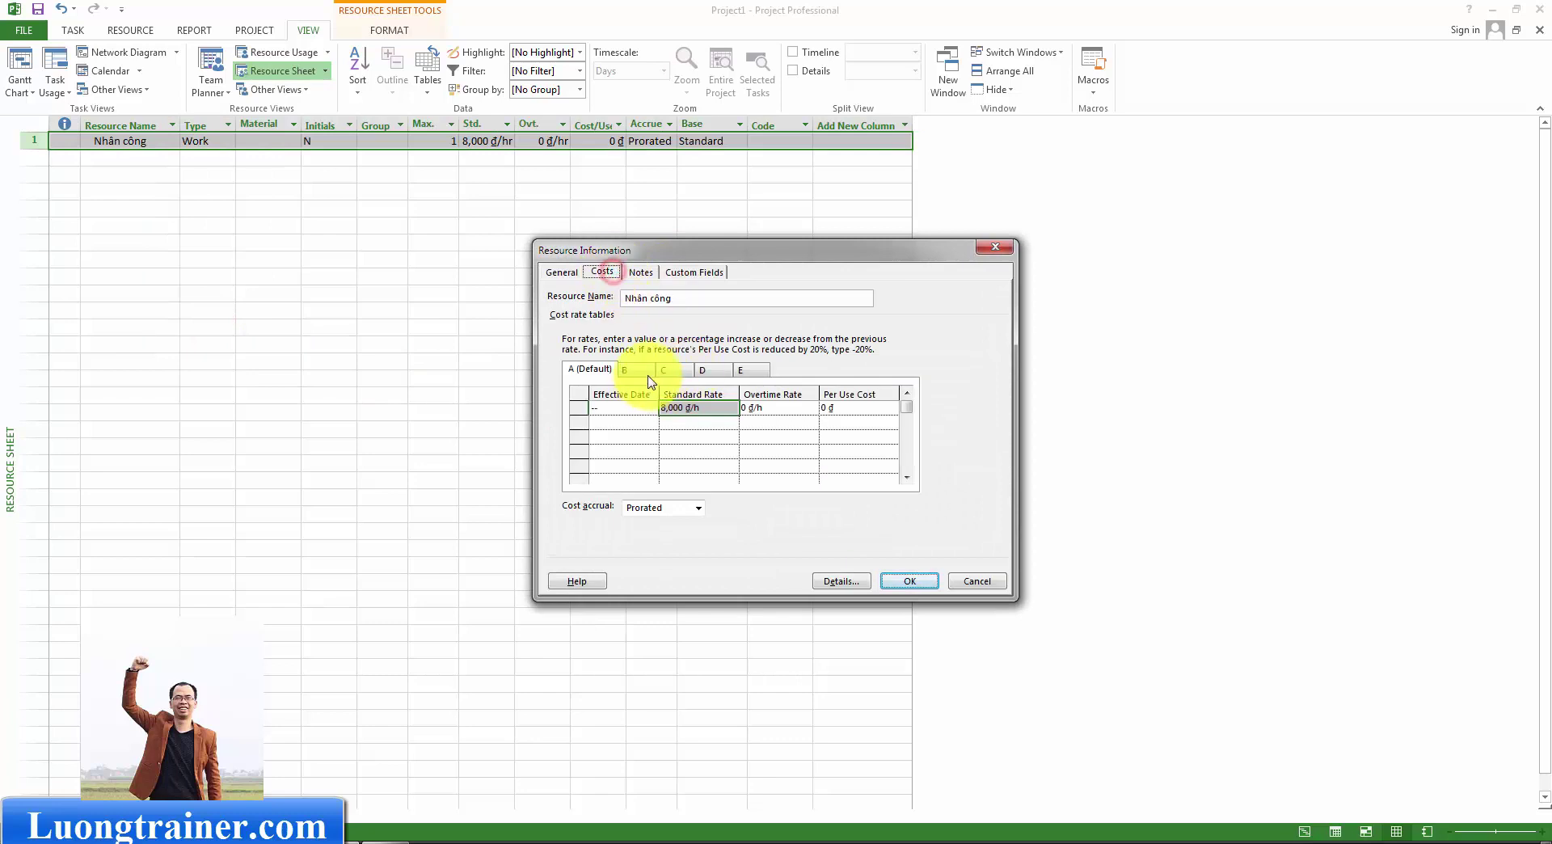
click(632, 370)
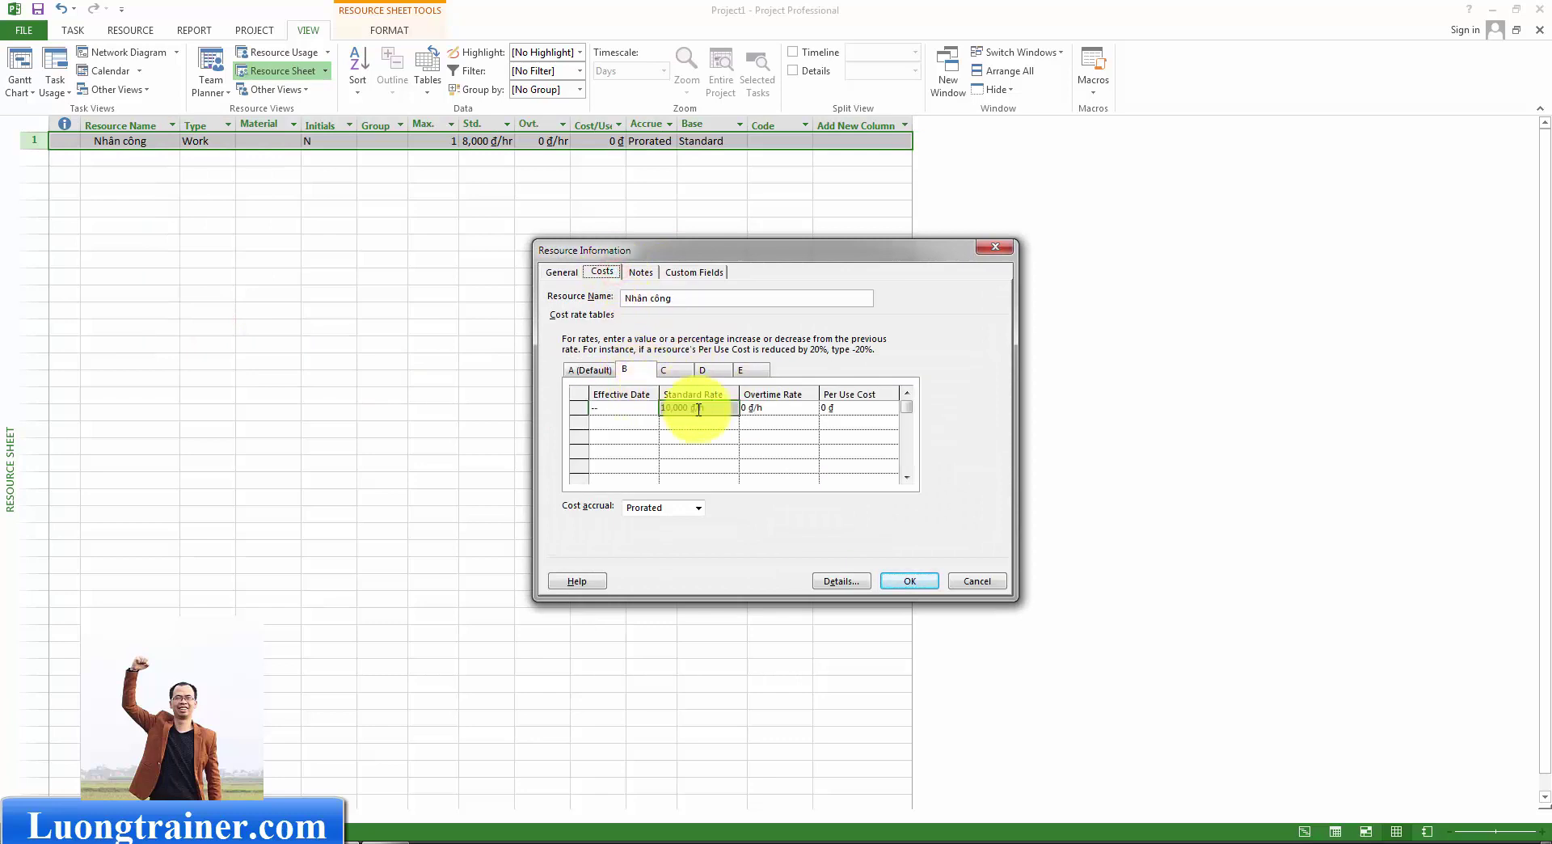
click(681, 370)
click(709, 373)
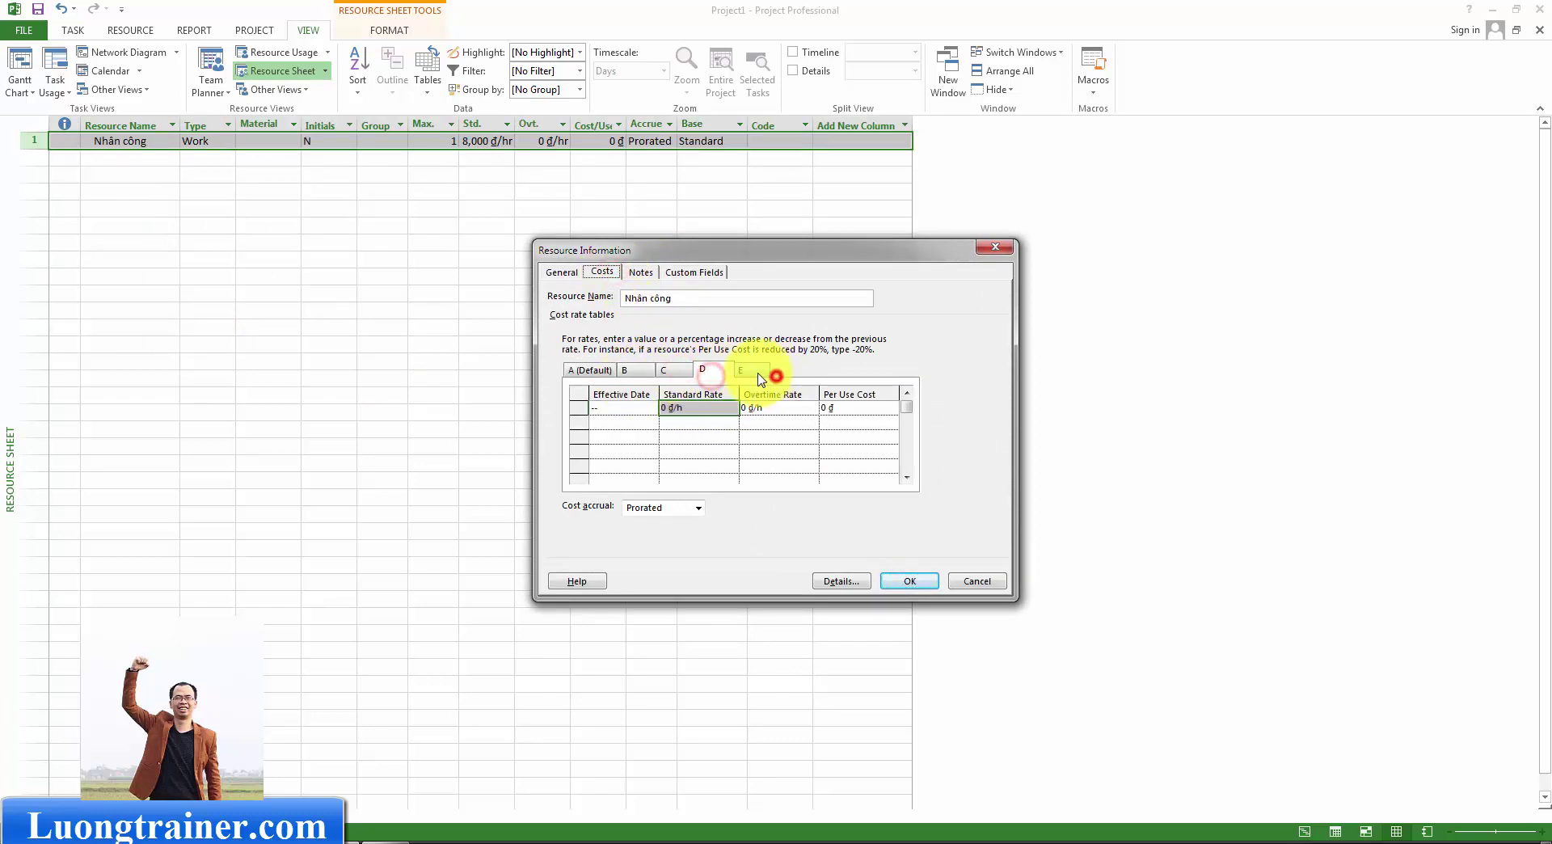
click(634, 370)
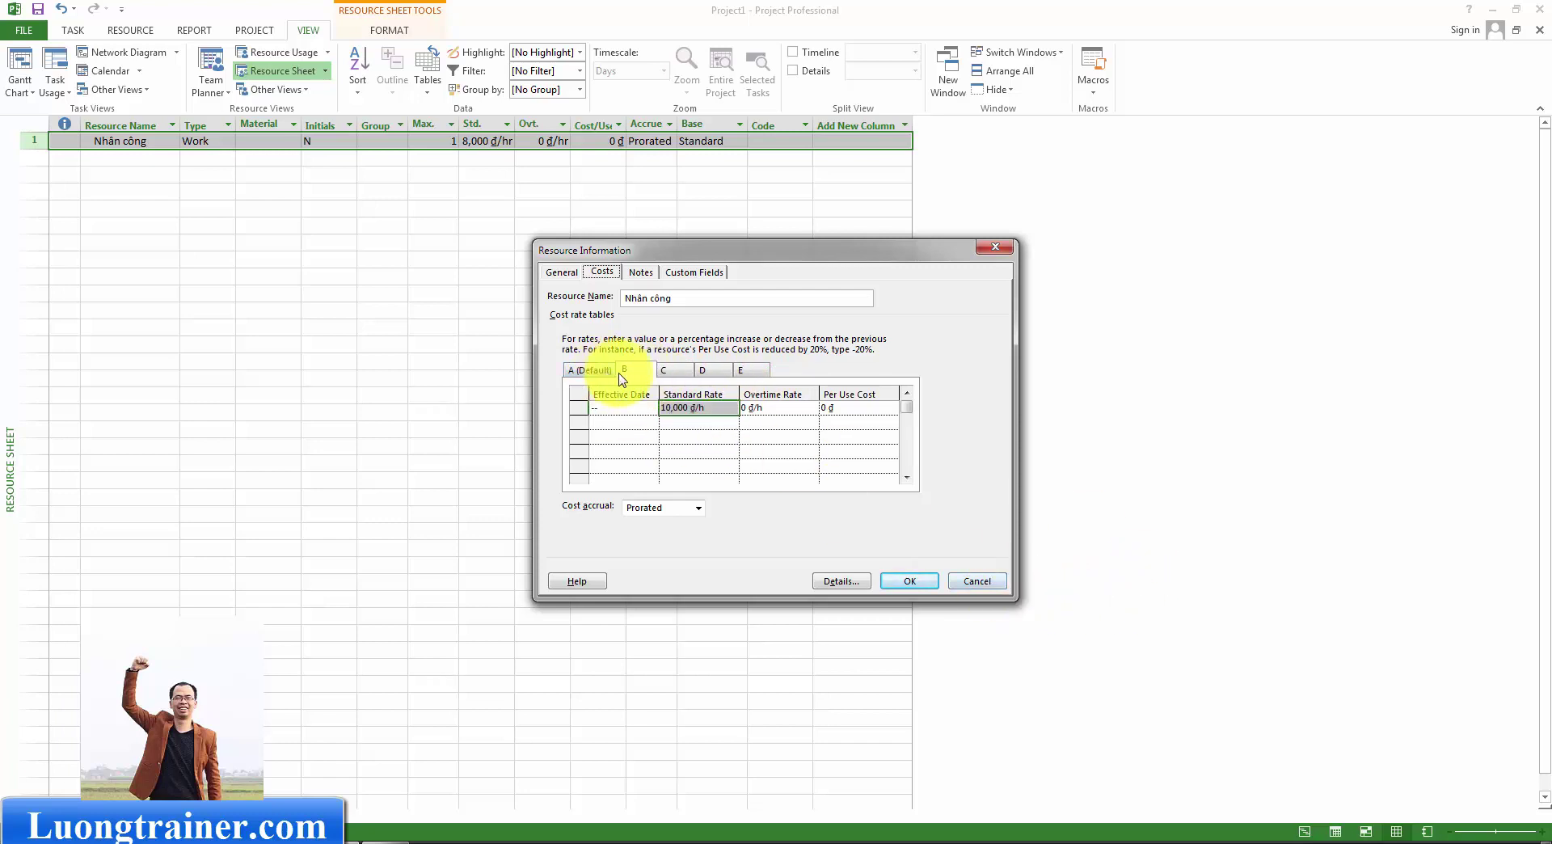
click(966, 582)
click(156, 171)
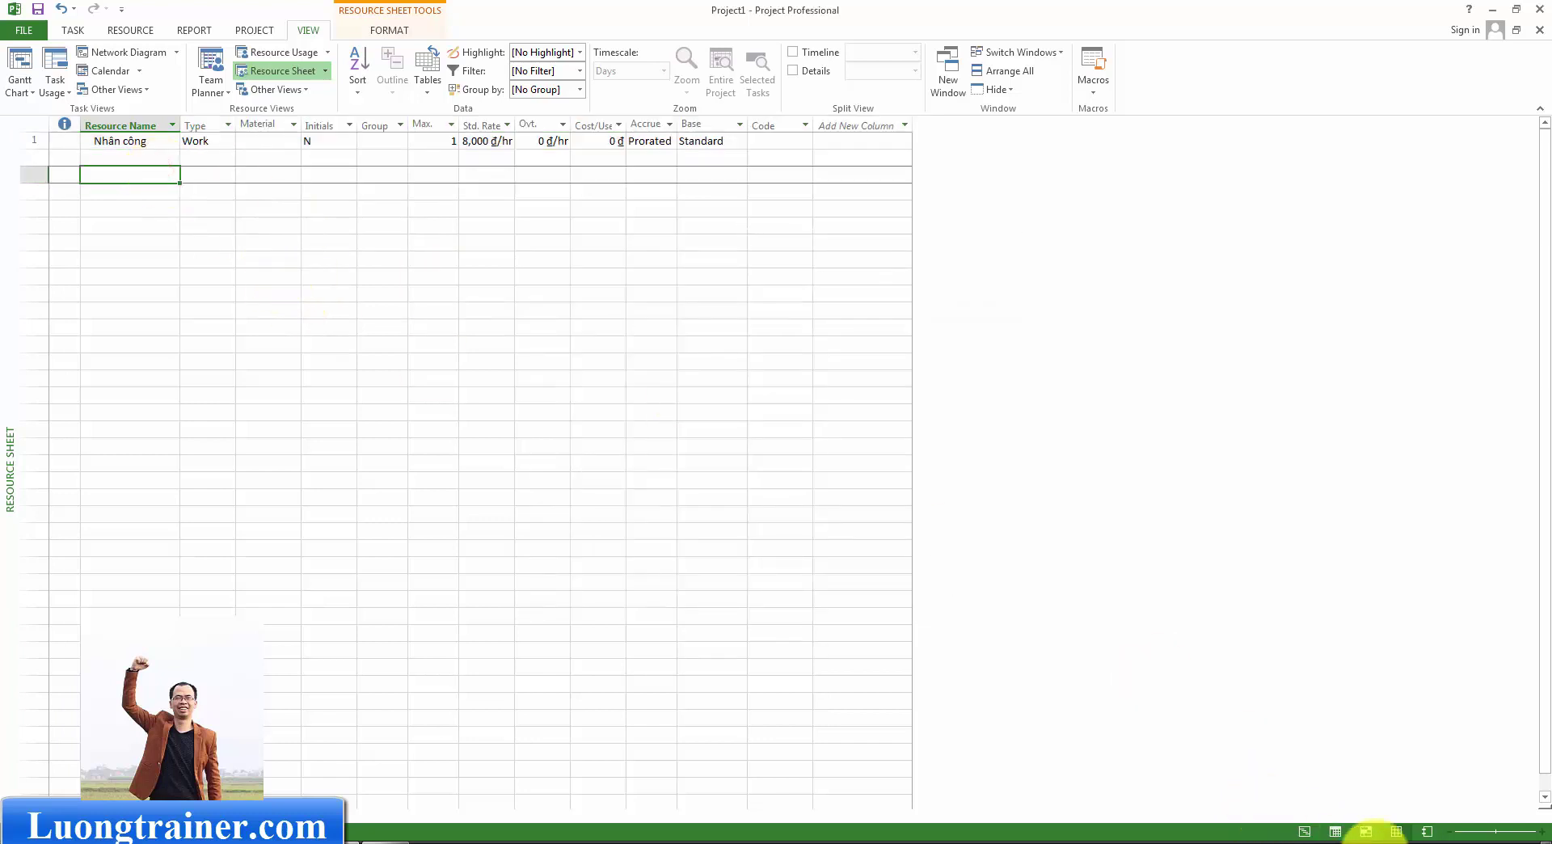
click(1306, 832)
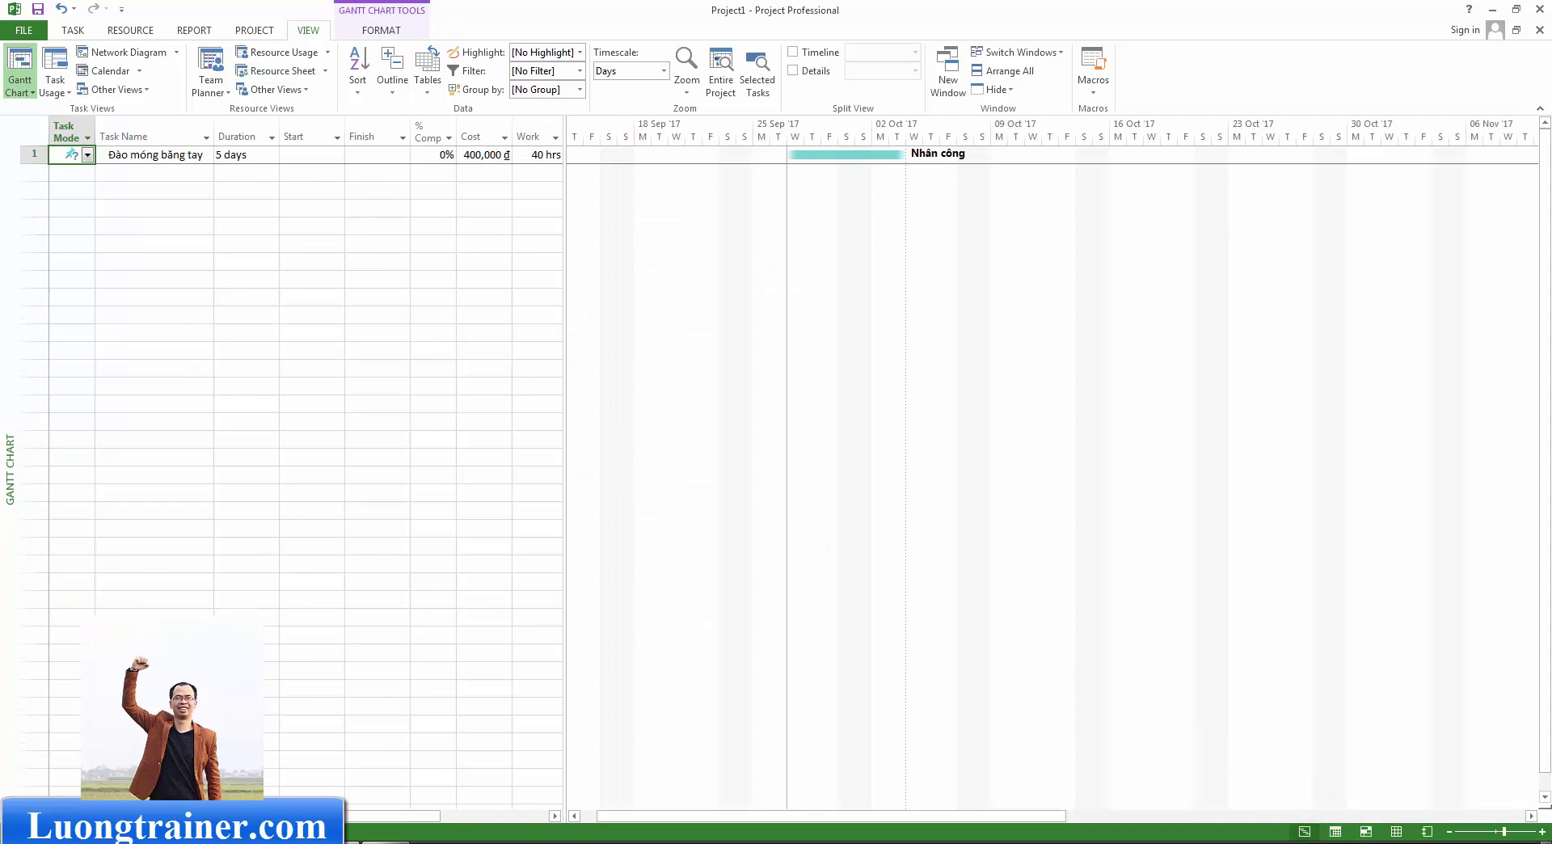